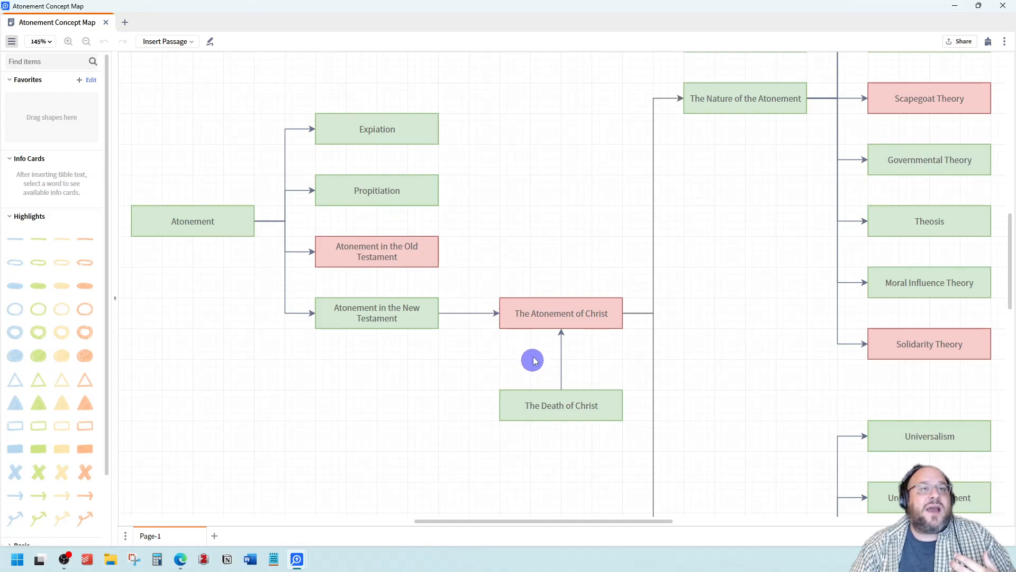
Examine the Atonement Concept Map's branches on the nature and extent of the atonement, and close the canvas.
scroll(552, 462, down, 2)
scroll(554, 459, down, 2)
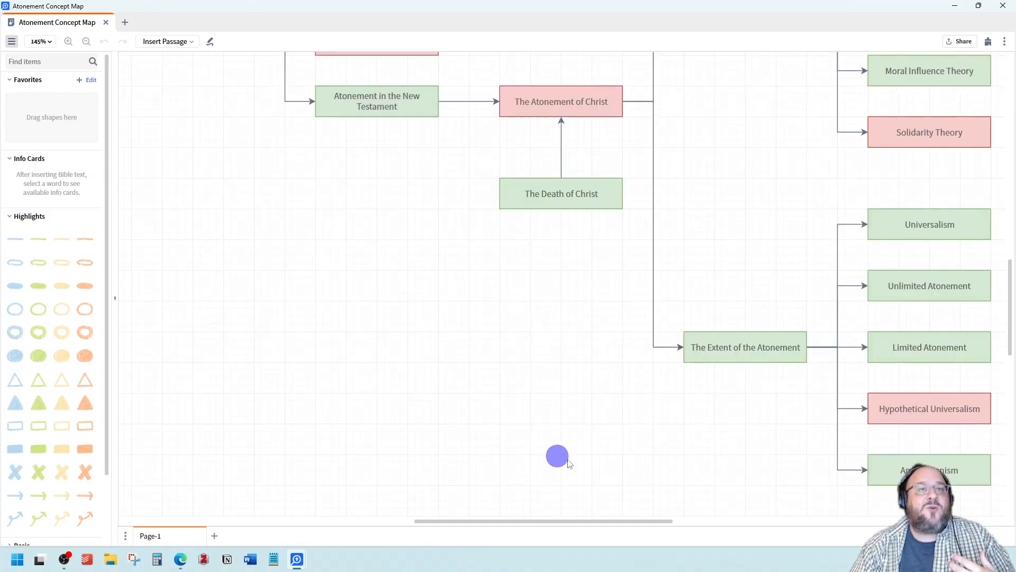
drag(598, 519, 660, 499)
scroll(683, 421, up, 11)
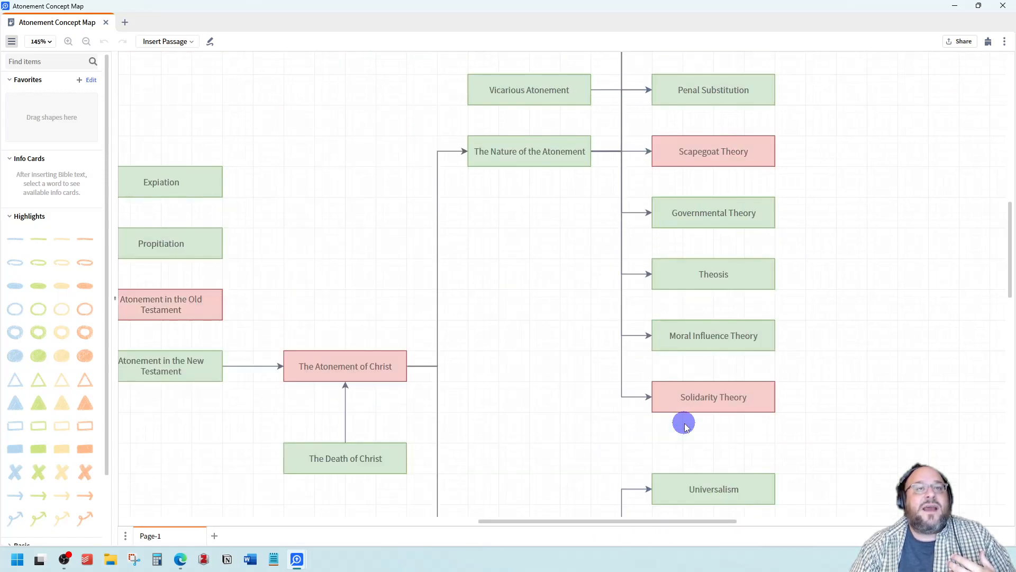
scroll(684, 423, down, 16)
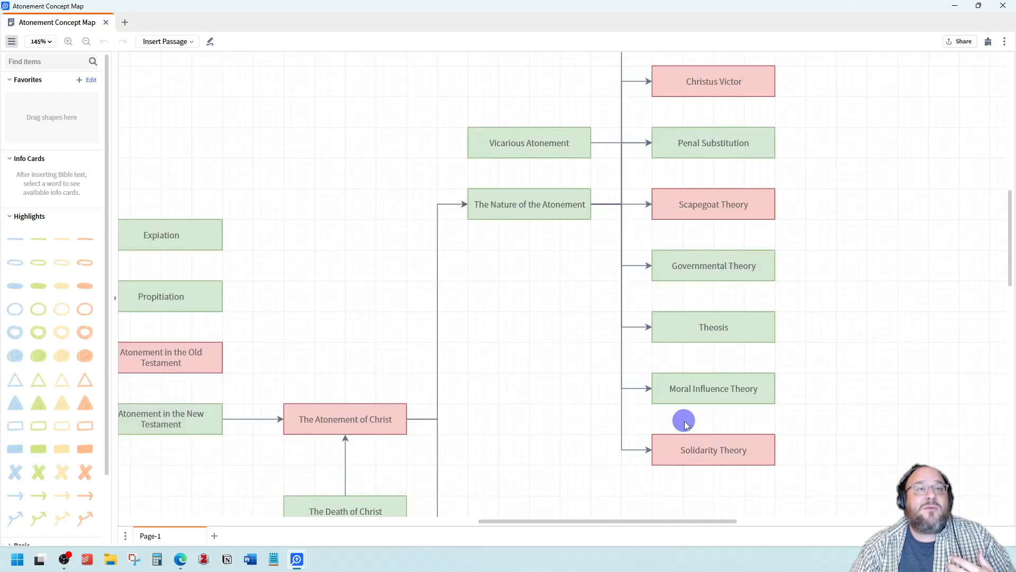
scroll(686, 424, up, 5)
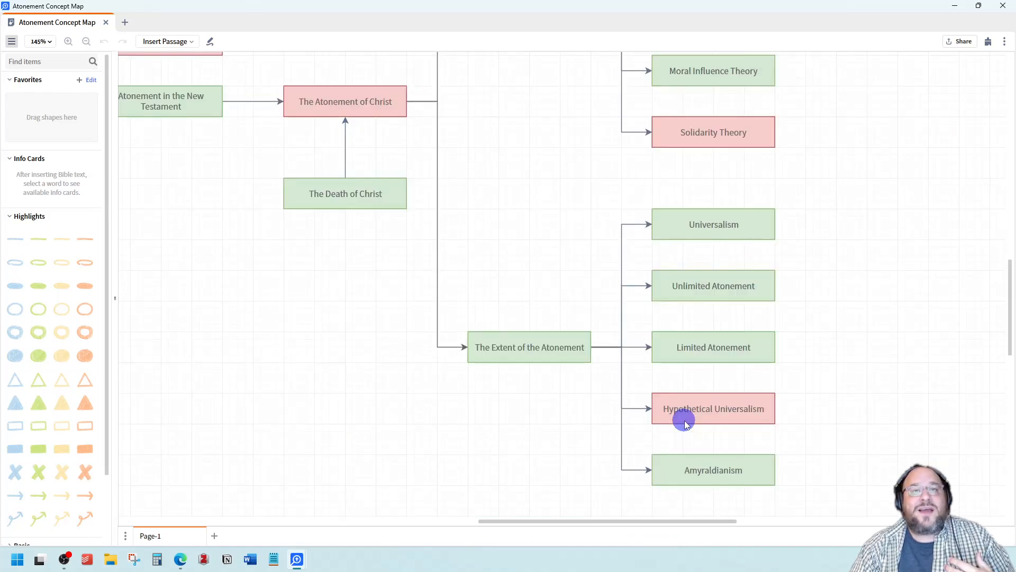
scroll(684, 423, up, 3)
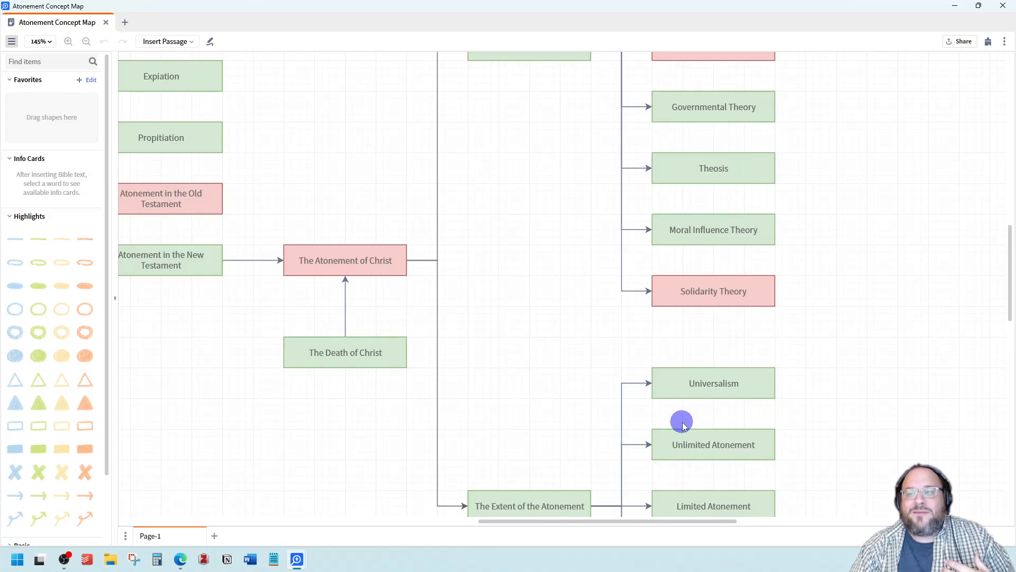
scroll(683, 424, up, 2)
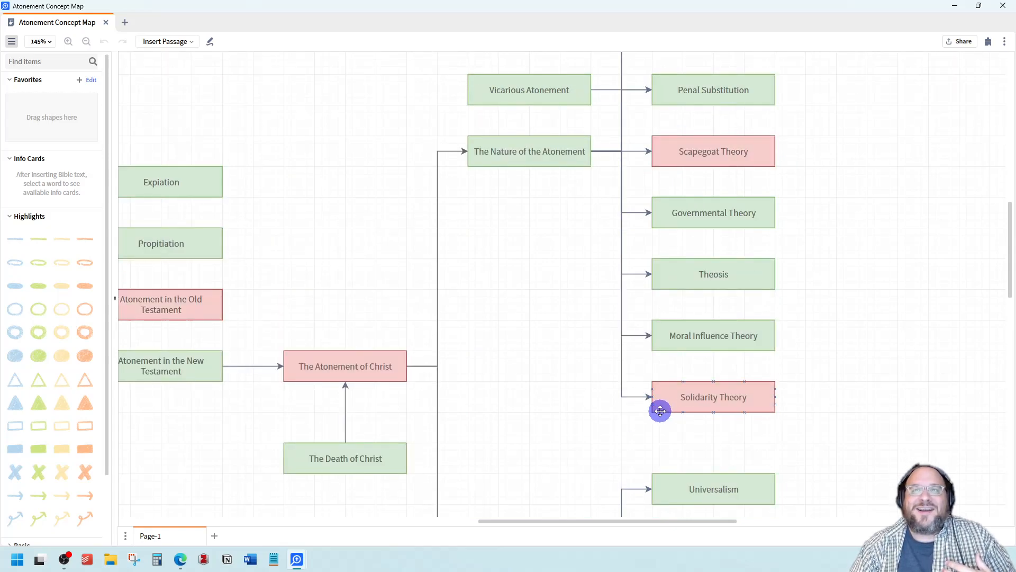
scroll(599, 398, up, 2)
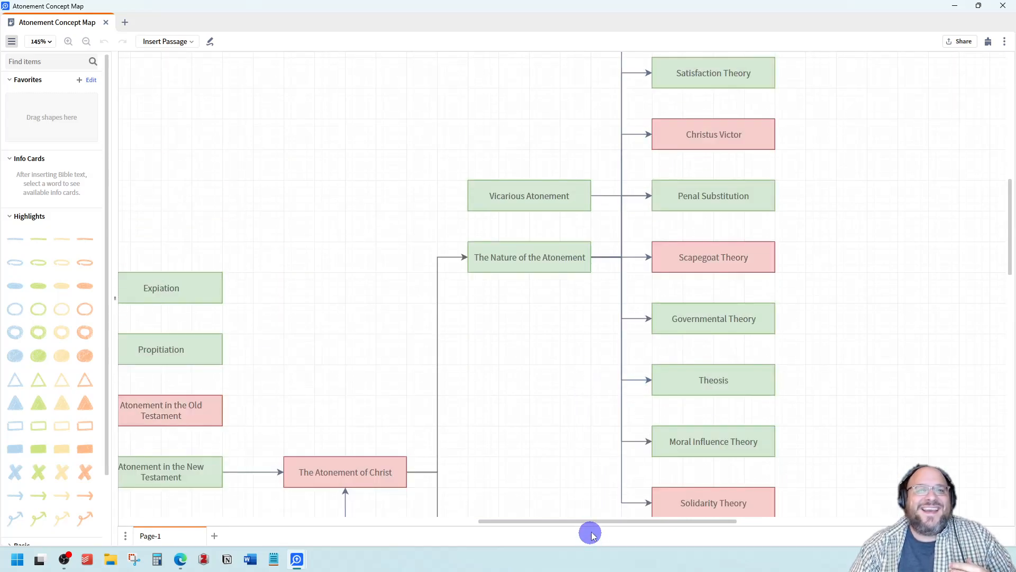
drag(555, 522, 481, 523)
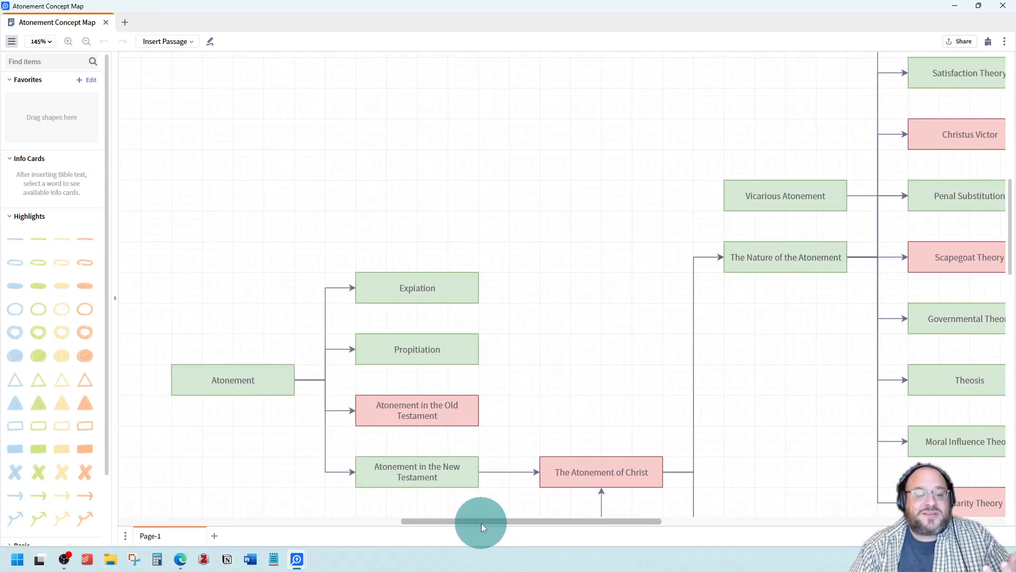
click(1004, 8)
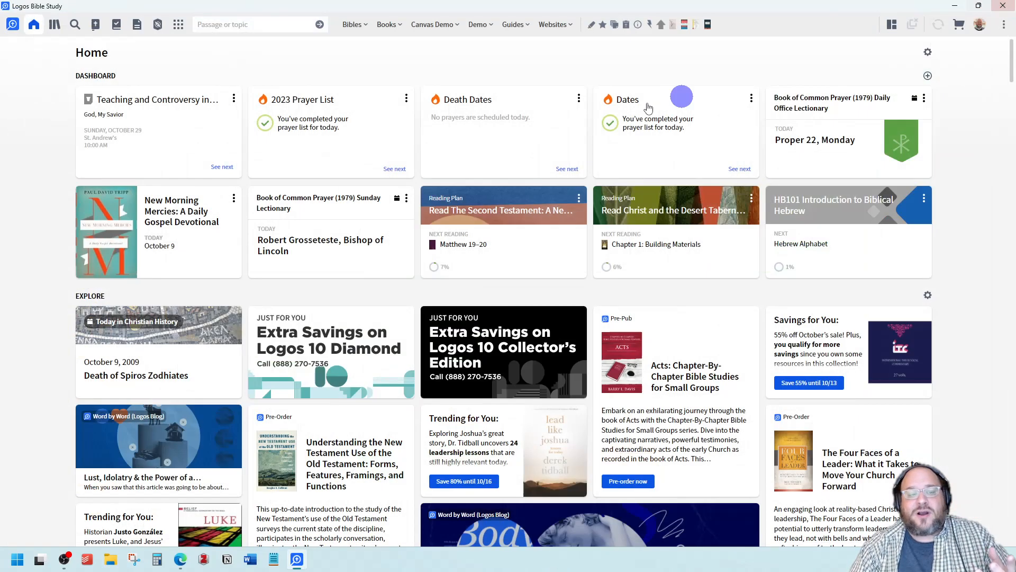
Filter the documents to canvases, view the Literary Contexts of the Bible Venn diagram, and close it.
click(137, 25)
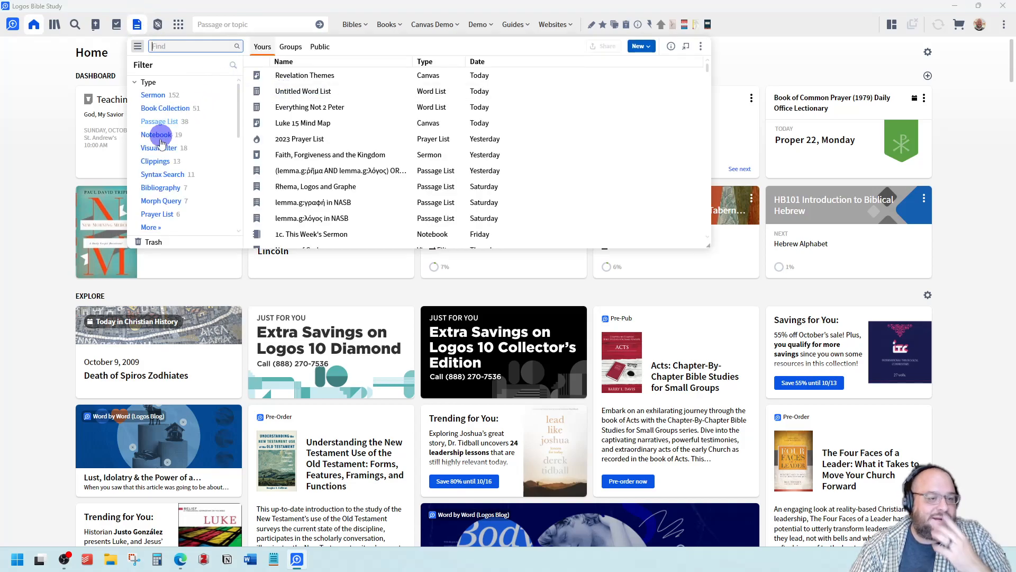
click(151, 228)
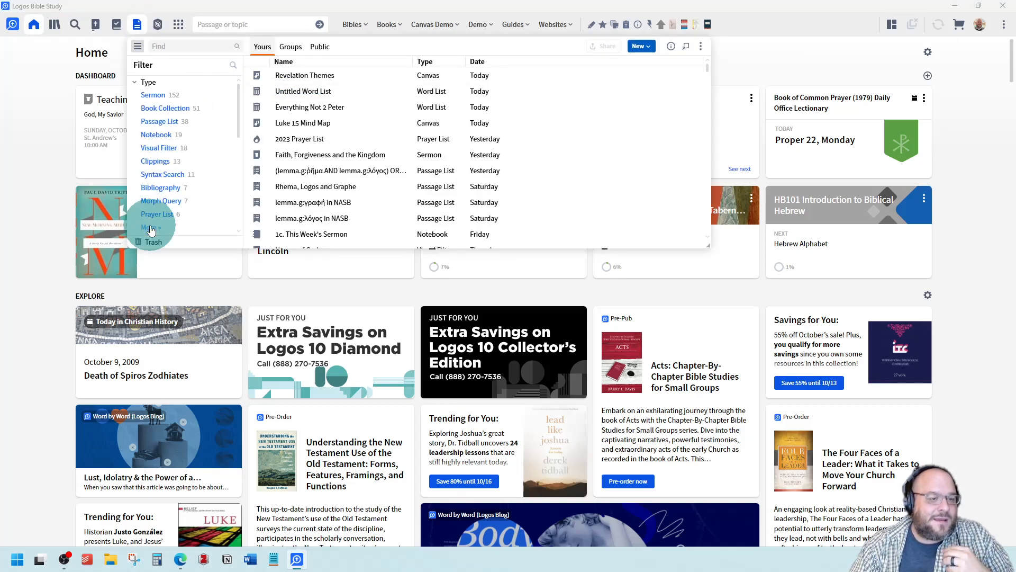
scroll(162, 190, down, 1)
click(152, 221)
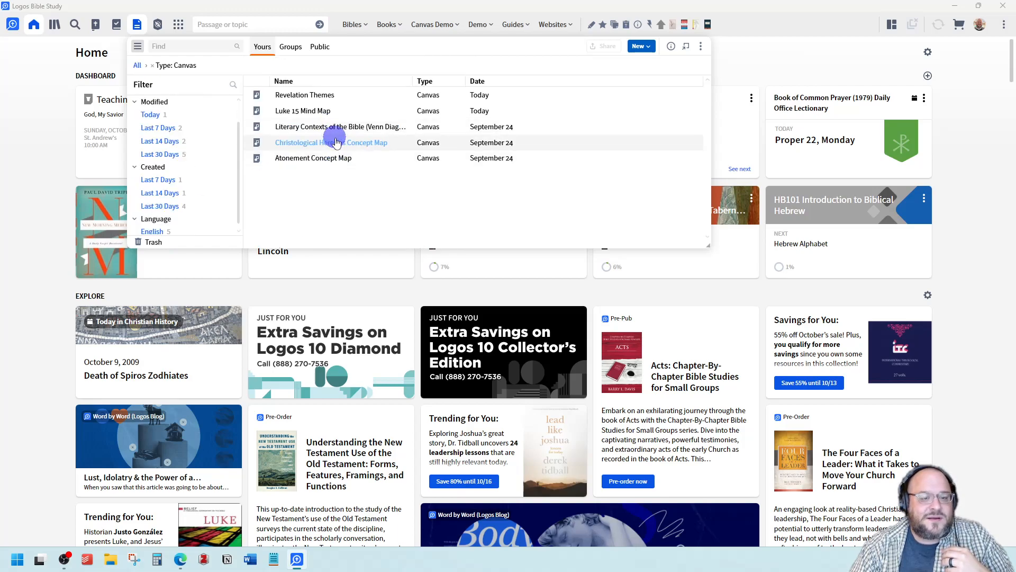
click(333, 132)
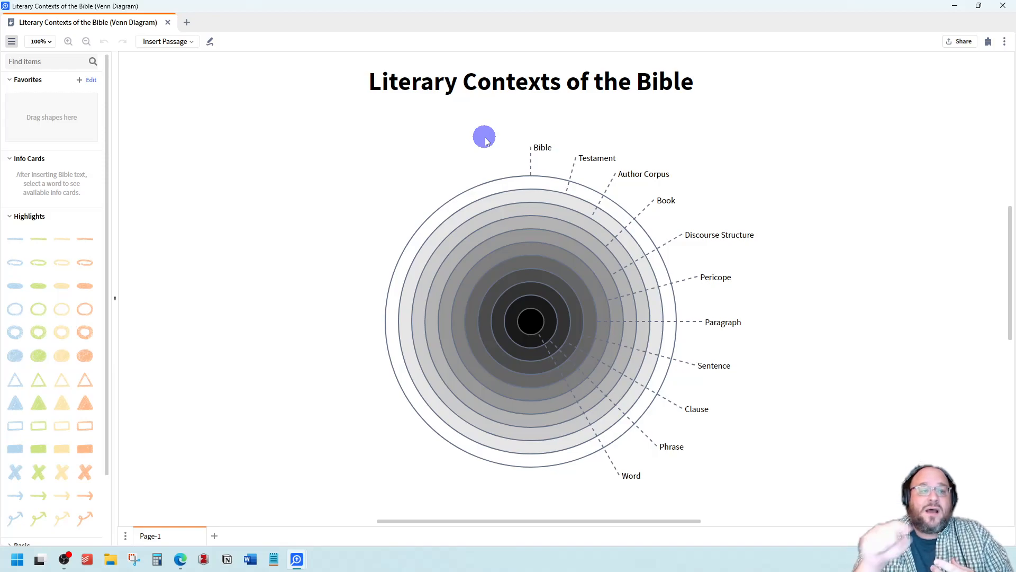
click(167, 22)
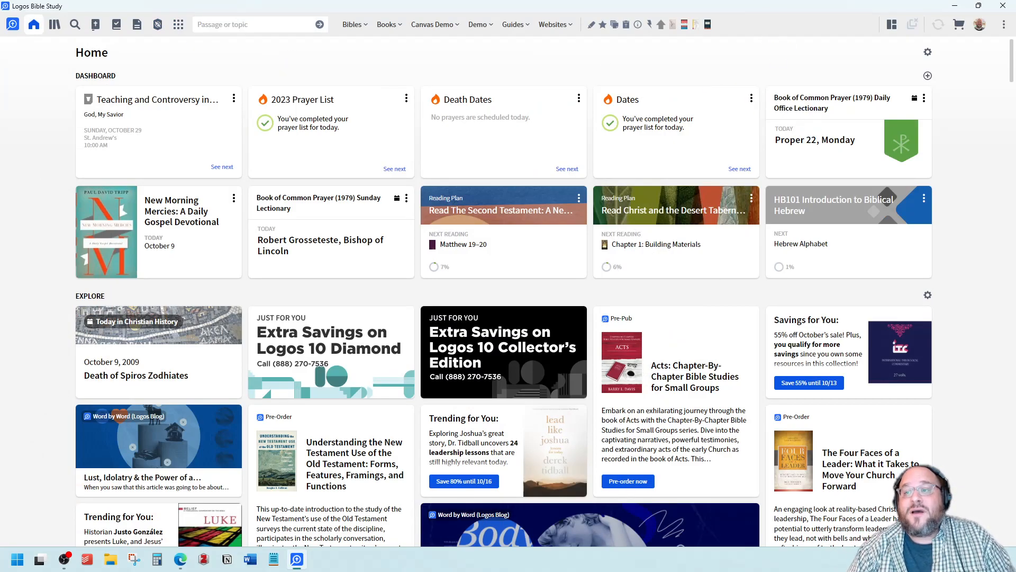
key(alt+Tab)
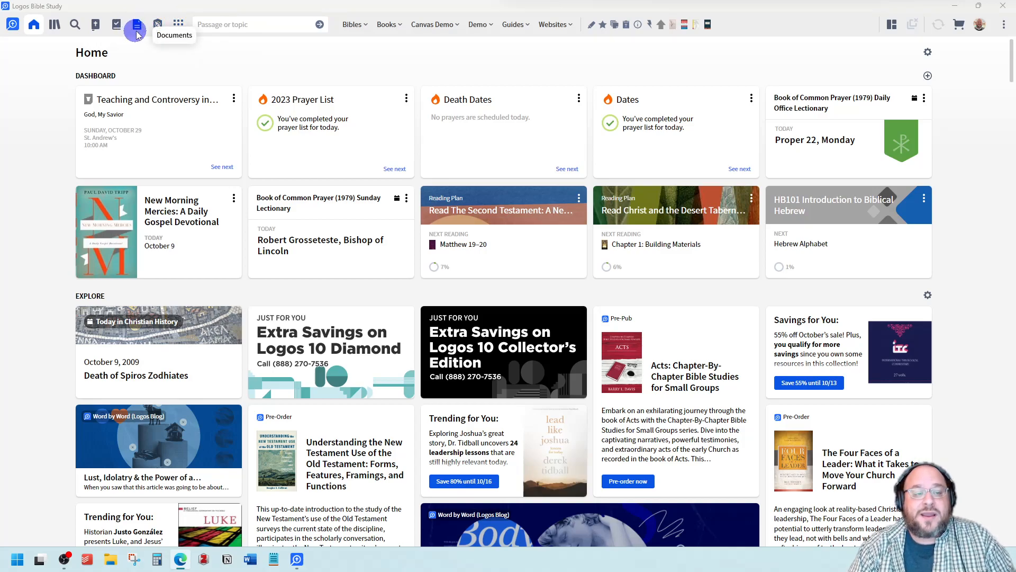
Clear the Canvas type filter from the documents list and create a new canvas document.
click(137, 29)
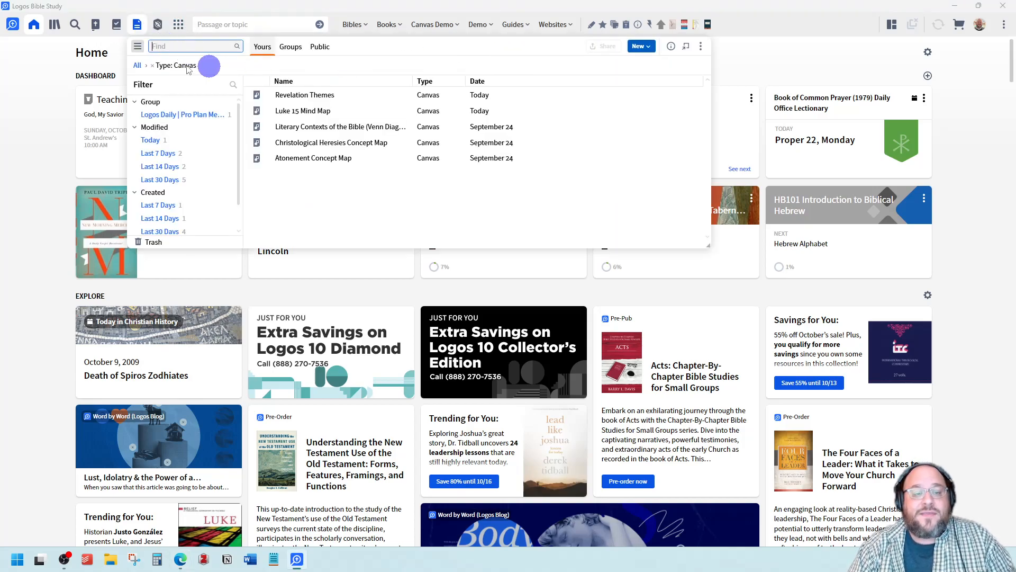
click(153, 66)
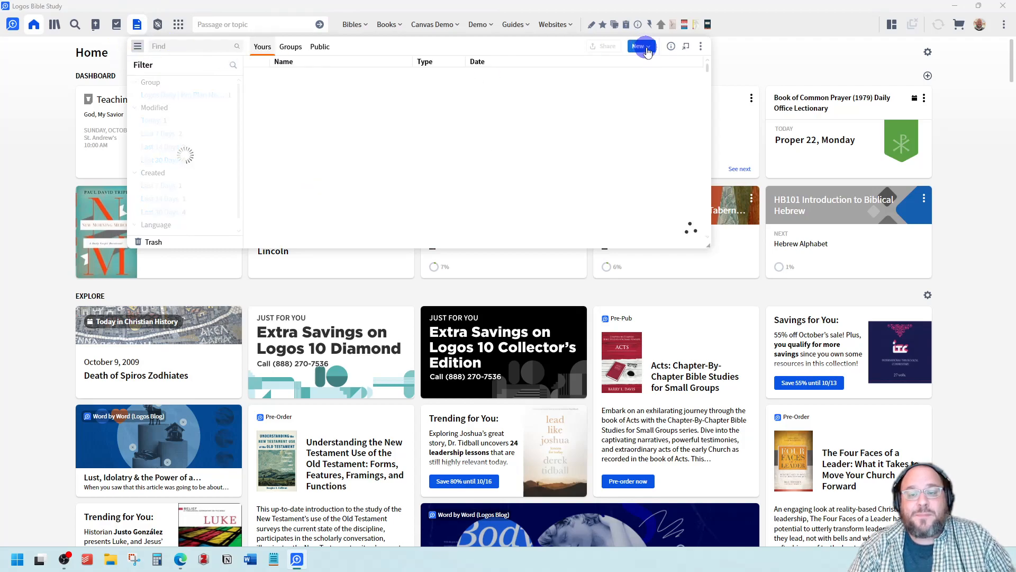
click(647, 47)
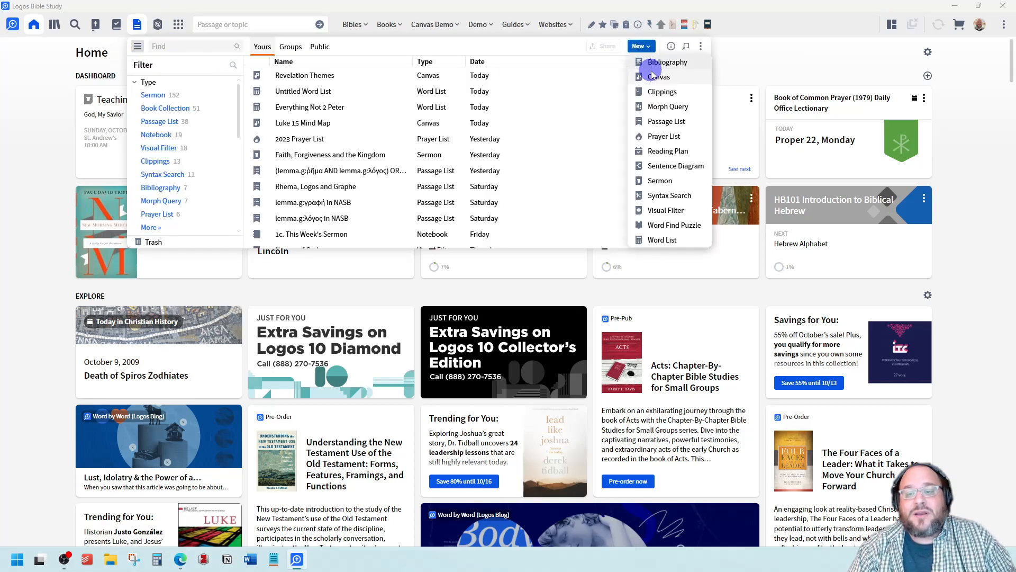
click(664, 76)
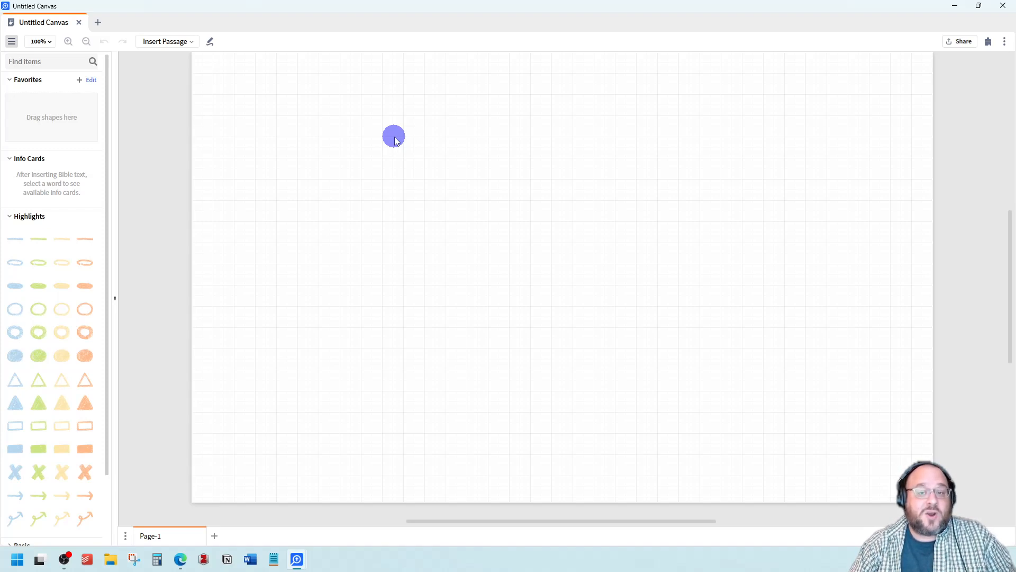
Dock the new canvas in the main window and apply the single-pane layout.
right_click(37, 25)
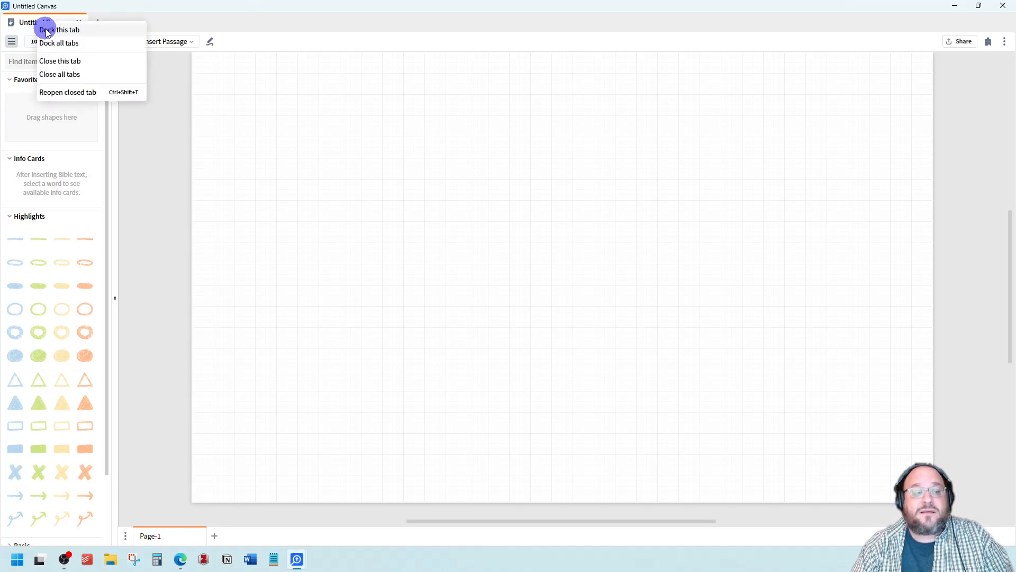
click(45, 30)
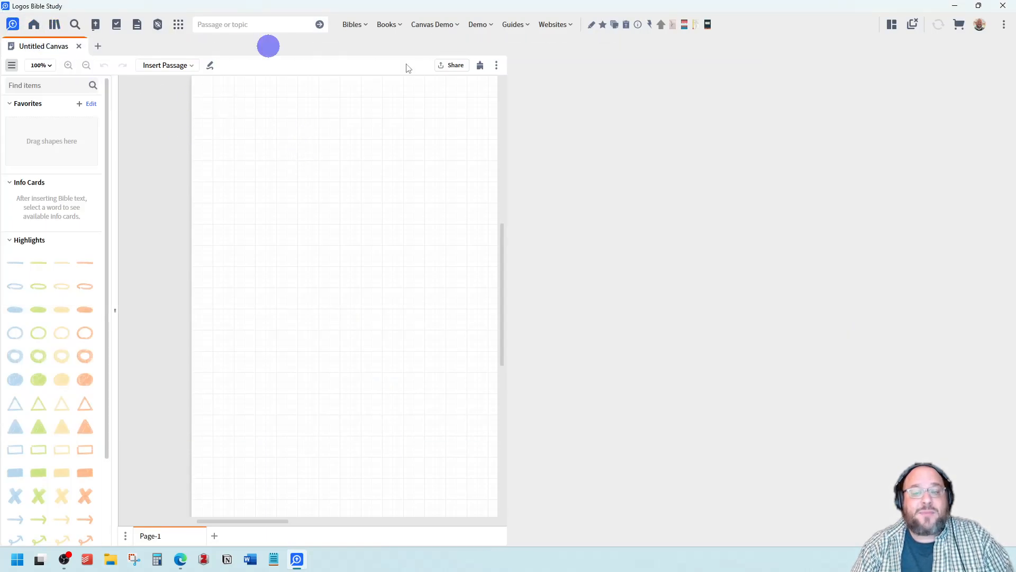
click(892, 25)
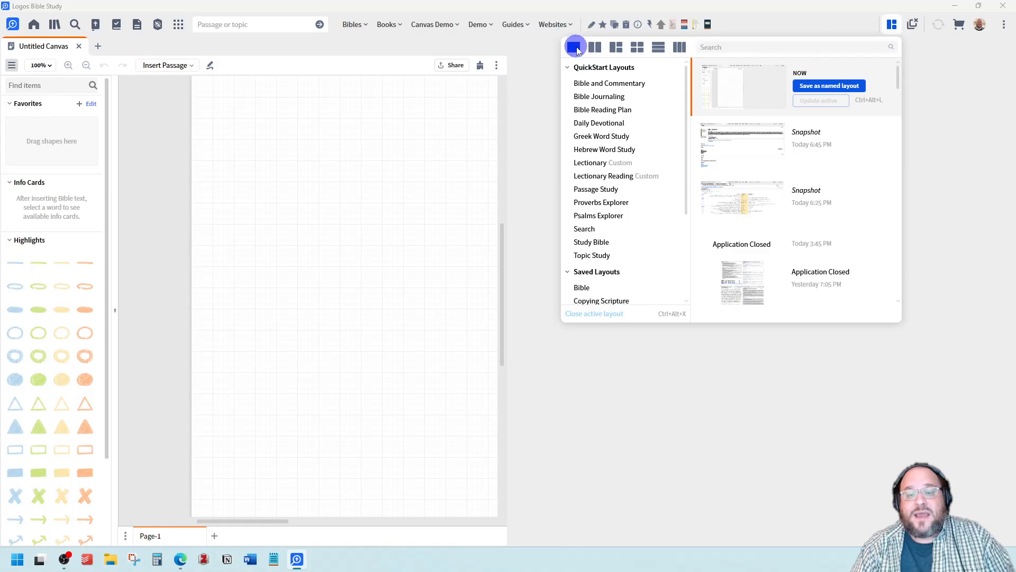
click(574, 47)
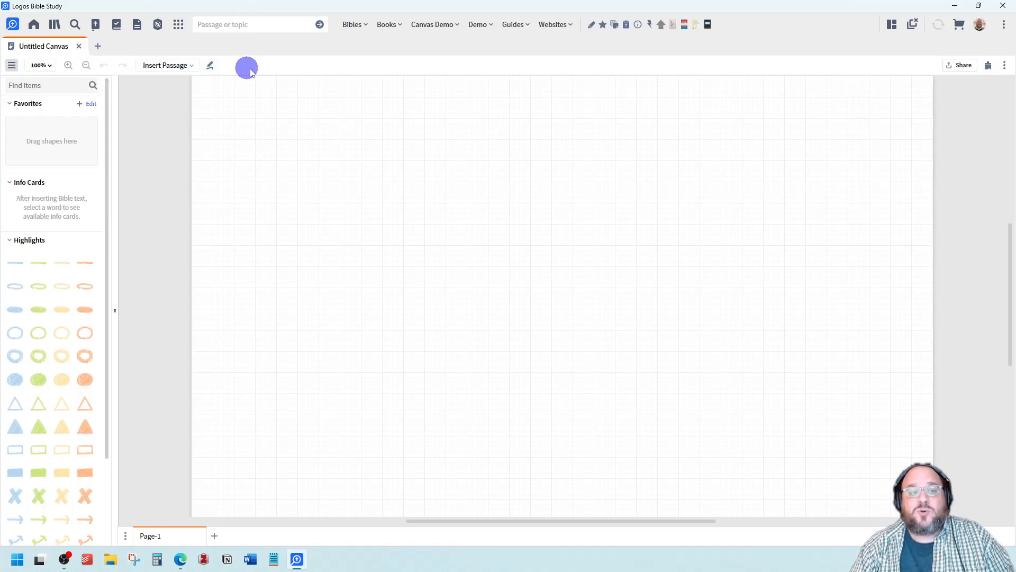
Try the Fit Page and Fit Window views on the canvas, and set the zoom to 125%.
click(47, 67)
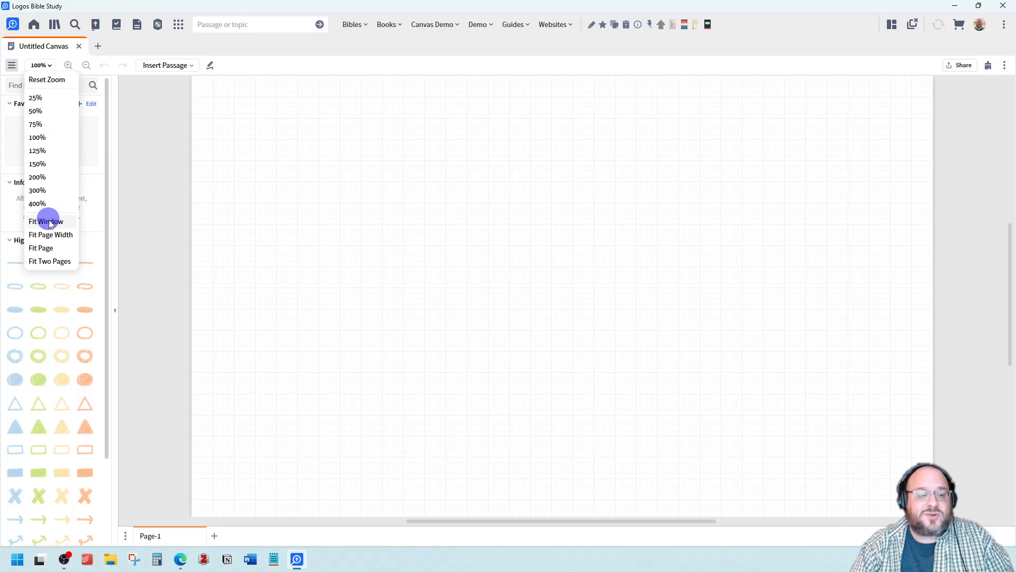
click(44, 248)
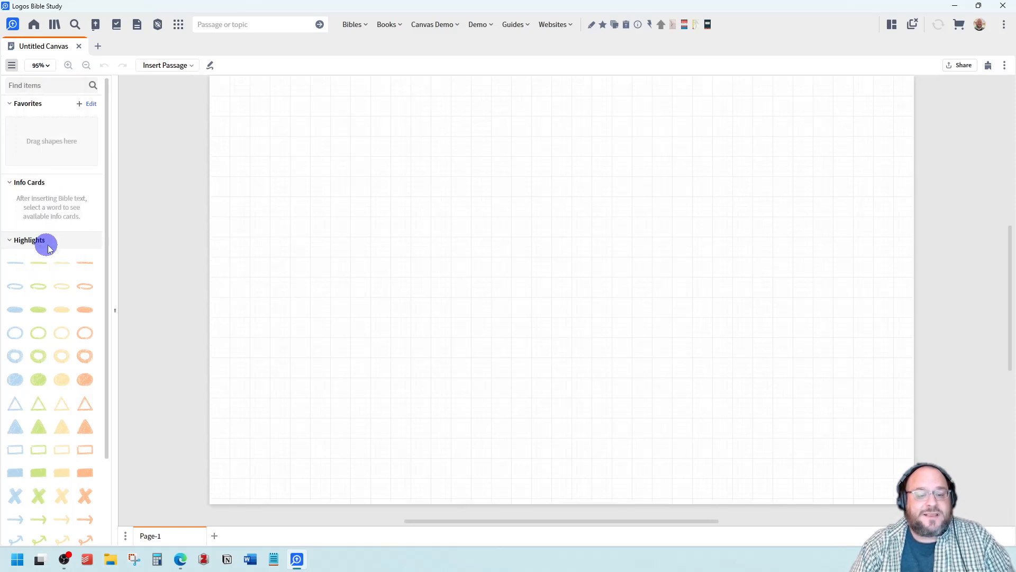
click(53, 69)
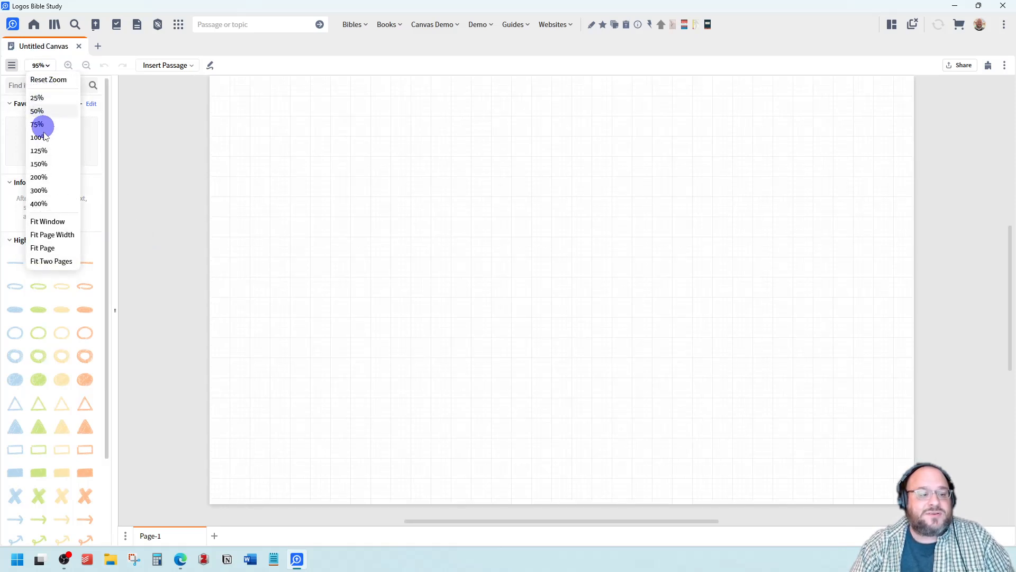
click(40, 220)
click(42, 68)
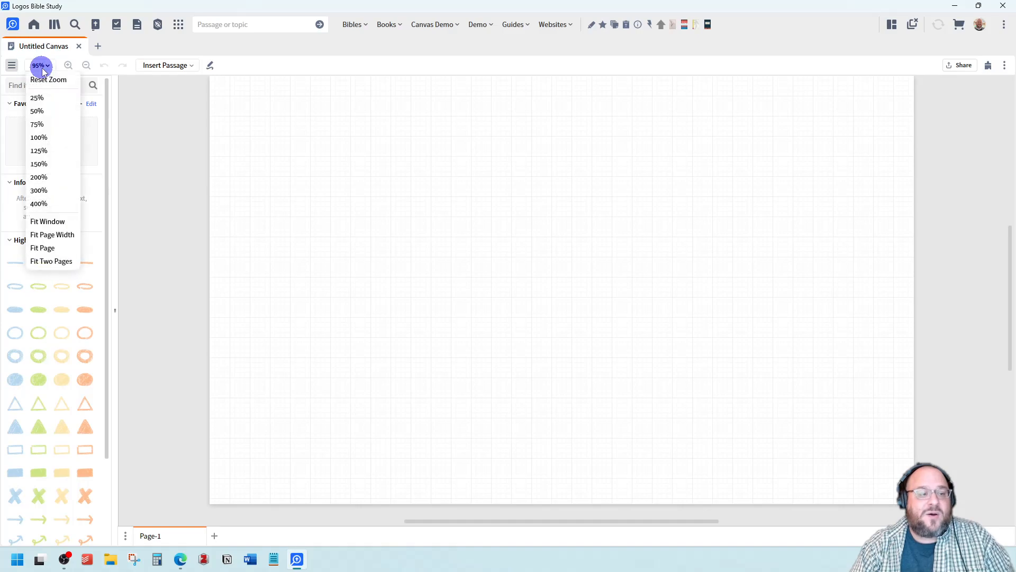
click(37, 151)
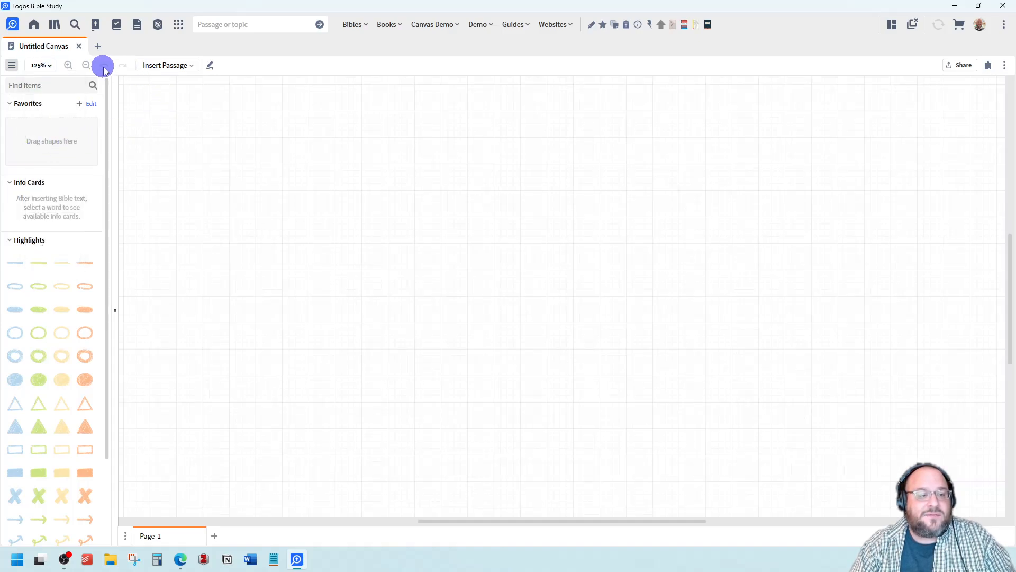
Zoom the blank canvas out and back in until the whole page is shown at 90%.
click(86, 66)
click(87, 67)
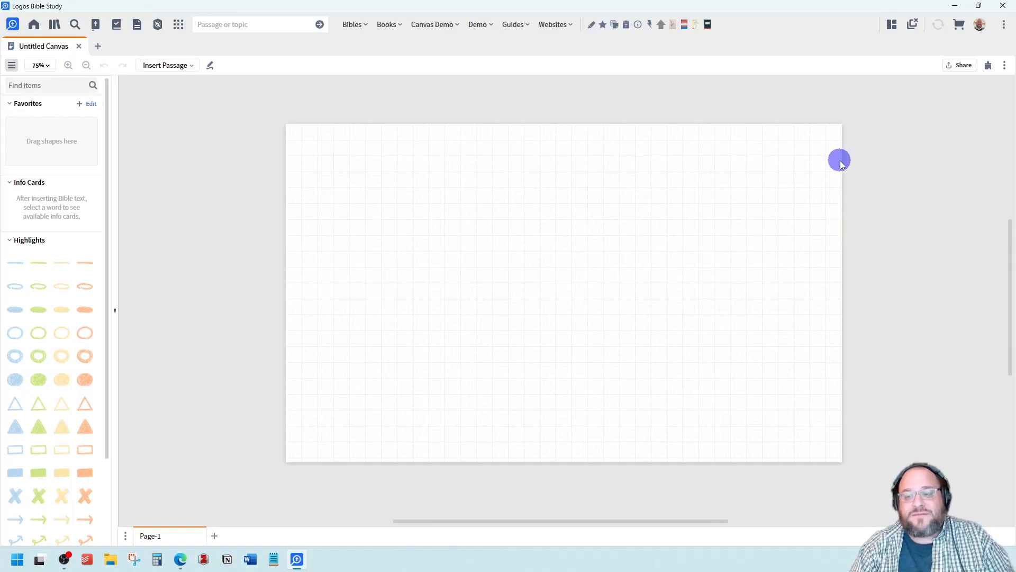
click(67, 66)
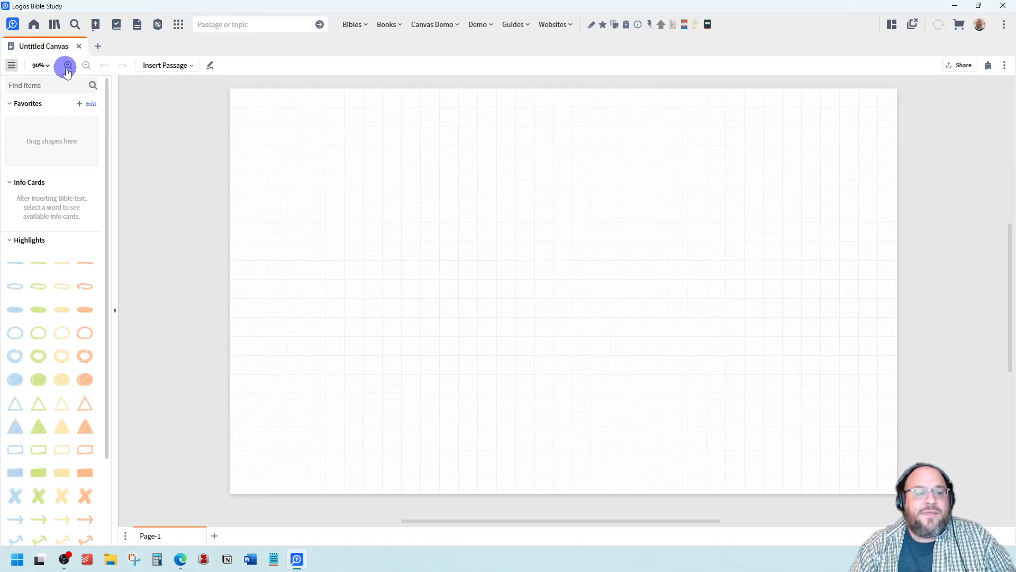
click(69, 66)
click(84, 66)
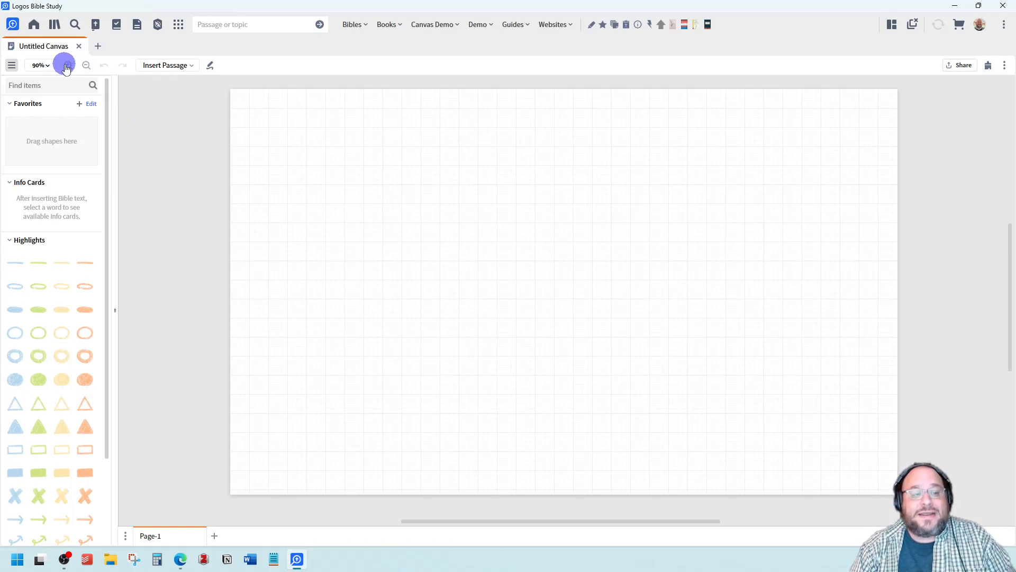
click(48, 65)
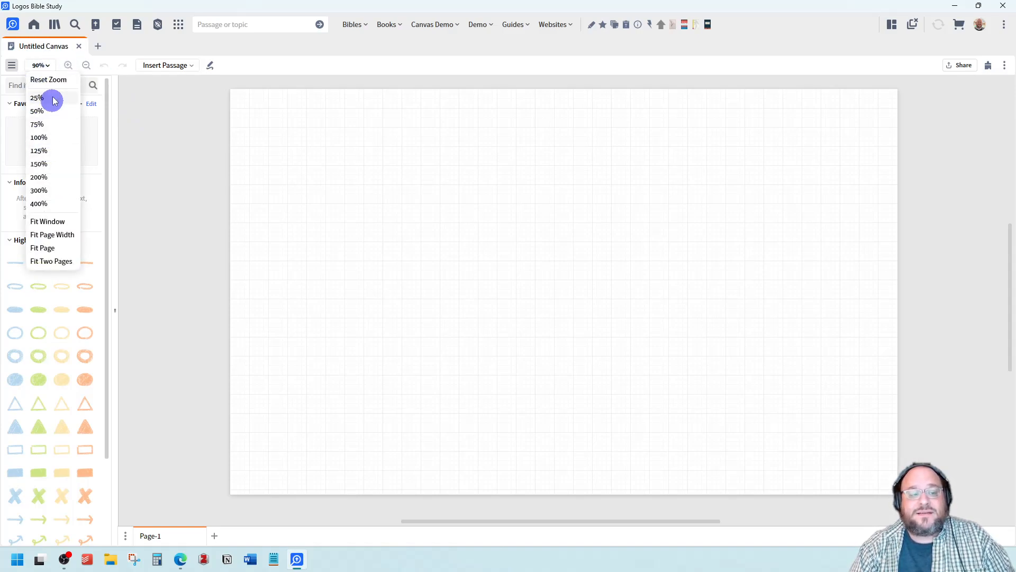
click(43, 48)
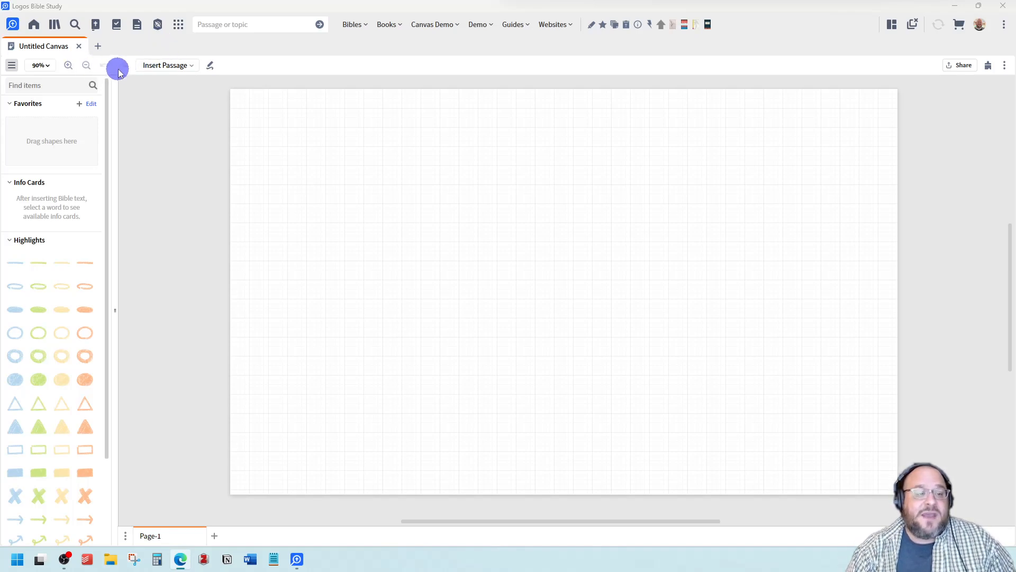
Examine the passage insertion options and the list of Bible versions available for the canvas.
click(192, 65)
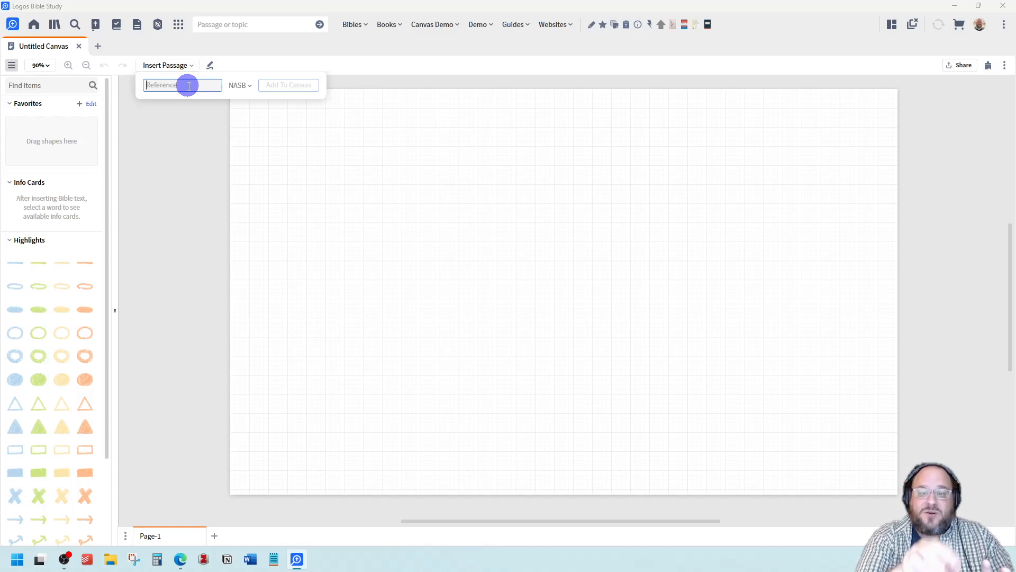
click(241, 85)
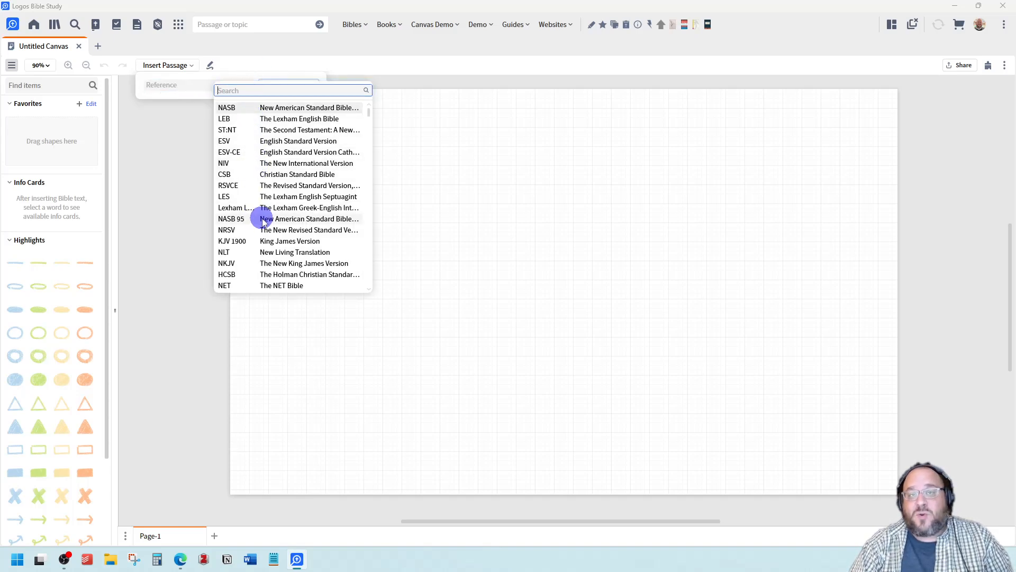
click(177, 86)
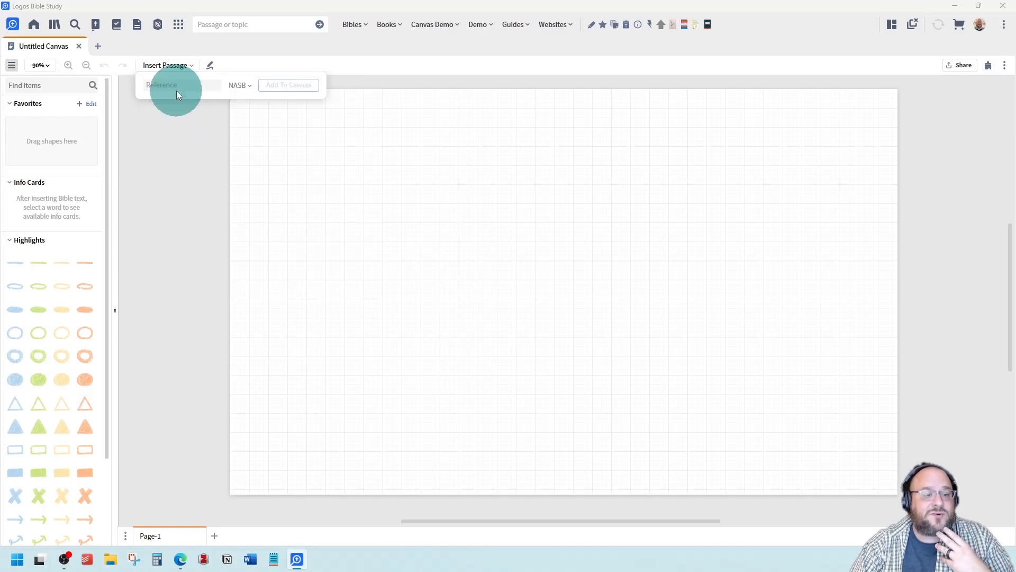
click(178, 87)
click(254, 63)
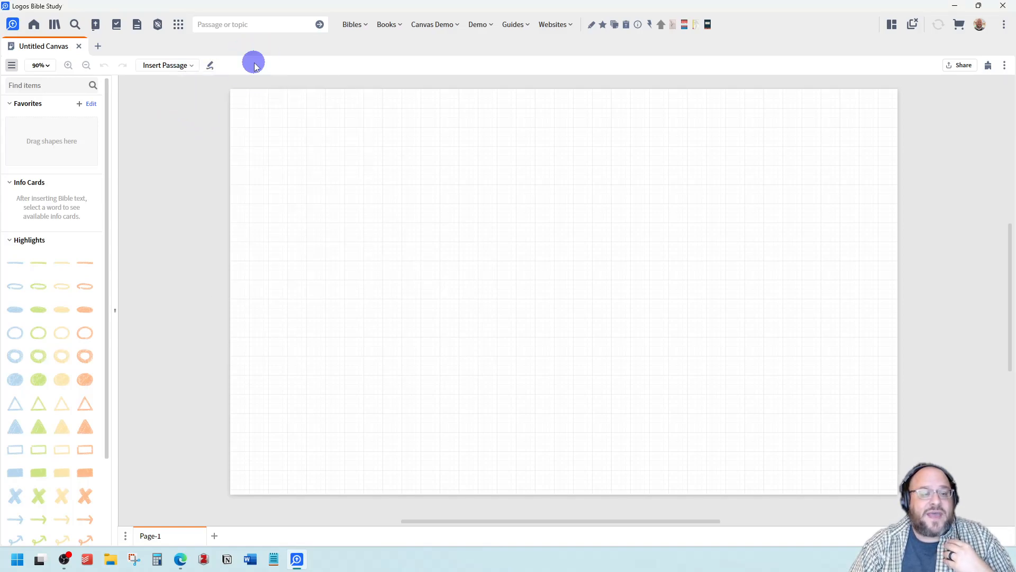
Start a freehand drawing, set the line width to 6 and try a stroke on the page.
click(211, 67)
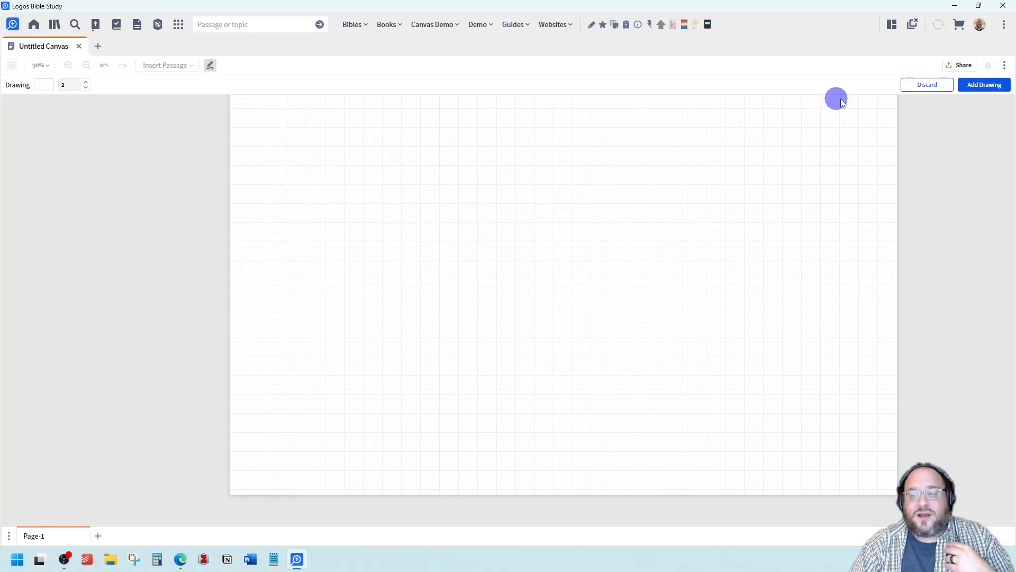
click(87, 81)
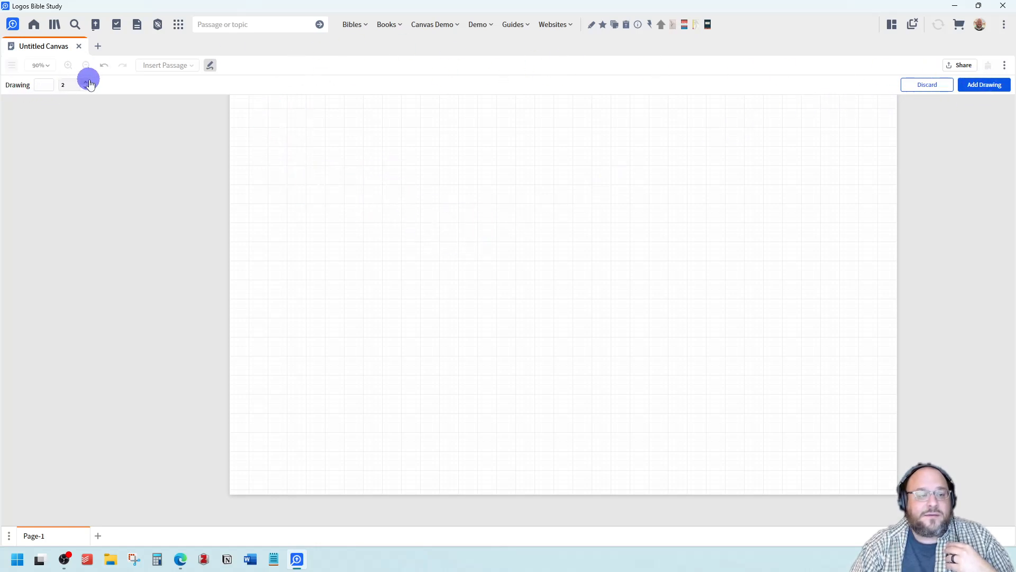
click(86, 81)
click(86, 82)
click(211, 66)
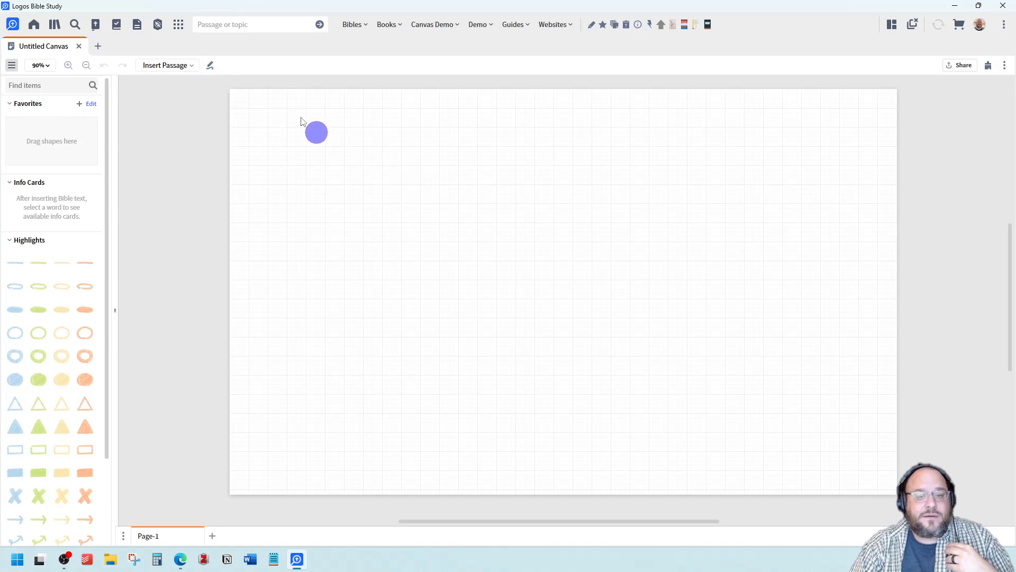
click(212, 65)
mouse_move(276, 127)
mouse_down()
mouse_move(443, 319)
mouse_move(493, 203)
mouse_up()
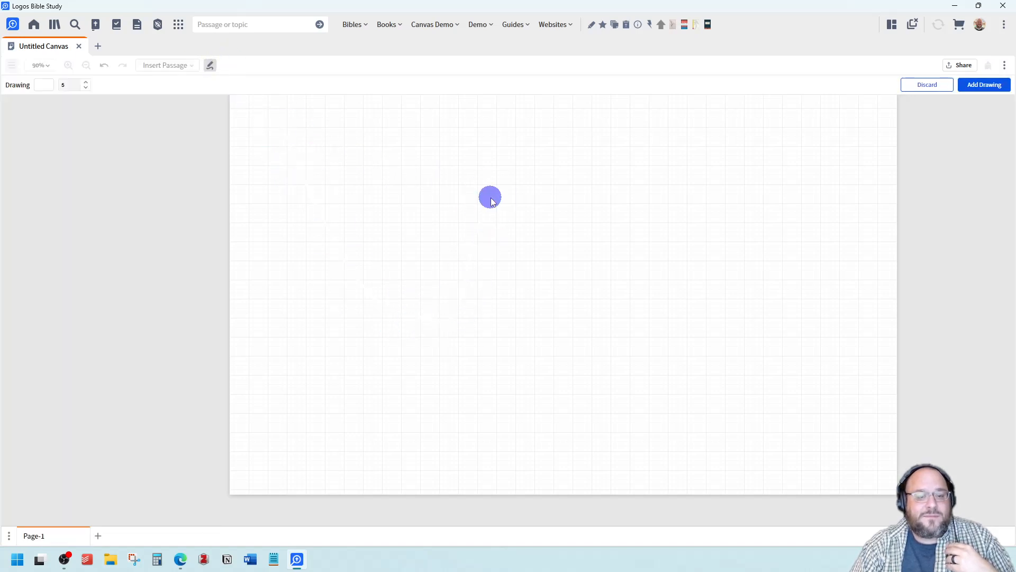
Set the freehand drawing's line width to 8 and its colour to orange.
click(86, 83)
click(86, 82)
click(87, 82)
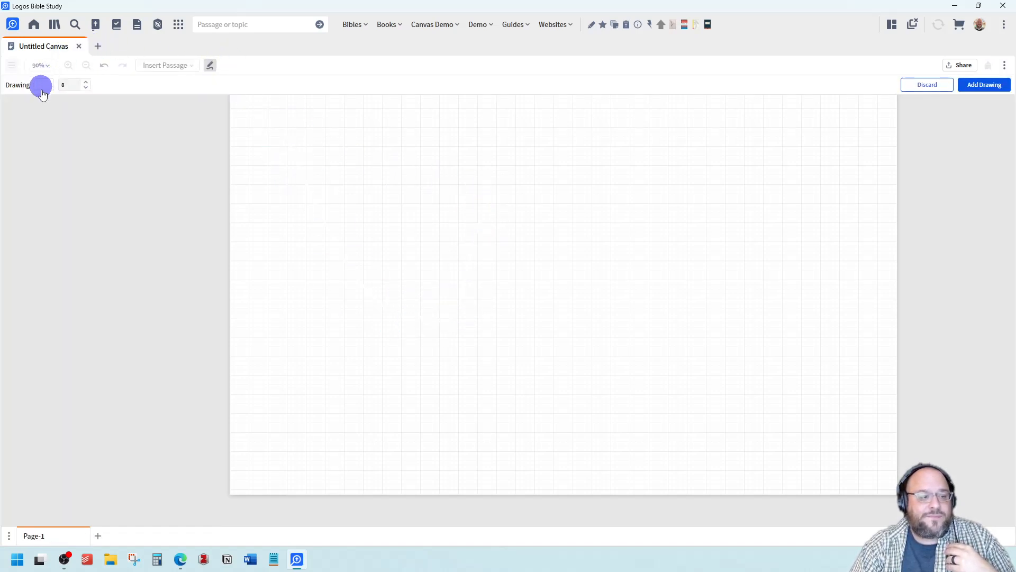
click(44, 85)
click(513, 185)
click(525, 189)
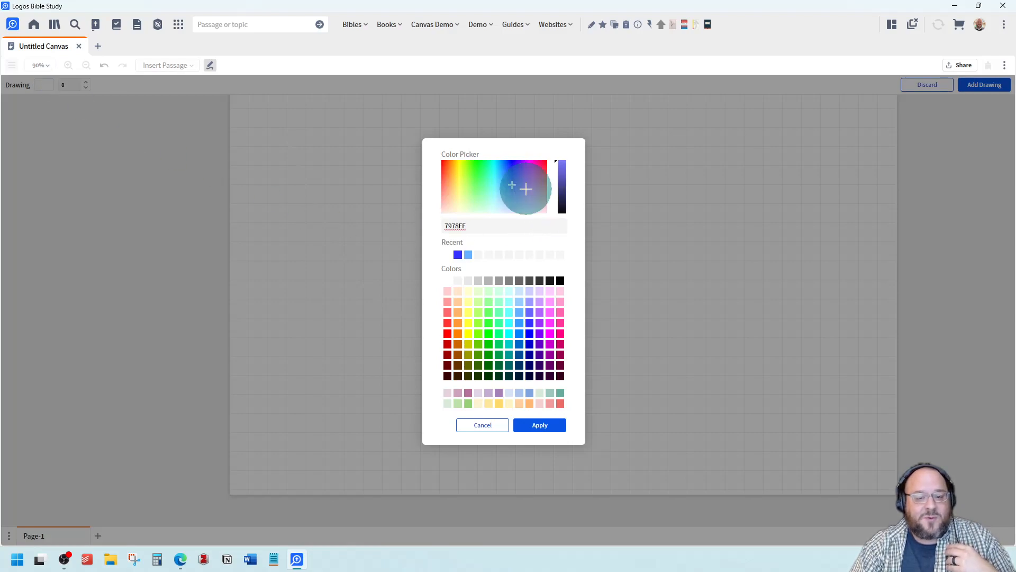
click(446, 171)
click(539, 425)
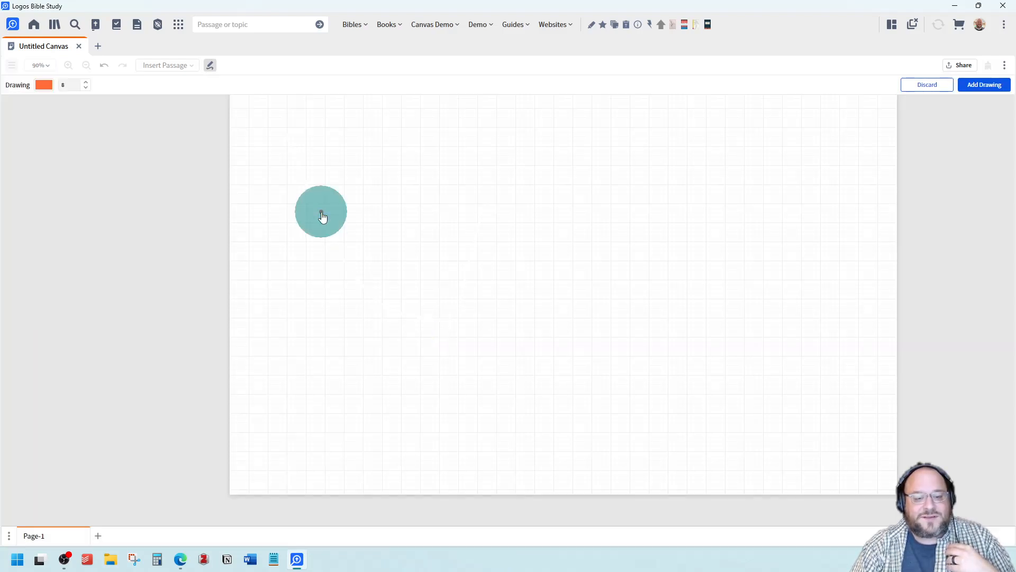
Scribble overlapping orange loops across the page and discard the drawing.
mouse_move(322, 212)
mouse_down()
mouse_move(508, 220)
mouse_move(238, 283)
mouse_up()
mouse_move(253, 235)
mouse_down()
mouse_move(547, 328)
mouse_move(608, 313)
mouse_move(526, 195)
mouse_move(627, 250)
mouse_move(474, 218)
mouse_move(367, 261)
mouse_move(367, 357)
mouse_move(490, 402)
mouse_move(603, 335)
mouse_move(601, 208)
mouse_move(459, 176)
mouse_up()
mouse_move(609, 321)
mouse_down()
mouse_move(610, 234)
mouse_move(689, 252)
mouse_move(695, 300)
mouse_up()
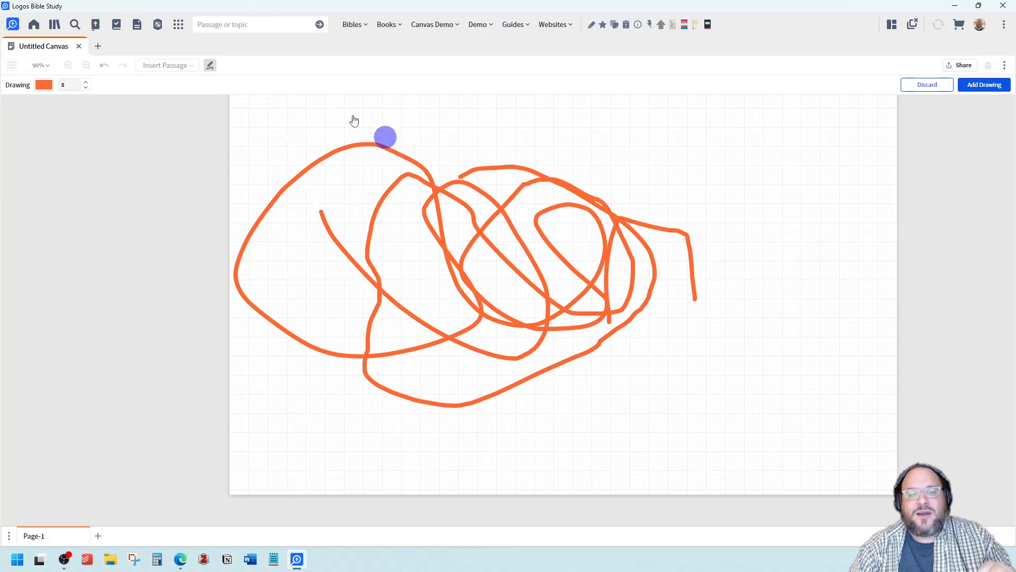
click(918, 86)
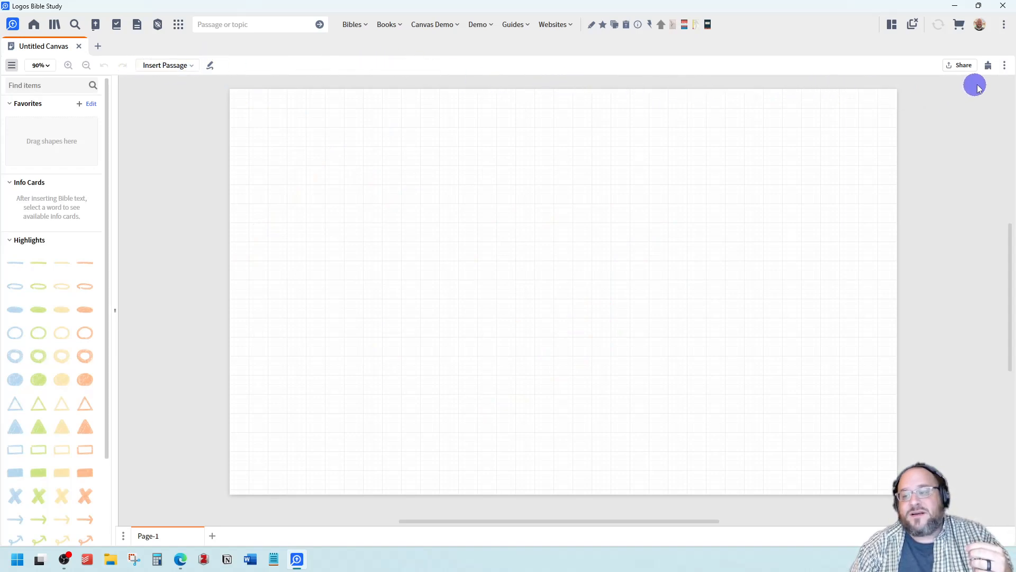
Examine the public and group sharing options for the canvas.
click(961, 65)
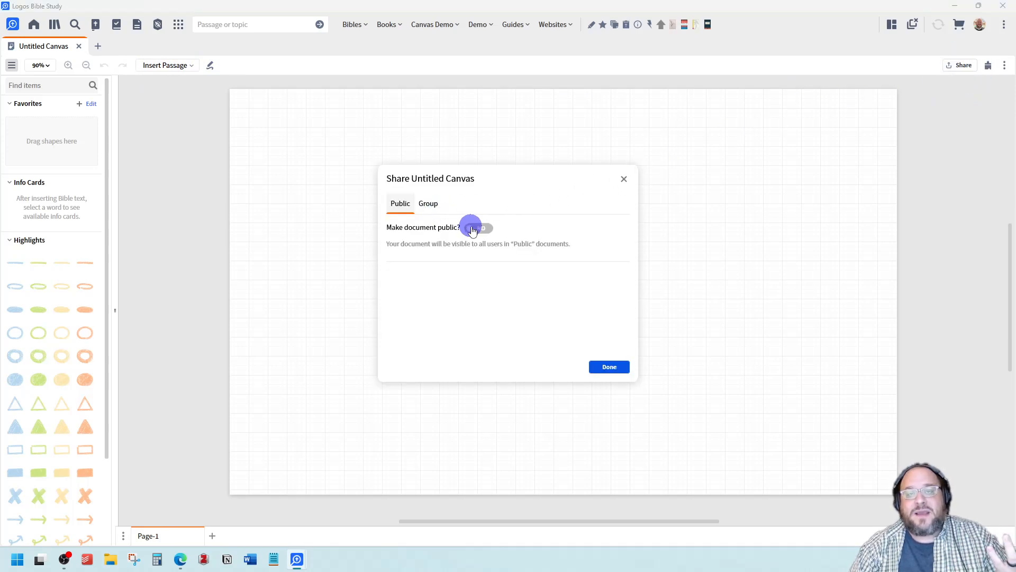
click(429, 205)
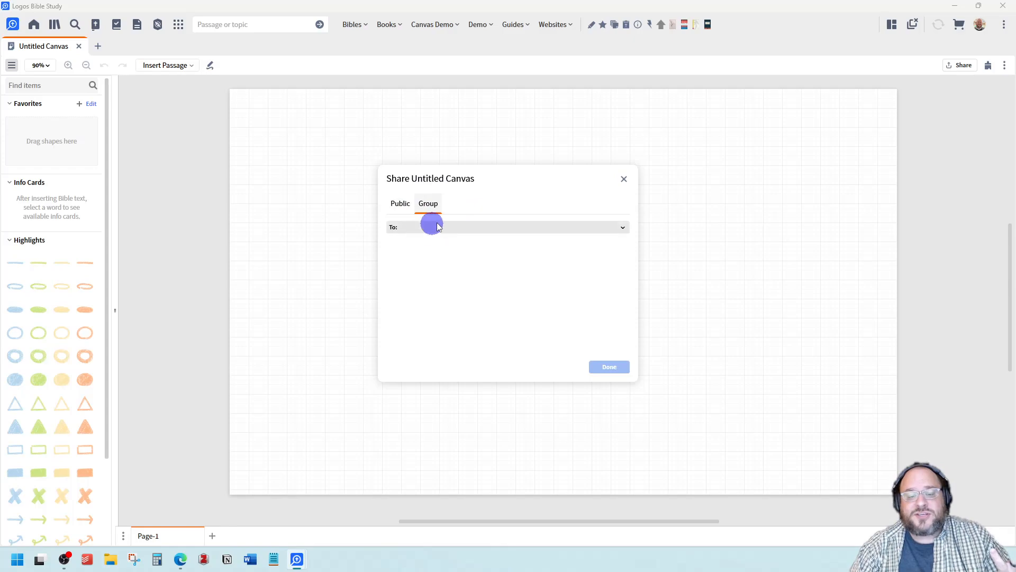
click(624, 178)
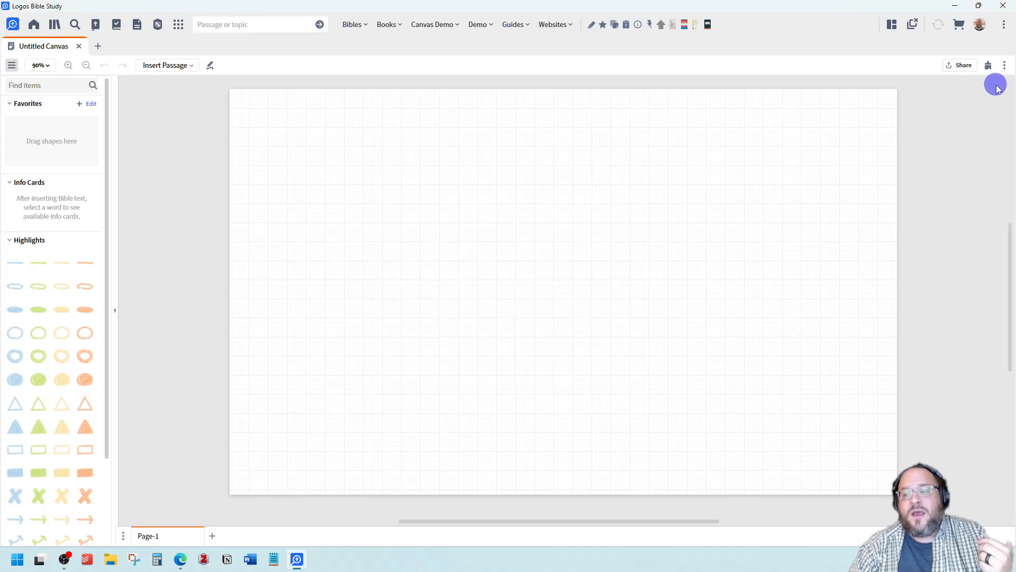
Show the canvas document settings and set the document title to Jude 1-2.
click(989, 66)
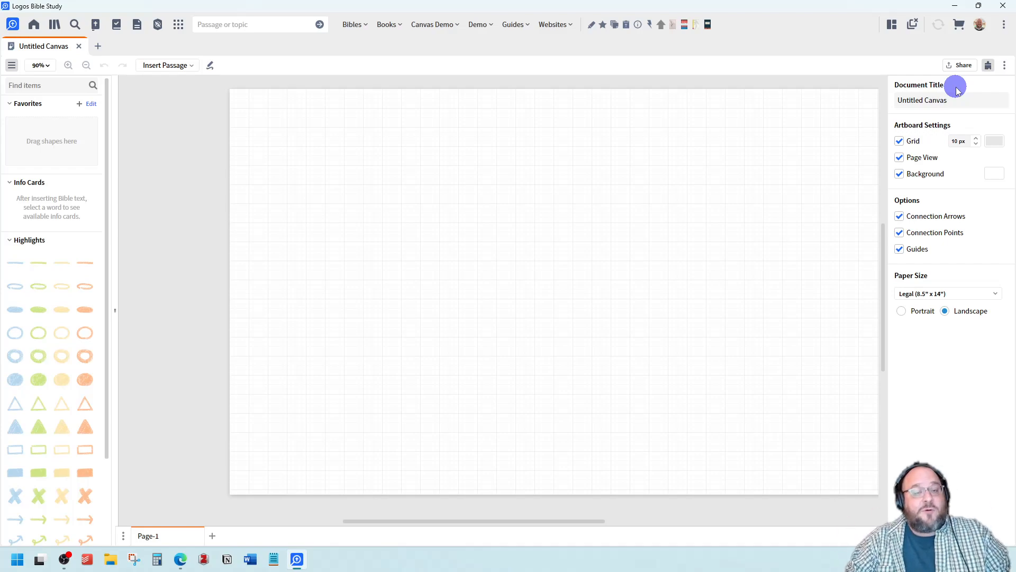
click(943, 101)
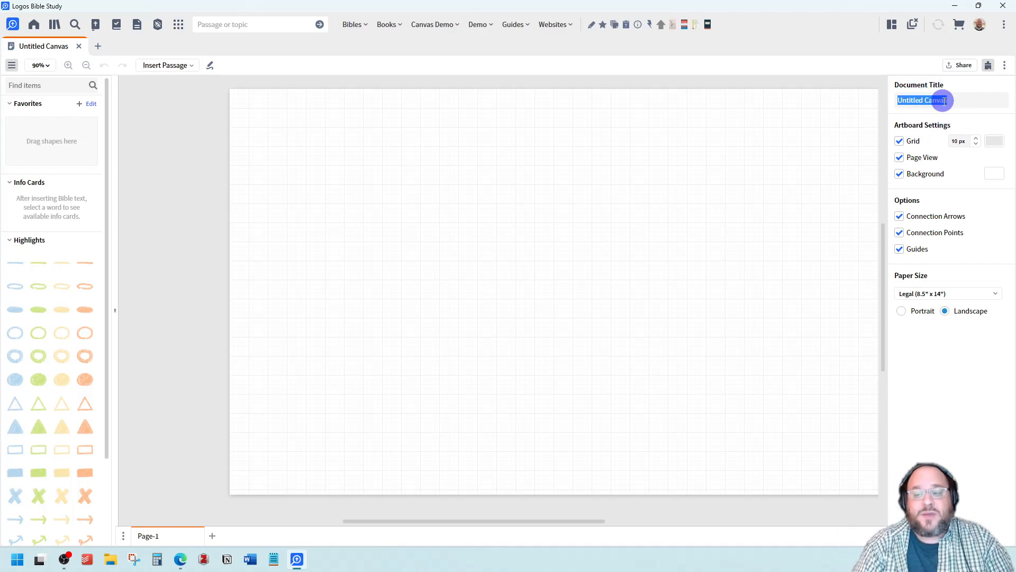
text(Jude 1-2)
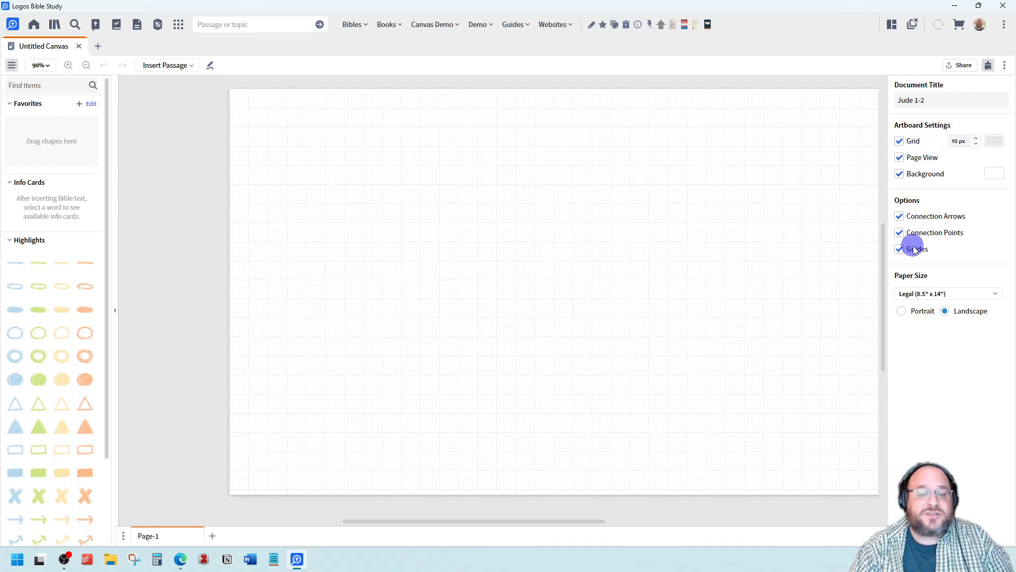
Turn off the canvas grid, and try the canvas without Page View before enabling it again.
click(899, 142)
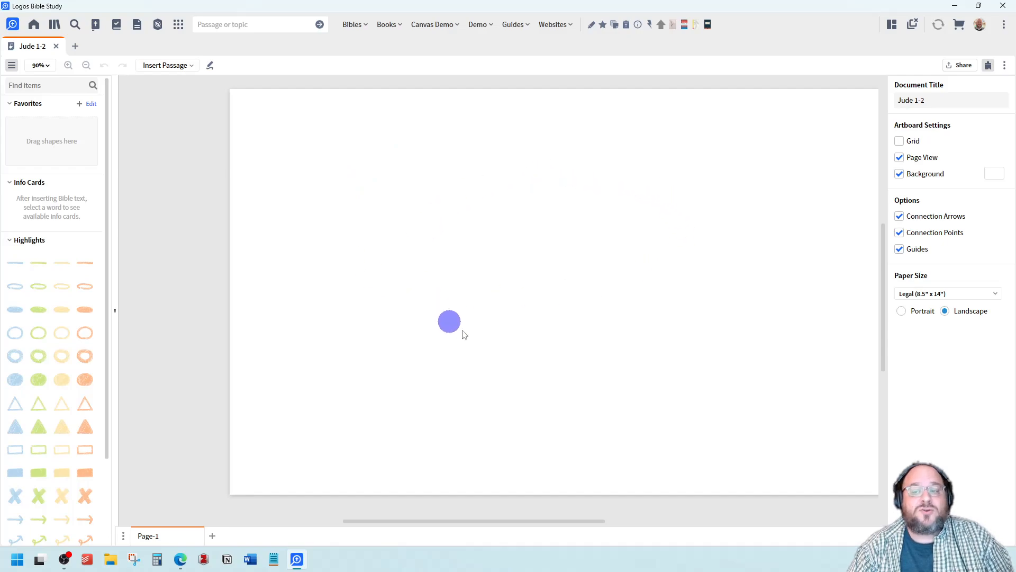
click(900, 157)
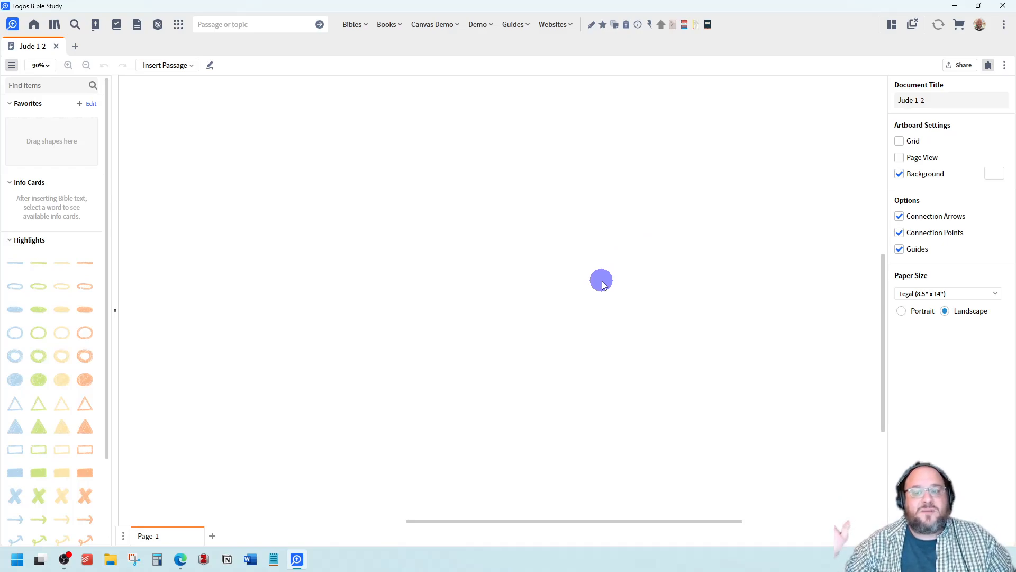
click(899, 159)
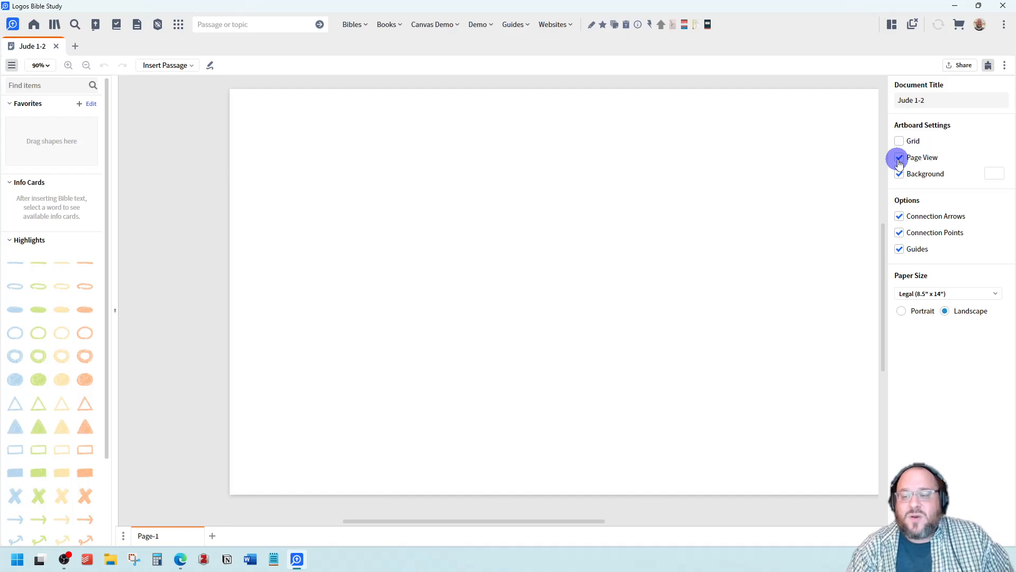
Review the background colour choices and the available paper sizes for the canvas.
click(991, 173)
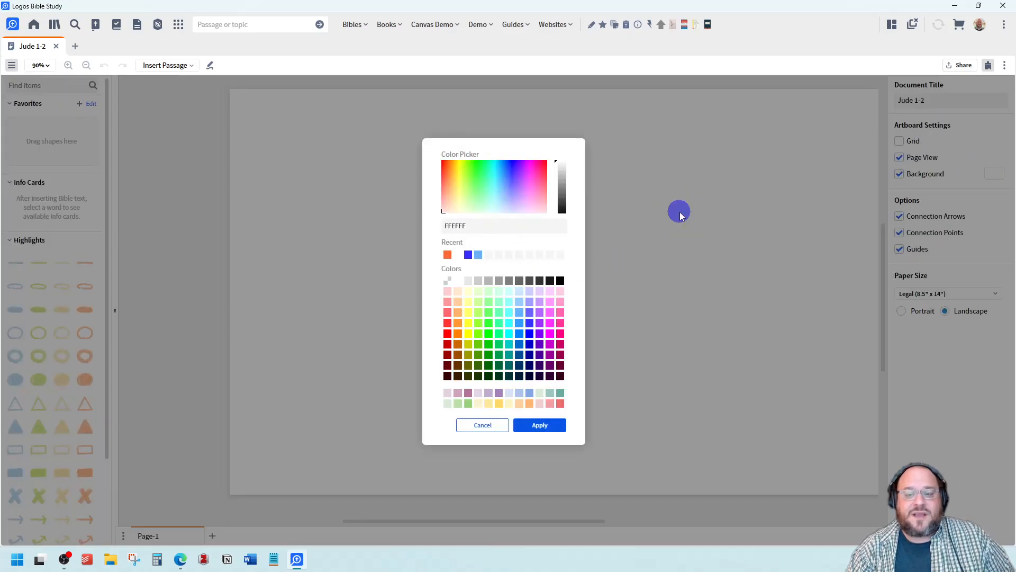
click(486, 426)
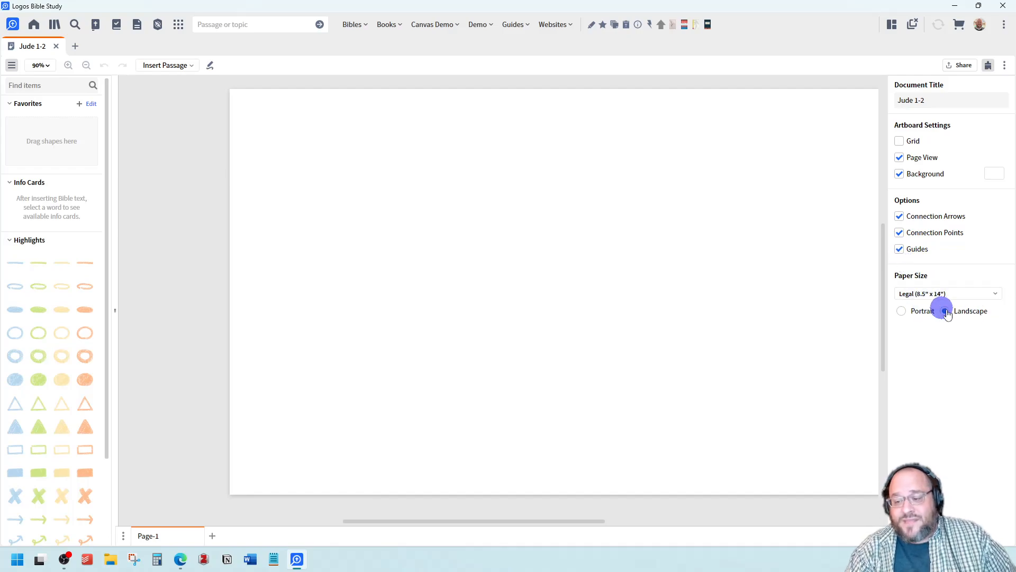
click(916, 295)
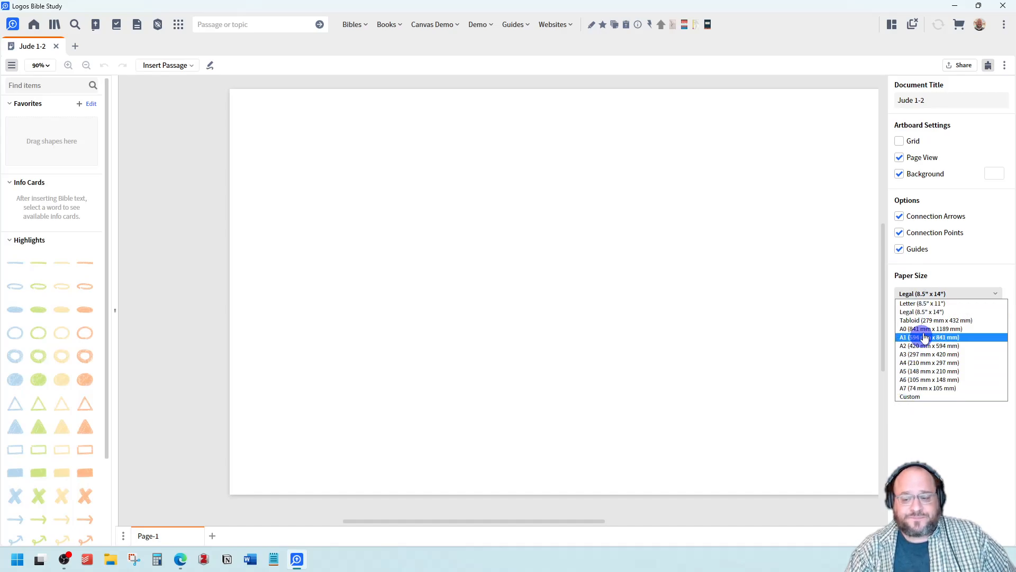
click(953, 115)
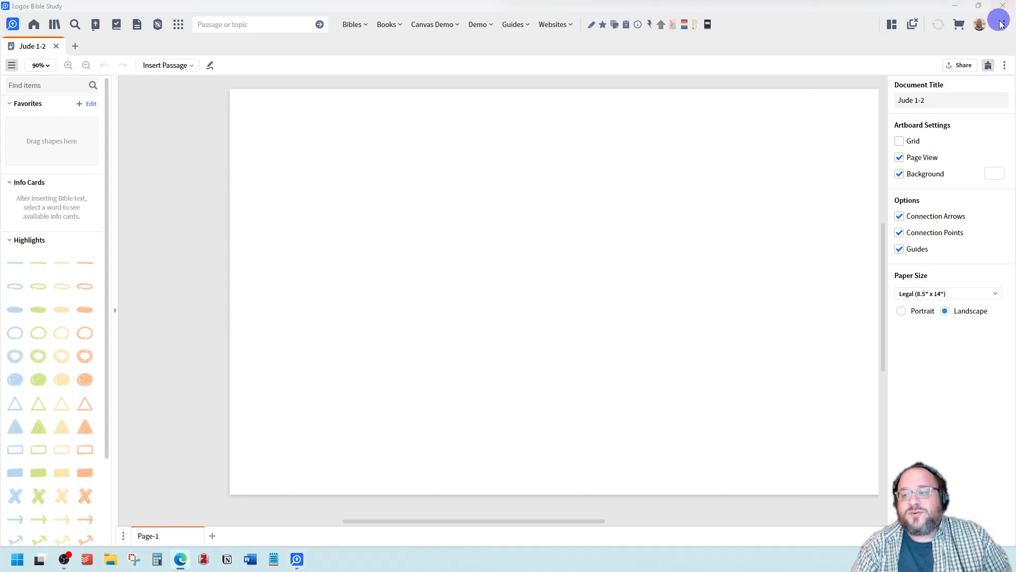
Review the canvas's additional commands, and try hiding and restoring the shapes sidebar.
click(1005, 65)
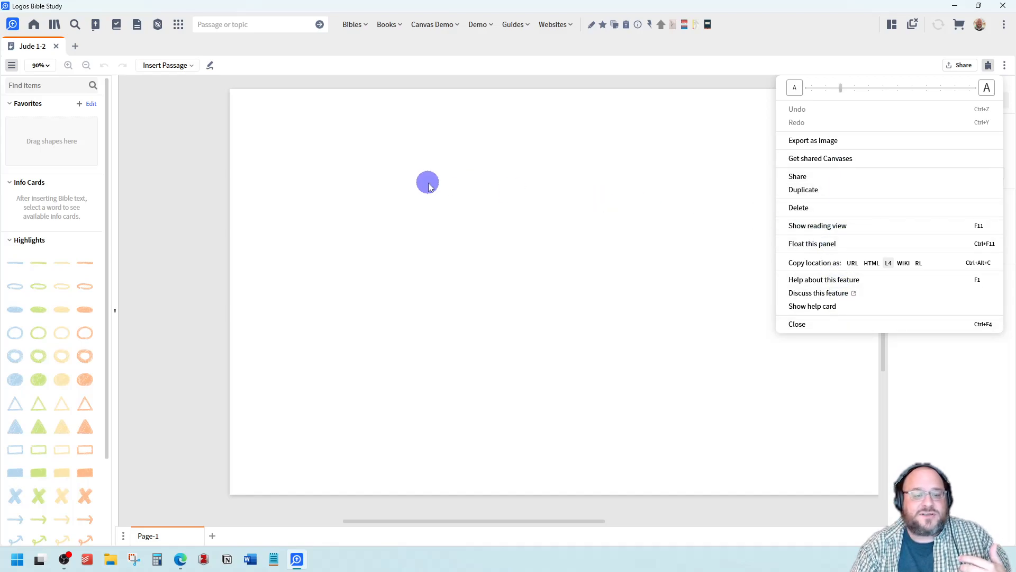
click(428, 182)
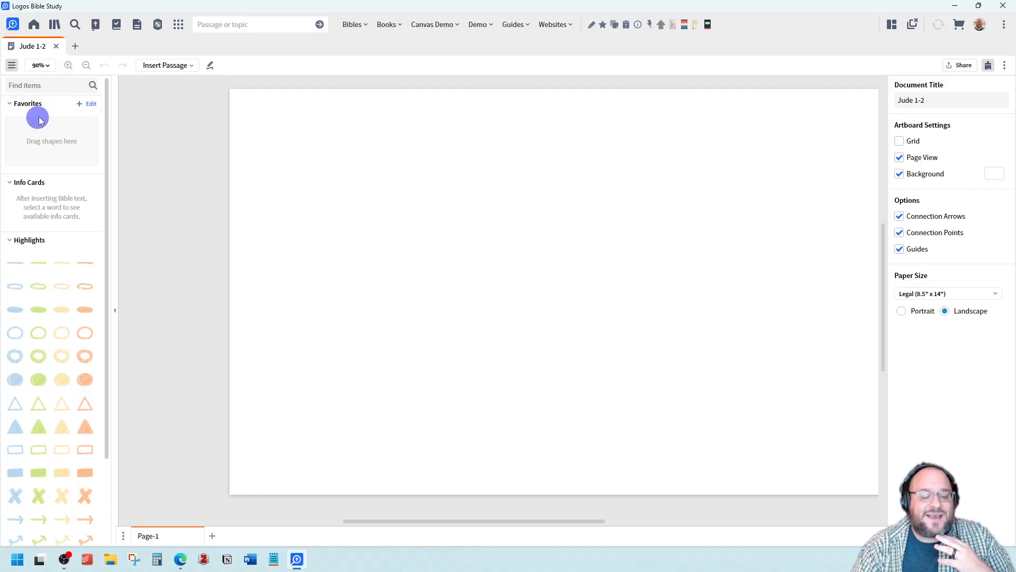
click(12, 64)
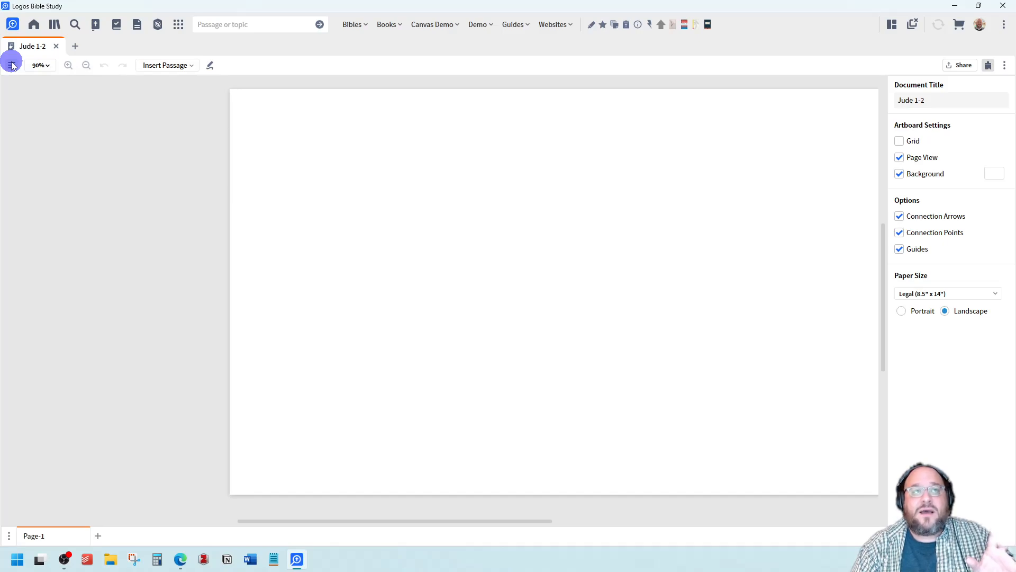
click(12, 65)
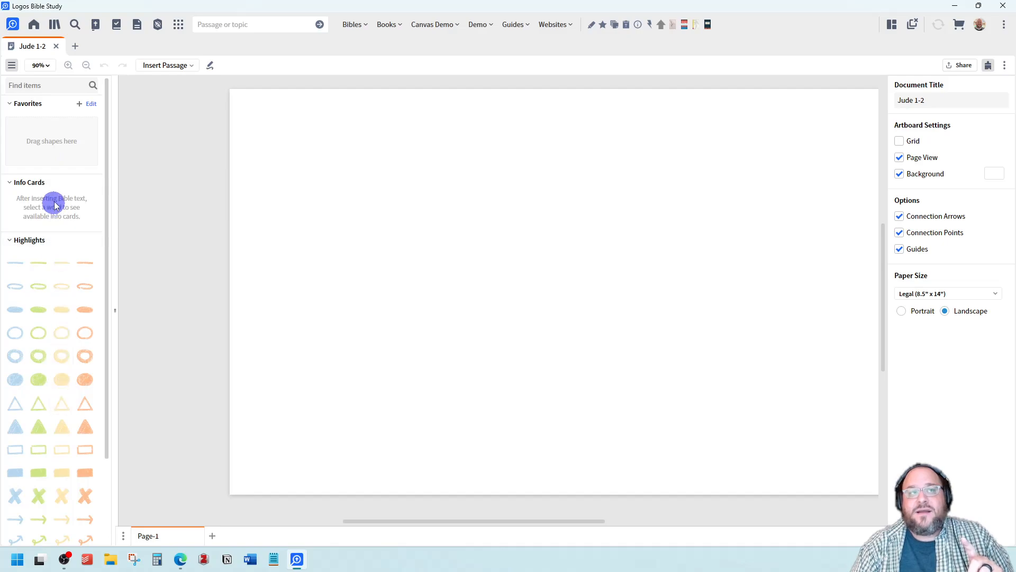
drag(62, 356, 80, 366)
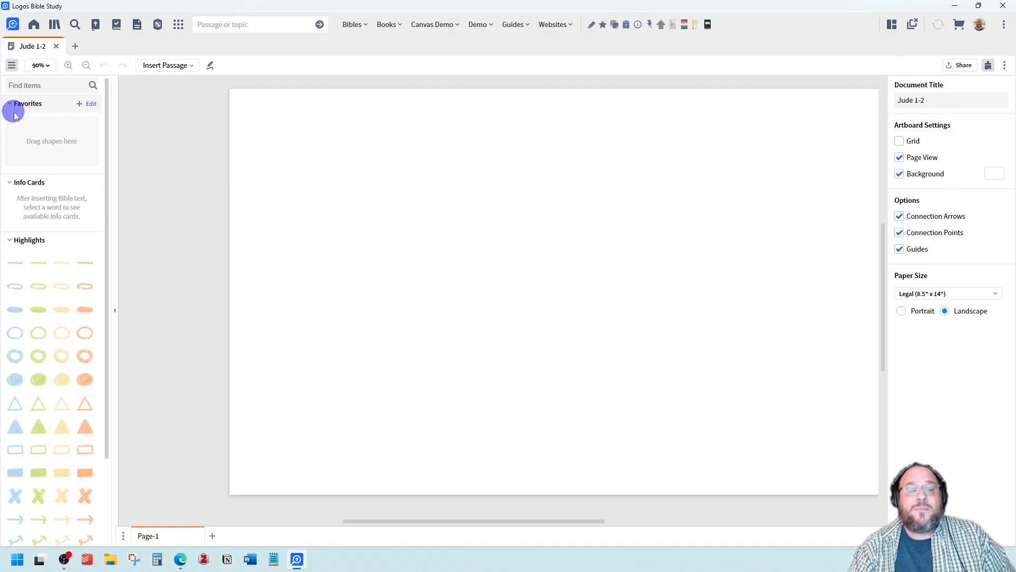
drag(50, 313, 49, 148)
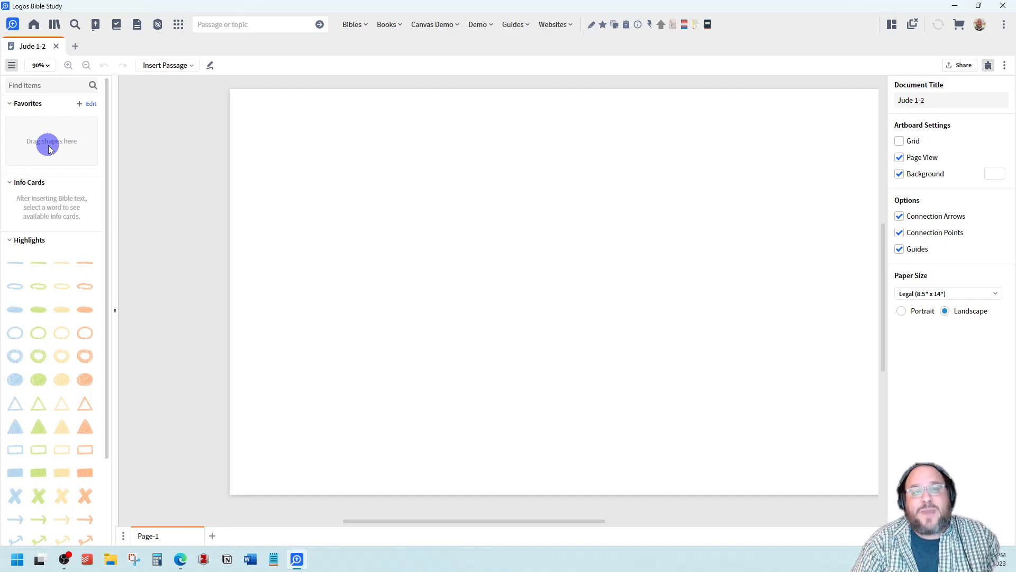
mouse_move(48, 148)
mouse_down()
mouse_move(32, 157)
mouse_move(46, 151)
mouse_up()
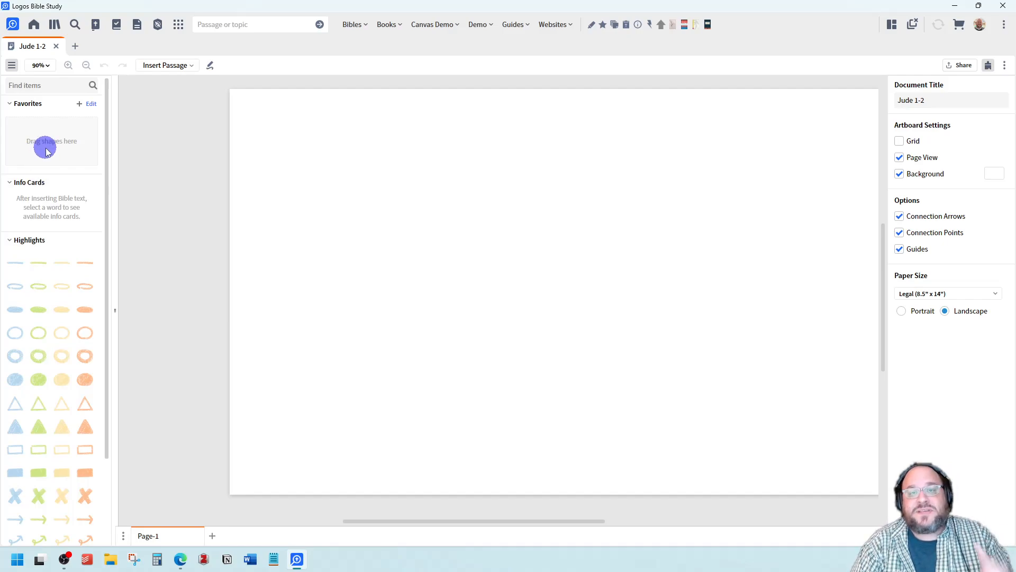
drag(30, 262, 33, 228)
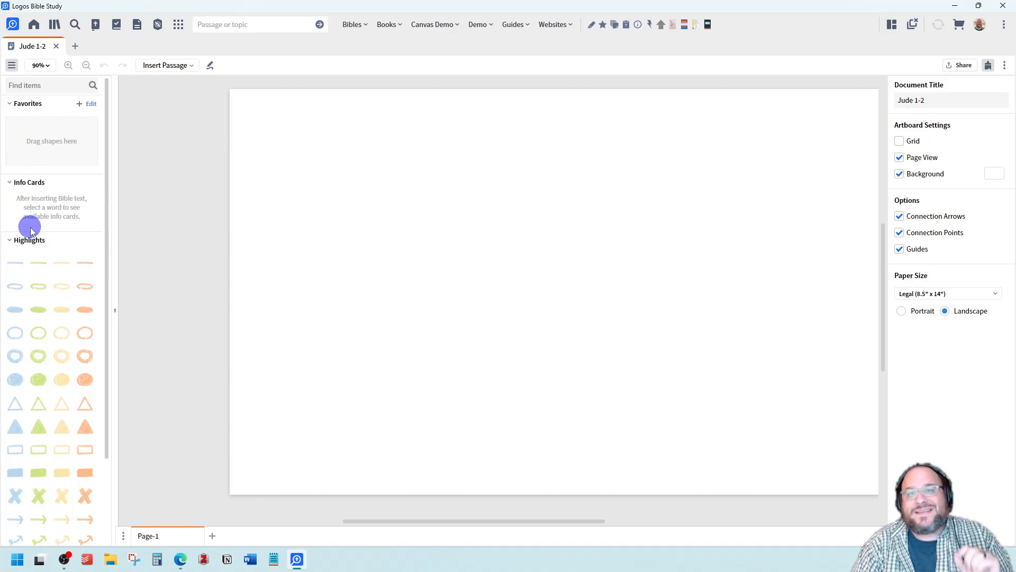
drag(30, 233, 51, 169)
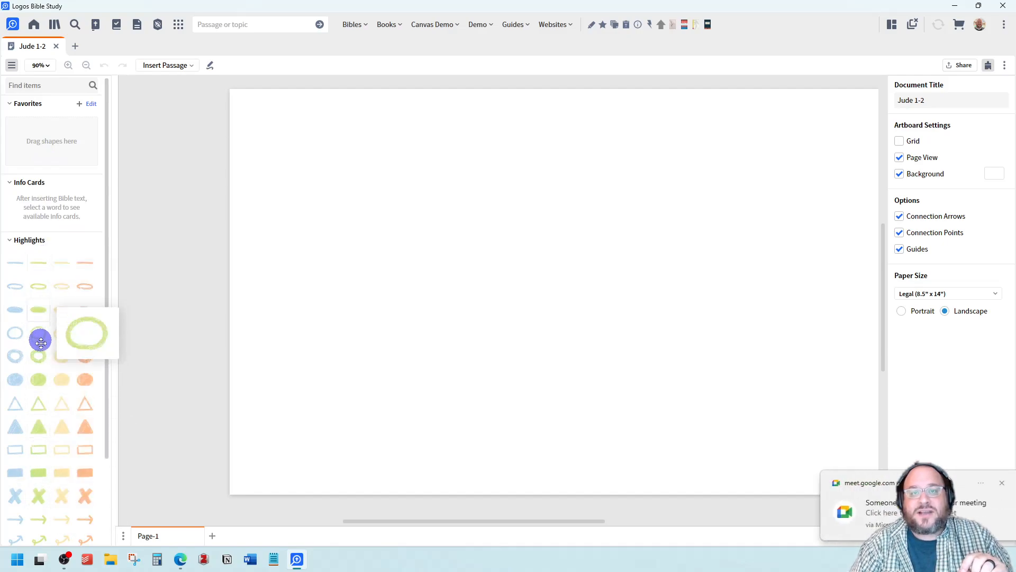
Insert a yellow line highlight and a filled green circle highlight on the canvas, and add the green circle to the favorites.
scroll(41, 343, down, 1)
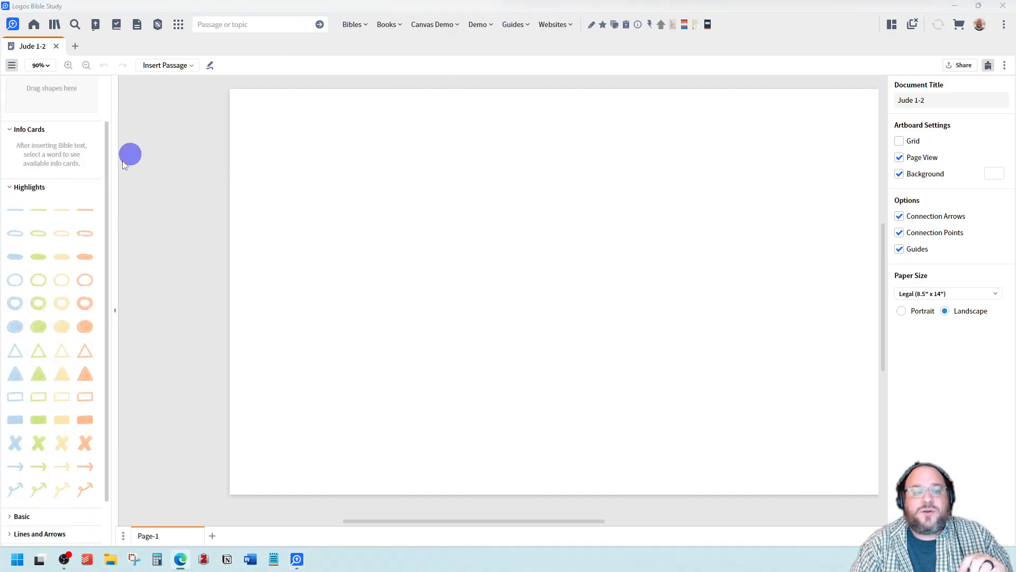
click(64, 209)
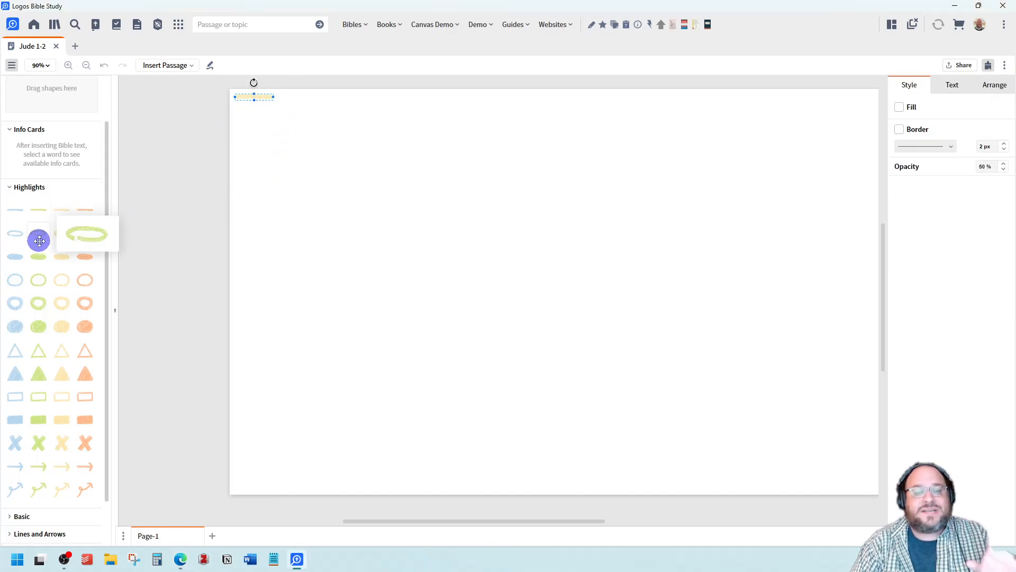
click(36, 321)
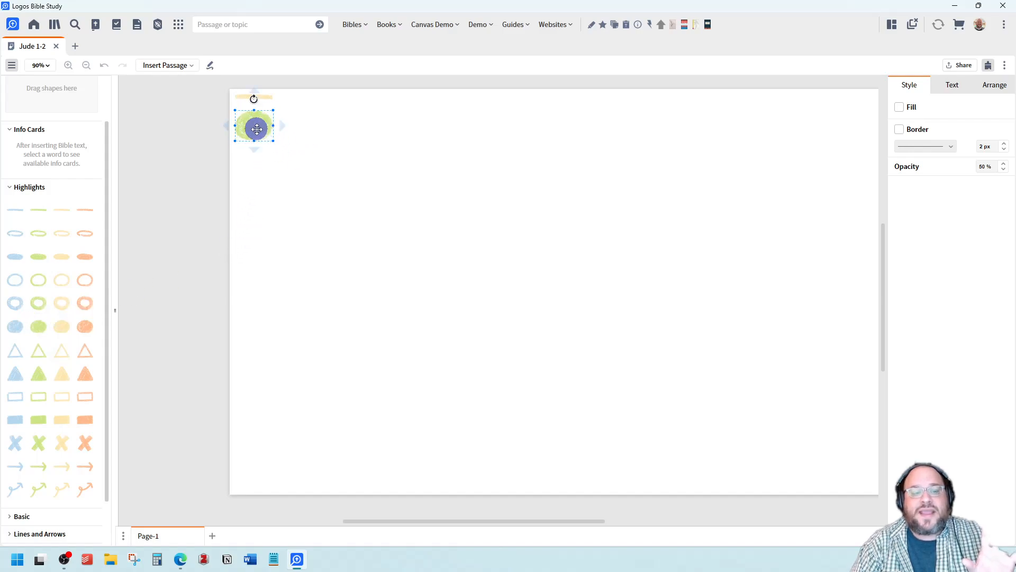
drag(254, 125, 53, 88)
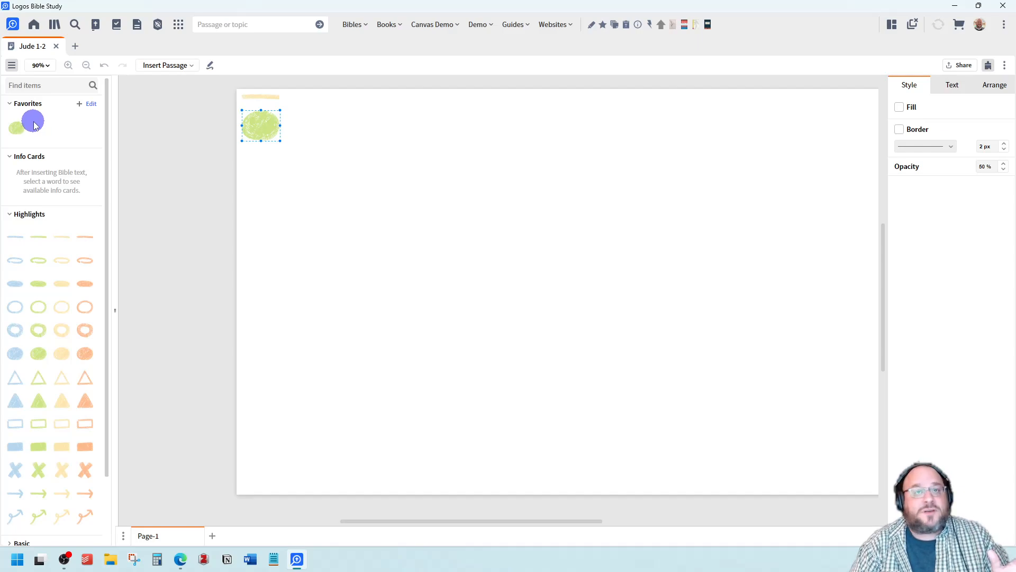
Remove the green circle from the favorites and save the edited favorites list.
drag(43, 148, 94, 109)
click(93, 104)
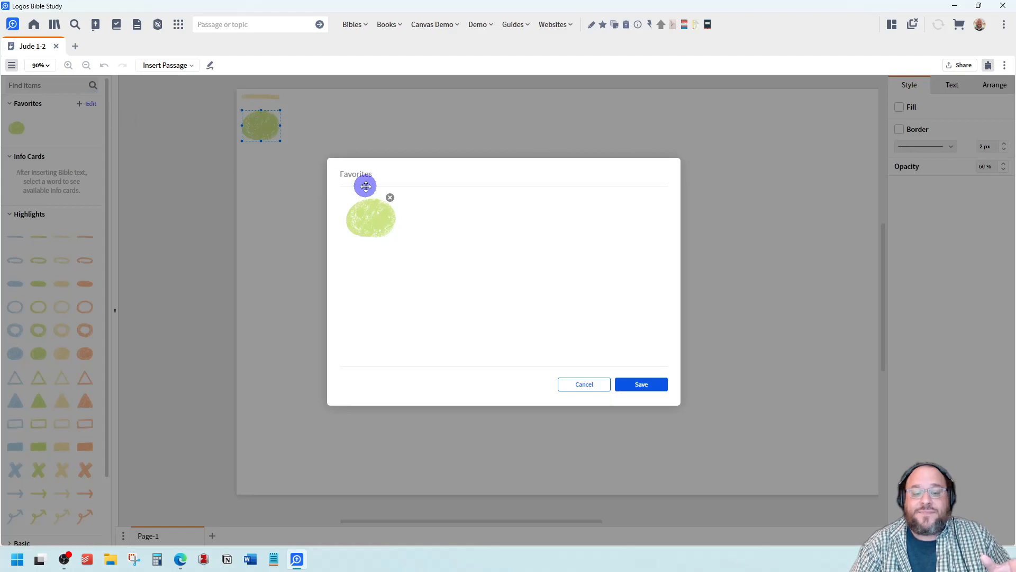
click(388, 197)
click(654, 383)
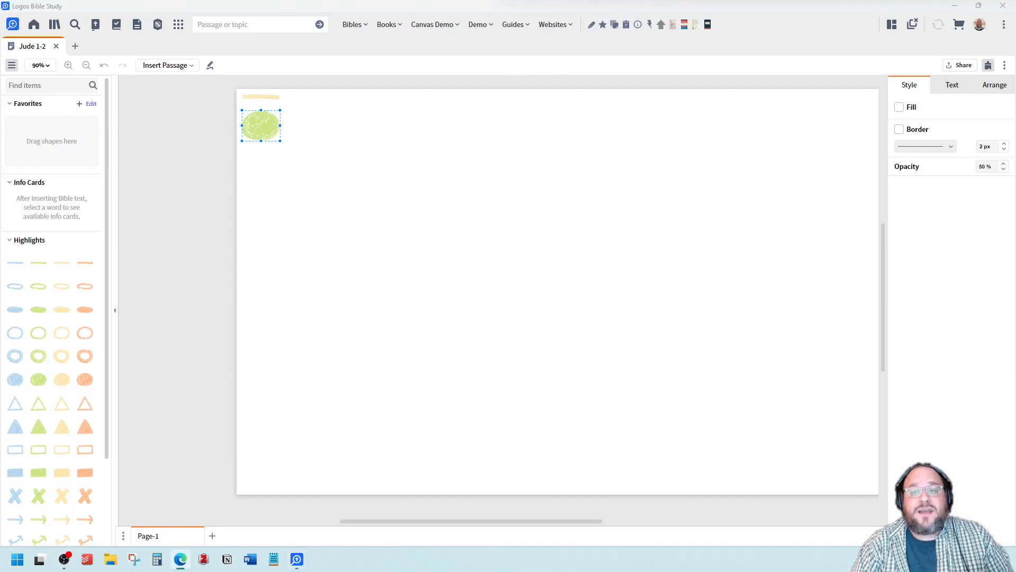
Delete the green circle and the yellow line highlight from the canvas.
click(263, 130)
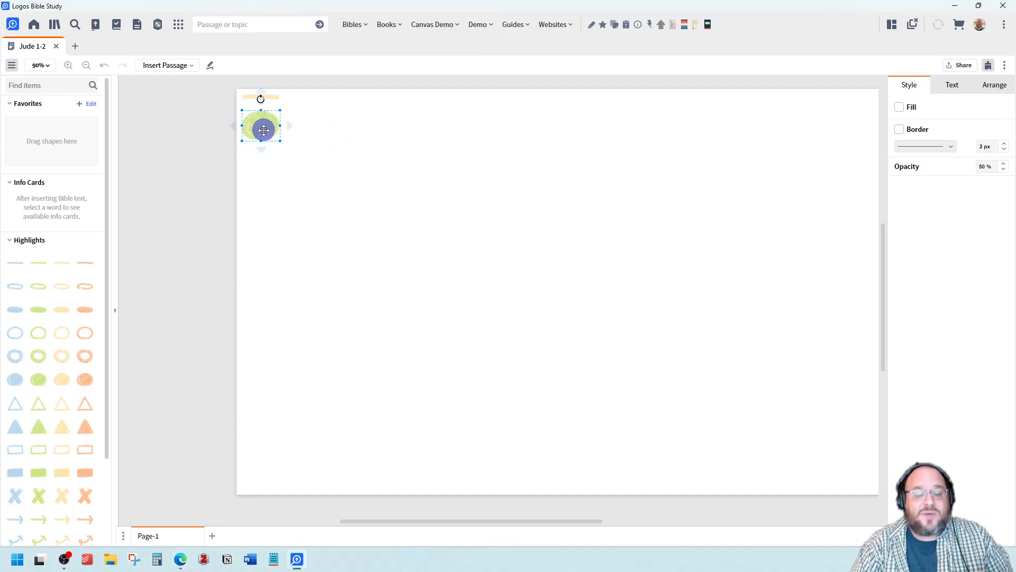
key(Delete)
click(263, 98)
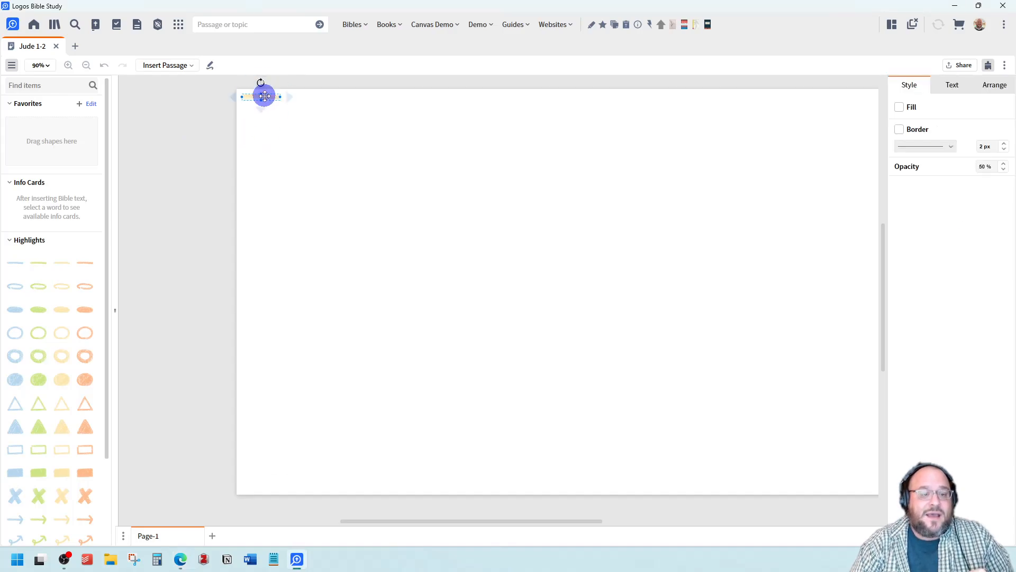
key(Delete)
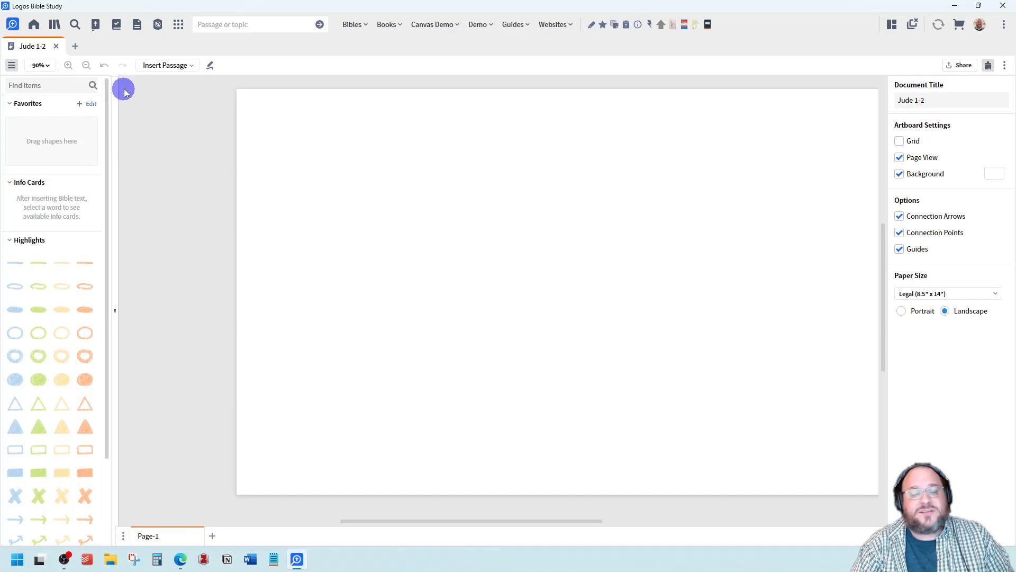
Insert the passage Jude 1-2 from the NASB on the canvas and move the text block slightly lower on the page.
click(161, 66)
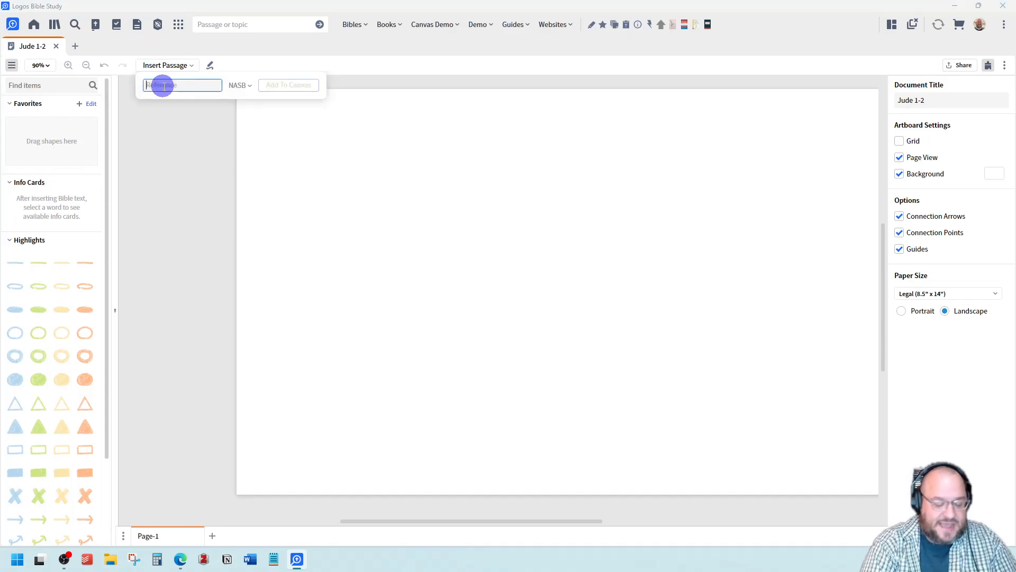
text(Jude 10)
key(BackSpace)
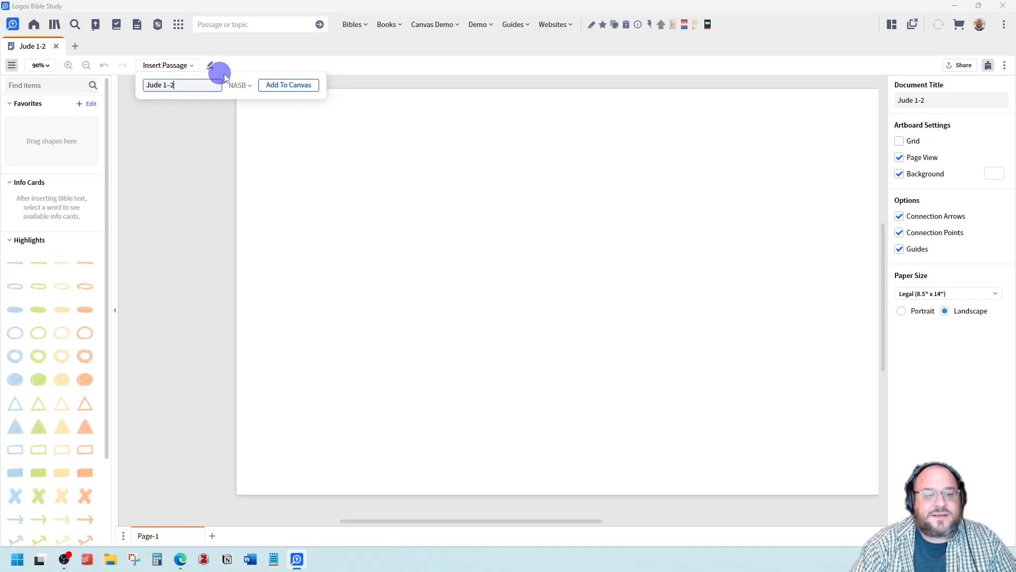
click(239, 85)
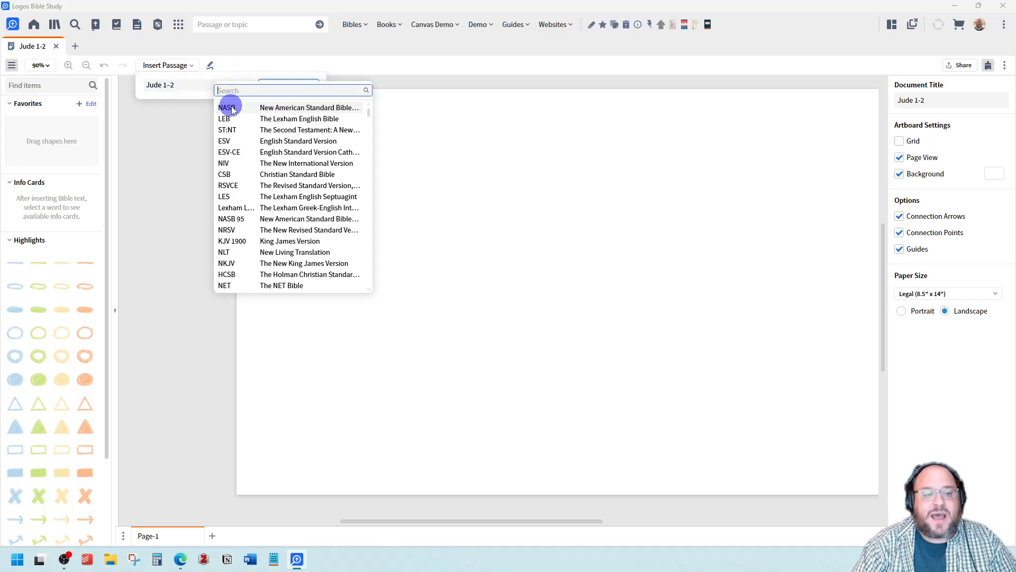
click(231, 107)
click(297, 93)
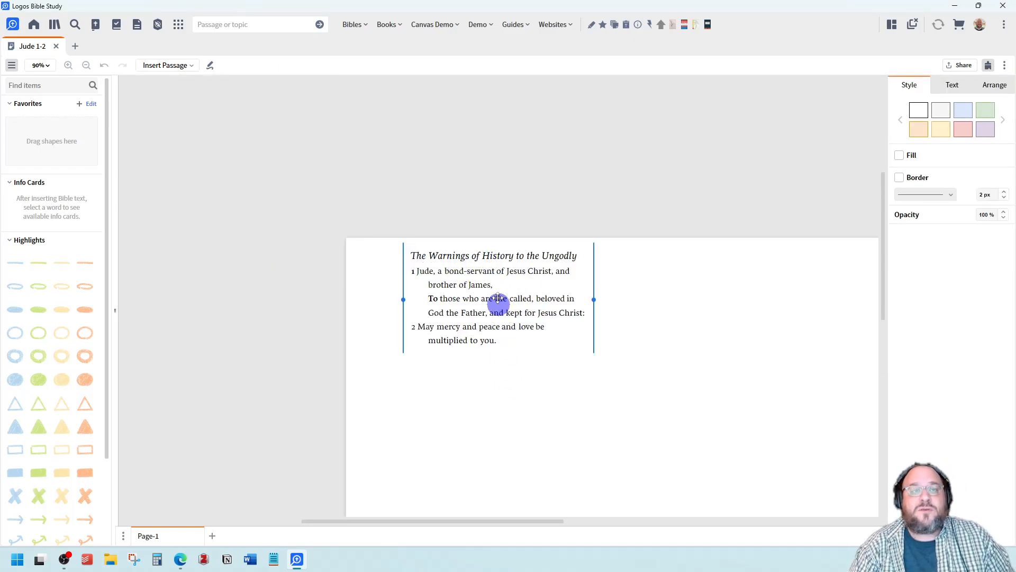
drag(479, 257, 448, 302)
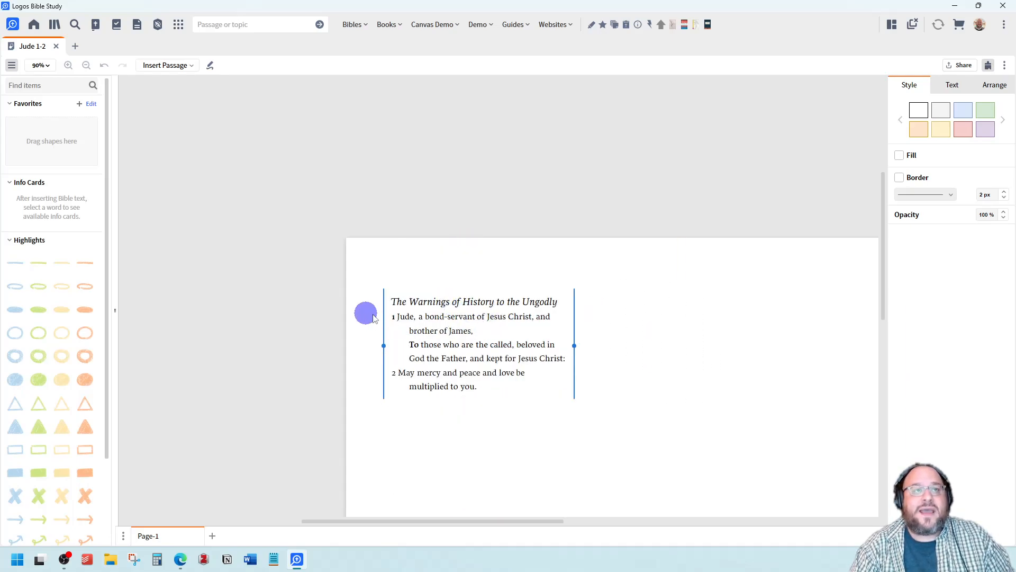
Add the word ring and word information cards for "called", placing the ring below the passage and the other card beside it.
scroll(373, 318, down, 2)
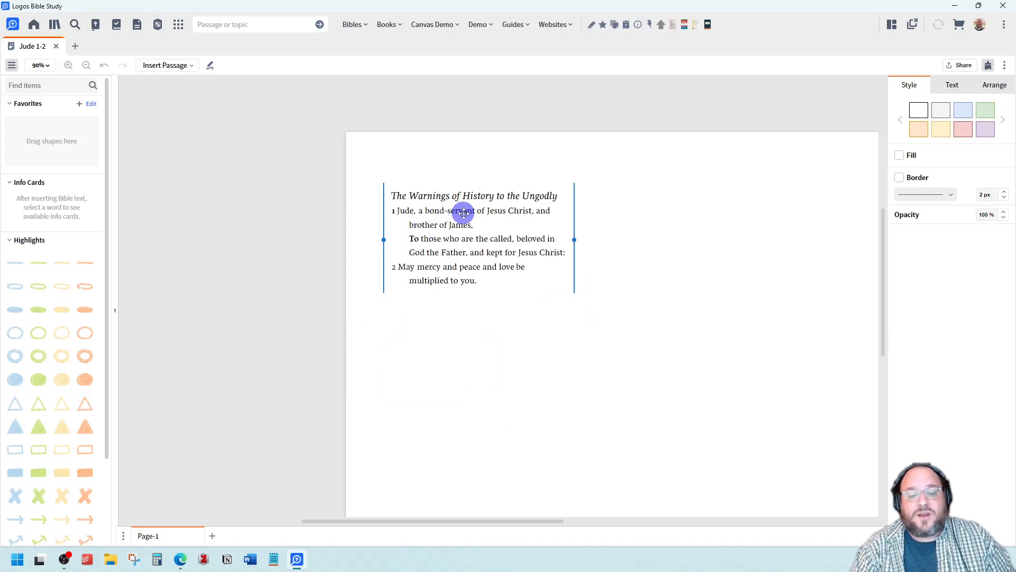
click(498, 239)
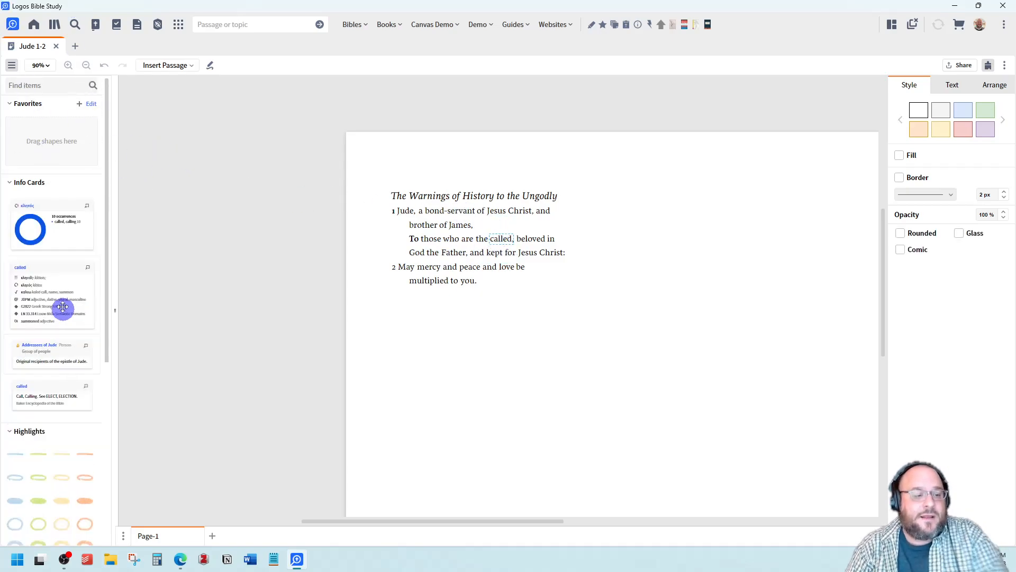
scroll(63, 307, down, 1)
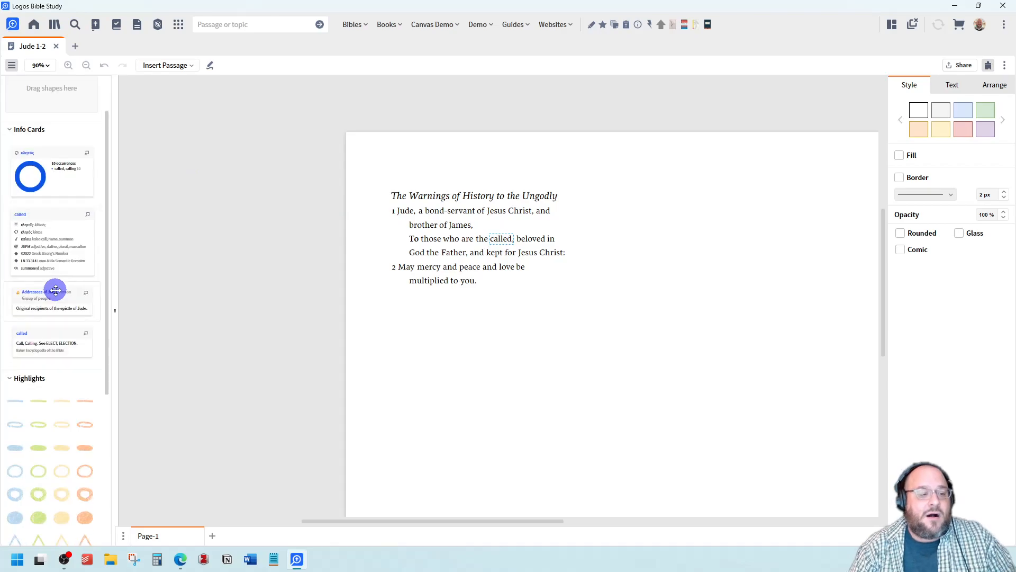
click(48, 165)
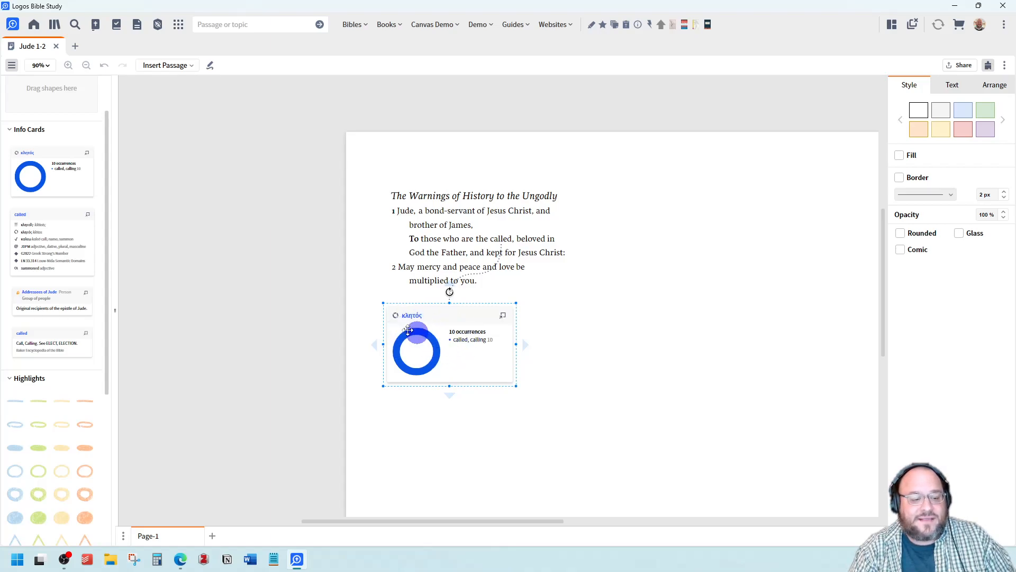
click(31, 231)
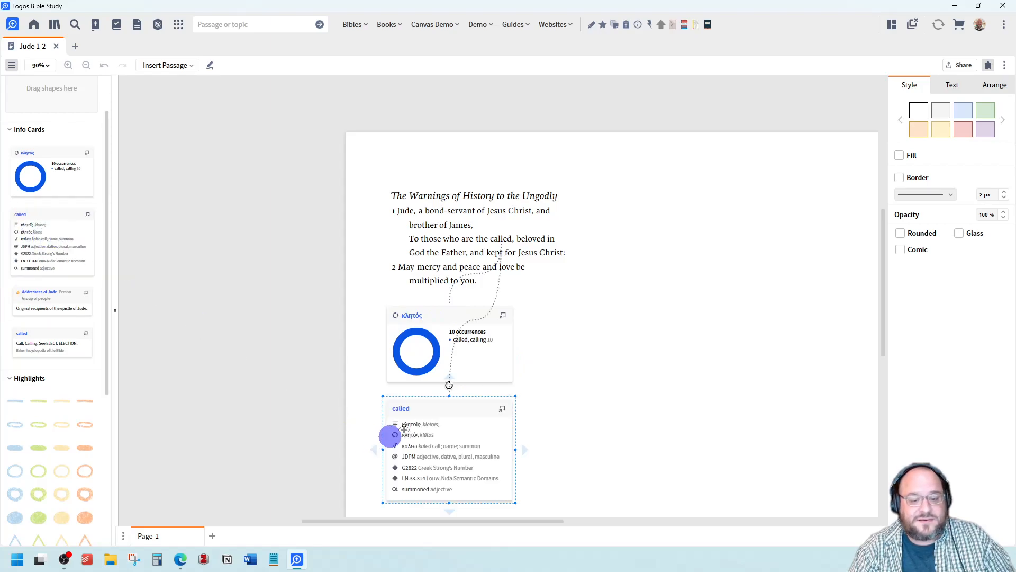
drag(443, 402, 717, 254)
click(451, 328)
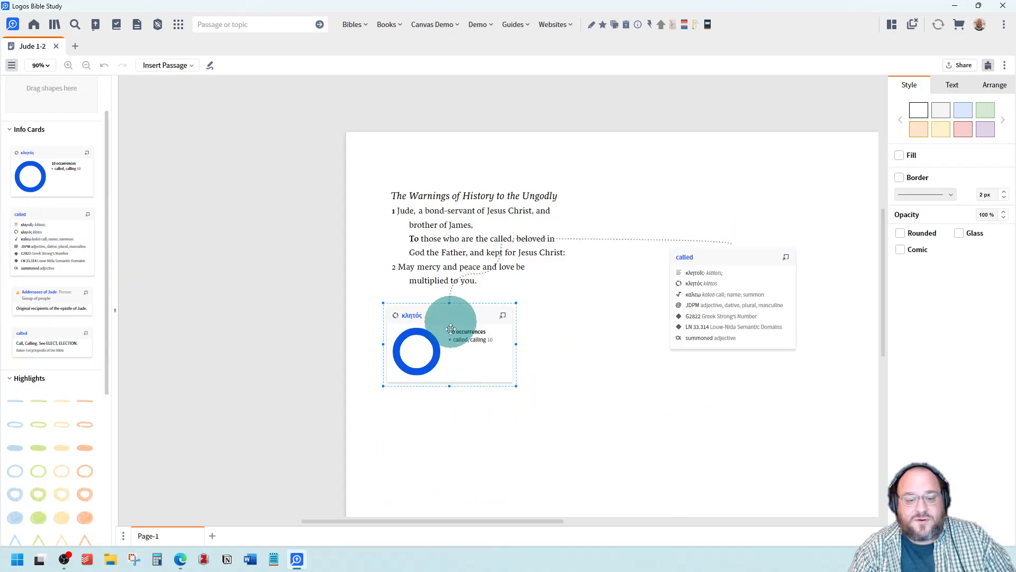
drag(451, 328, 440, 385)
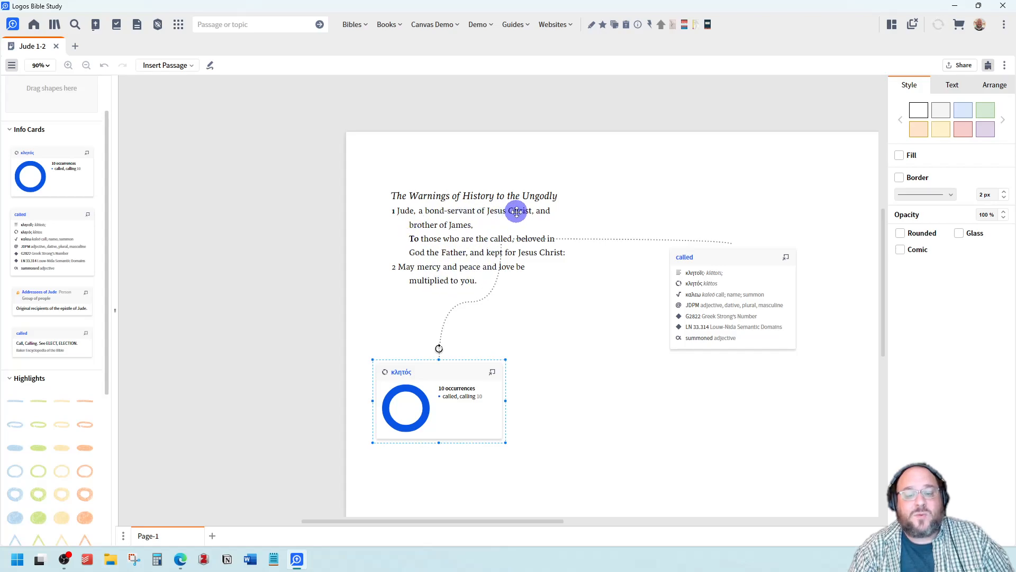
Select the word "Christ" in verse 1 and preview its word ring, word information, person and word lookup info cards.
click(517, 210)
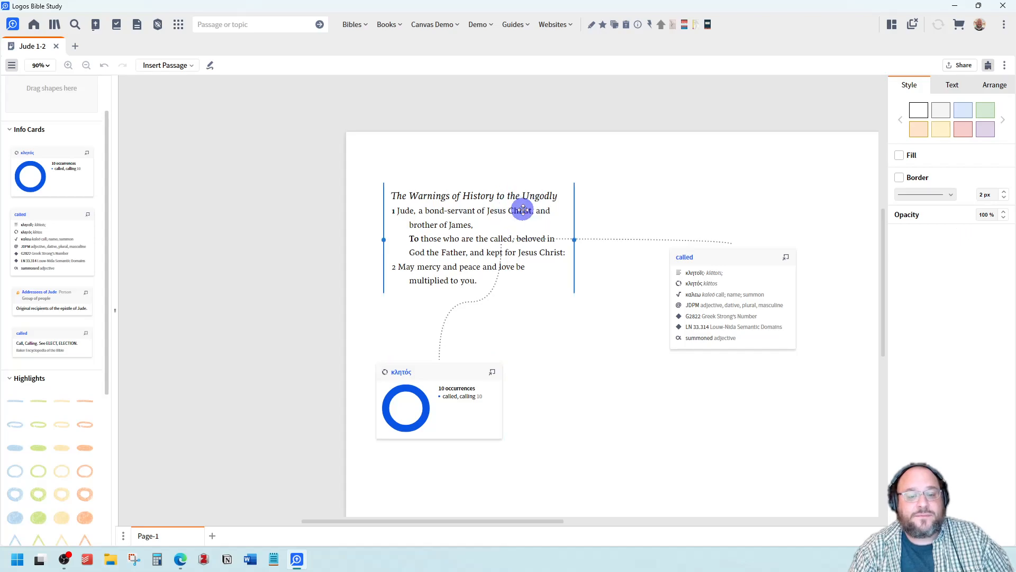
click(521, 210)
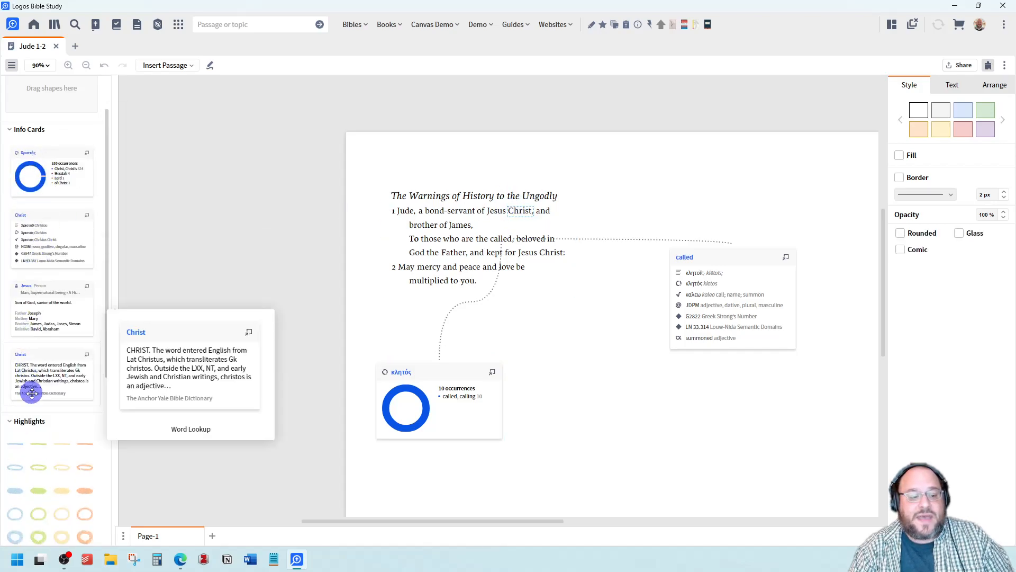
mouse_move(51, 376)
mouse_move(61, 177)
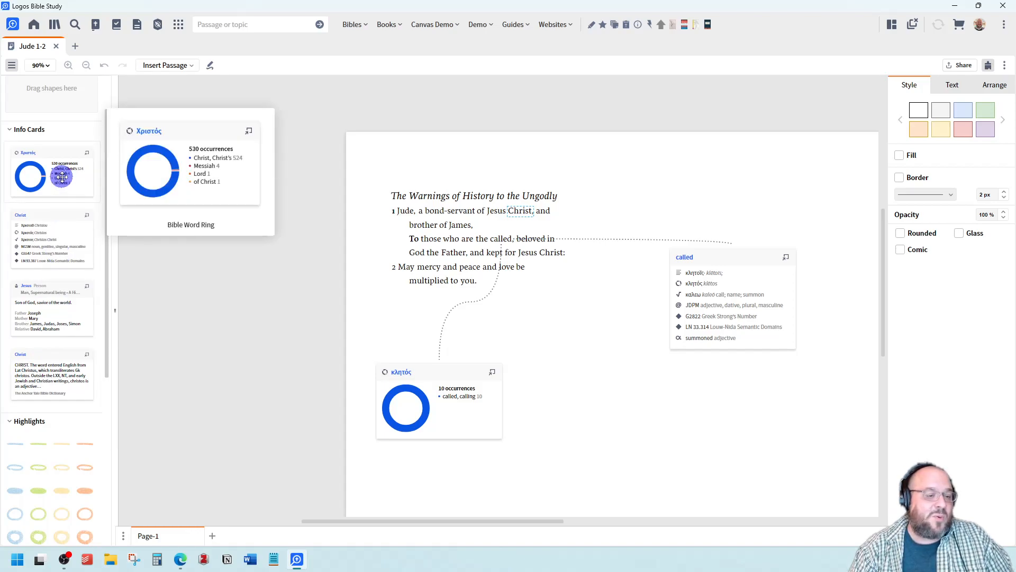
mouse_move(38, 250)
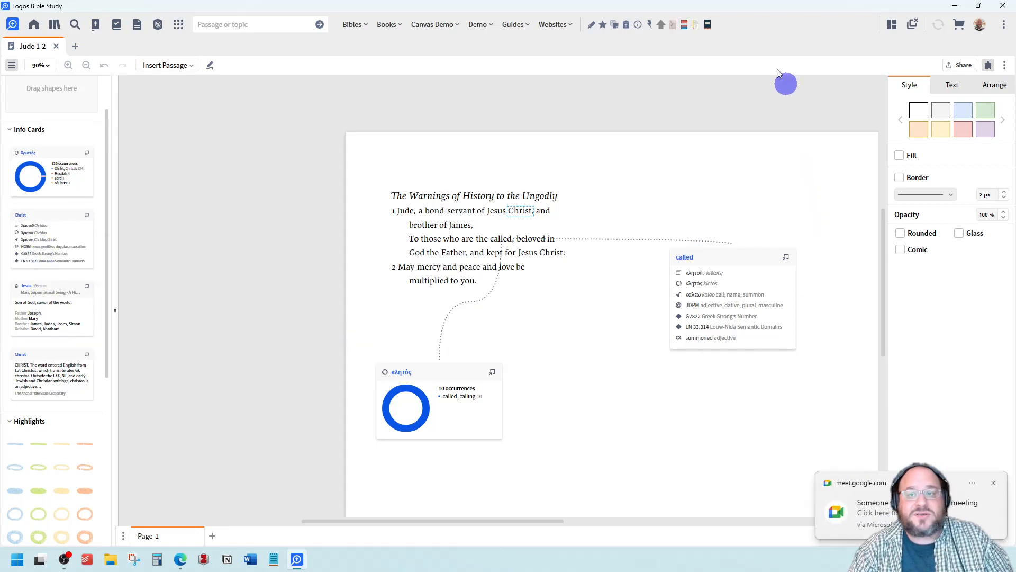
mouse_move(47, 323)
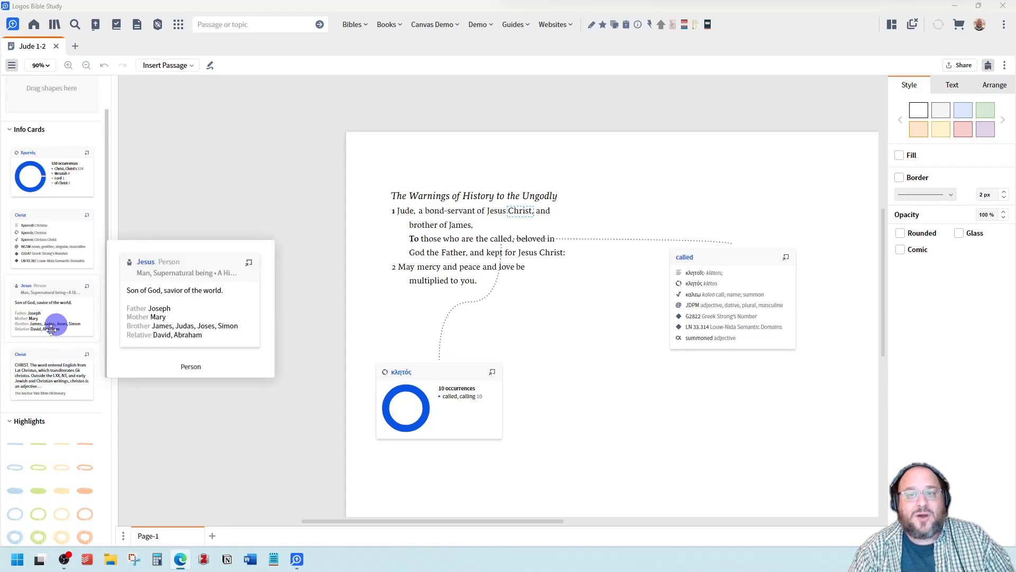
Delete both info cards for "called" and the dotted connector lines attached to them.
click(414, 401)
key(Delete)
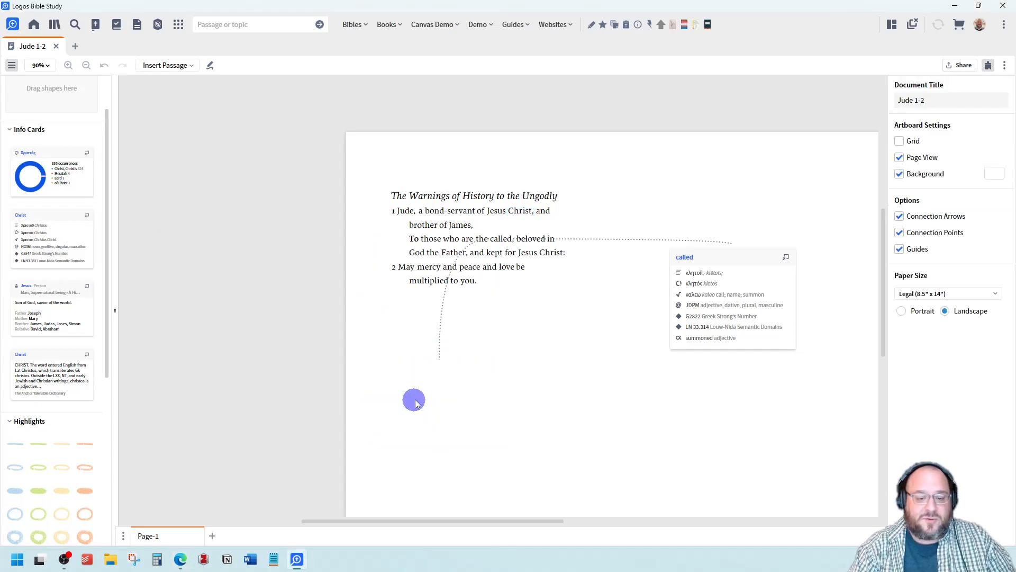
click(442, 331)
key(Delete)
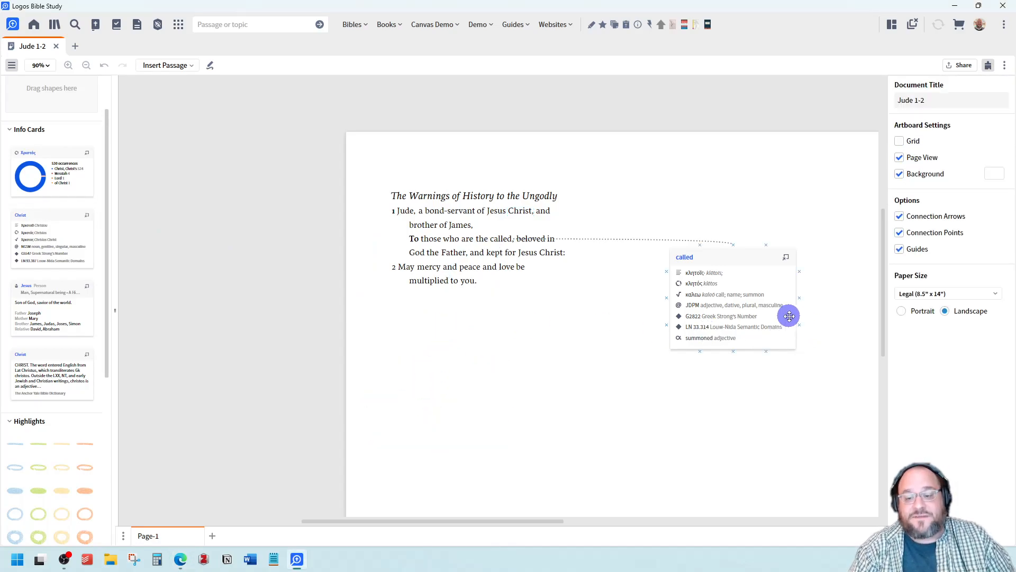
click(752, 308)
key(Delete)
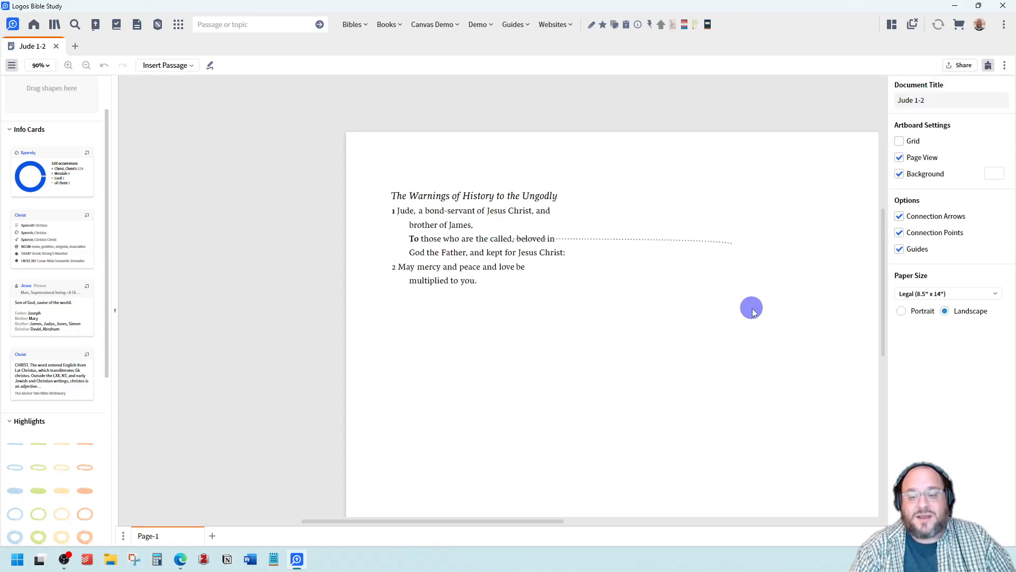
click(659, 239)
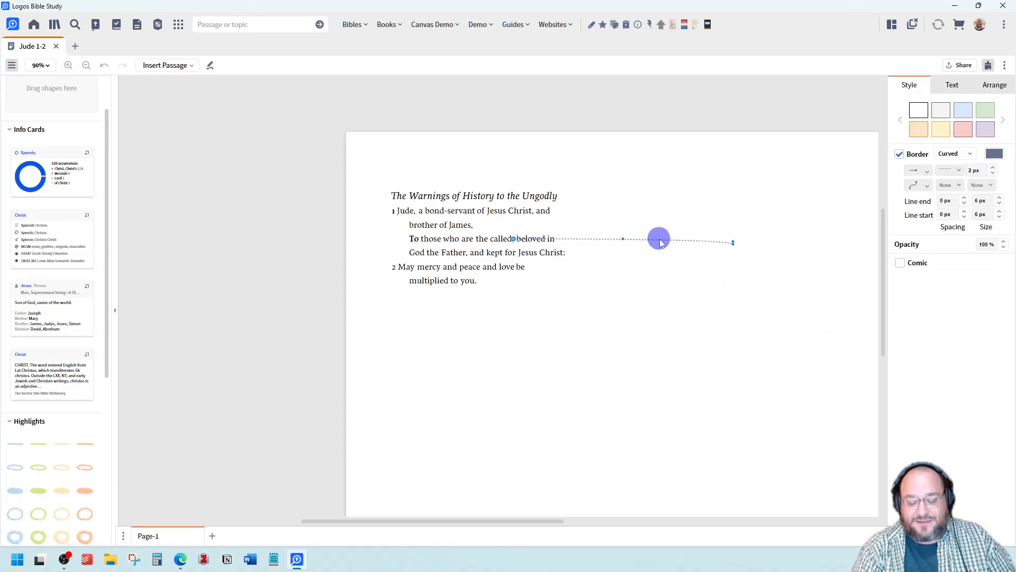
key(Delete)
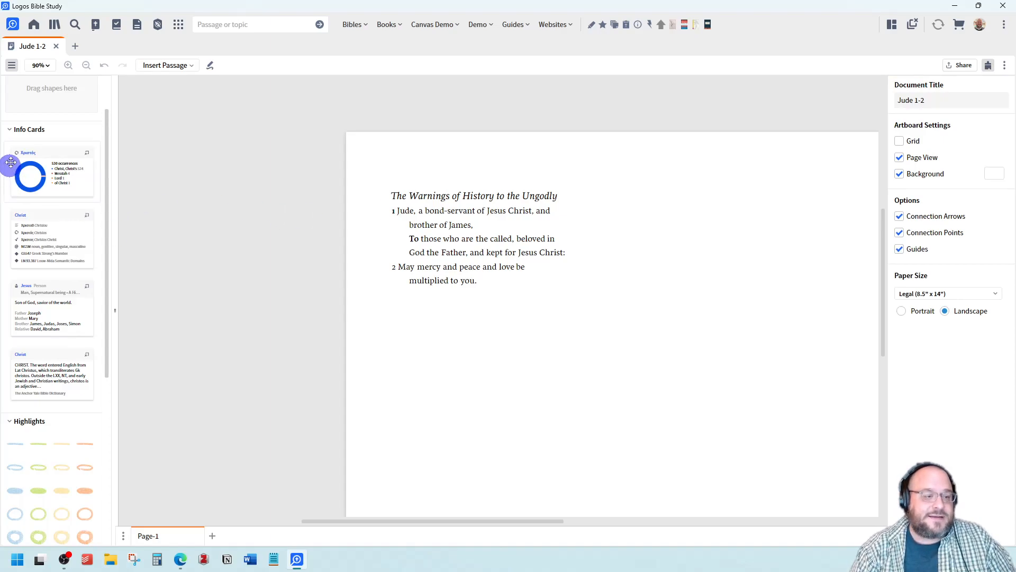
Collapse the Info Cards section and place a filled blue oval highlight over the word "called", sized to fit it.
click(10, 132)
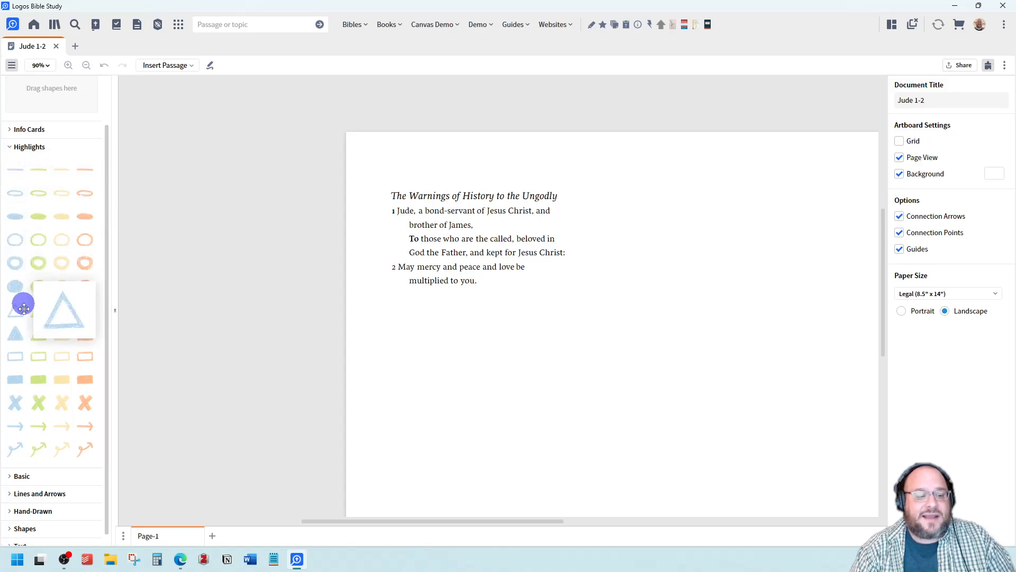
click(15, 217)
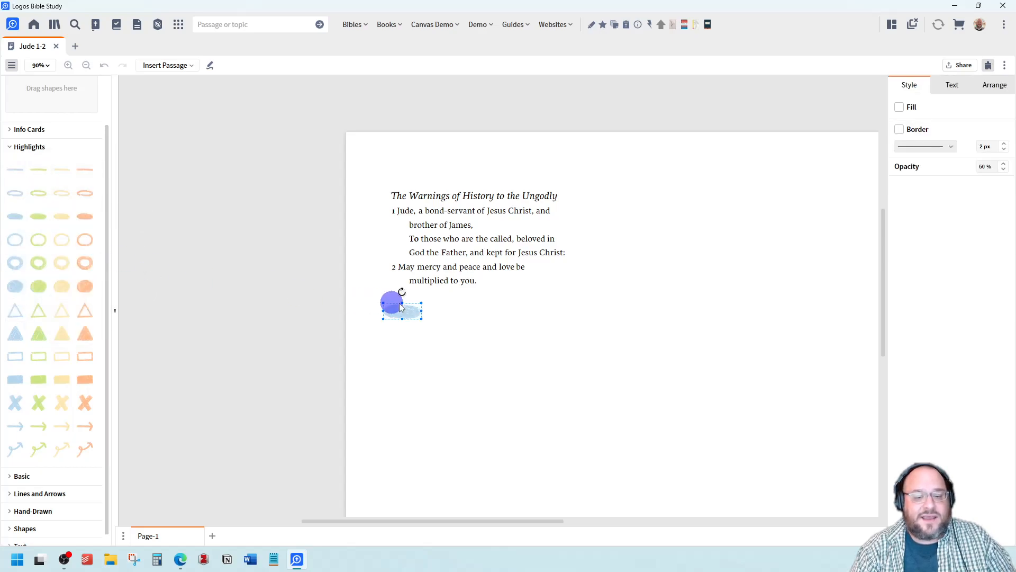
drag(405, 314, 513, 234)
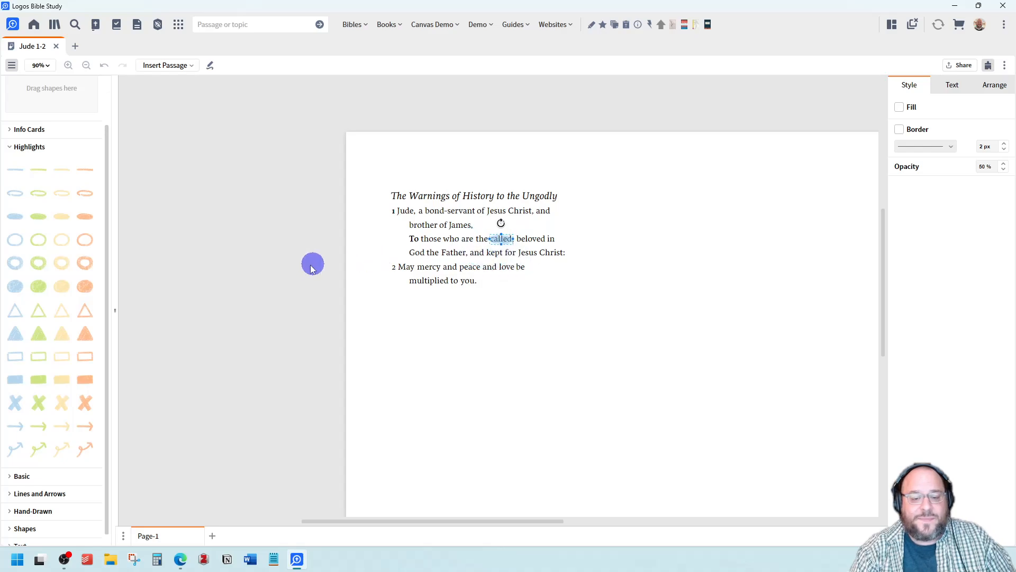
click(314, 265)
Duplicate the blue oval highlight from "called" onto "beloved" and enlarge the copy to about 74 x 25 to cover the word.
right_click(502, 239)
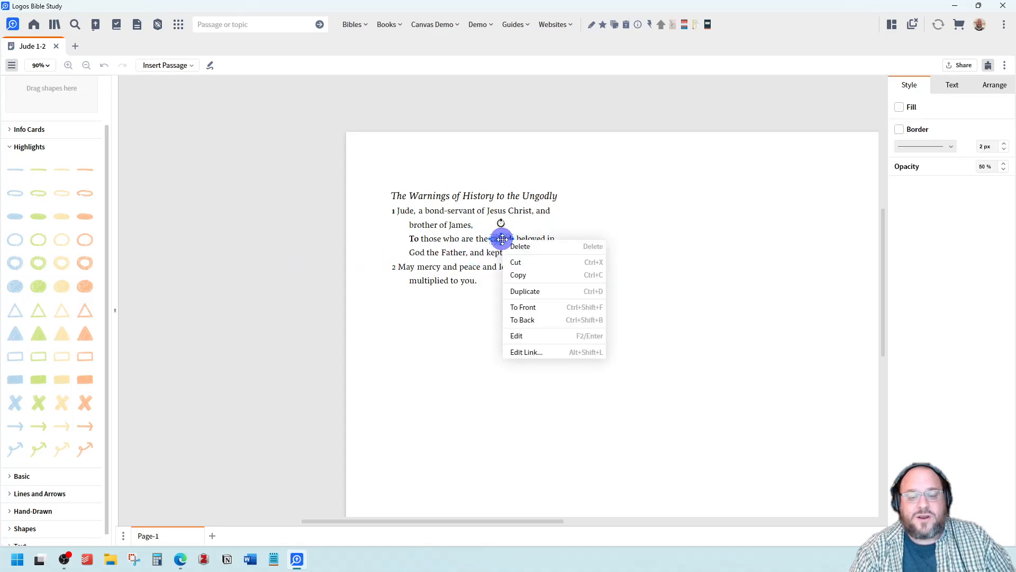
drag(502, 239, 531, 239)
click(636, 272)
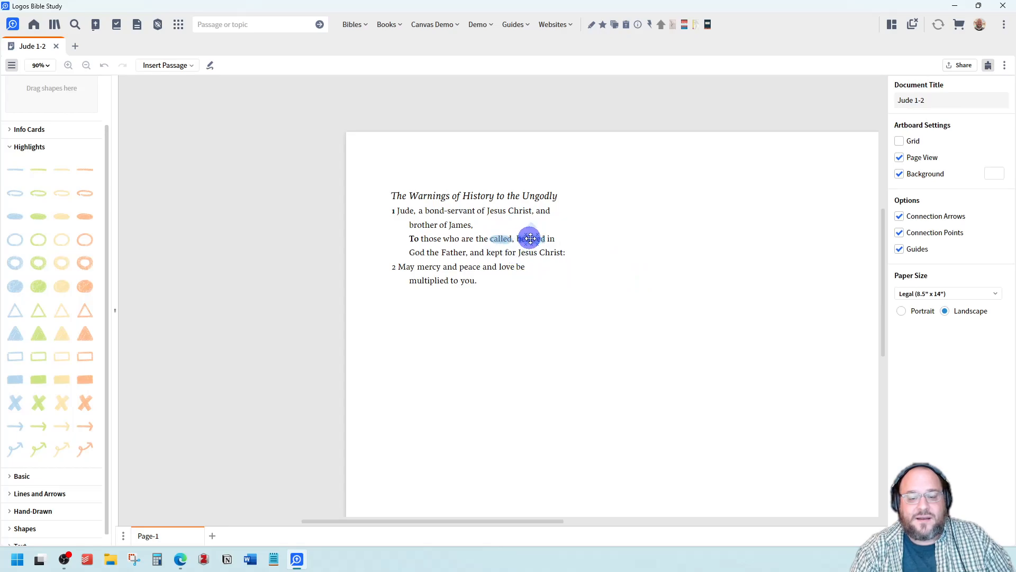
click(524, 240)
click(528, 239)
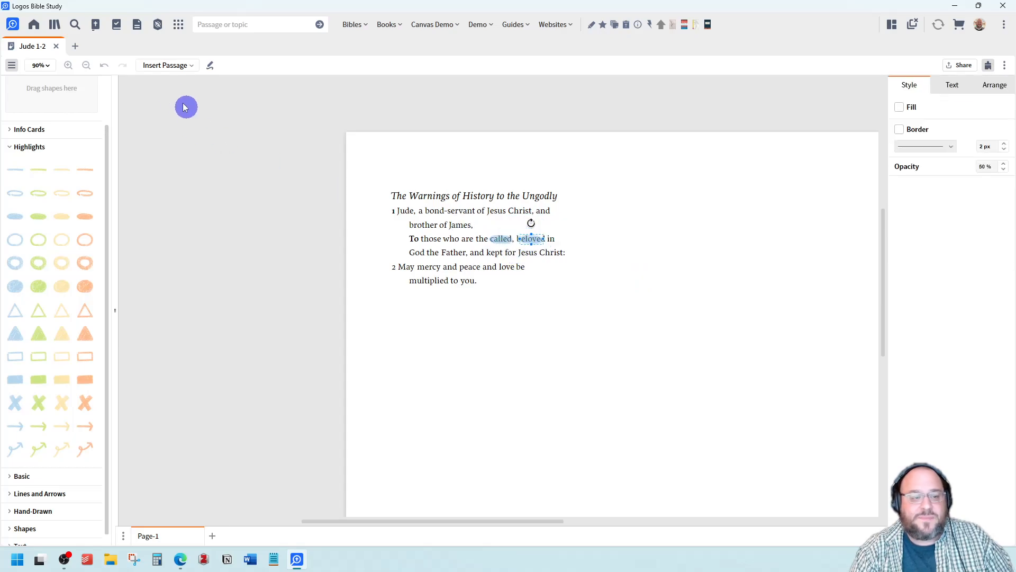
click(67, 66)
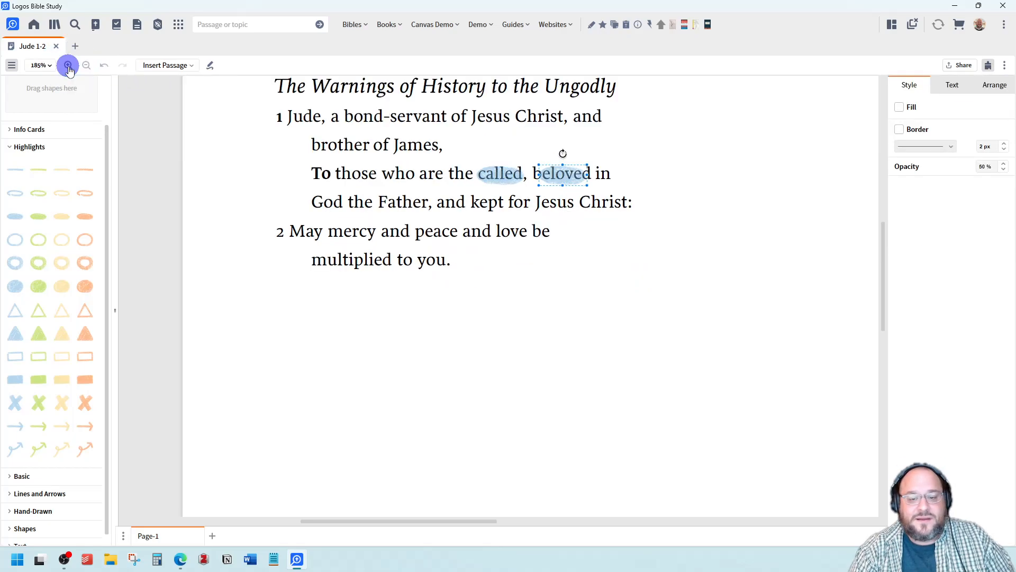
drag(530, 187, 601, 159)
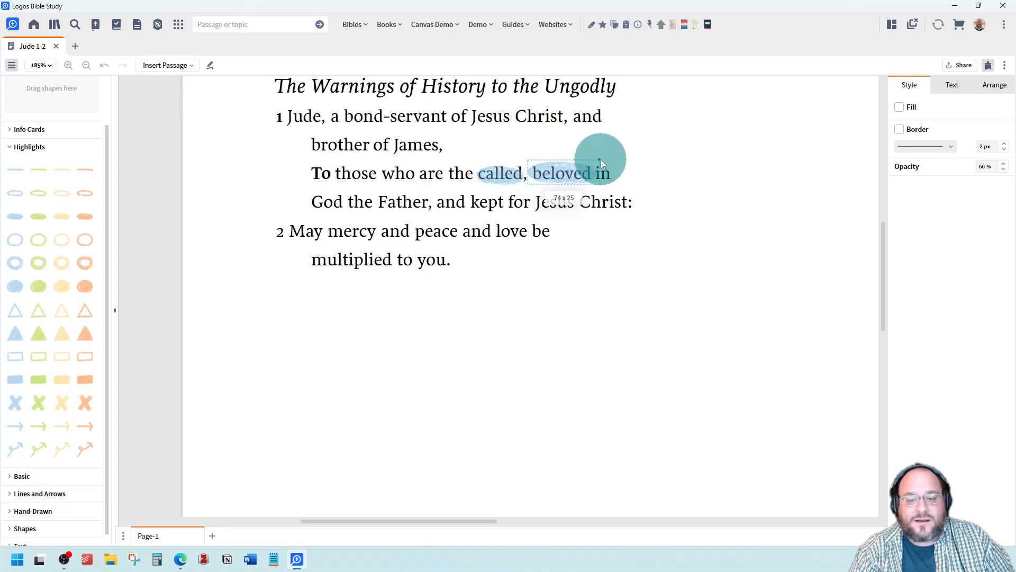
click(696, 188)
click(560, 174)
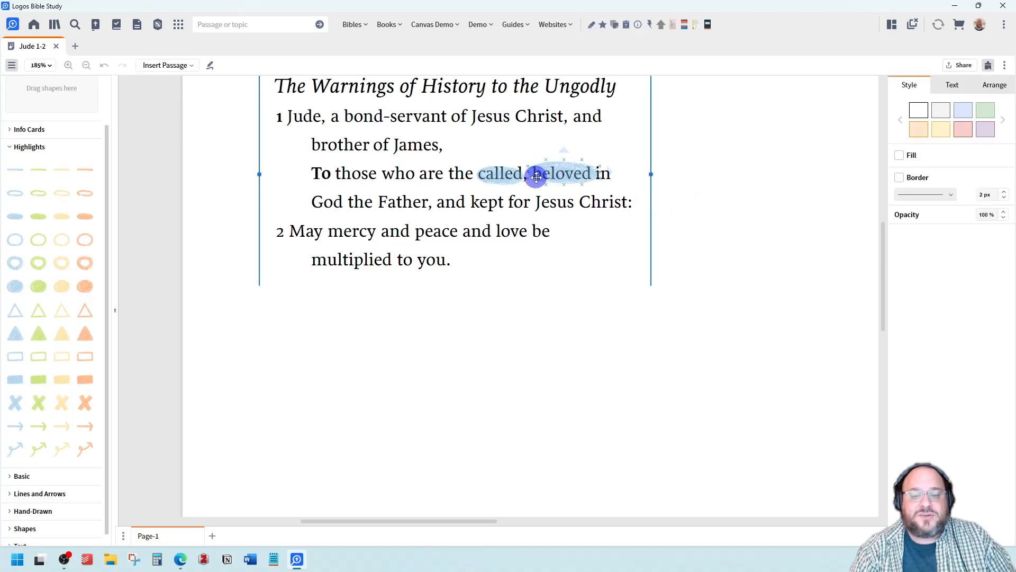
key(Delete)
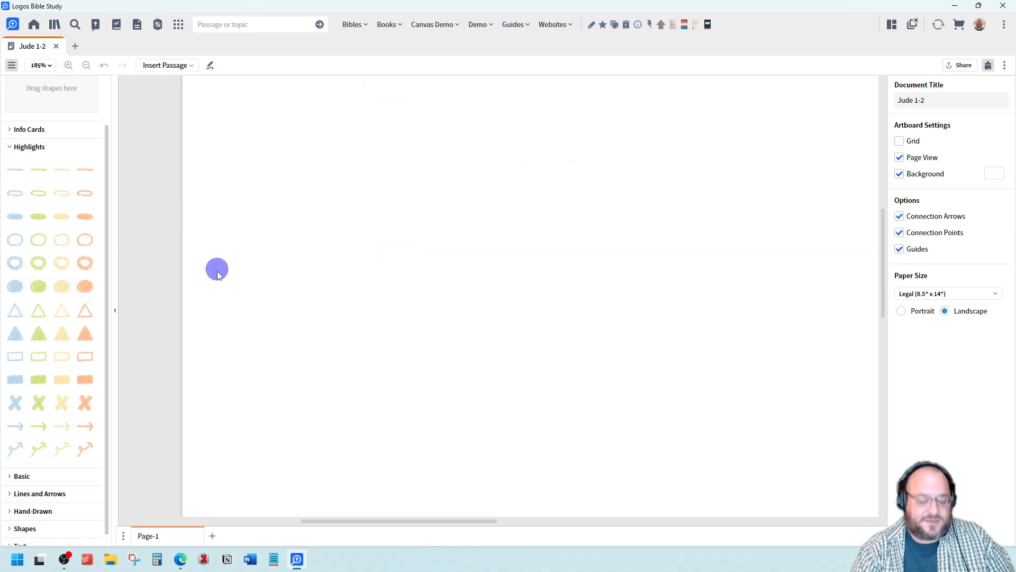
key(ctrl+z)
click(744, 313)
click(562, 230)
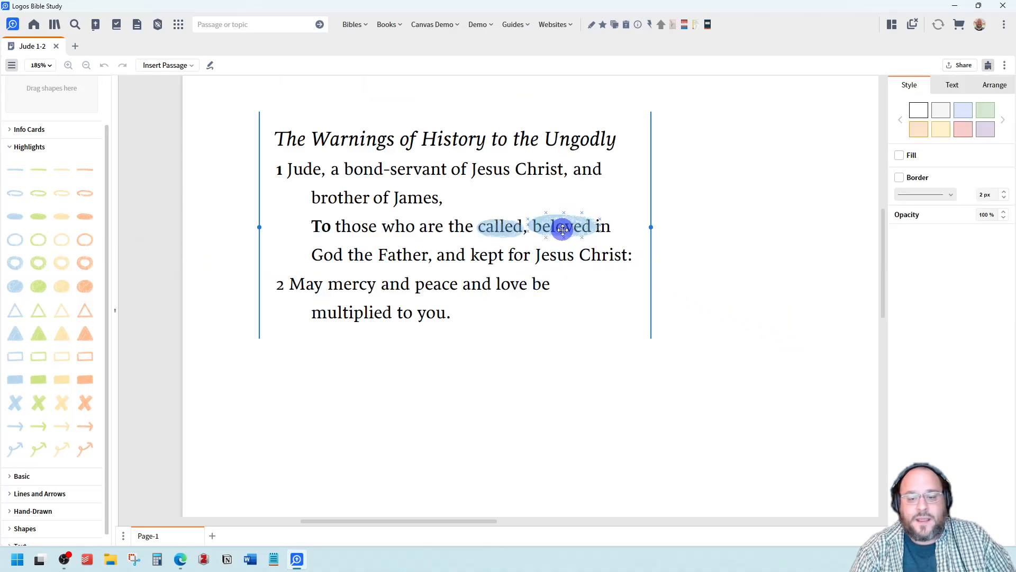
click(566, 226)
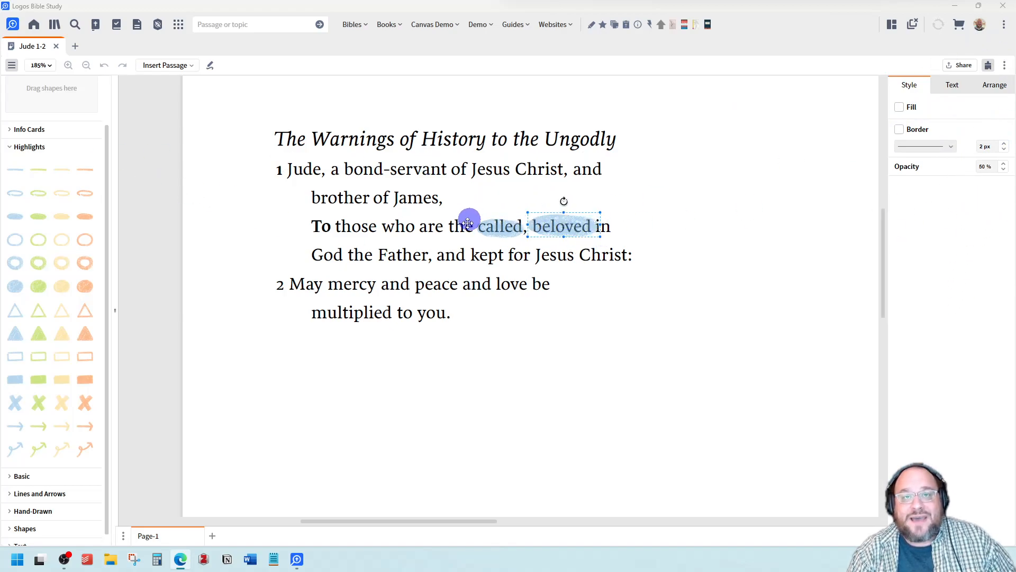
Select the individual words "brother" and "bond-servant" within verse 1 of the passage.
click(354, 170)
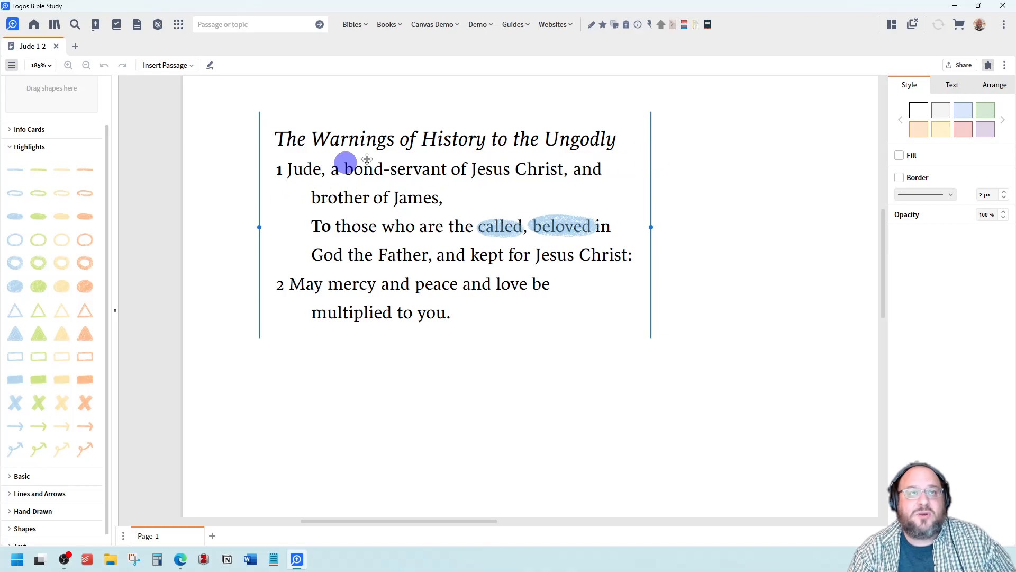
click(363, 193)
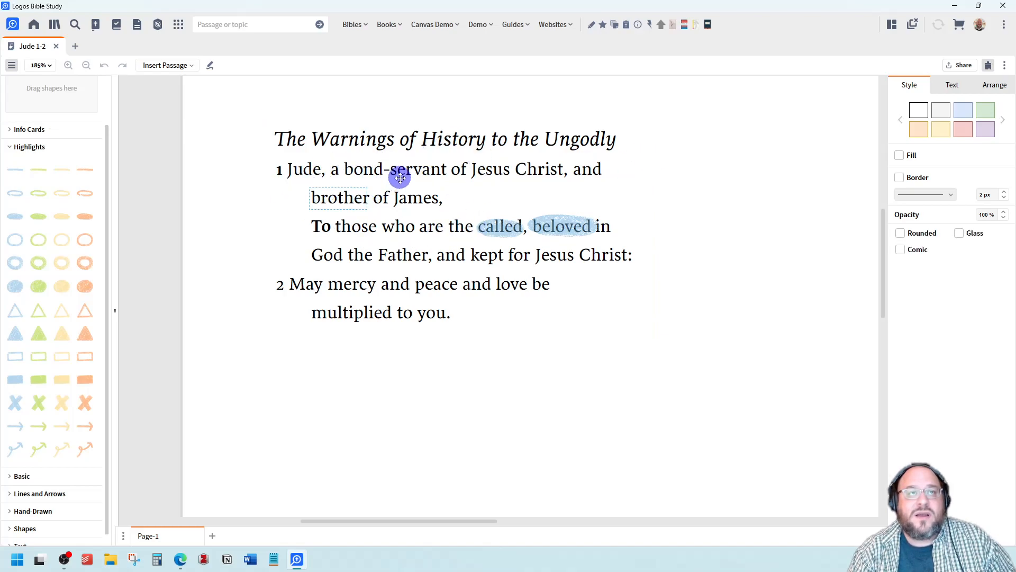
click(397, 171)
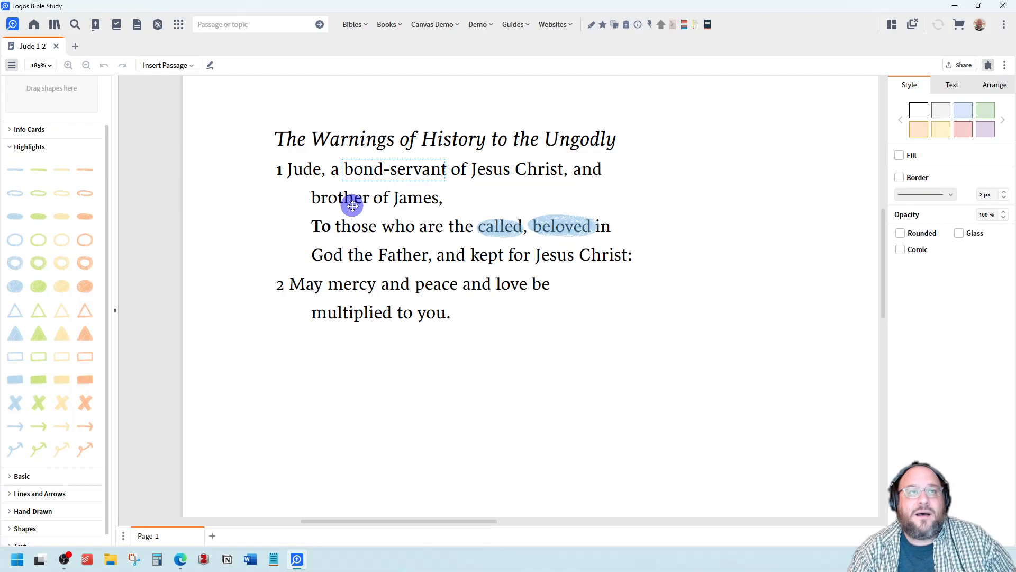
click(228, 201)
Select the whole passage and set its font to EB Garamond.
click(424, 170)
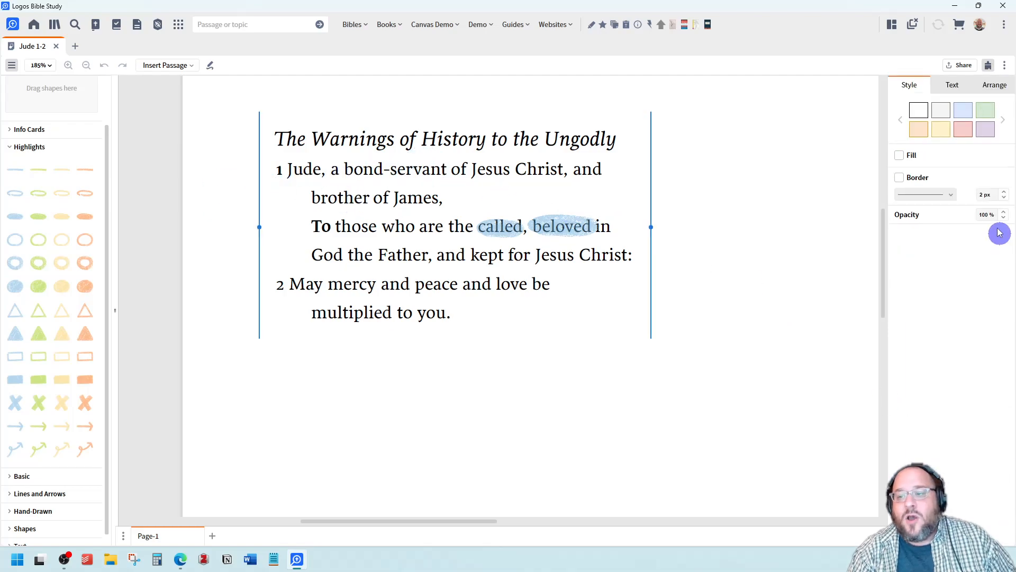
click(952, 86)
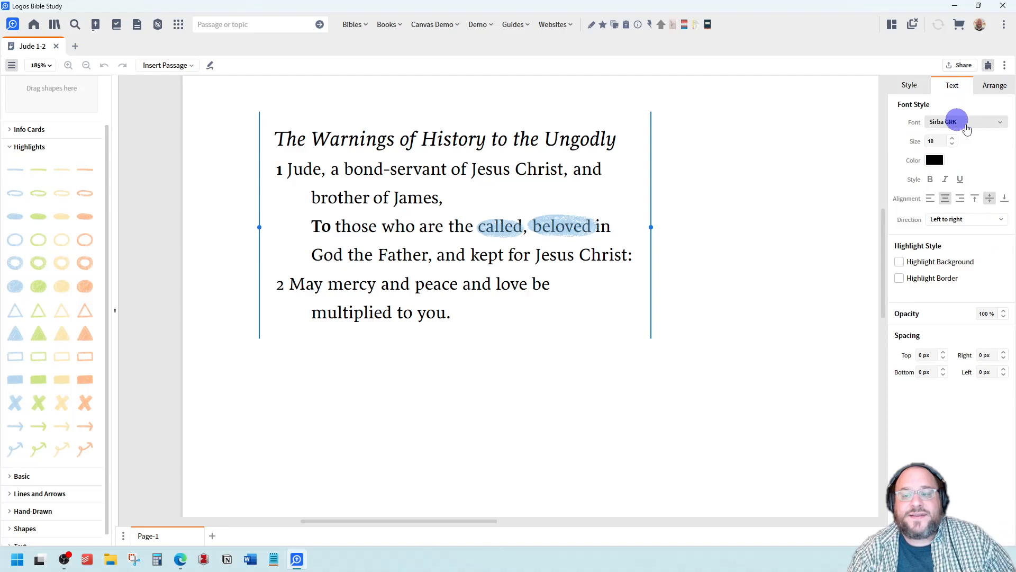
click(998, 123)
click(932, 158)
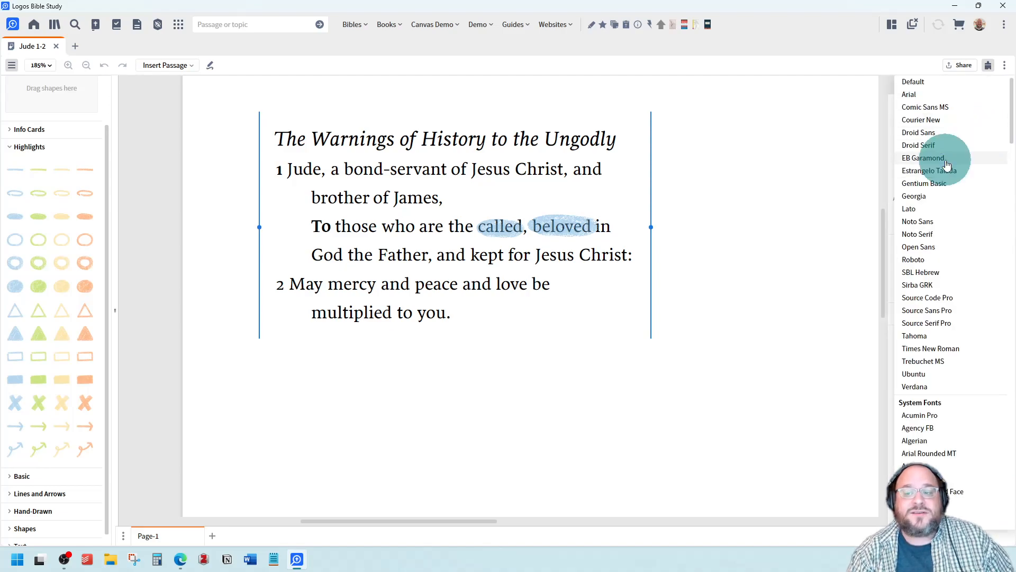
click(934, 180)
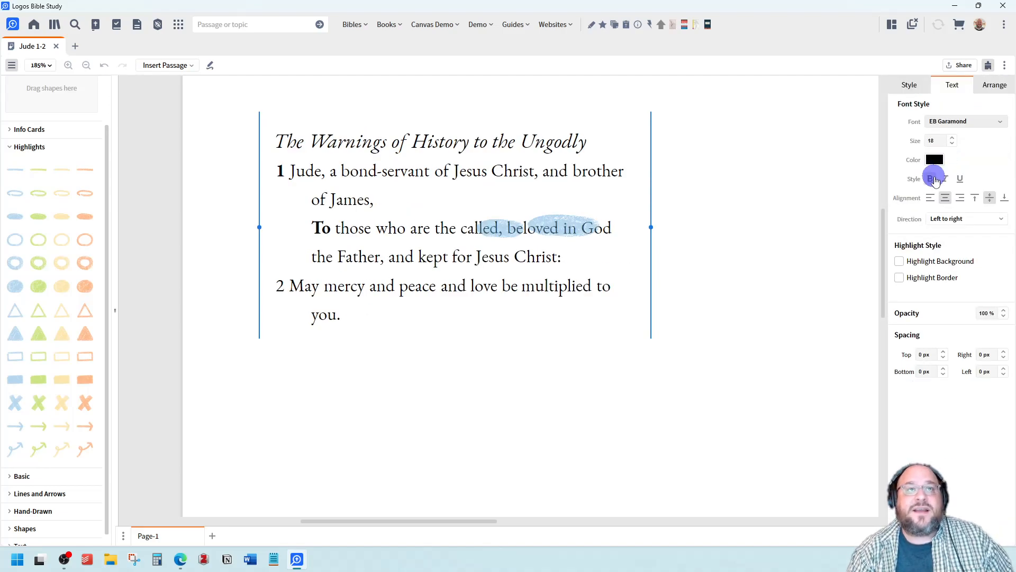
Try Courier New as the passage's font, and switch it to the Default font.
click(961, 121)
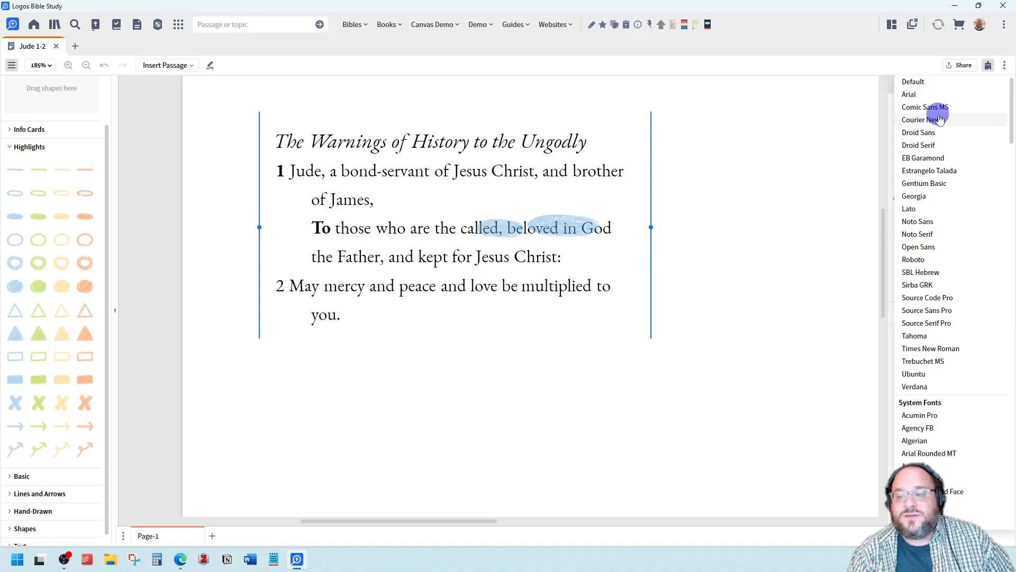
click(937, 119)
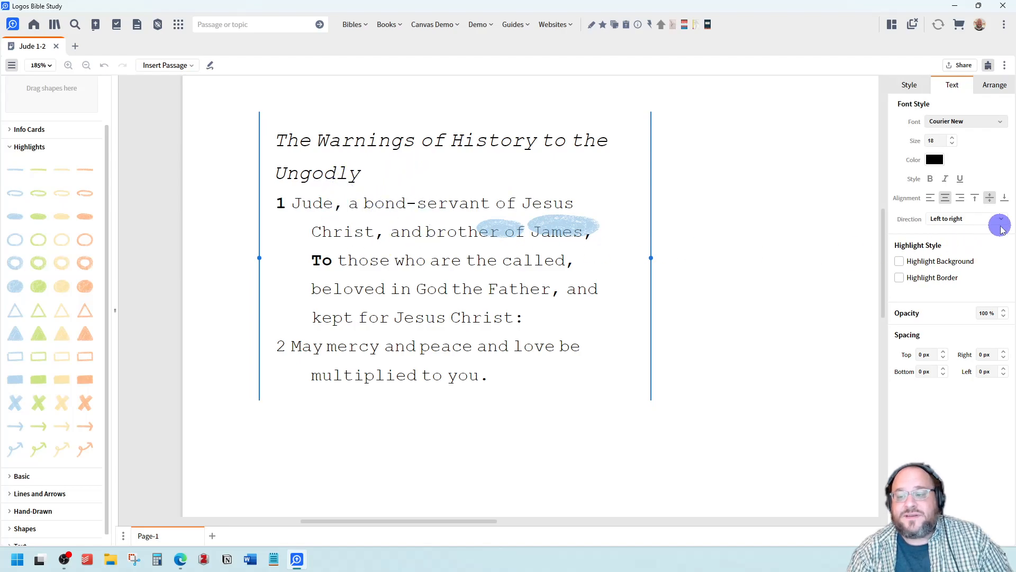
click(969, 124)
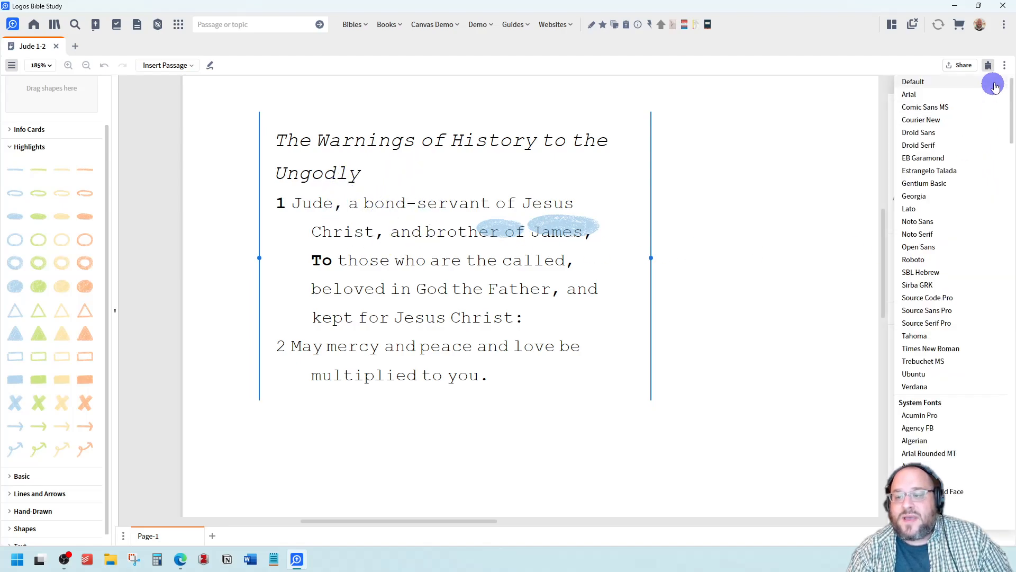
click(995, 85)
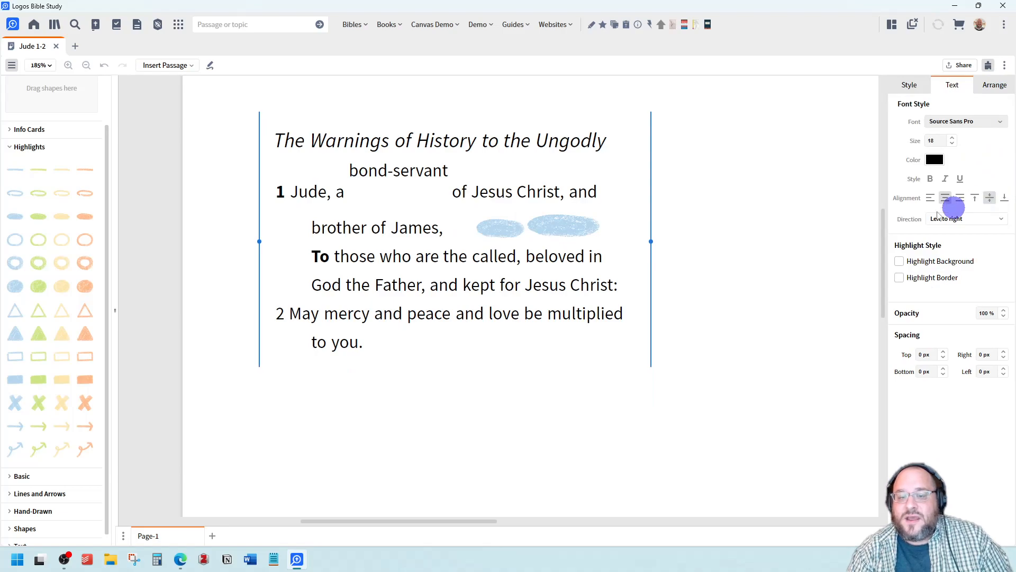
Select the displaced word "bond-servant" and undo the font changes to bring back the passage's Sirba GRK font.
click(441, 195)
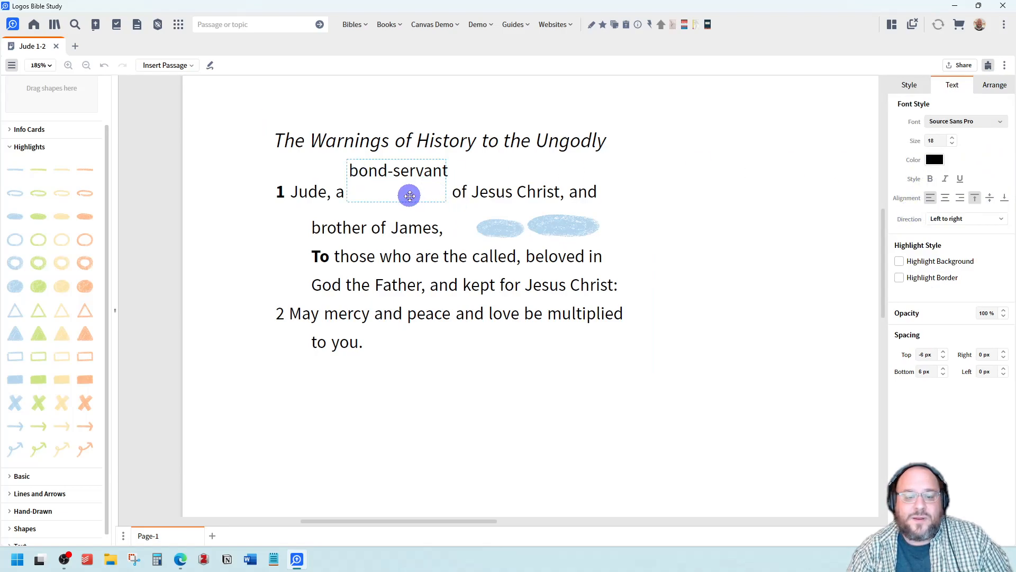
mouse_move(420, 168)
mouse_down()
mouse_move(415, 188)
mouse_move(423, 177)
mouse_up()
key(ctrl+z)
key(ctrl+z)
key(ctrl+z)
key(ctrl+y)
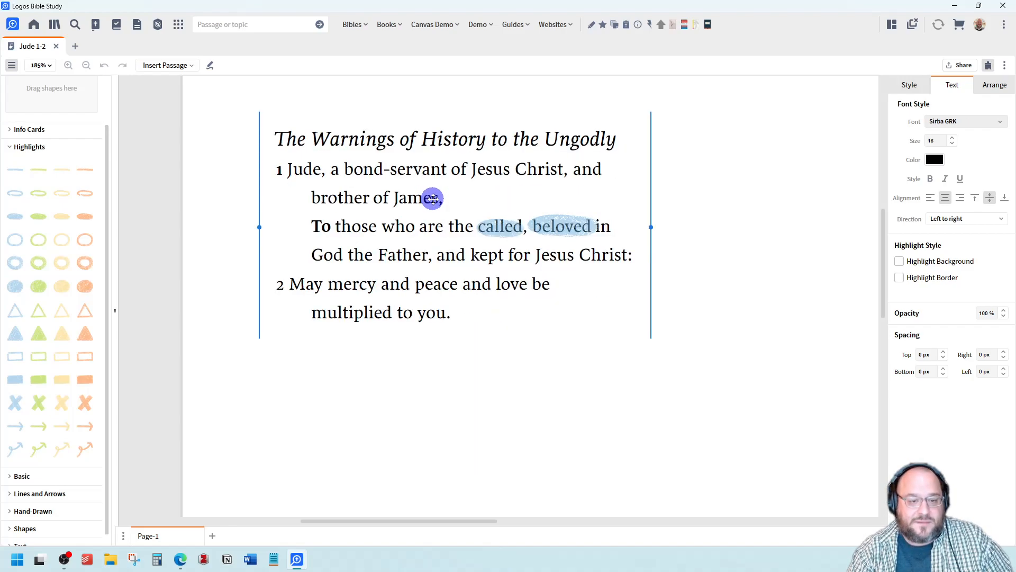
Delete the blue oval highlights over "beloved" and "called".
click(545, 236)
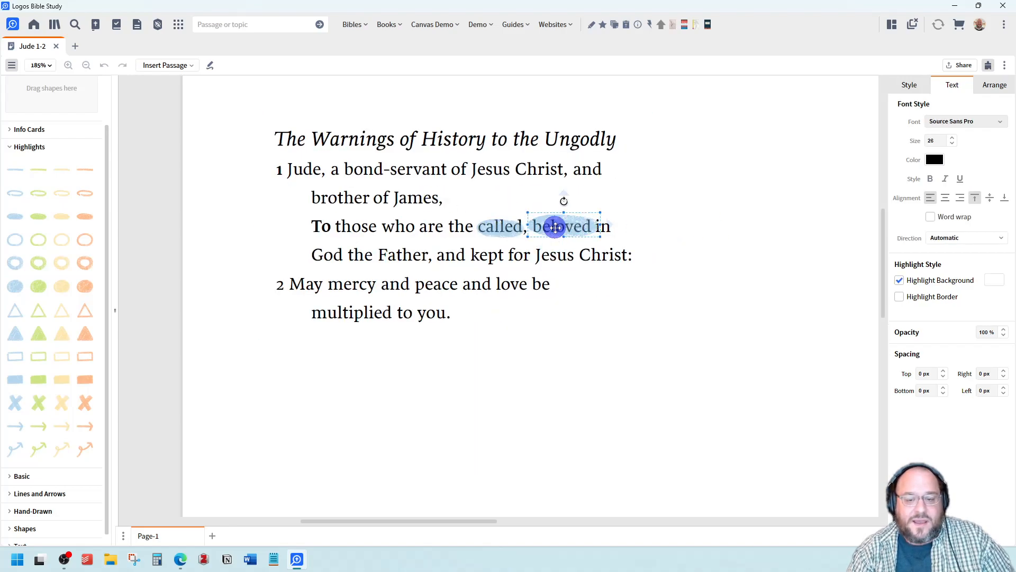
key(Delete)
click(508, 227)
key(Delete)
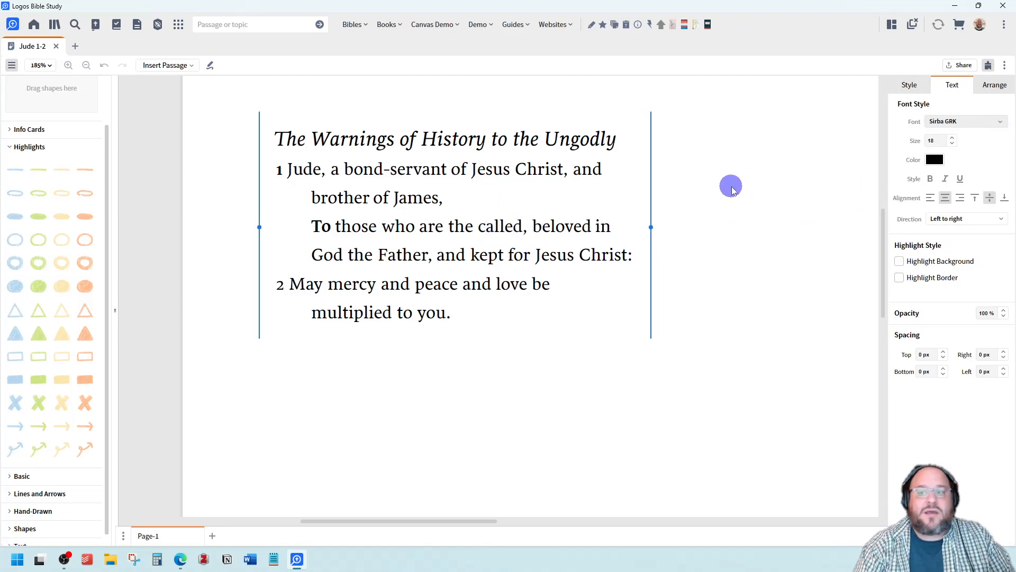
Check the passage's size and position settings, and expand the Basic shapes section in place of Highlights.
click(992, 85)
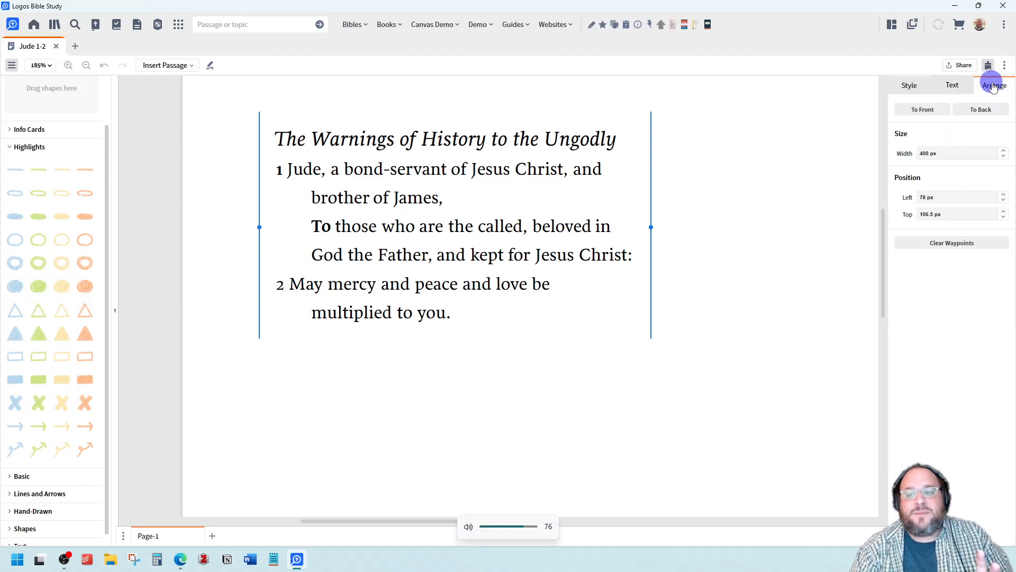
click(953, 87)
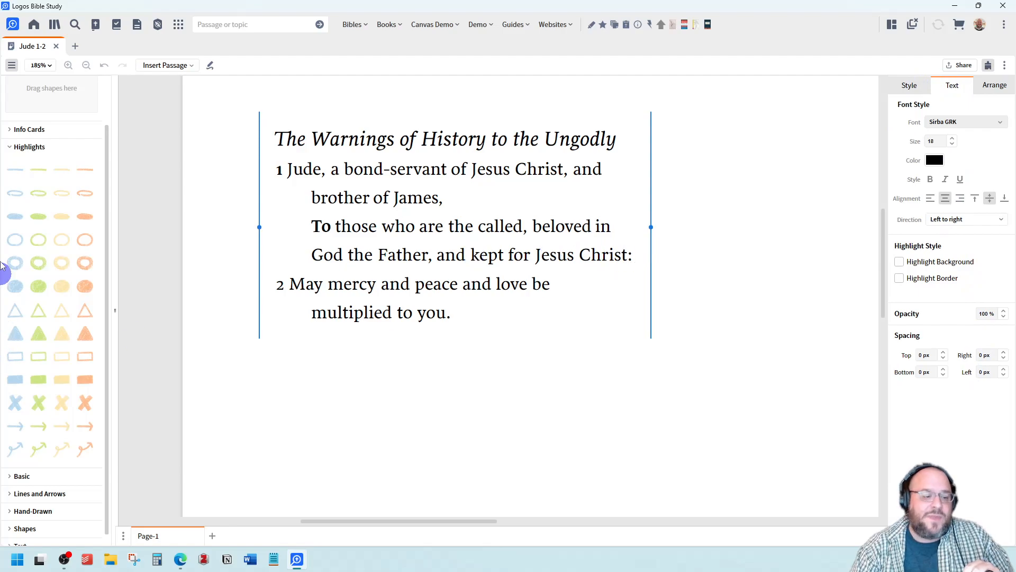
click(8, 150)
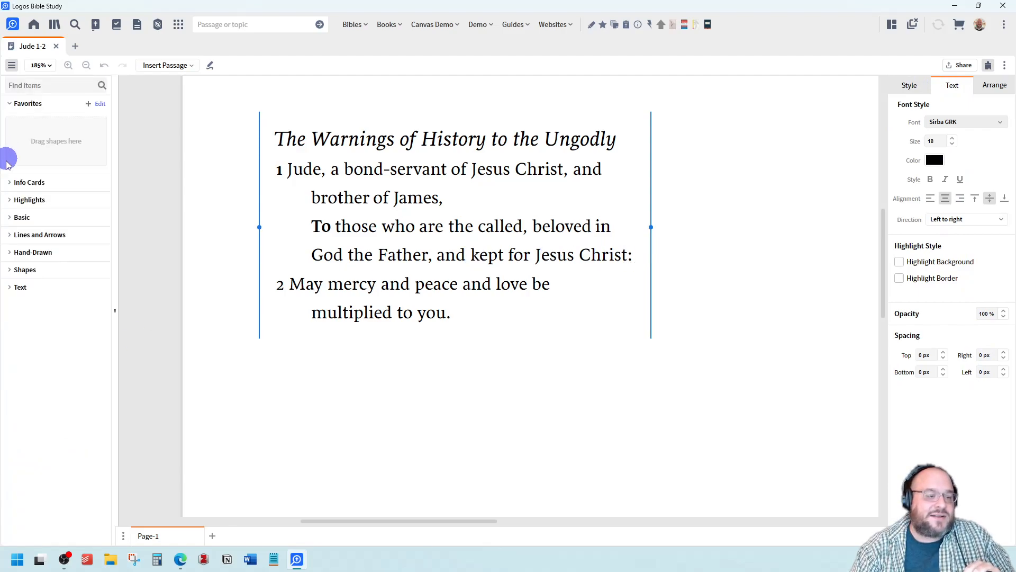
click(12, 217)
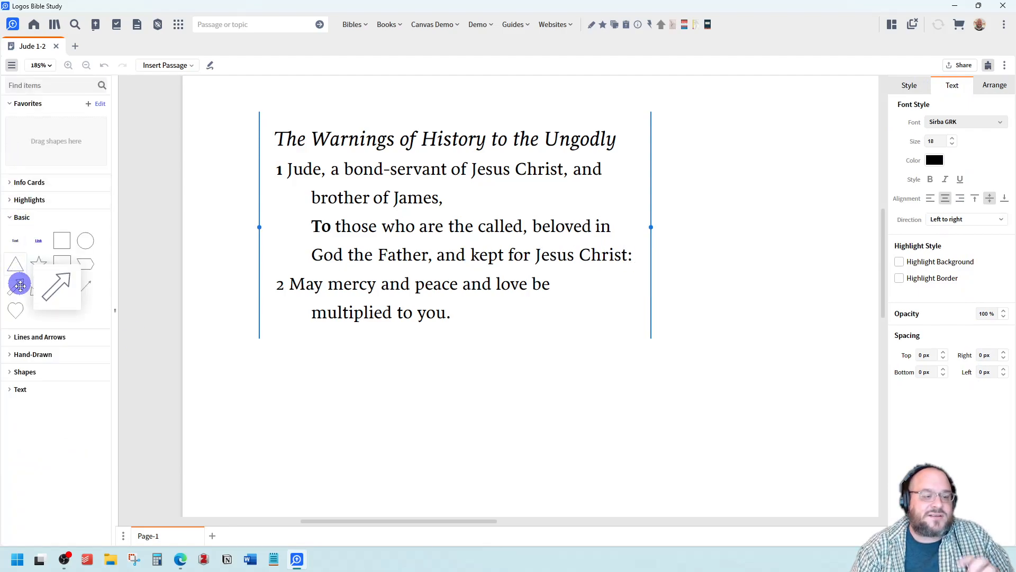
Add a basic text shape below the passage and erase its placeholder text.
click(14, 239)
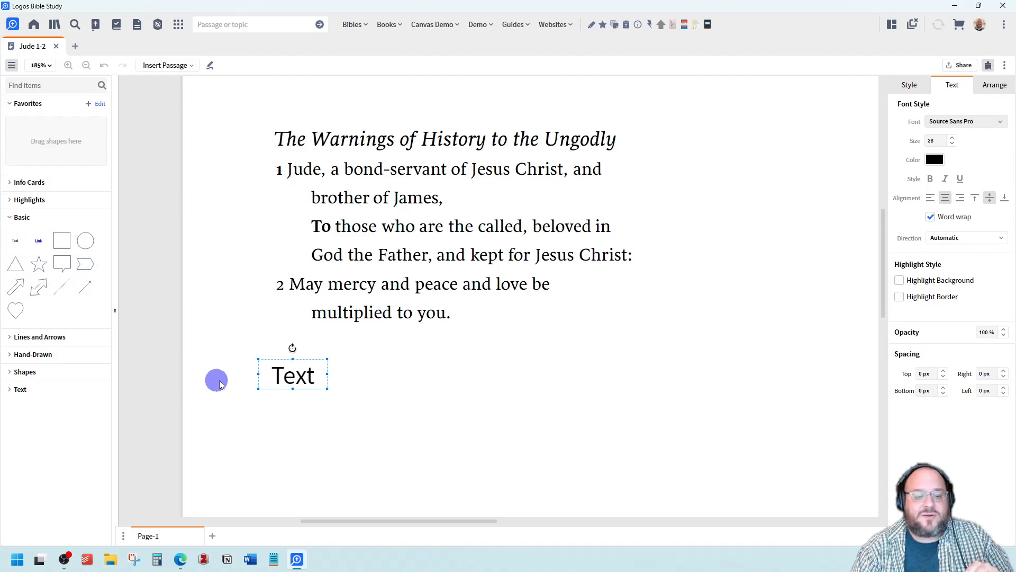
double_click(295, 373)
click(296, 372)
drag(316, 374, 270, 374)
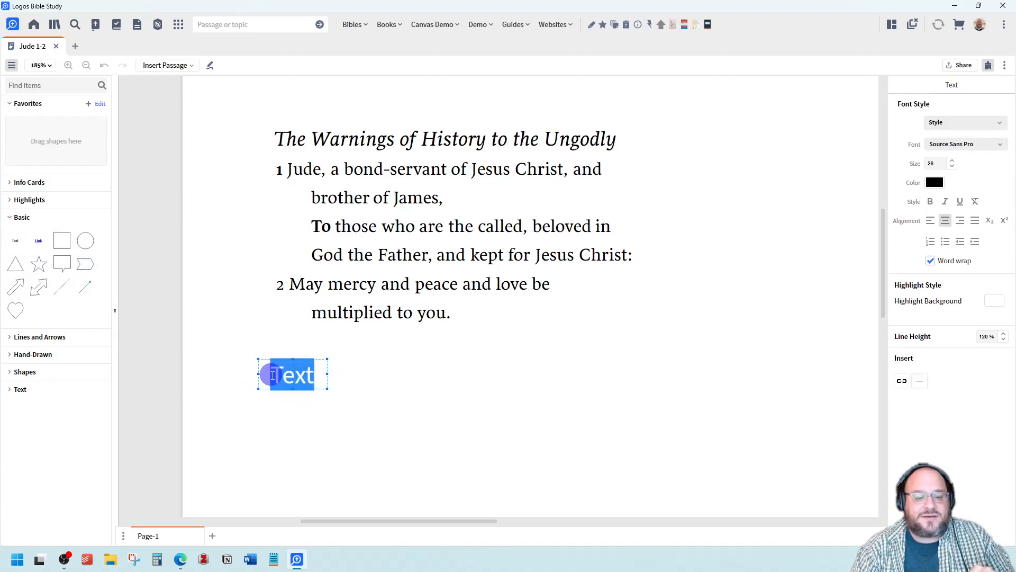
key(BackSpace)
click(359, 412)
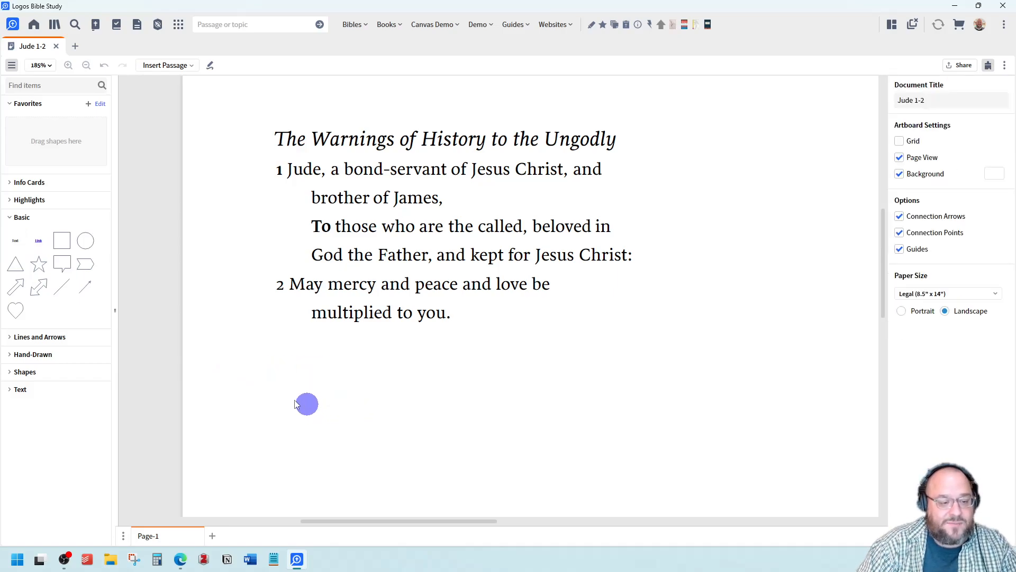
Add a basic link shape below the passage.
click(38, 240)
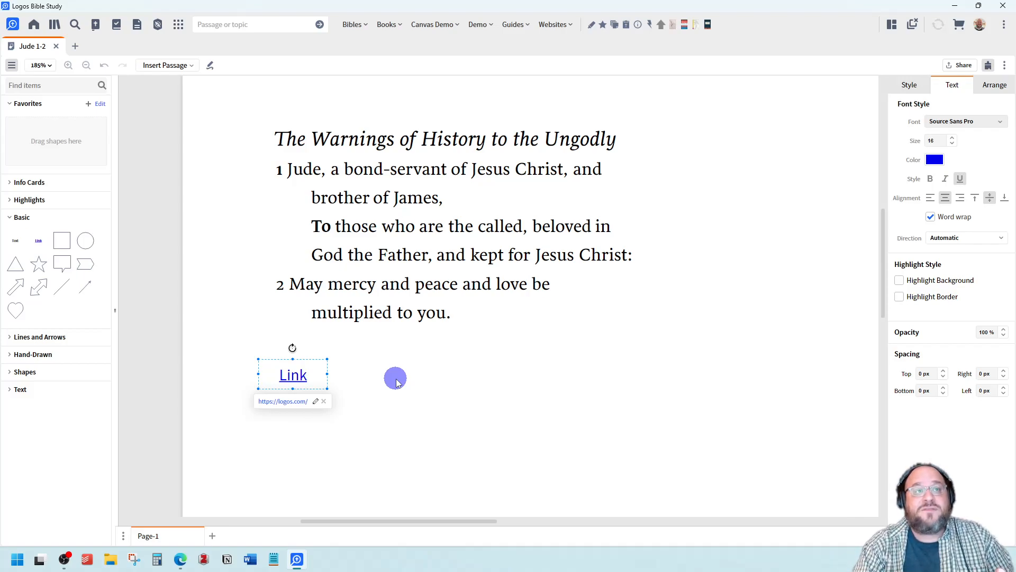
Insert two new pages in the canvas and return to Page-1.
click(212, 536)
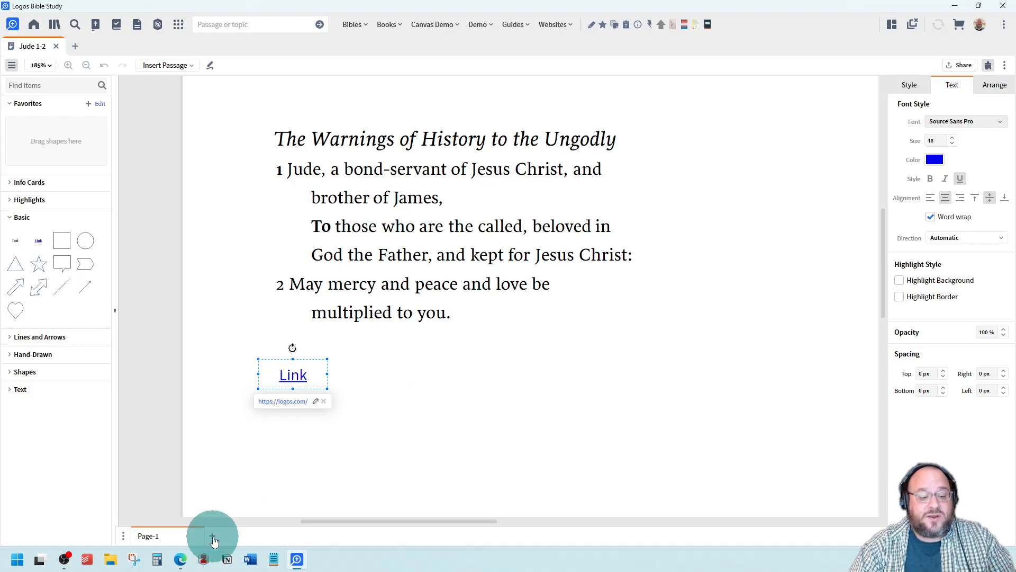
click(286, 536)
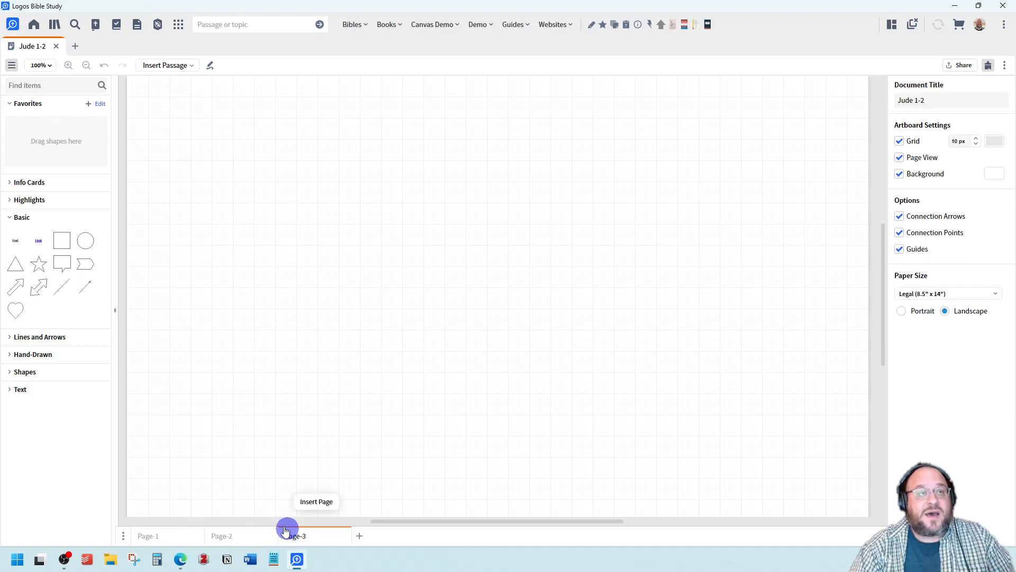
click(180, 536)
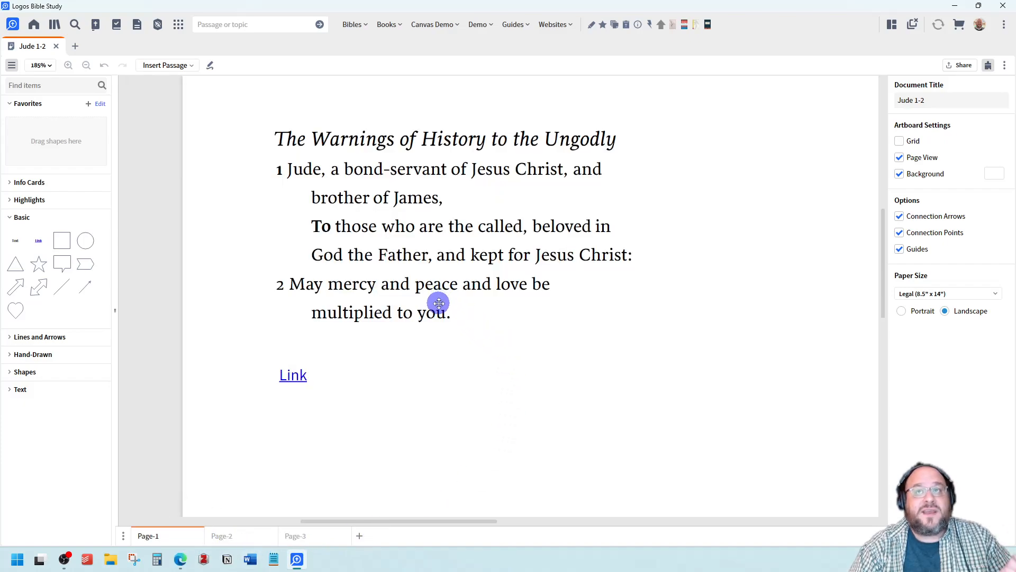
Delete the link shape and add a basic square in its place below the passage.
click(319, 373)
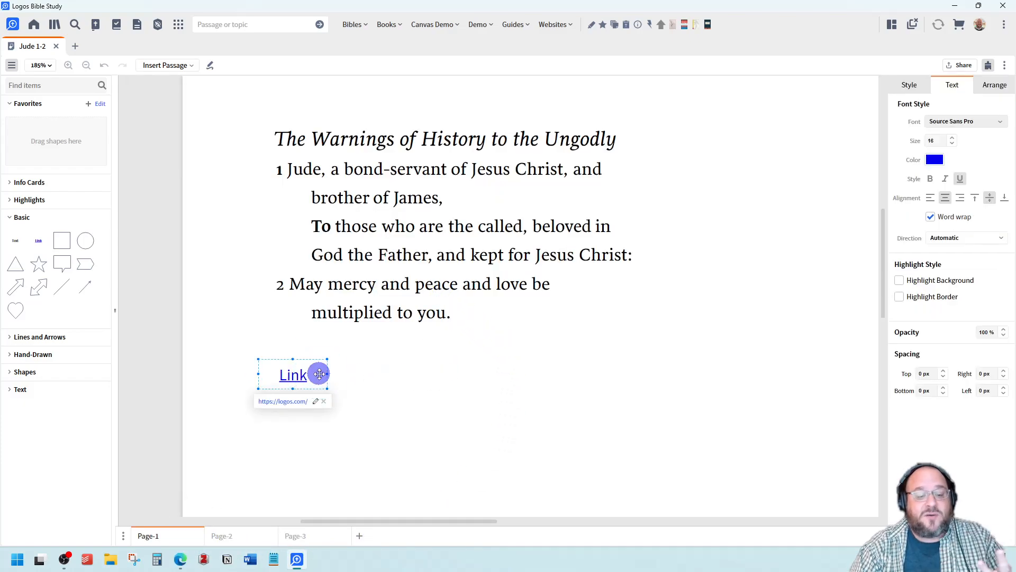
key(Delete)
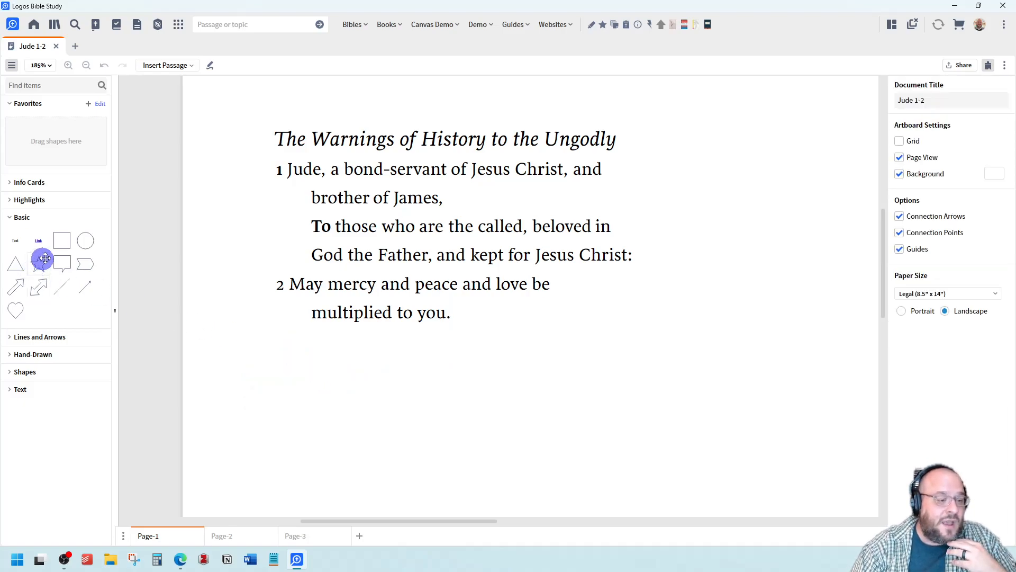
click(68, 240)
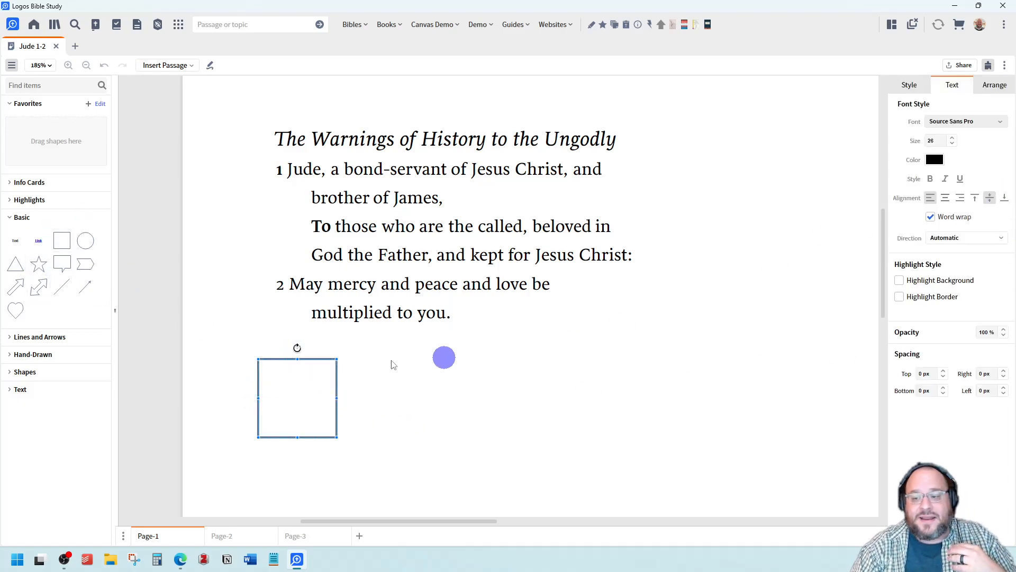
Set the square's text color to a blue-violet shade from the color spectrum.
click(934, 159)
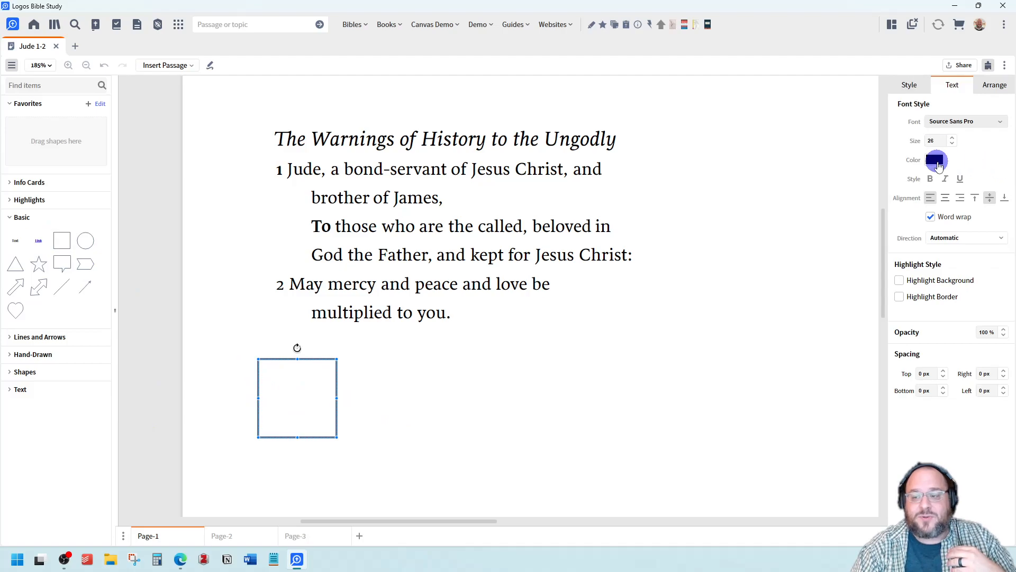
click(512, 177)
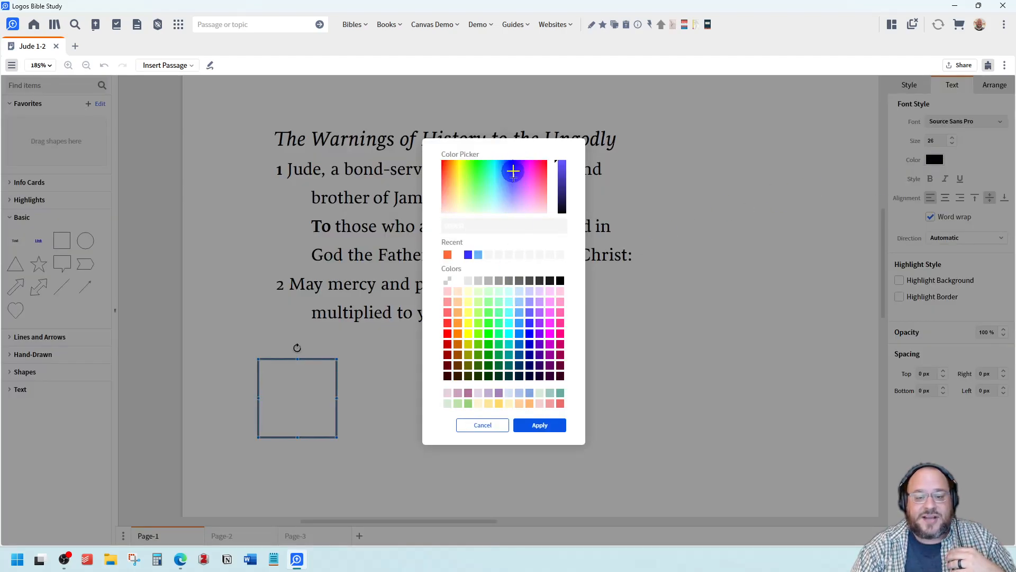
click(514, 170)
click(540, 425)
click(734, 380)
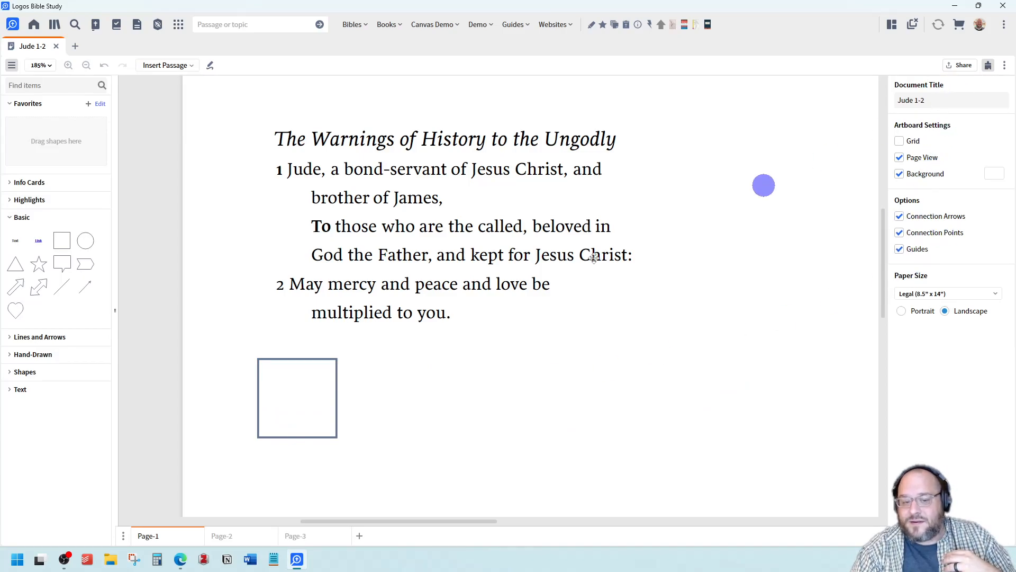
Fill the square below the passage with a solid violet from the color spectrum.
click(281, 412)
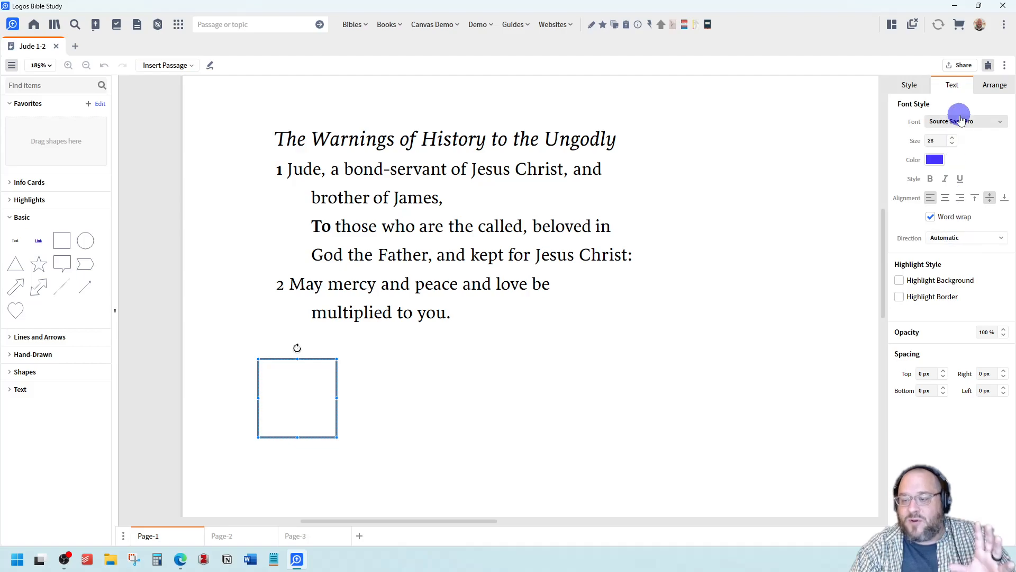
click(913, 86)
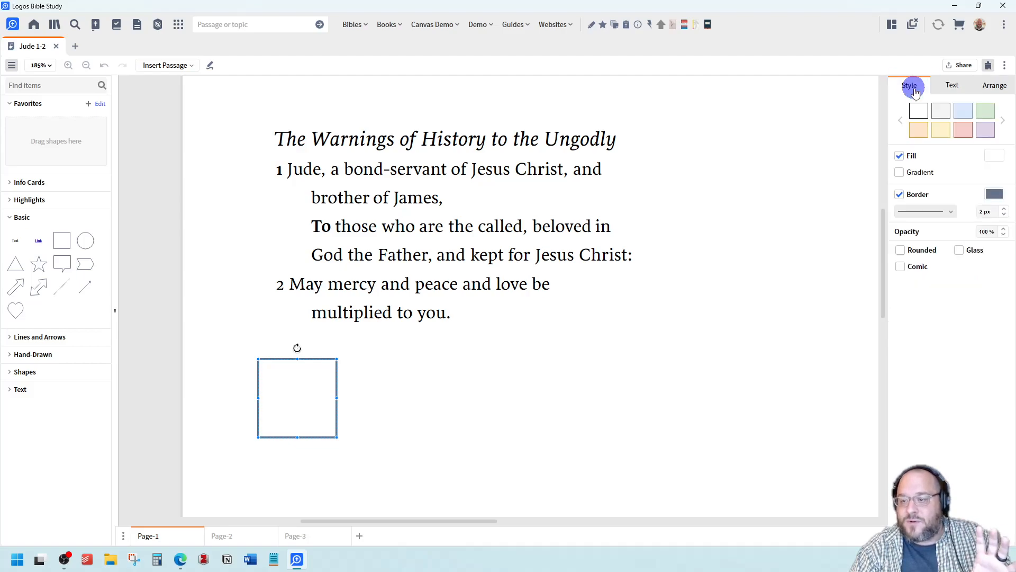
click(995, 155)
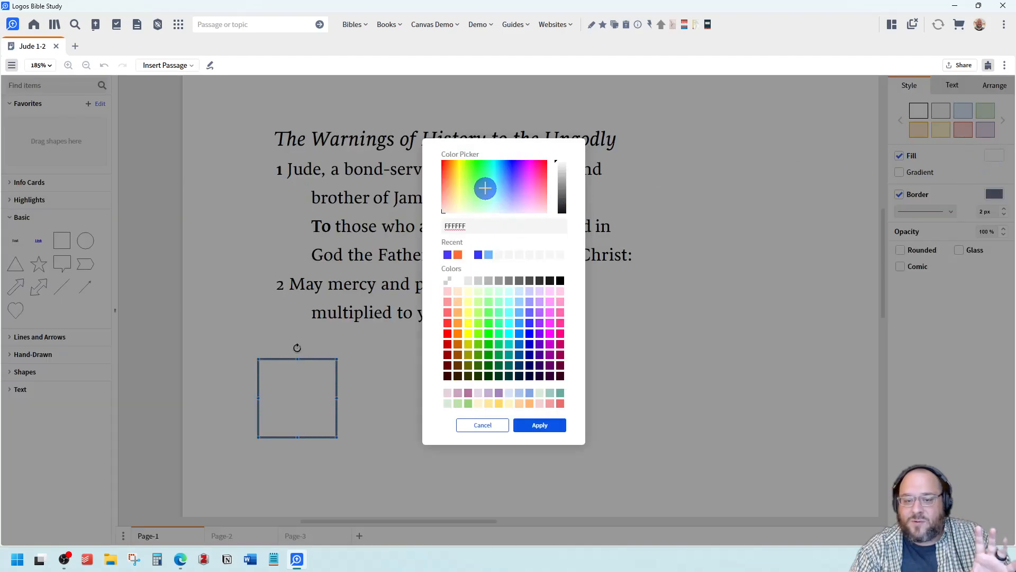
click(517, 167)
click(540, 425)
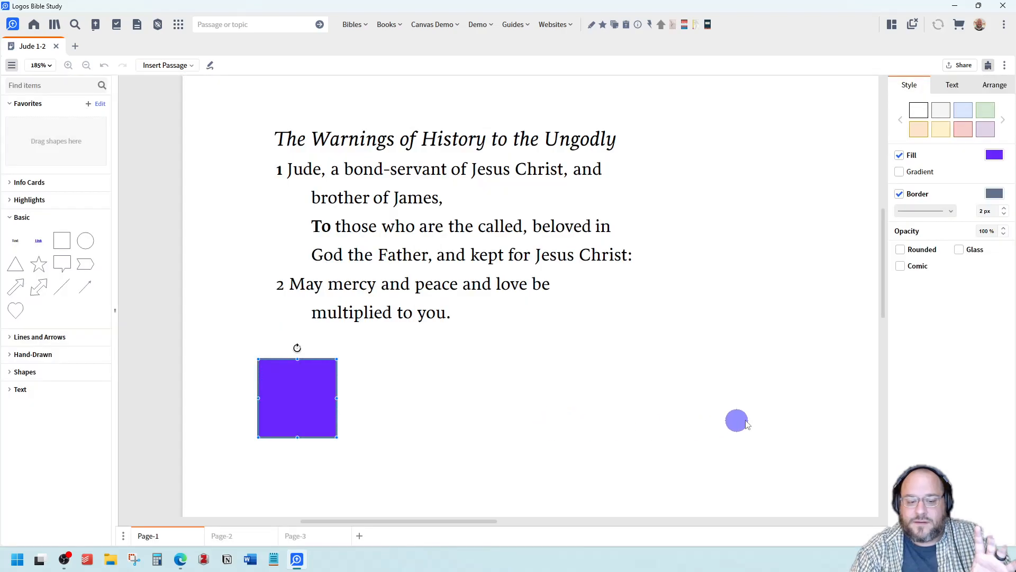
click(735, 420)
Lower the opacity of the violet square to 20 %.
click(301, 409)
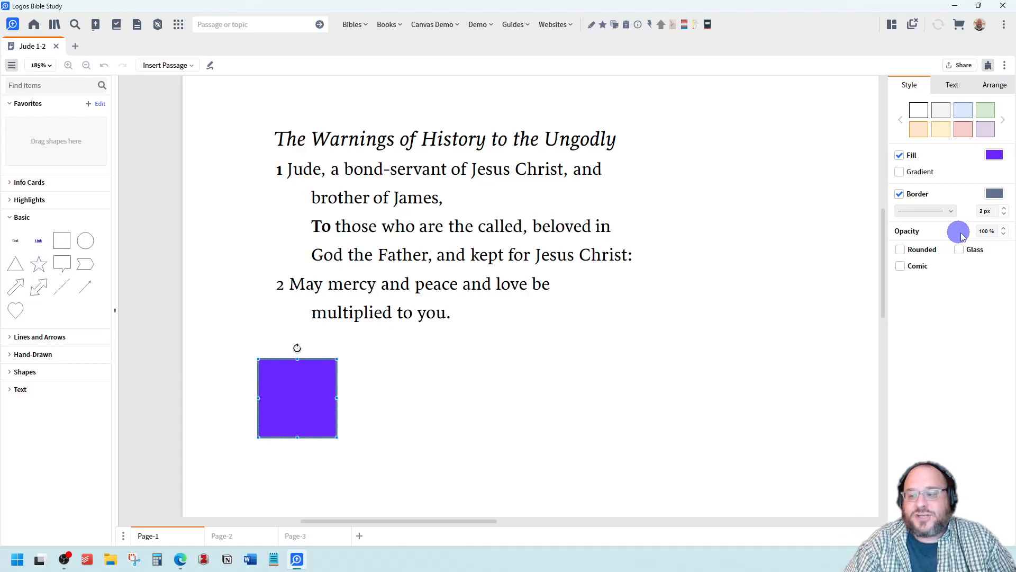
click(1004, 234)
click(1004, 234)
click(1004, 234)
click(1003, 234)
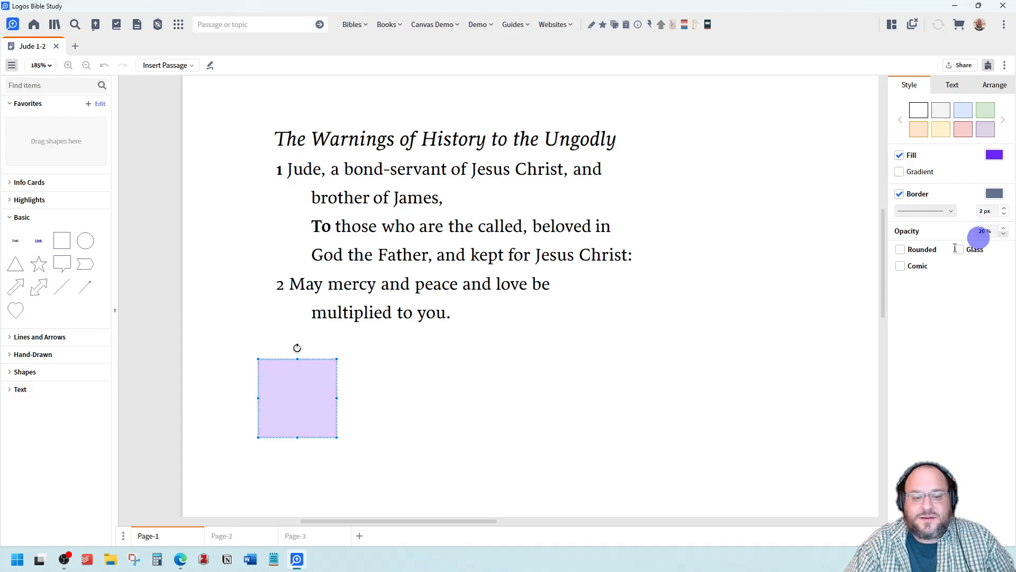
Move and enlarge the translucent square to overlay the passage's lower lines, and delete it.
drag(273, 388, 345, 256)
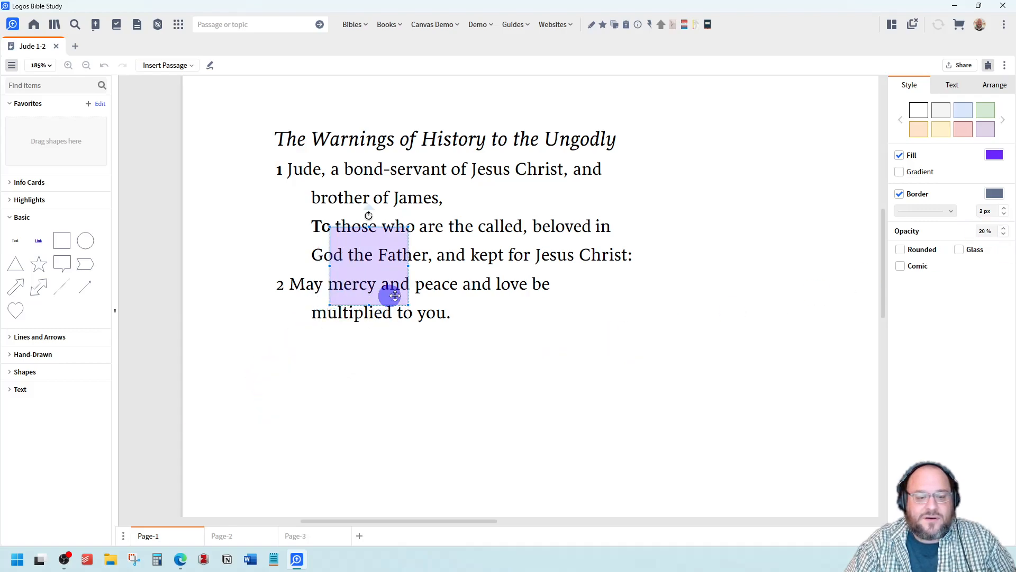
drag(408, 305, 647, 351)
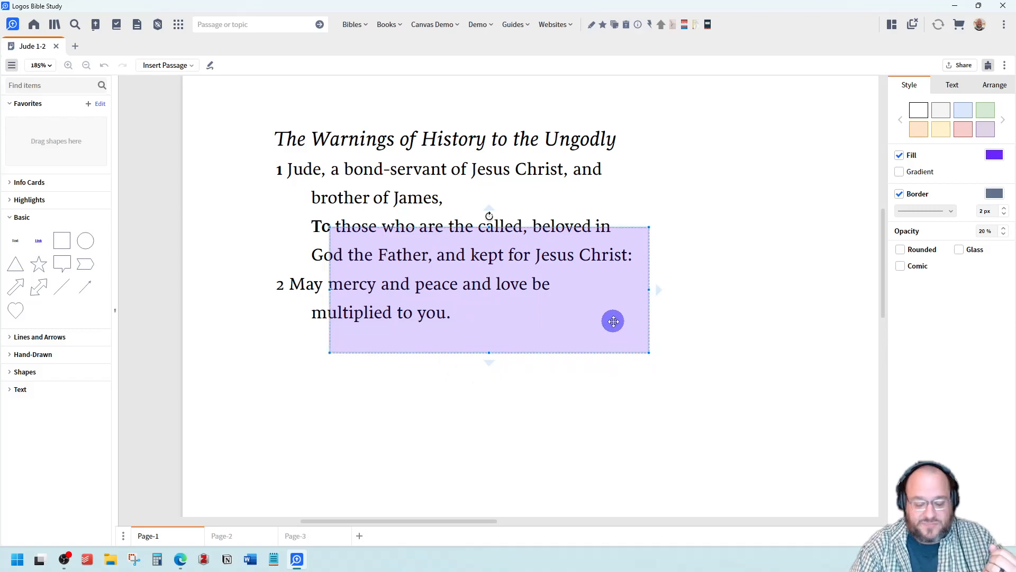
key(Delete)
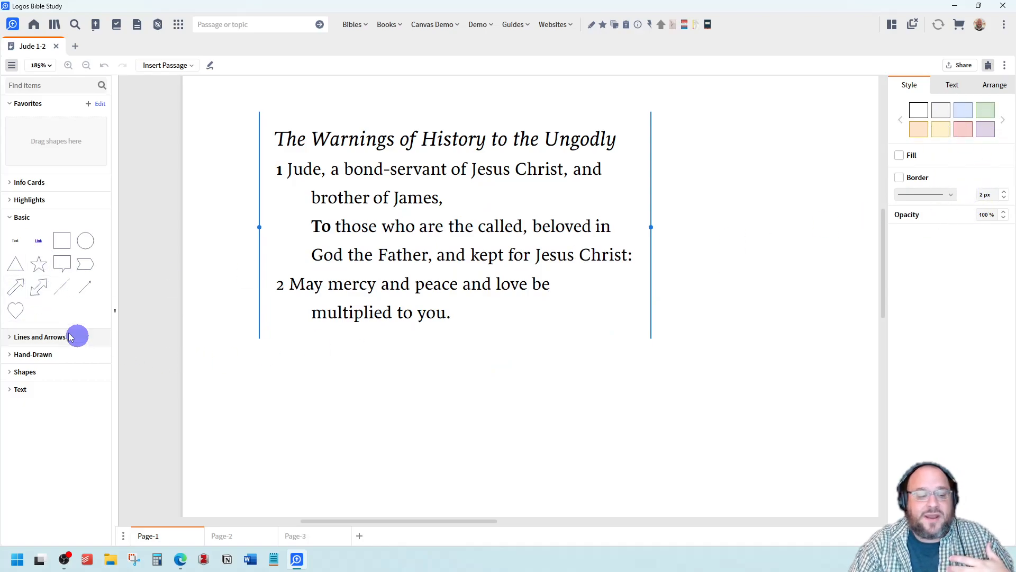
Add a thin downward block arrow from the Lines and Arrows shapes and remove its fill.
click(9, 217)
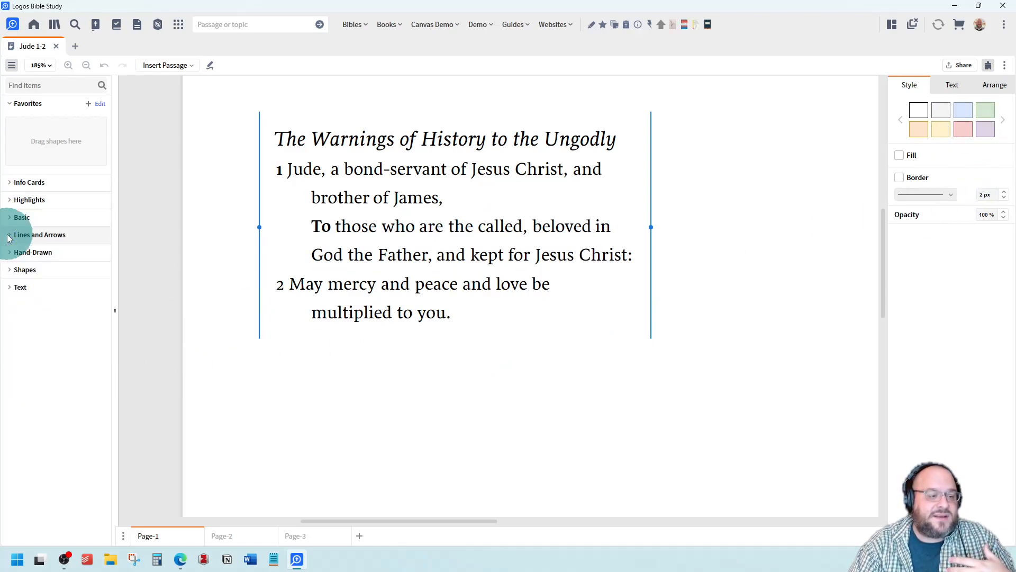
click(9, 236)
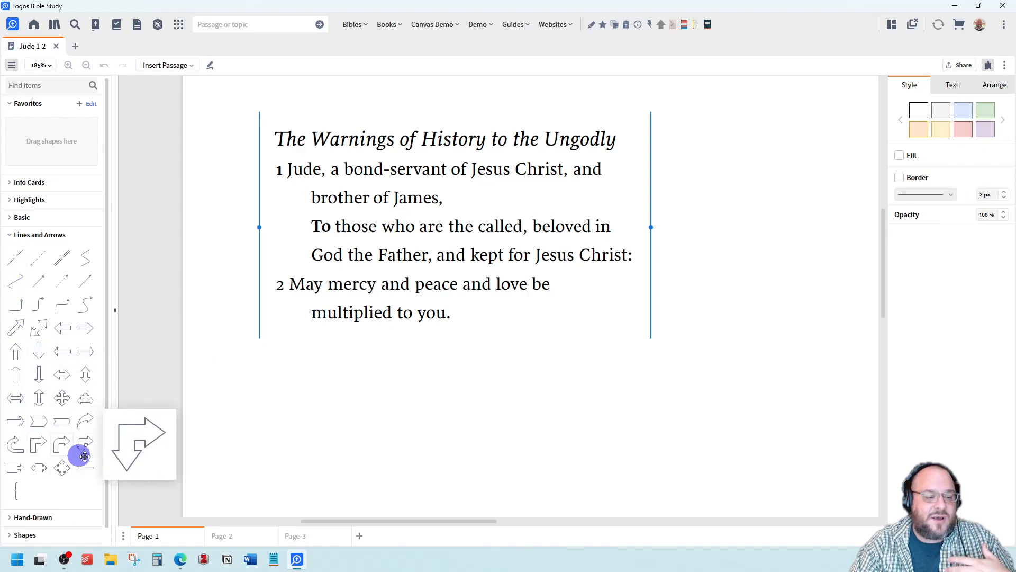
click(40, 376)
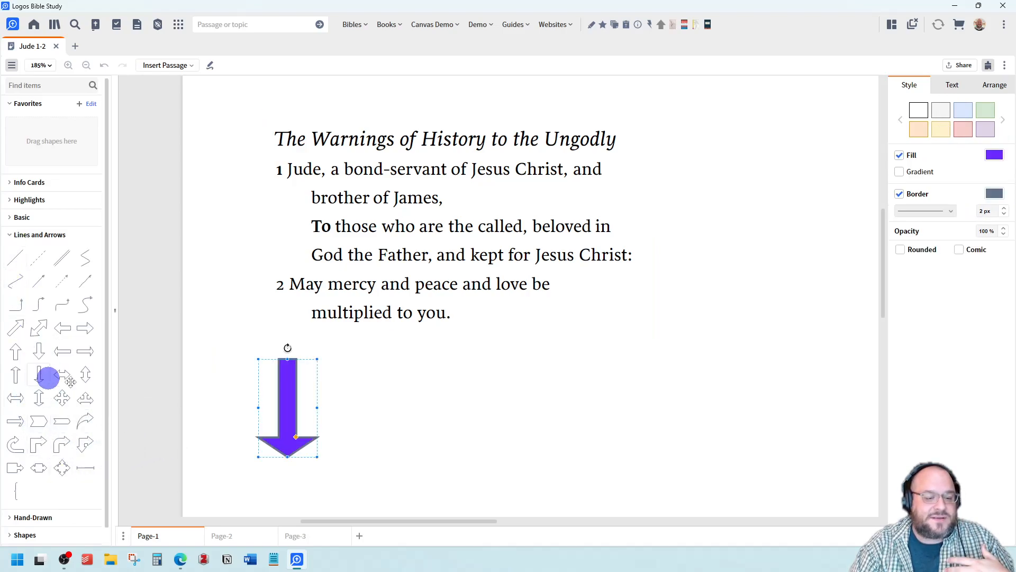
click(899, 155)
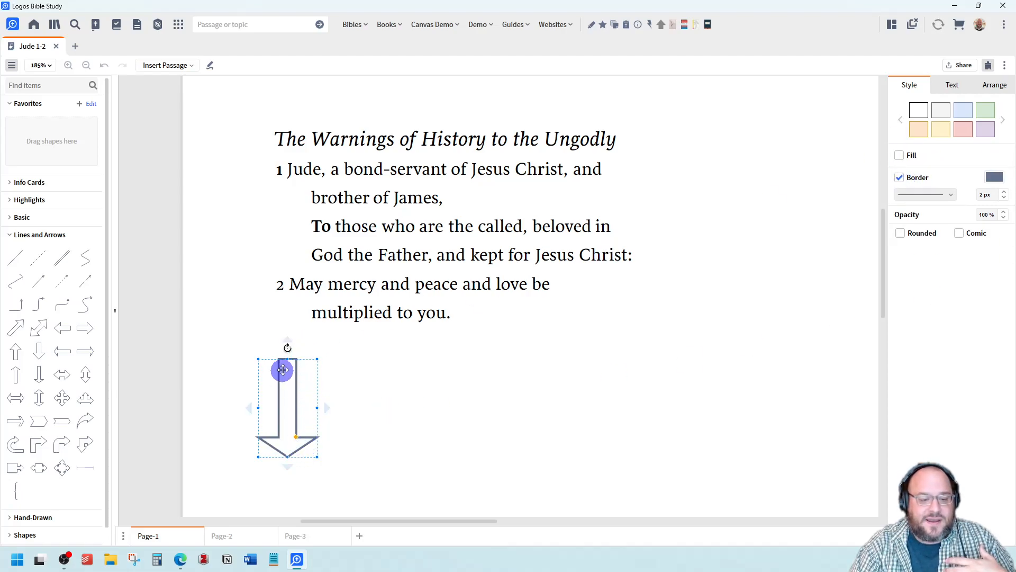
Rotate the arrow to point right, stretching it long and thin below the passage, and delete it.
drag(287, 346, 214, 411)
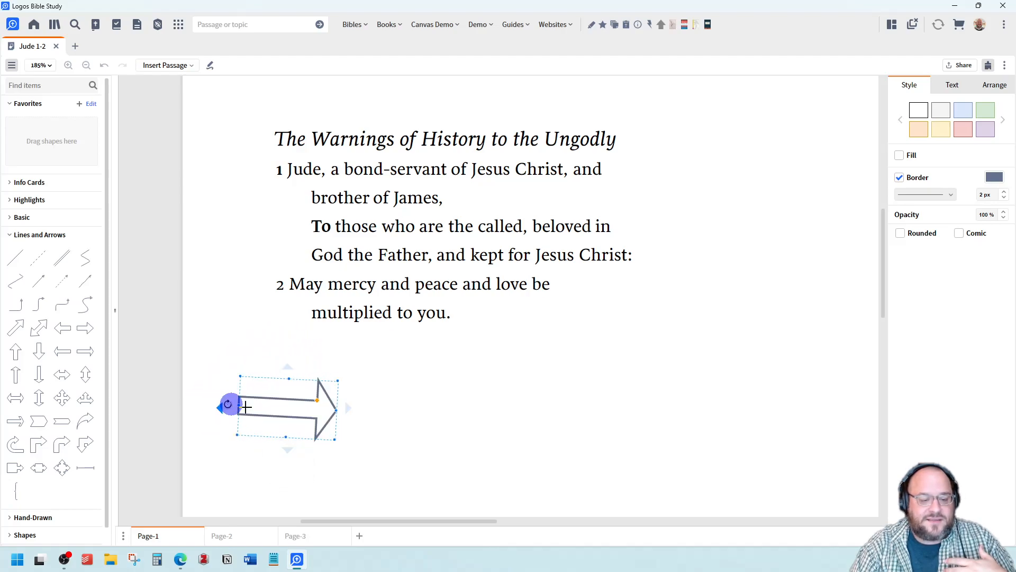
drag(340, 416, 810, 435)
drag(523, 445, 526, 402)
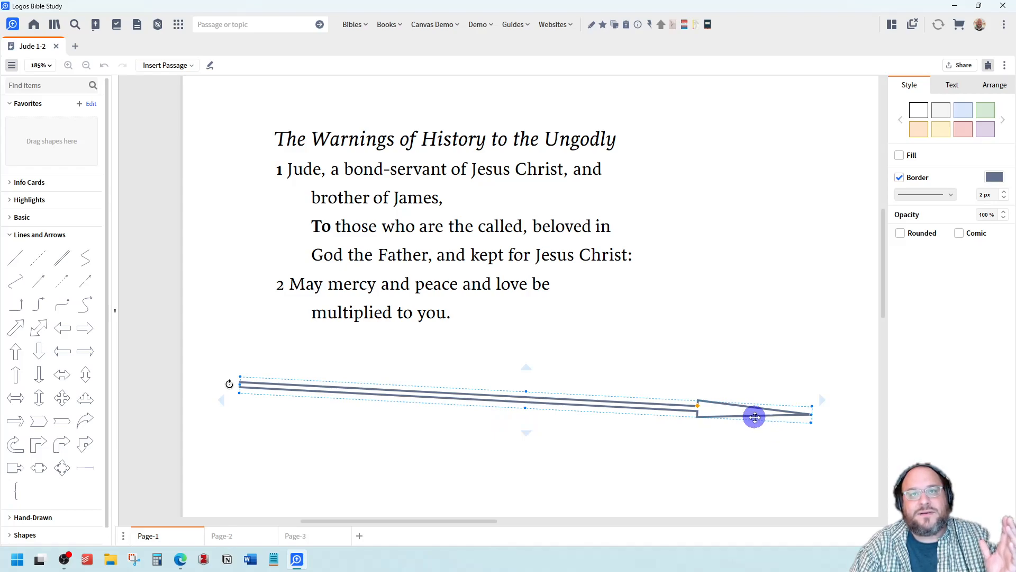
key(Delete)
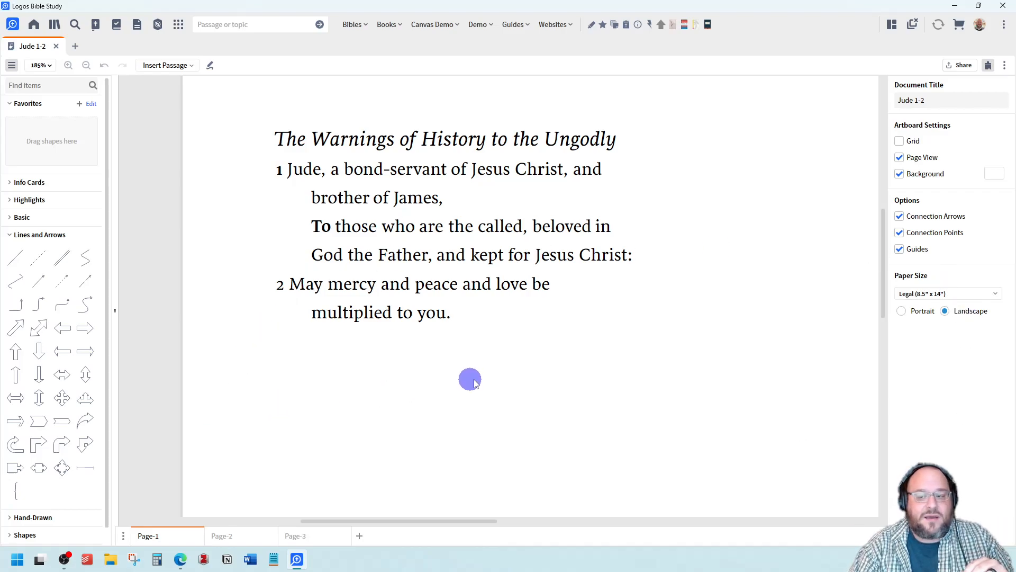
Add a wide downward block arrow below the passage, enlarge it up into the text, and delete it.
click(39, 351)
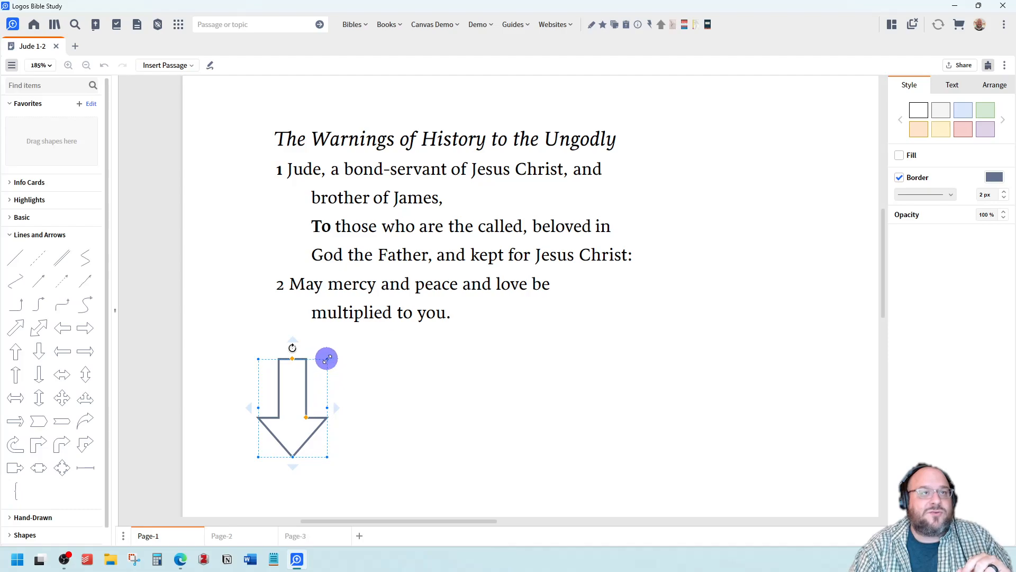
drag(327, 358, 391, 288)
key(Delete)
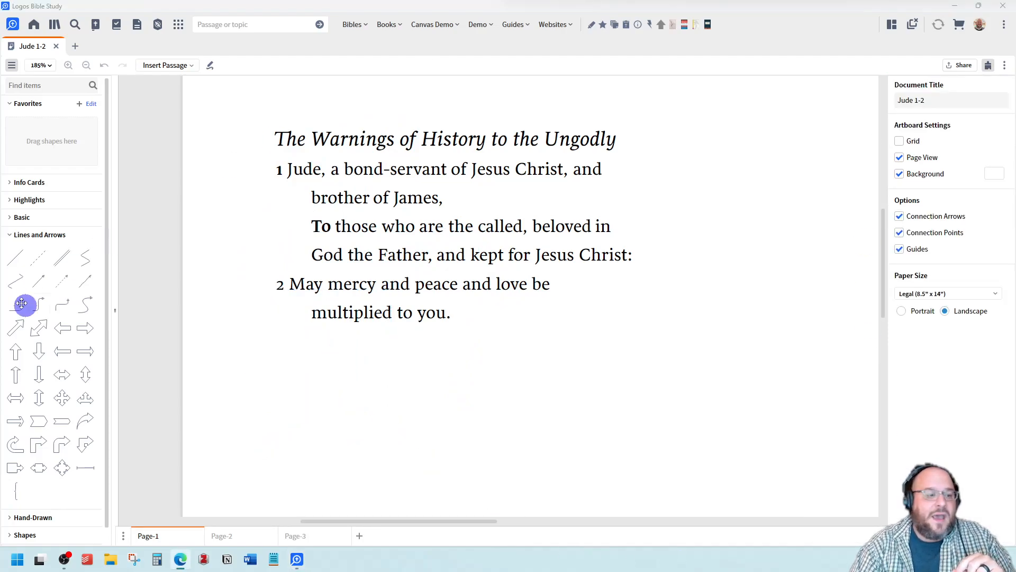
Look through the available Hand-Drawn shapes and the general Shapes collection.
click(10, 235)
click(10, 252)
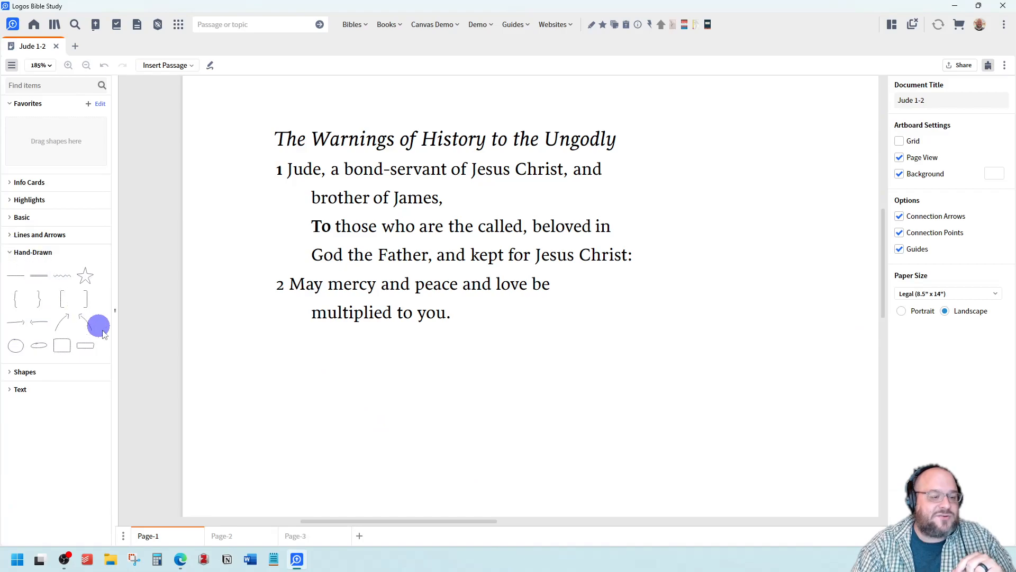
mouse_move(20, 292)
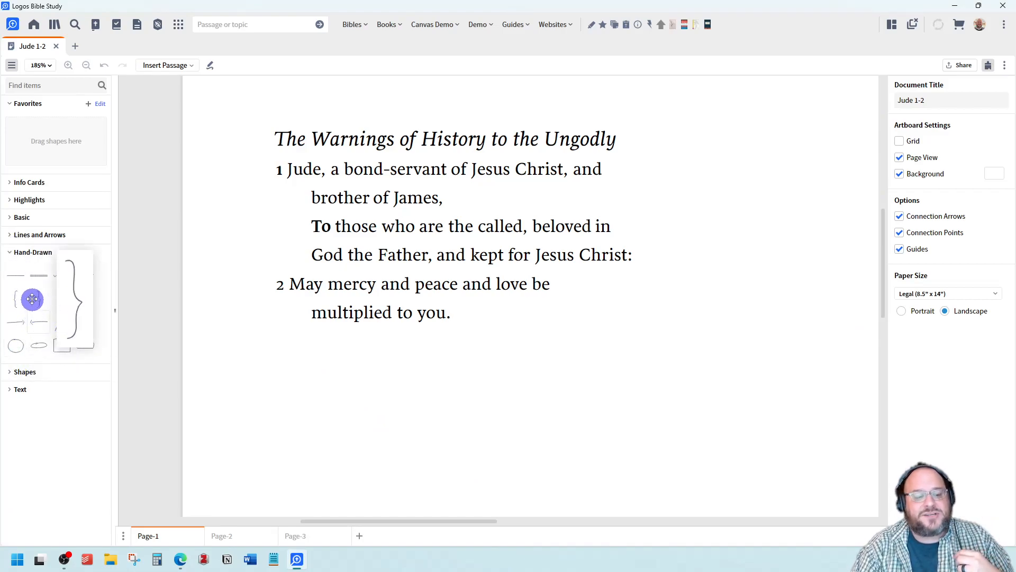
mouse_move(74, 316)
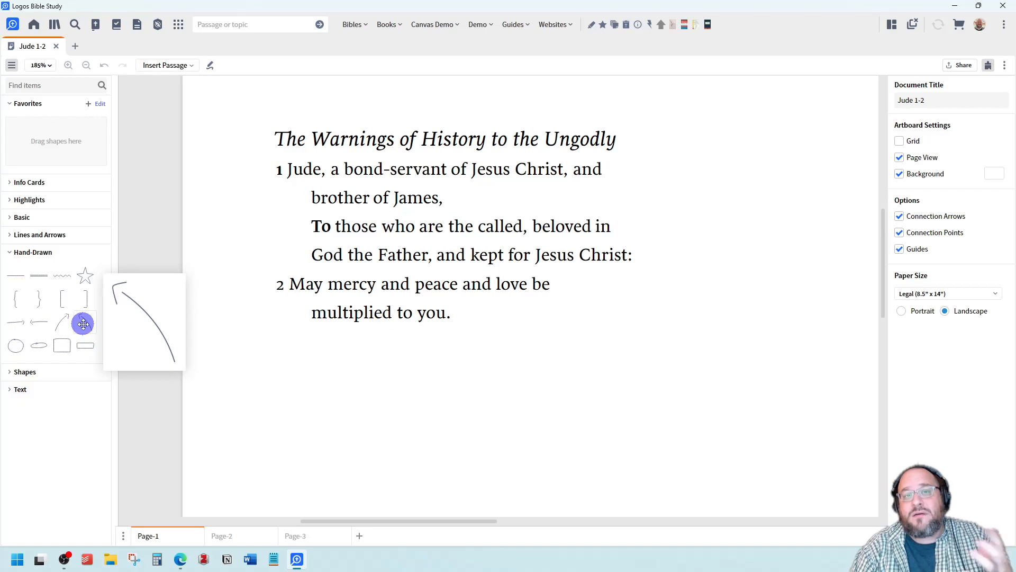
click(11, 253)
click(11, 268)
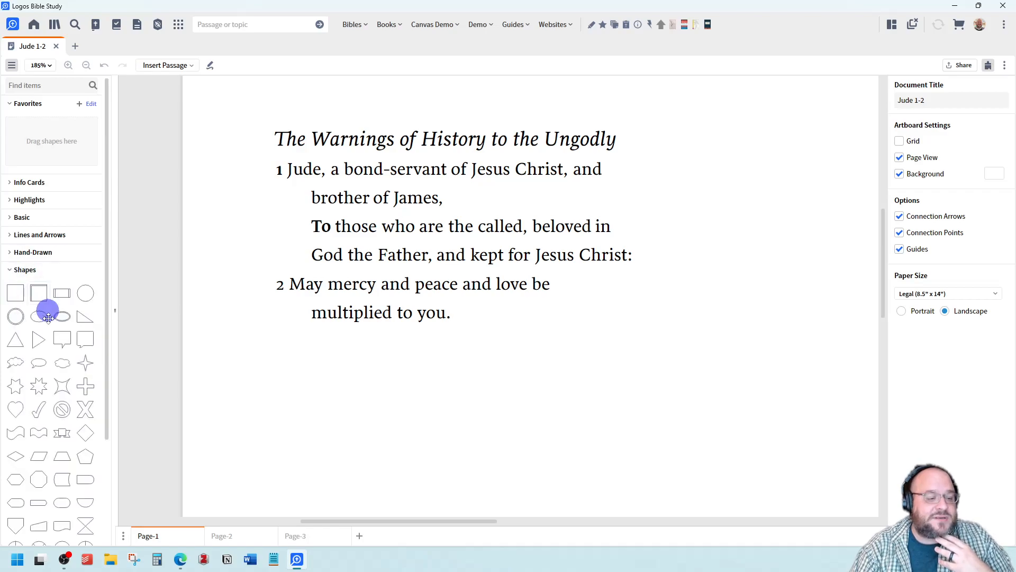
scroll(53, 344, down, 2)
scroll(29, 426, up, 3)
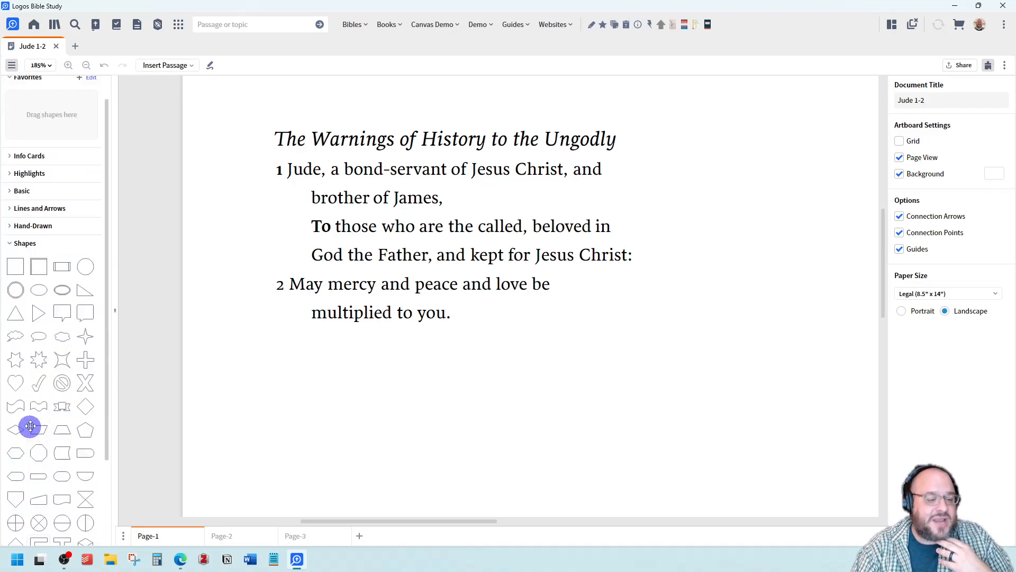
scroll(31, 381, down, 2)
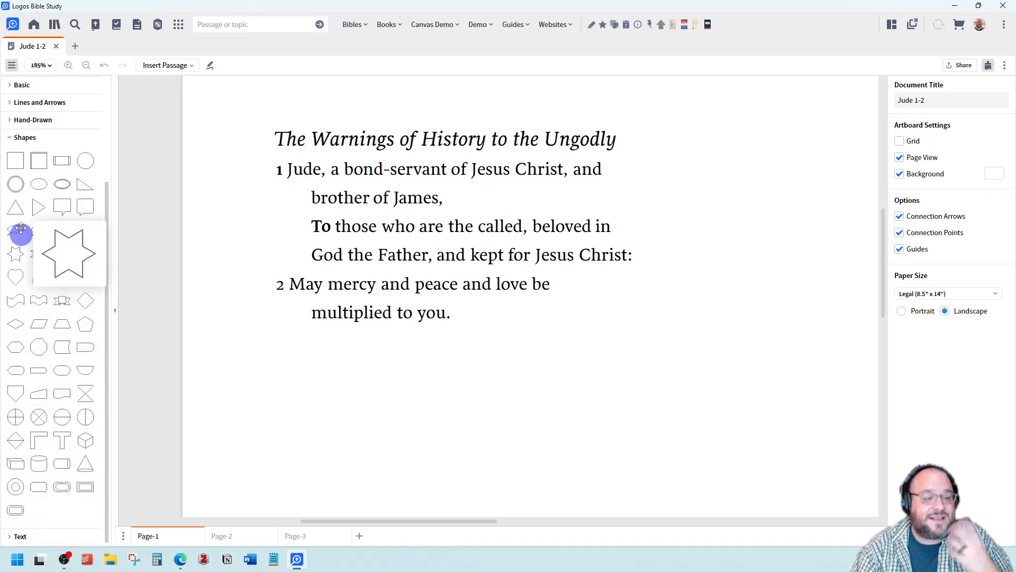
click(6, 139)
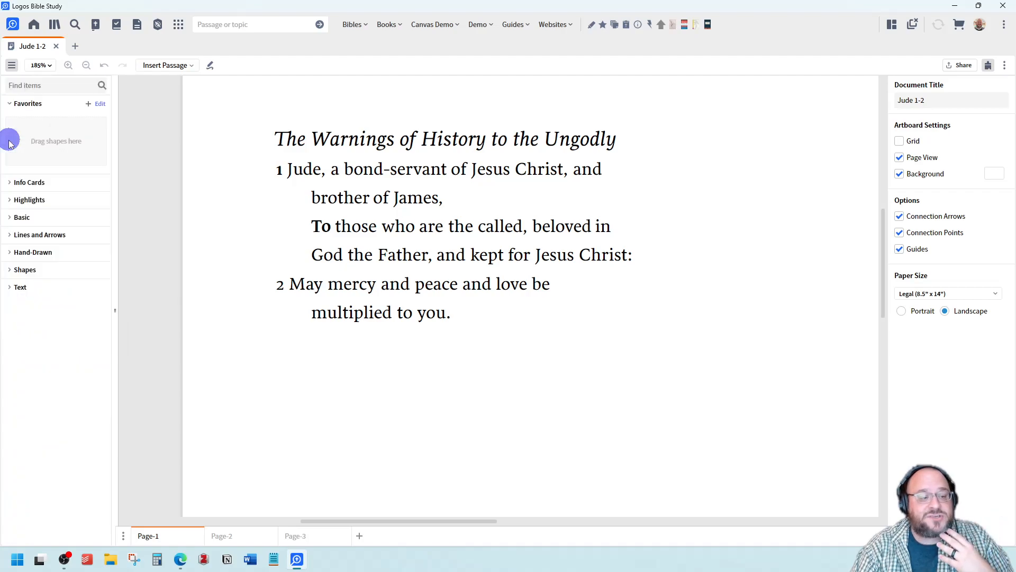
Add the titled three-value chevron process graphic from the Text shapes below the passage.
click(9, 286)
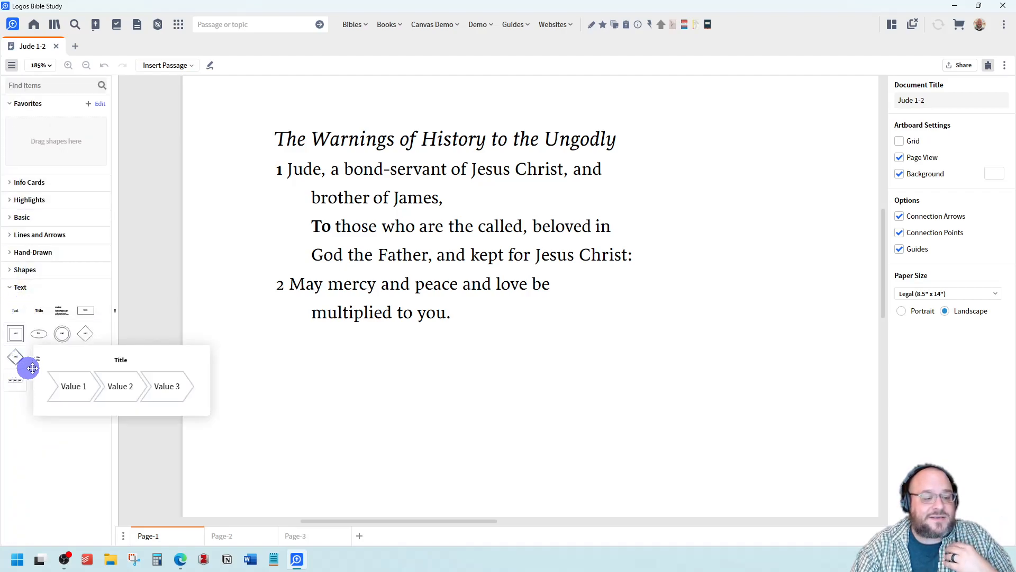
click(21, 379)
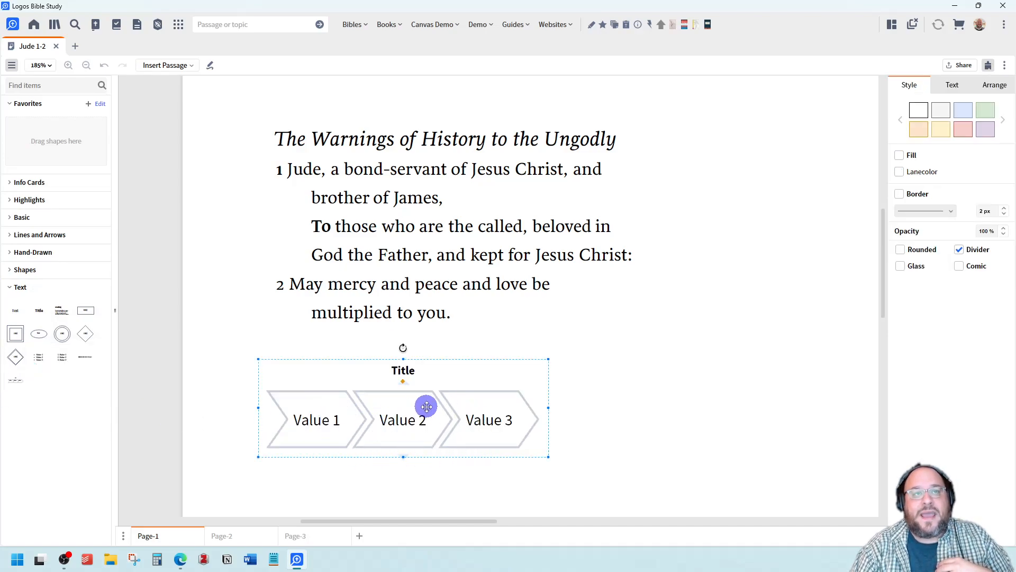
click(385, 411)
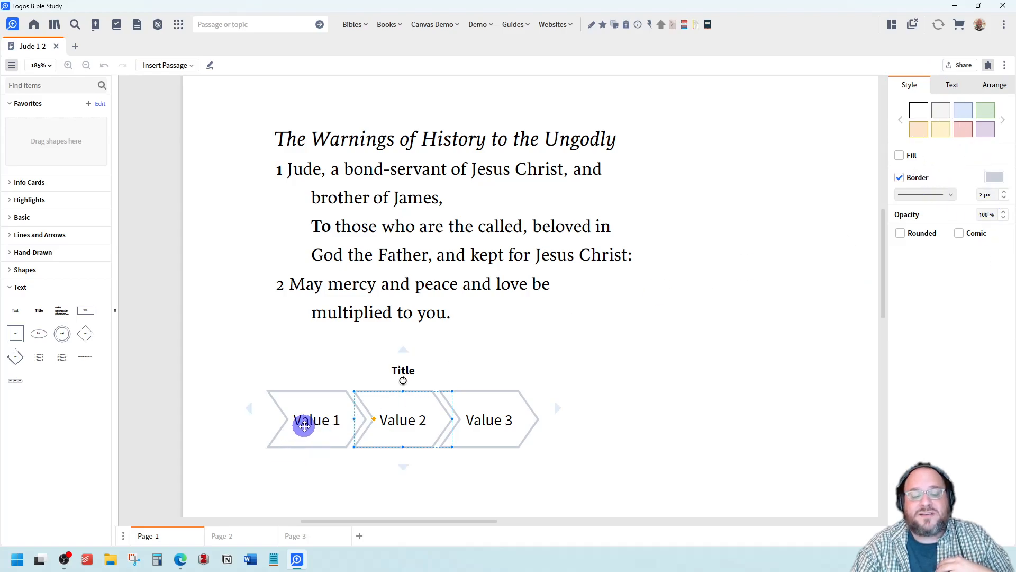
click(665, 410)
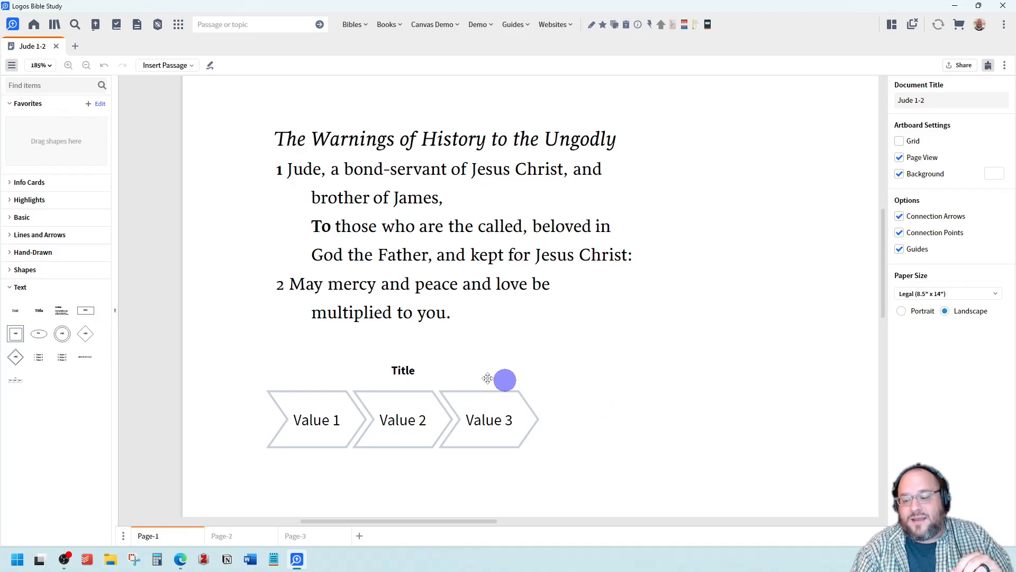
Delete the titled chevron graphic below the passage and the heading "The Warnings of History to the Ungodly" above it.
drag(229, 353, 589, 468)
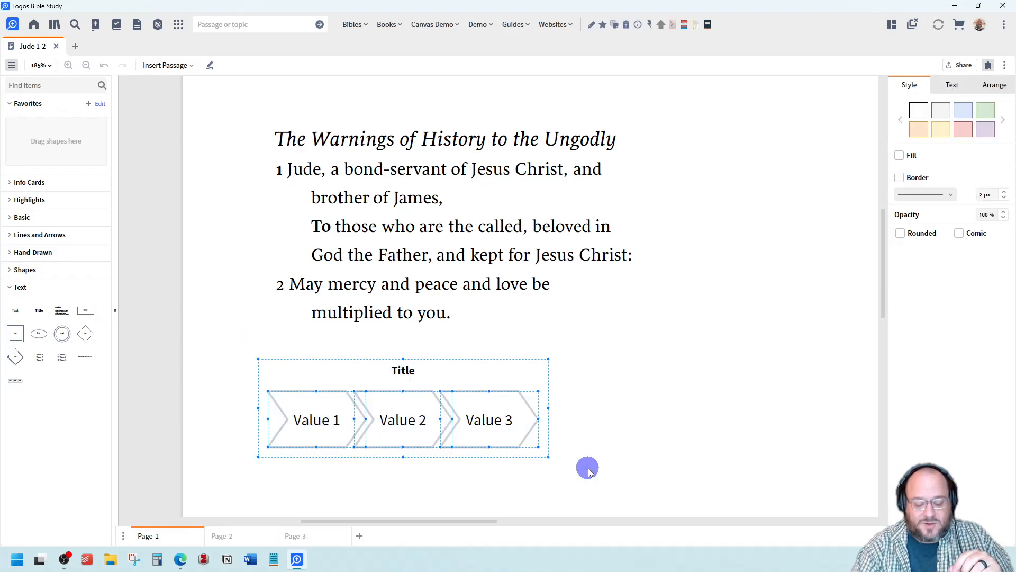
key(Delete)
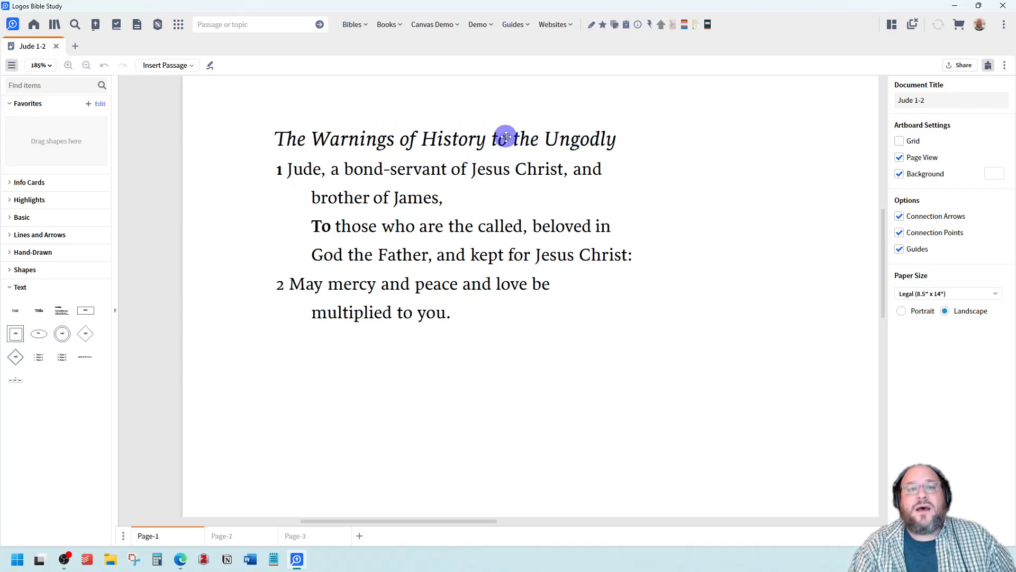
click(297, 136)
click(288, 137)
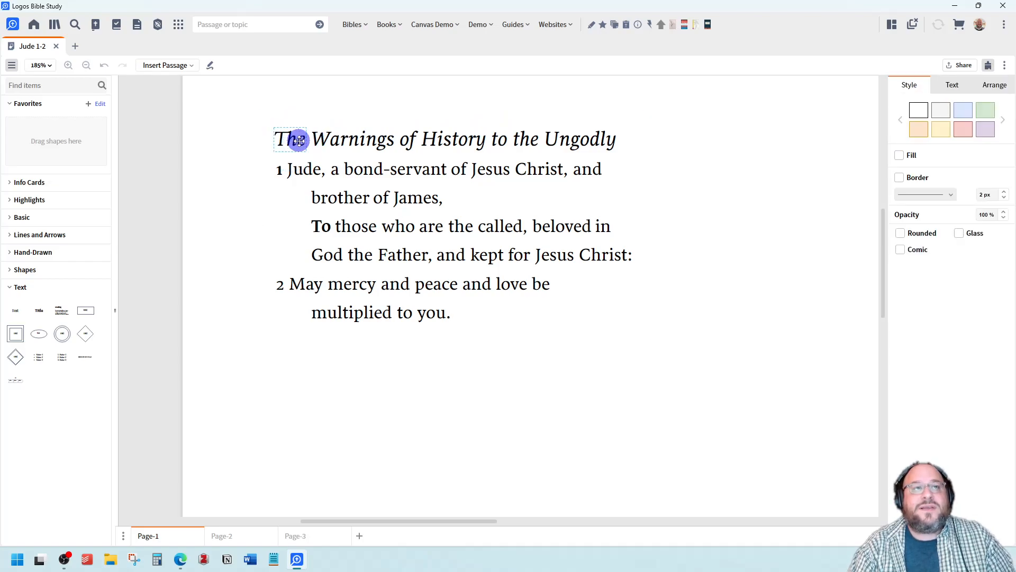
shift+click(411, 141)
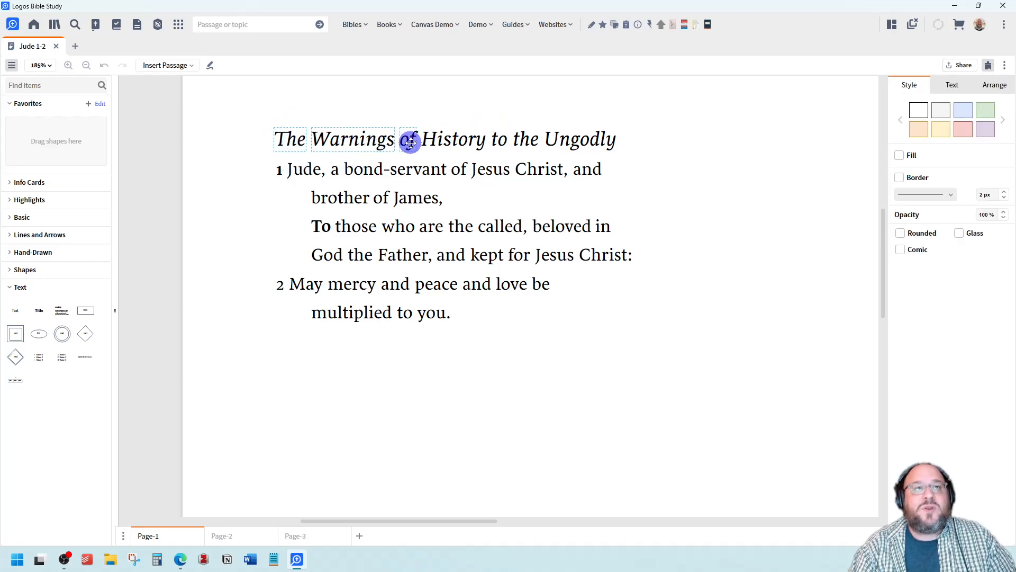
shift+click(447, 139)
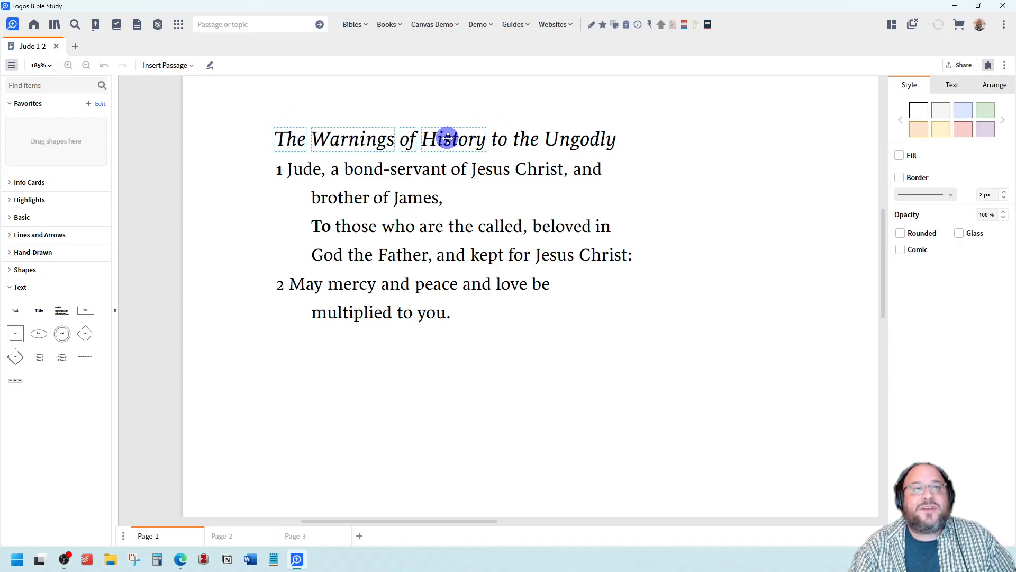
shift+click(502, 141)
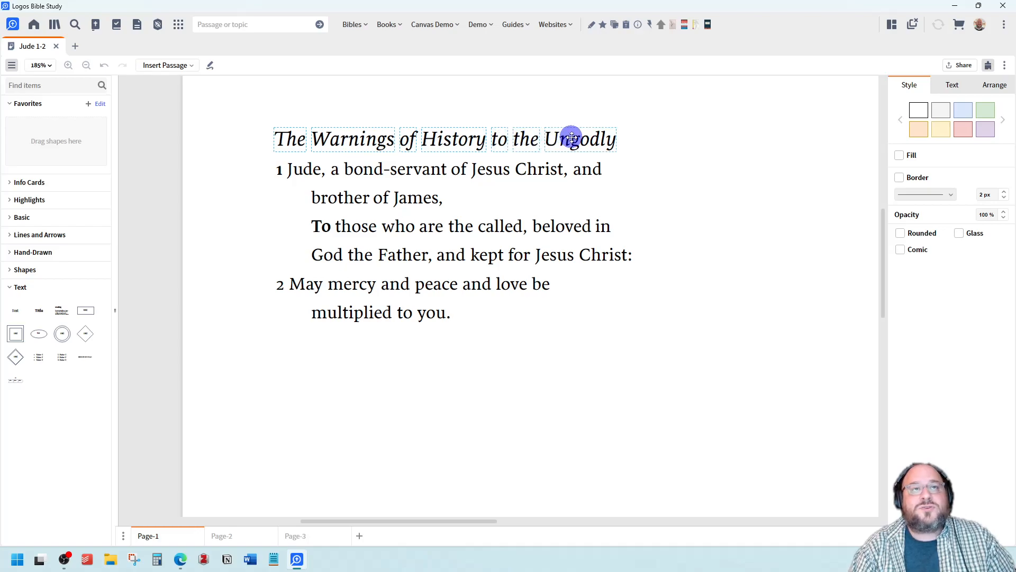
key(Delete)
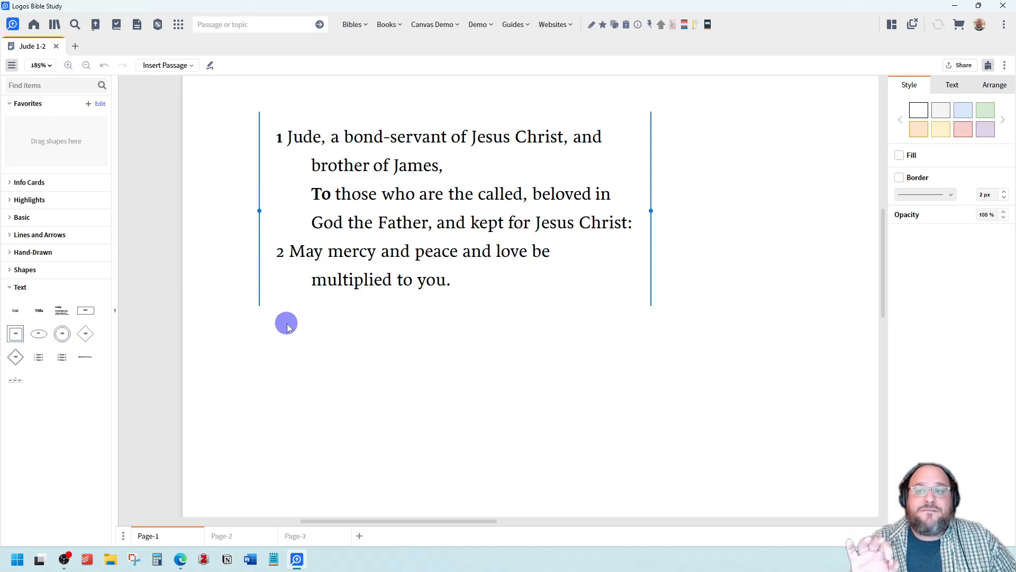
Move verse 2 down by its verse number to open a wide gap beneath verse 1.
click(278, 251)
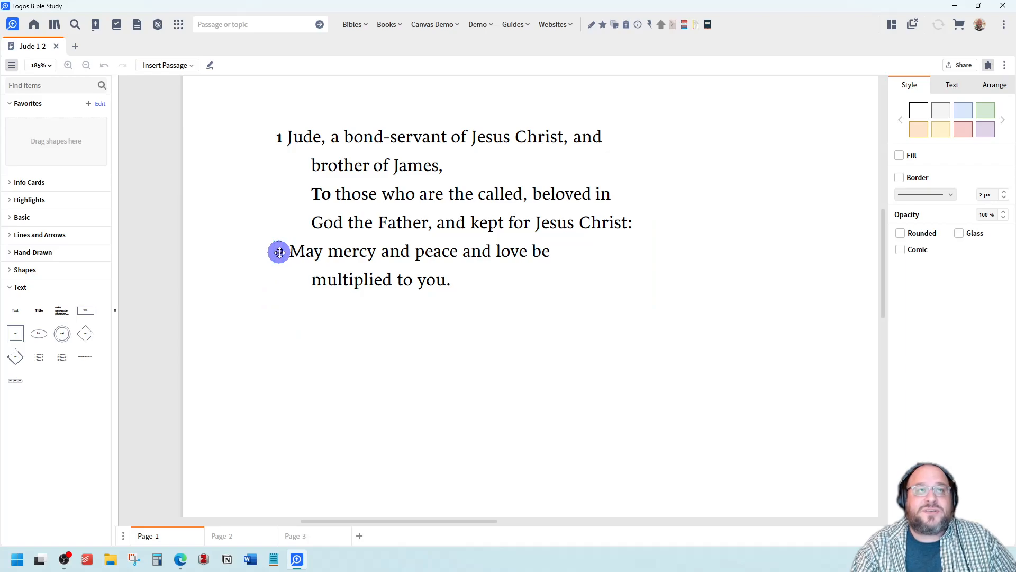
click(280, 252)
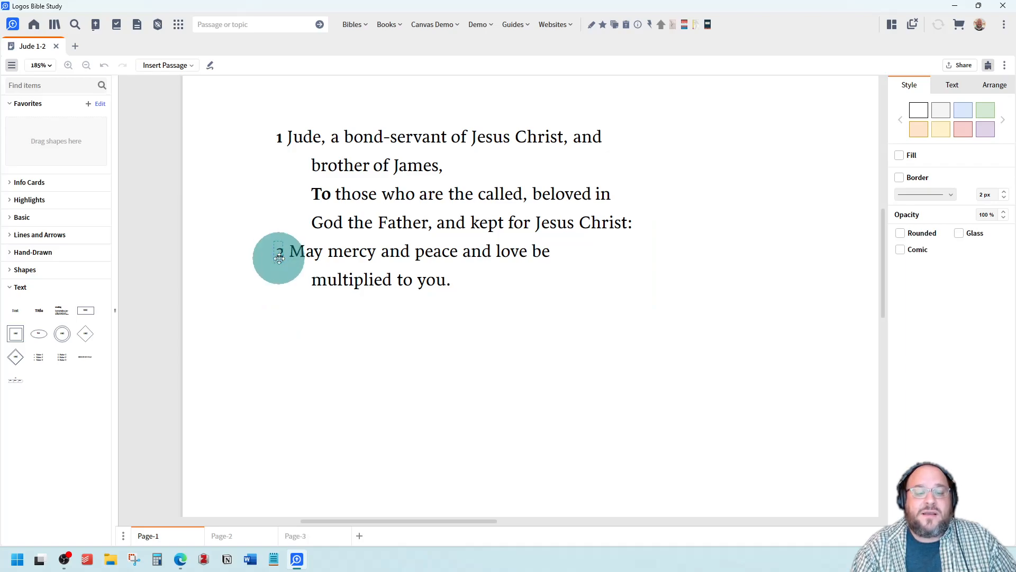
drag(279, 258, 265, 381)
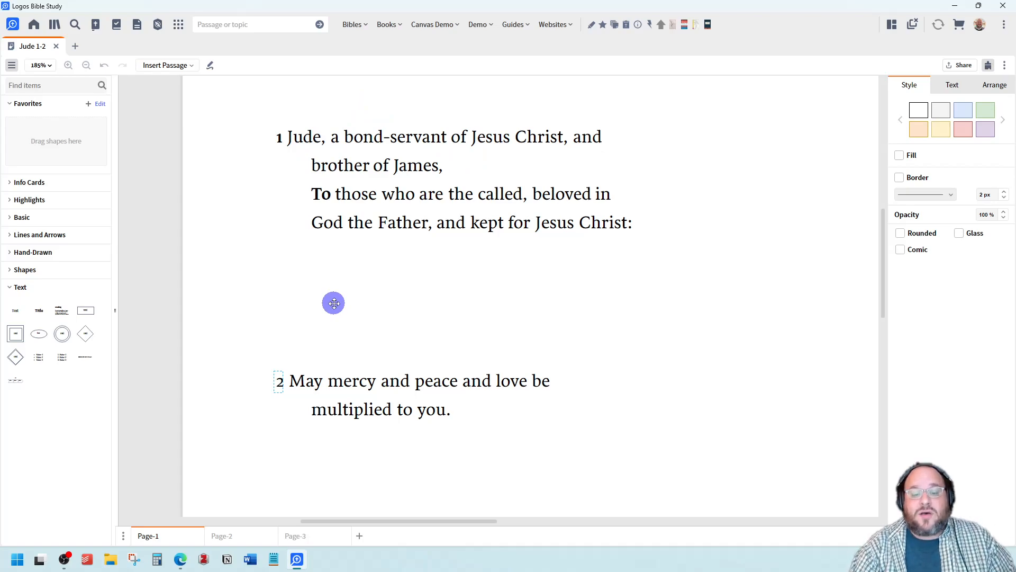
mouse_move(433, 382)
mouse_down()
mouse_move(453, 398)
mouse_move(517, 413)
mouse_move(586, 390)
mouse_move(657, 402)
mouse_move(436, 381)
mouse_up()
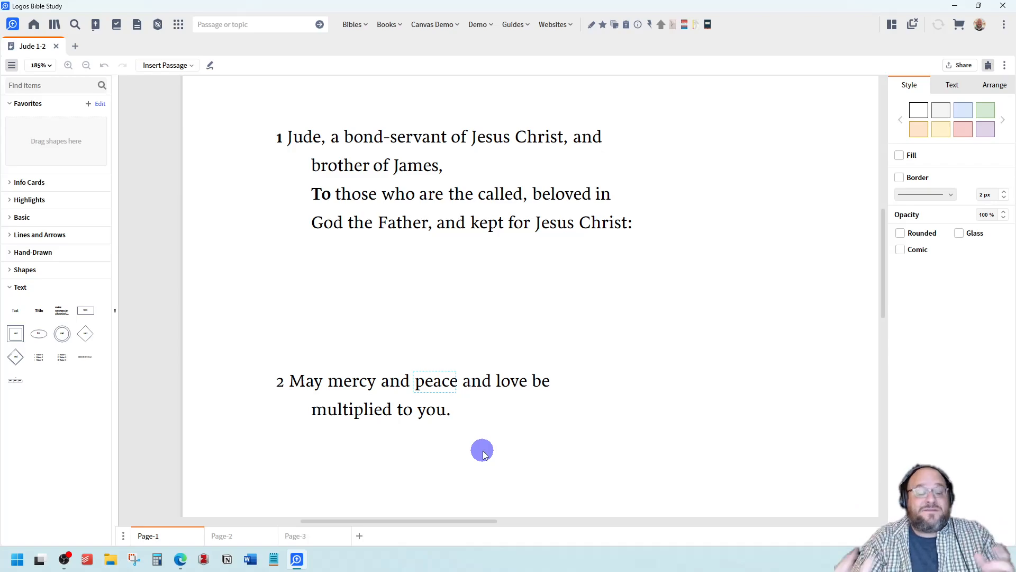
Move the whole passage block up and left on the page and widen it until verse 2 fits on one line.
click(84, 67)
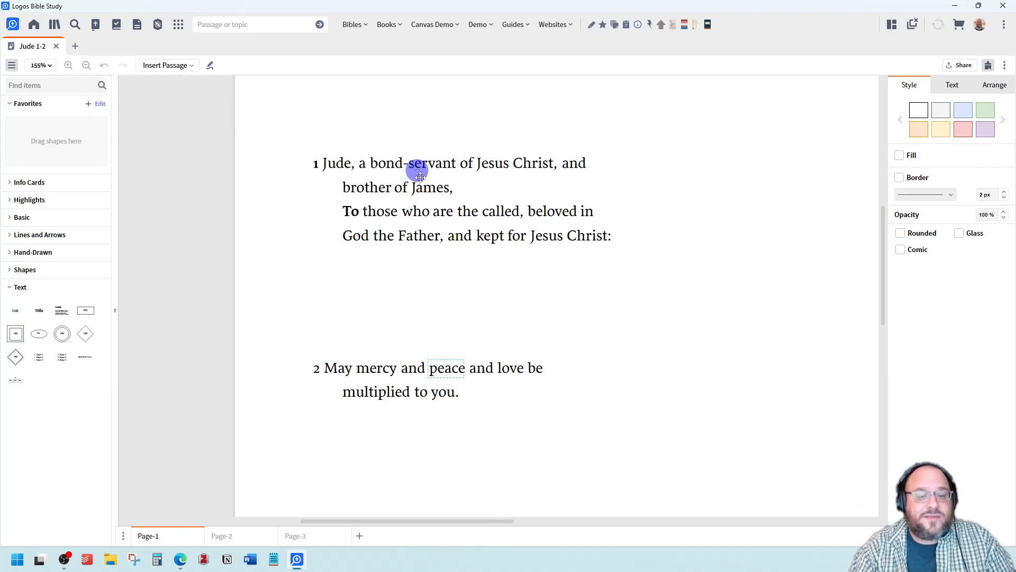
click(222, 166)
click(404, 186)
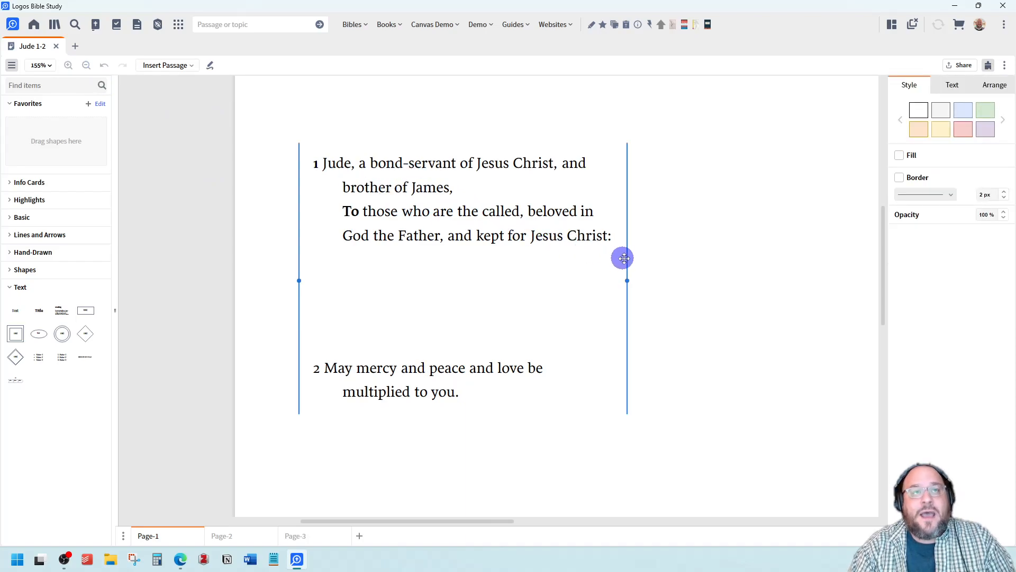
drag(484, 300, 468, 264)
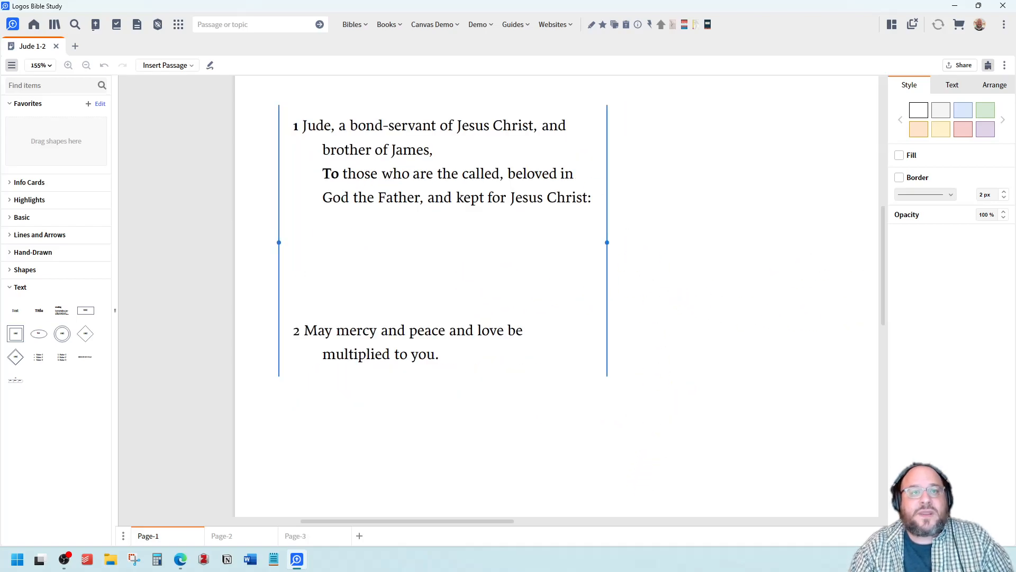
drag(607, 242, 669, 244)
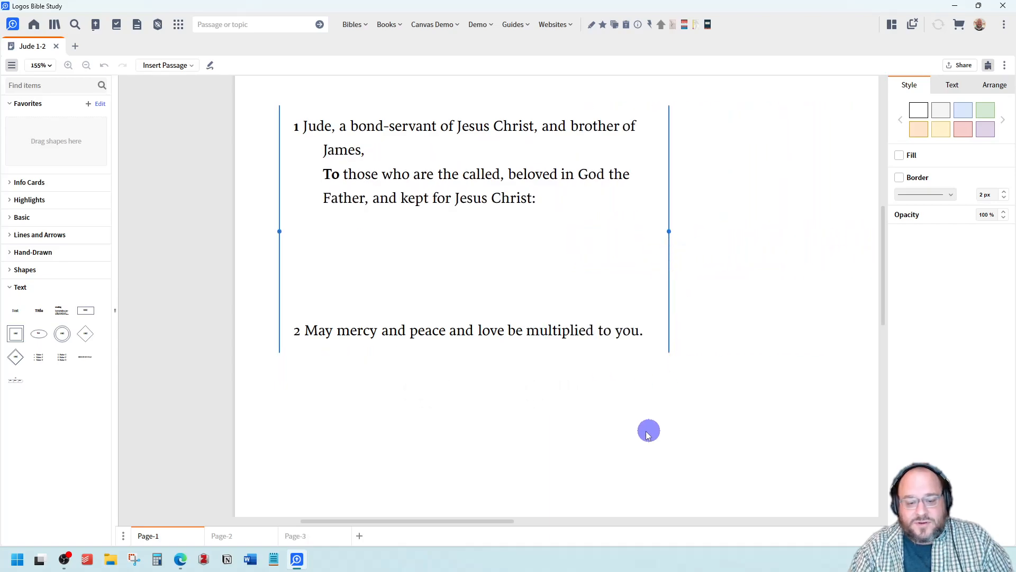
Widen the passage block further until "brother of James," fits on the first line of verse 1.
click(86, 65)
click(86, 65)
click(86, 65)
click(87, 65)
click(86, 65)
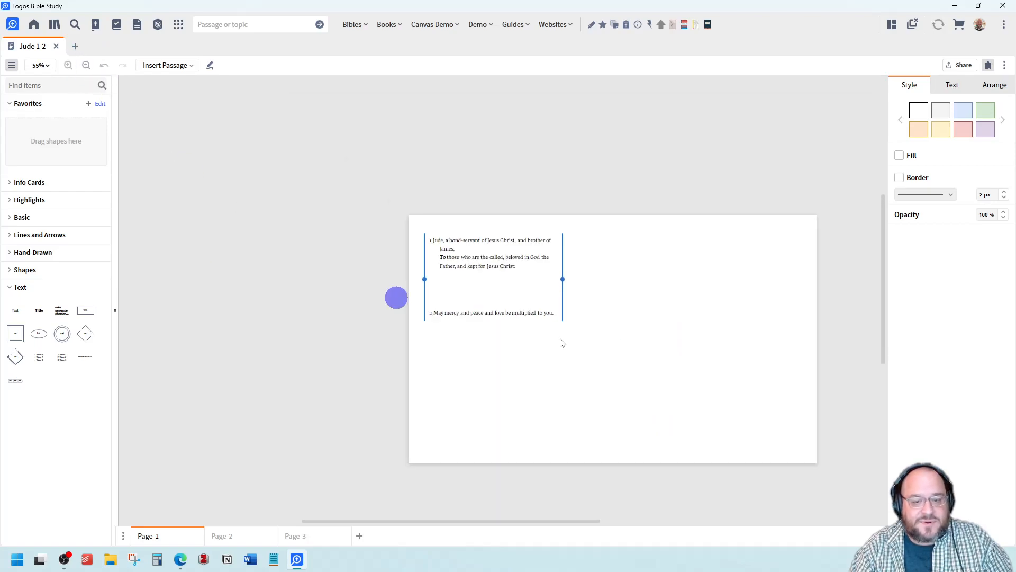
drag(562, 283, 591, 284)
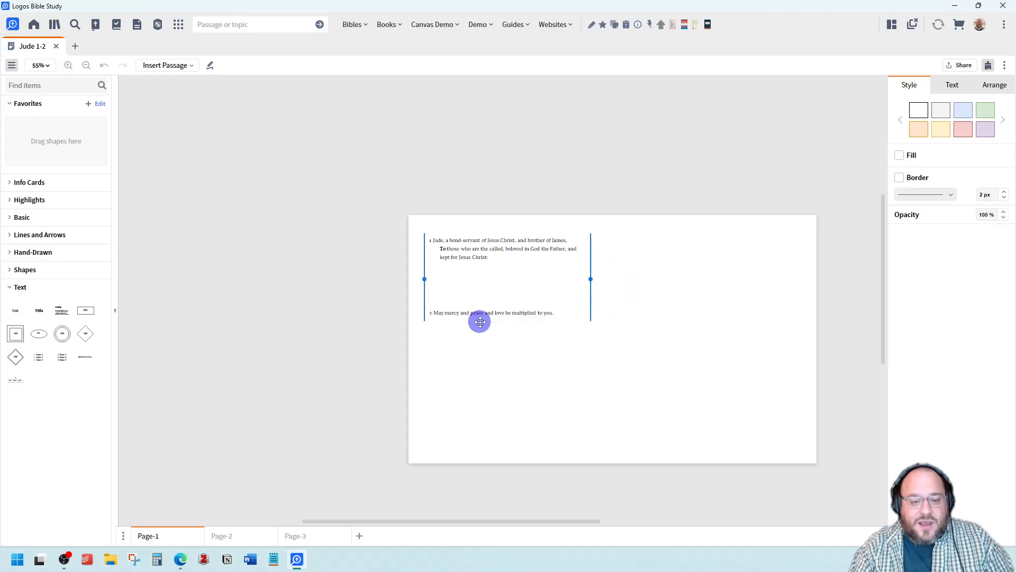
Move verse 2 farther down the page and lower verse 1 from the page's upper edge, keeping a large gap between them.
click(68, 65)
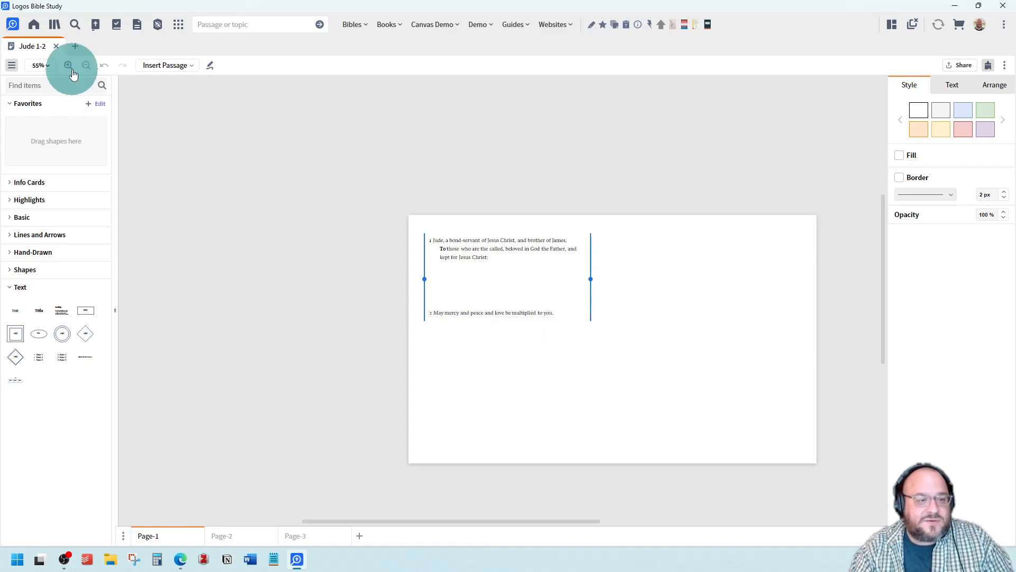
click(68, 65)
click(376, 322)
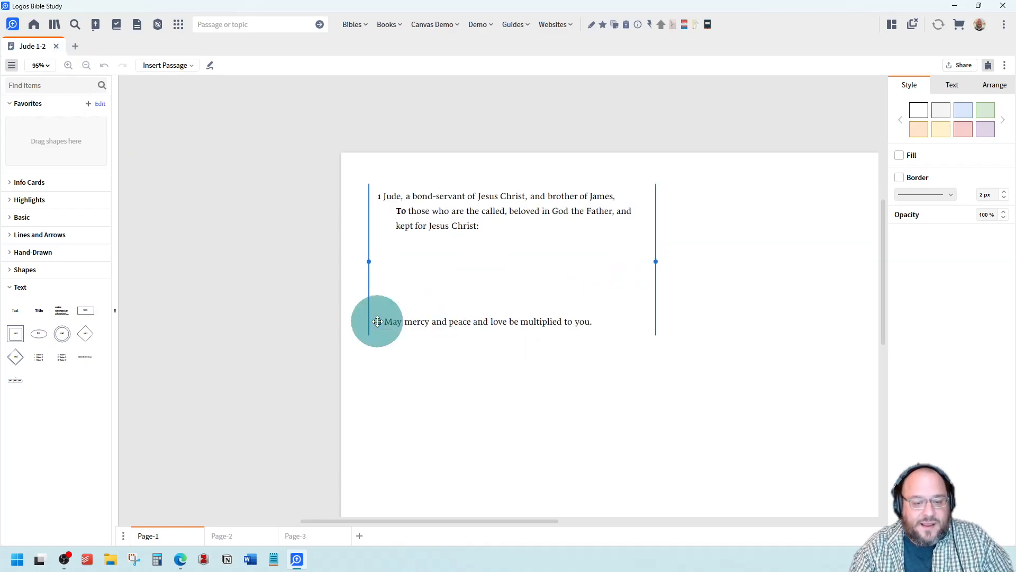
click(380, 322)
drag(381, 322, 379, 434)
scroll(296, 382, up, 1)
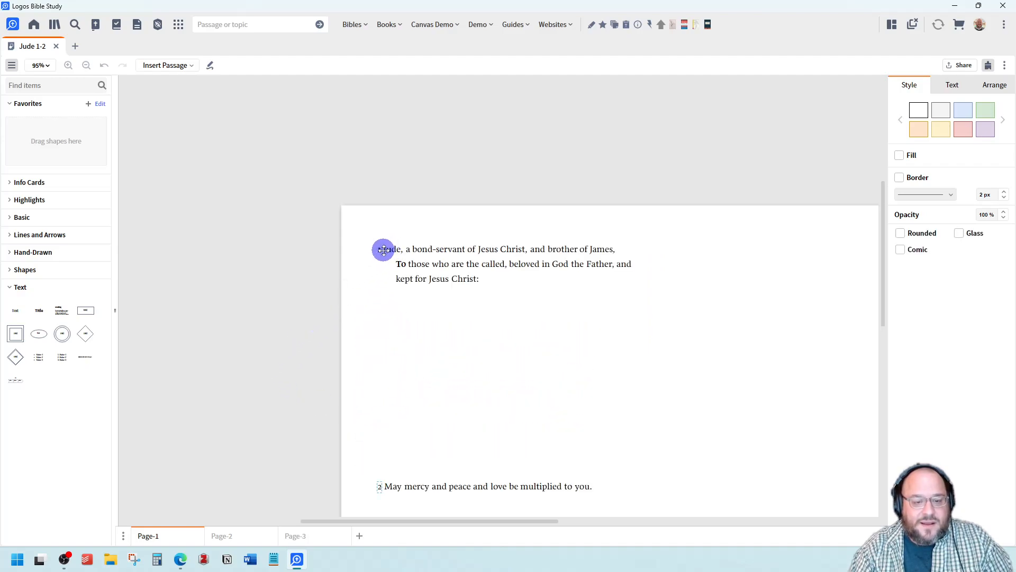
drag(377, 251, 378, 297)
click(283, 304)
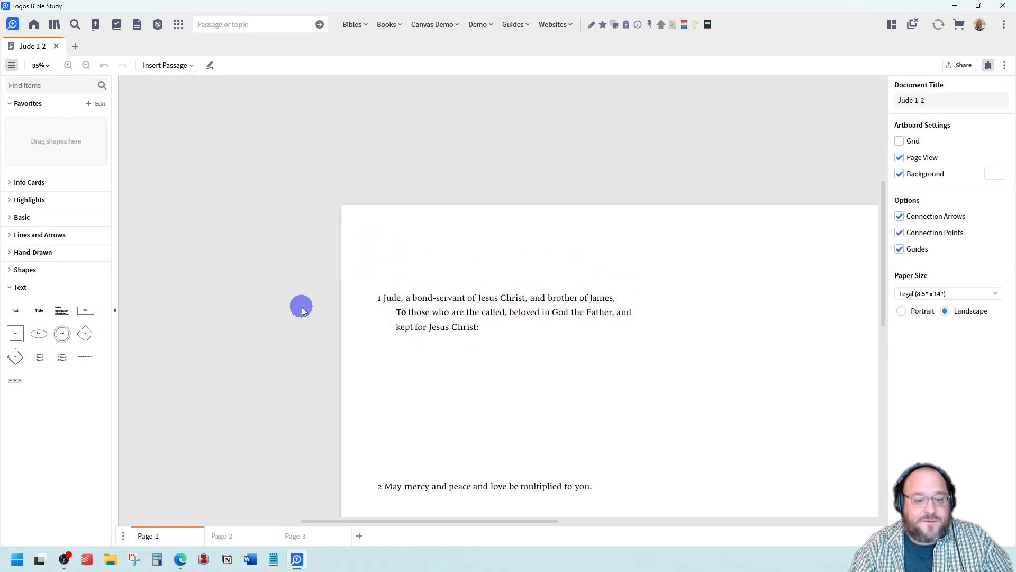
Add the word-details info card for "called" in verse 1 and place it in the gap between the two verses.
scroll(302, 304, down, 3)
scroll(487, 373, up, 1)
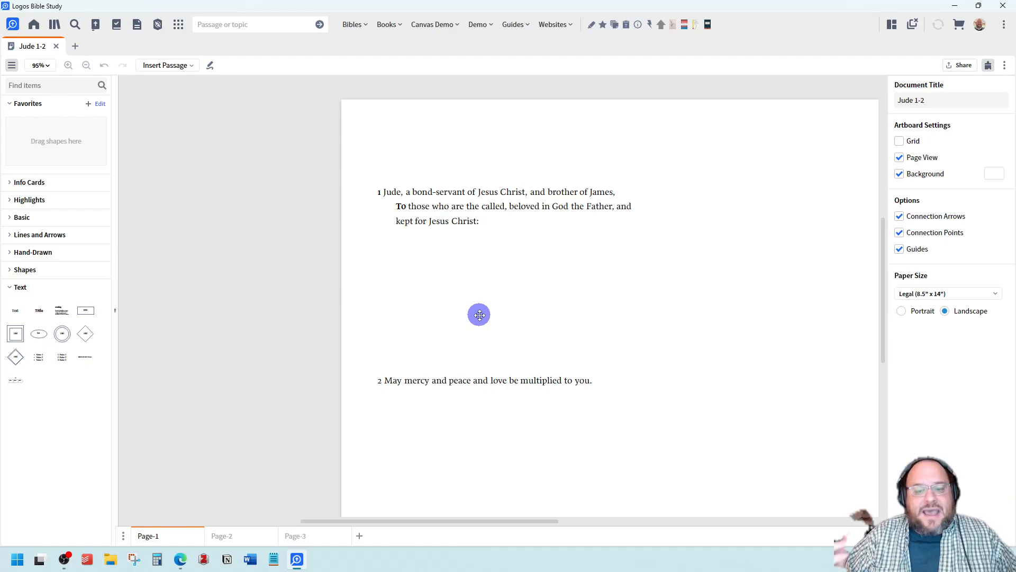
click(496, 207)
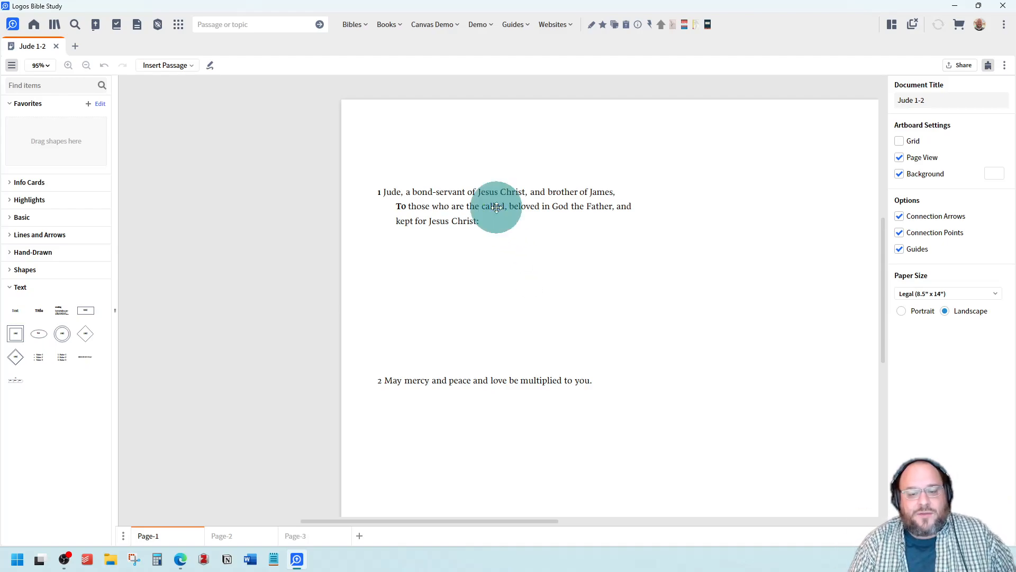
click(496, 207)
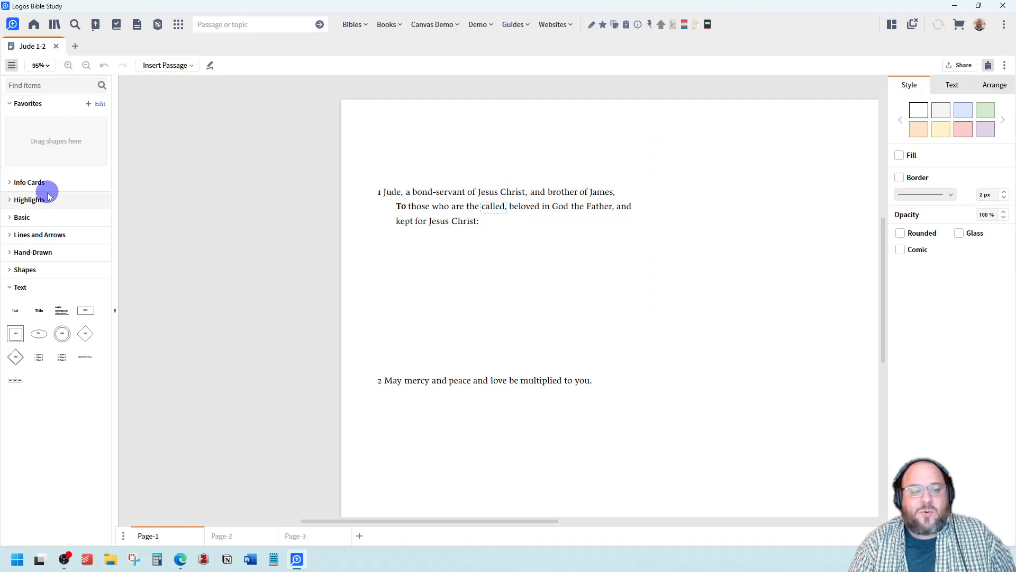
click(9, 182)
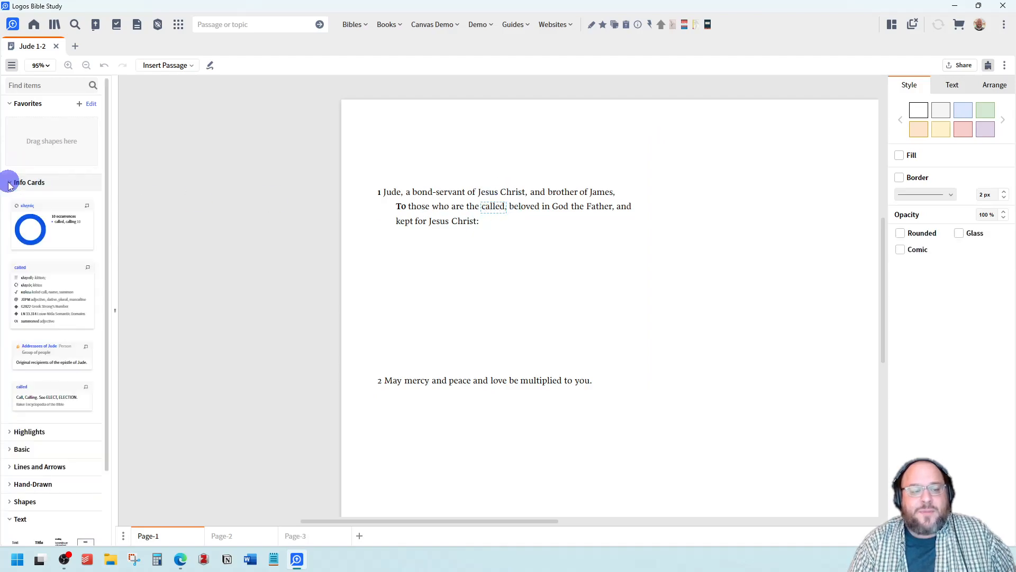
click(34, 278)
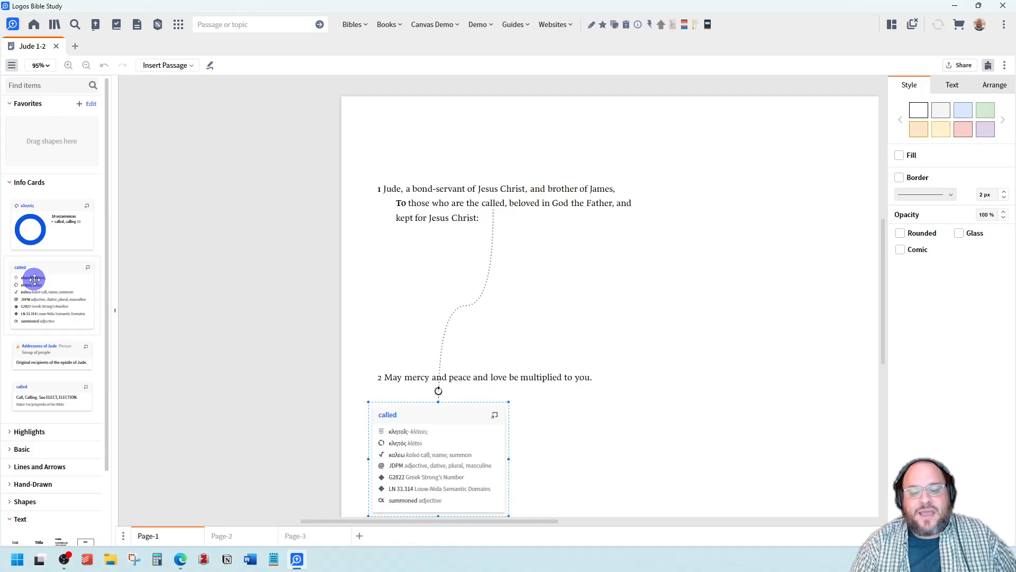
drag(431, 416, 432, 255)
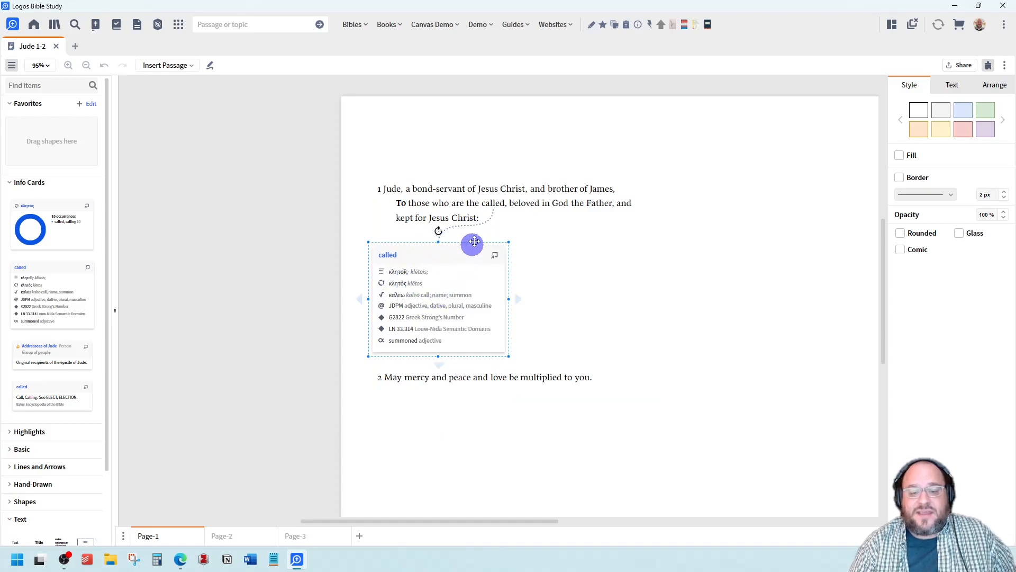
Change the connector between "called" and its info card to a solid red line.
click(480, 224)
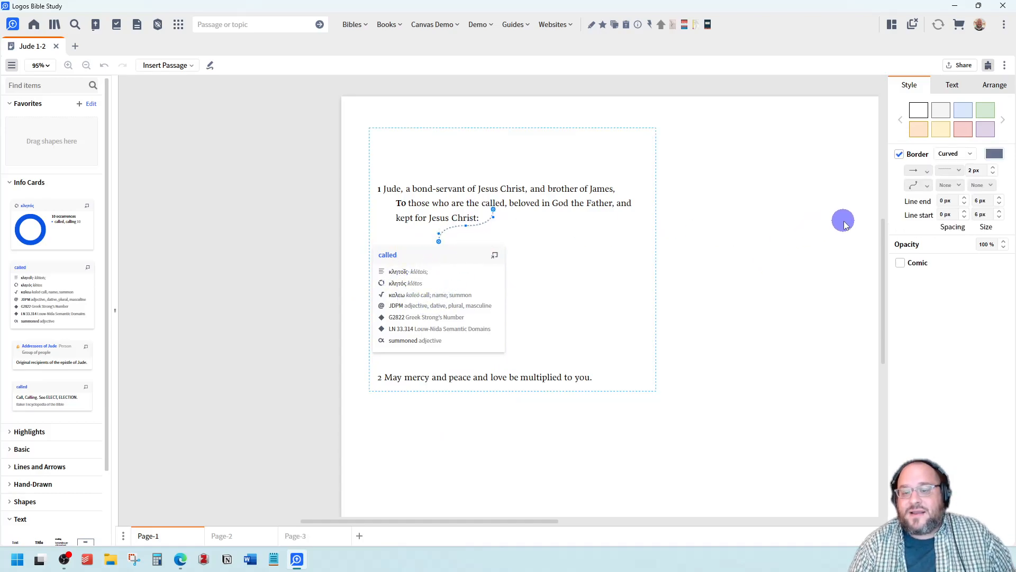
click(955, 176)
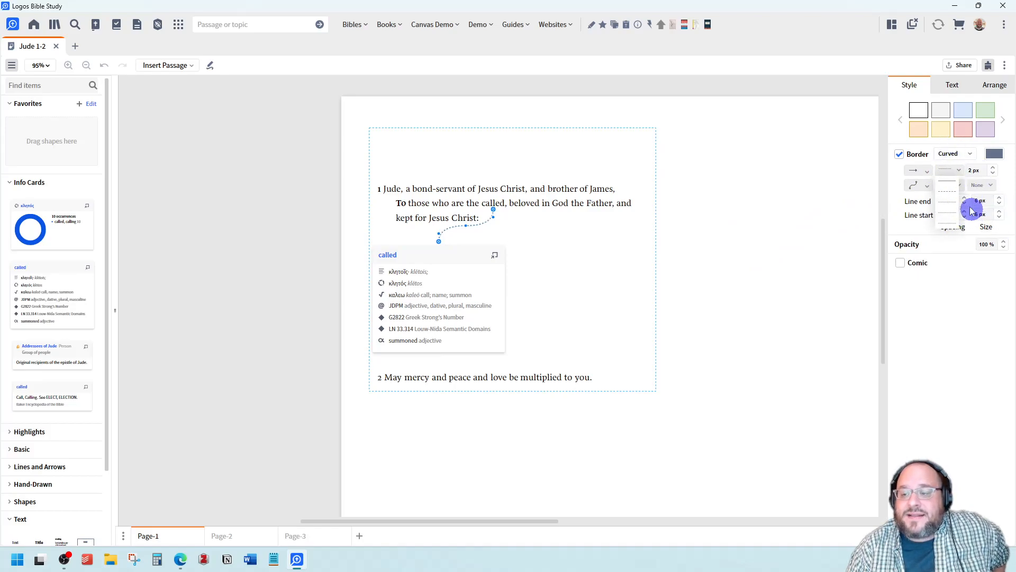
click(947, 184)
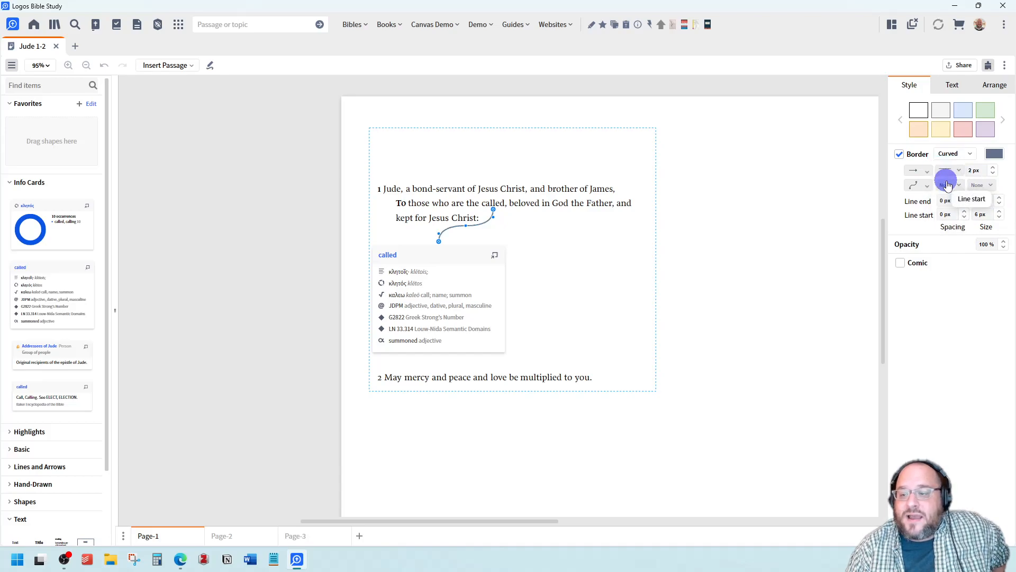
click(993, 154)
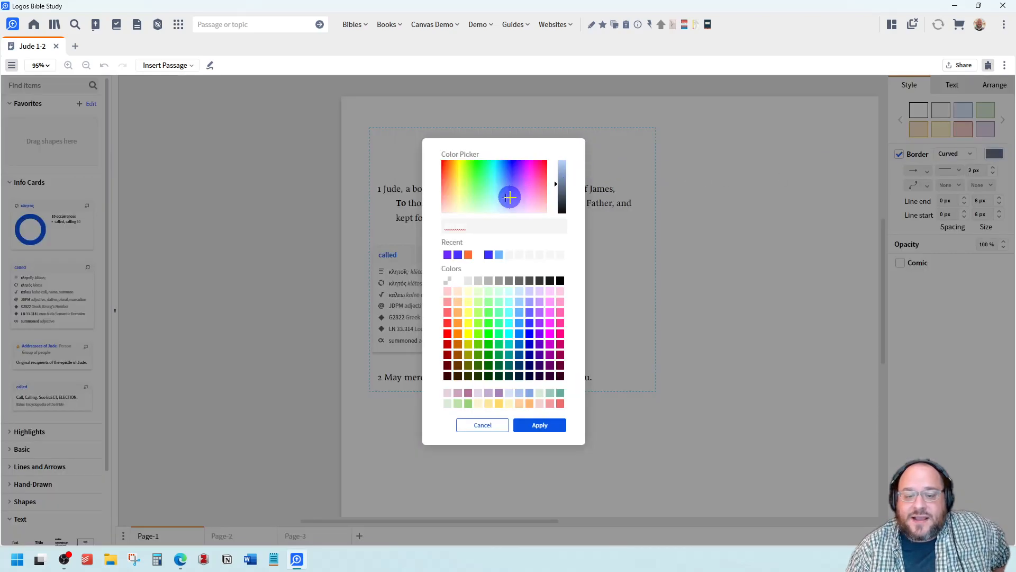
mouse_move(510, 197)
mouse_down()
mouse_move(556, 159)
mouse_move(533, 172)
mouse_move(542, 180)
mouse_up()
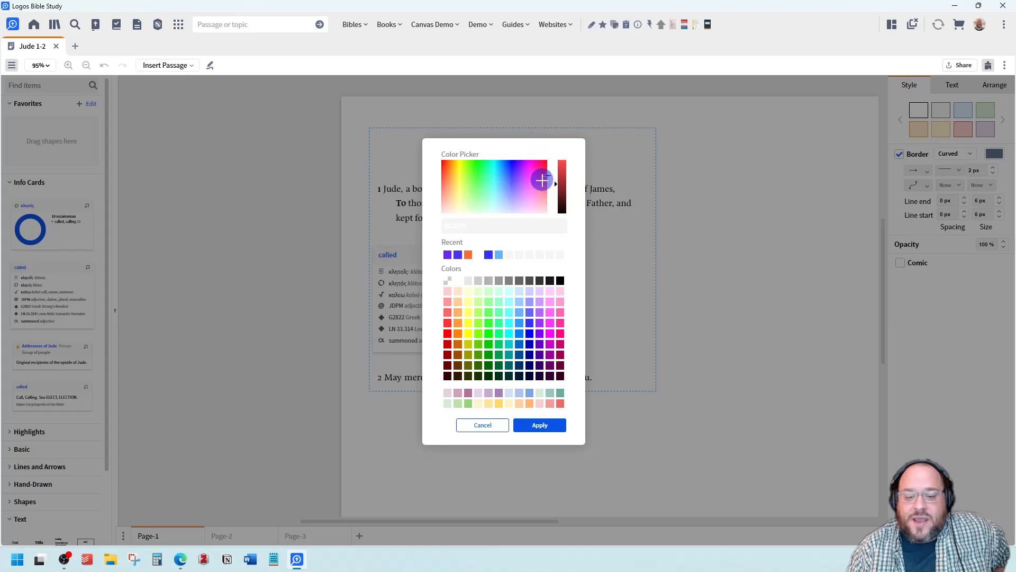
click(446, 344)
click(529, 424)
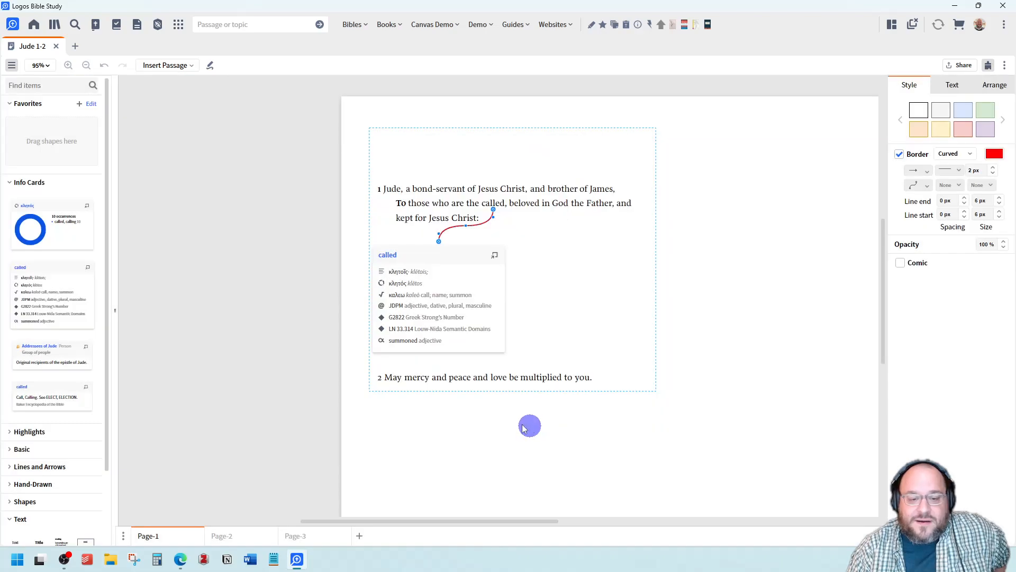
click(227, 329)
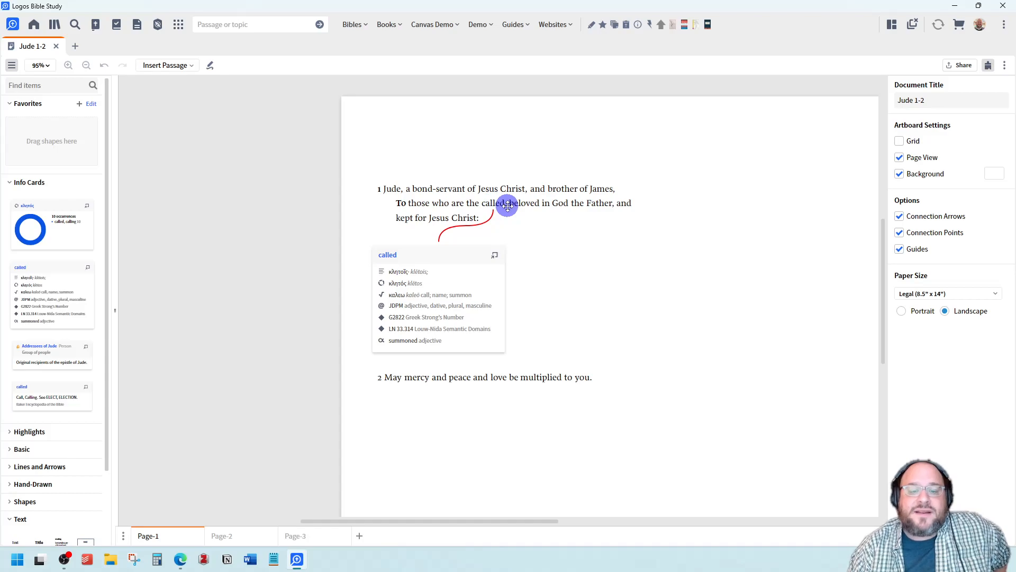
Add the word-details info card for "beloved" in verse 1 and place it beside the "called" card between the verses.
click(524, 203)
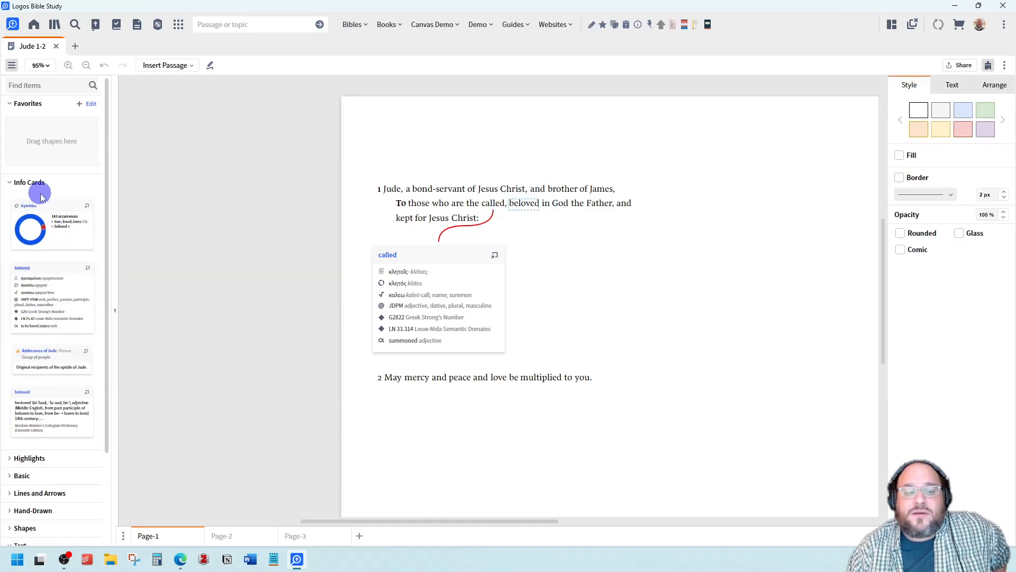
mouse_move(41, 299)
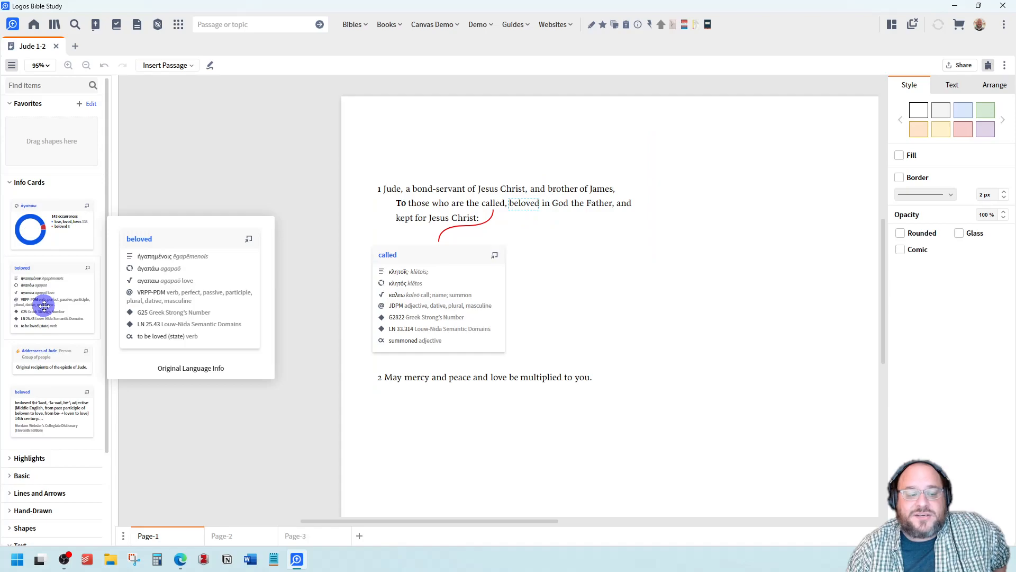
click(44, 271)
drag(444, 409, 594, 257)
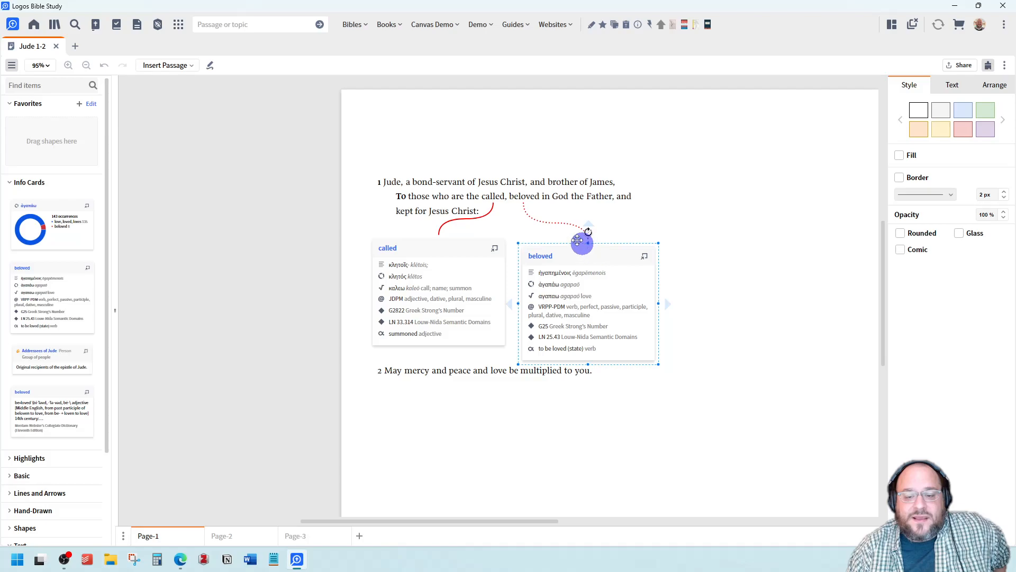
Change the connector between "beloved" and its info card to a solid line.
click(550, 222)
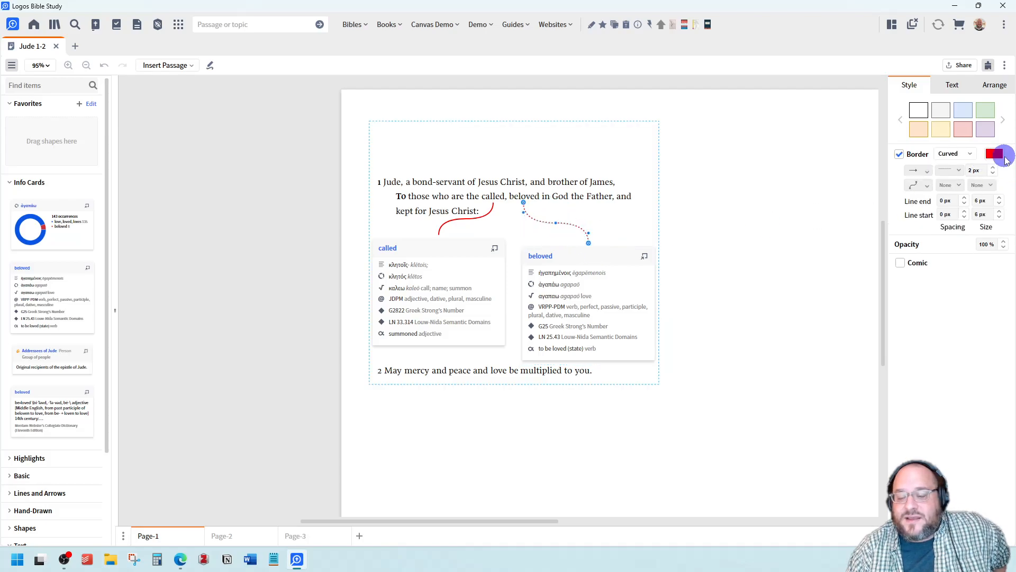
click(957, 177)
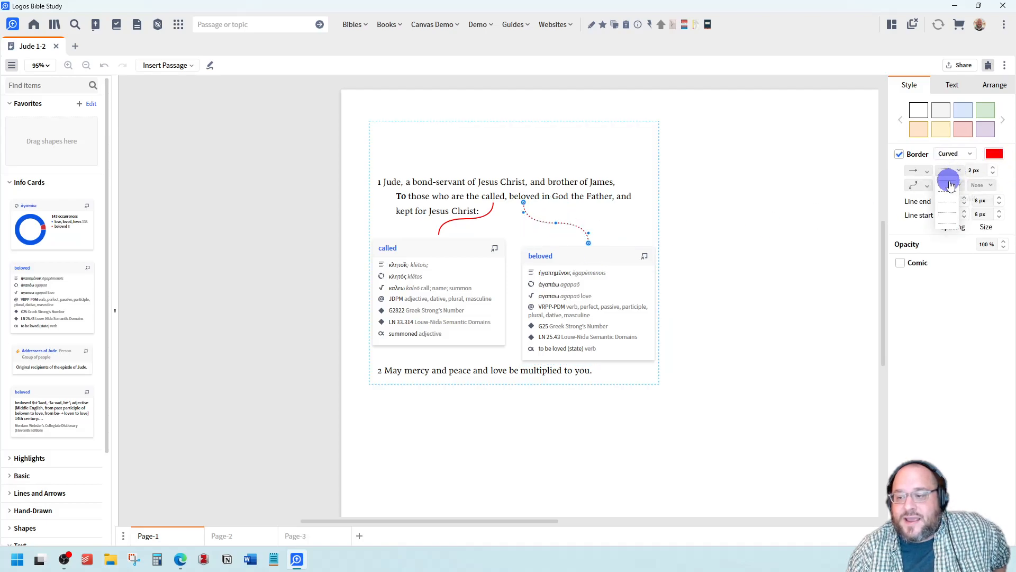
click(948, 182)
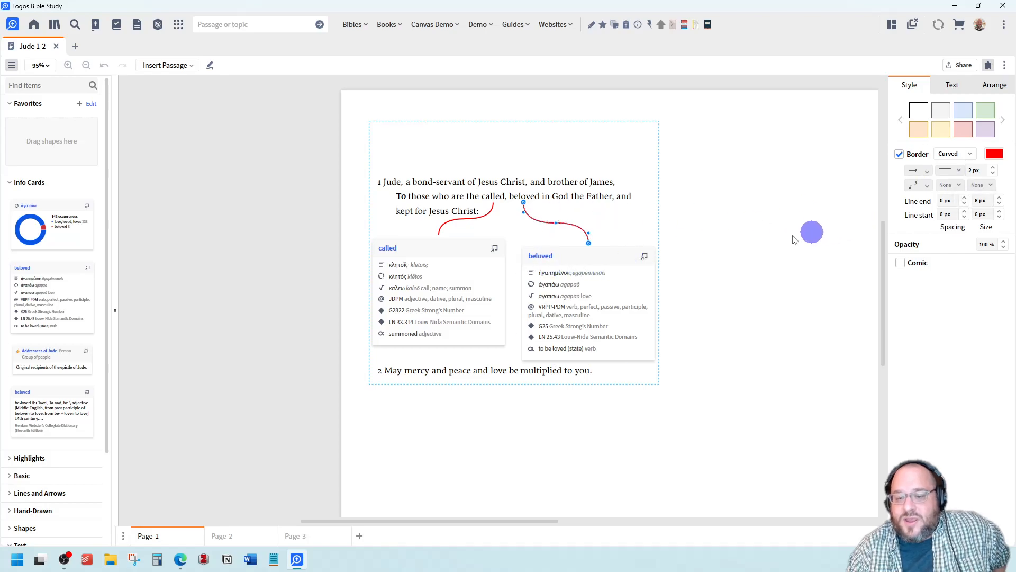
click(755, 241)
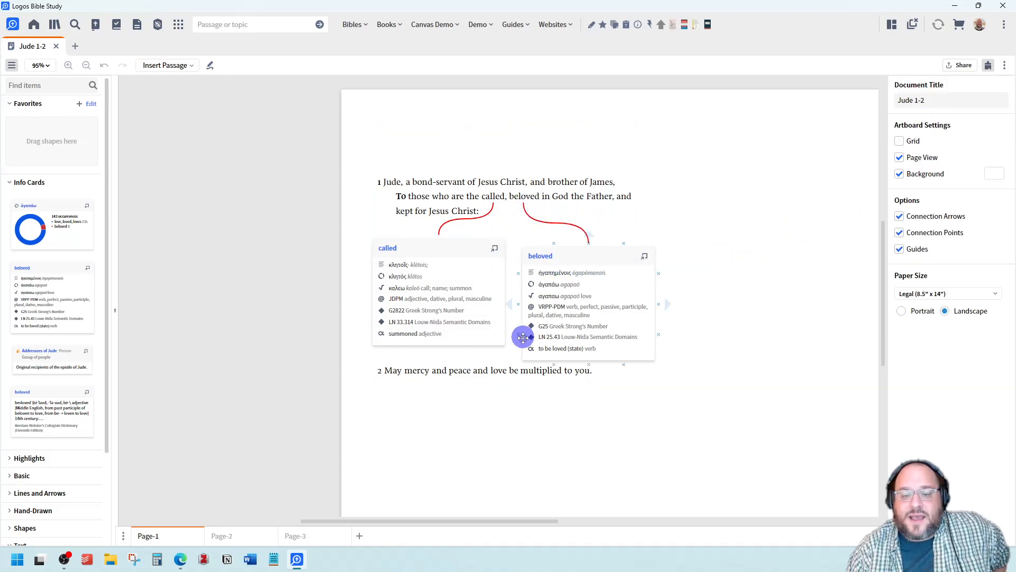
Add the word-details info card for "kept" in verse 1 and place it in the same row, beyond the "beloved" card.
click(406, 212)
click(406, 212)
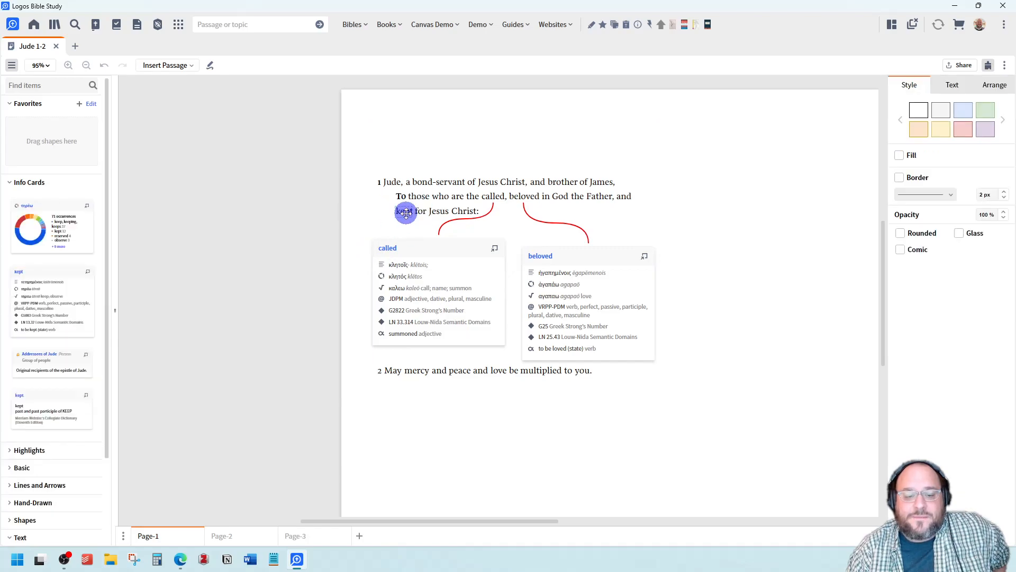
click(29, 297)
drag(412, 408, 726, 266)
Turn off the artboard grid.
click(632, 135)
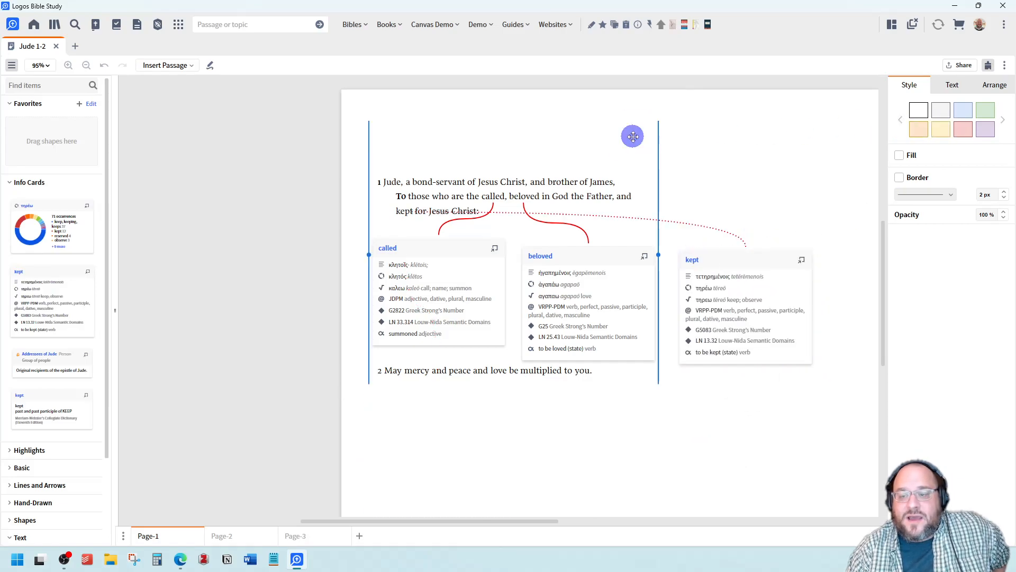
click(716, 117)
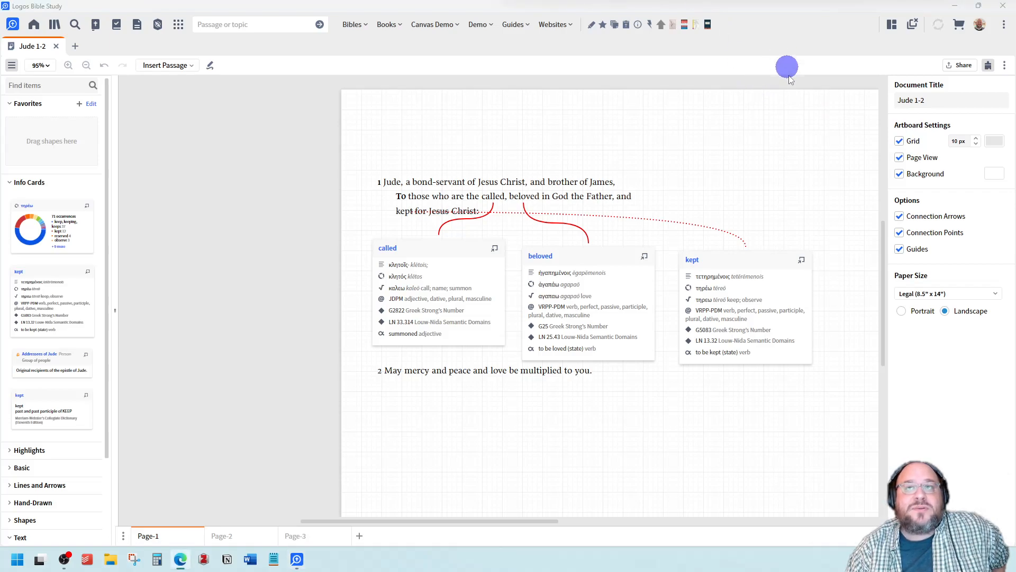
click(900, 141)
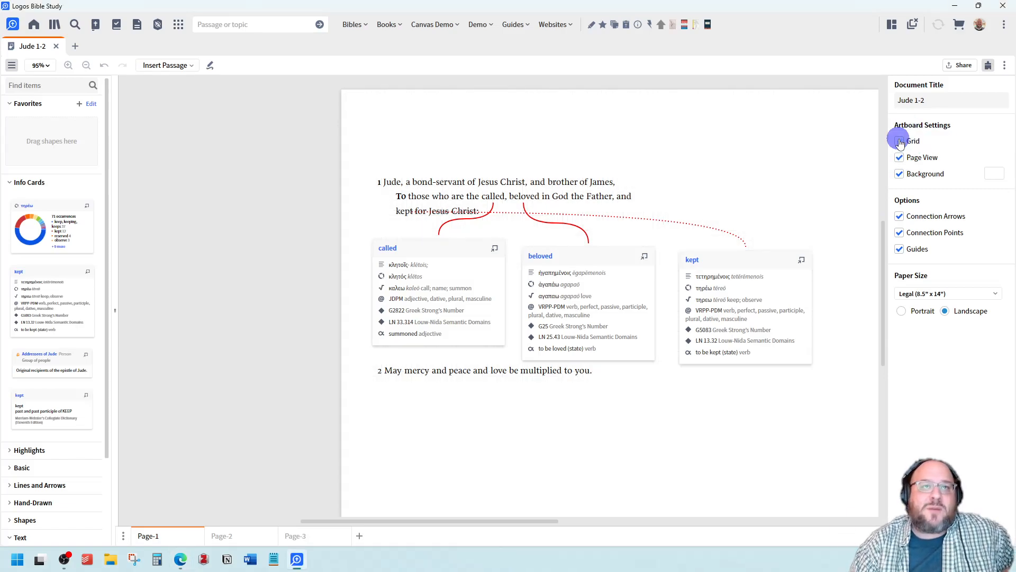
Change the connector between "kept" and its info card to a solid line.
click(638, 218)
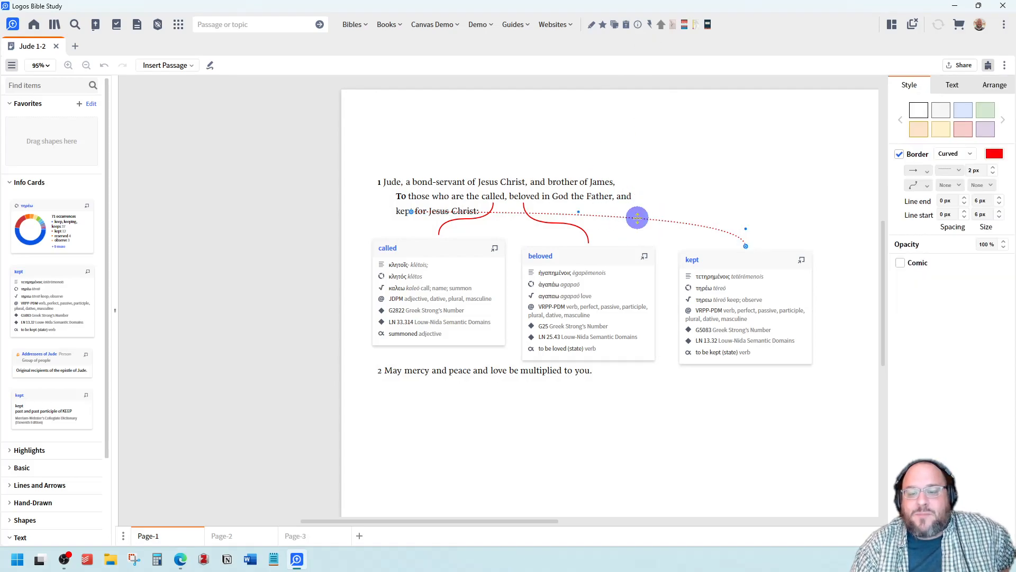
right_click(638, 218)
click(621, 217)
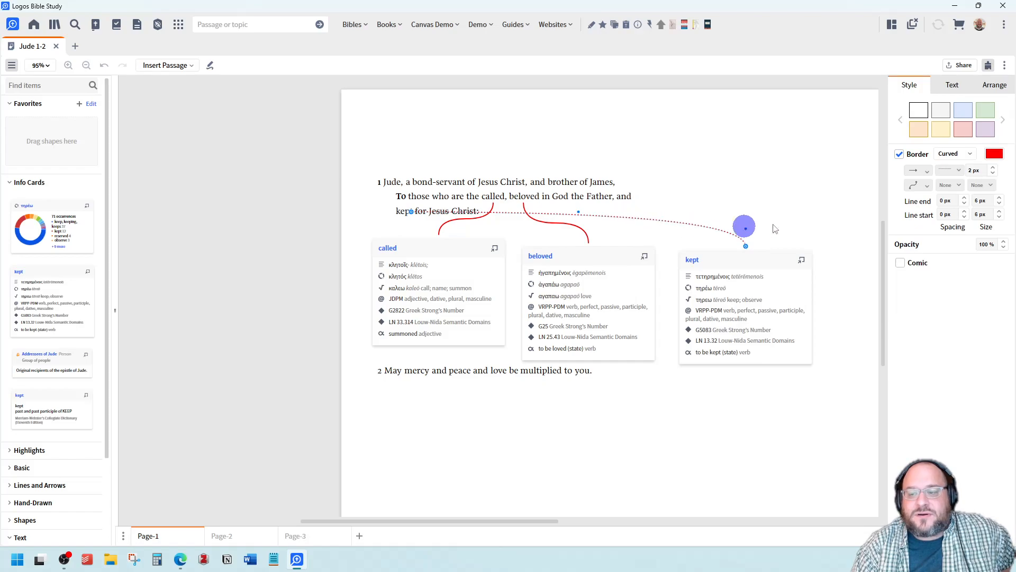
click(959, 175)
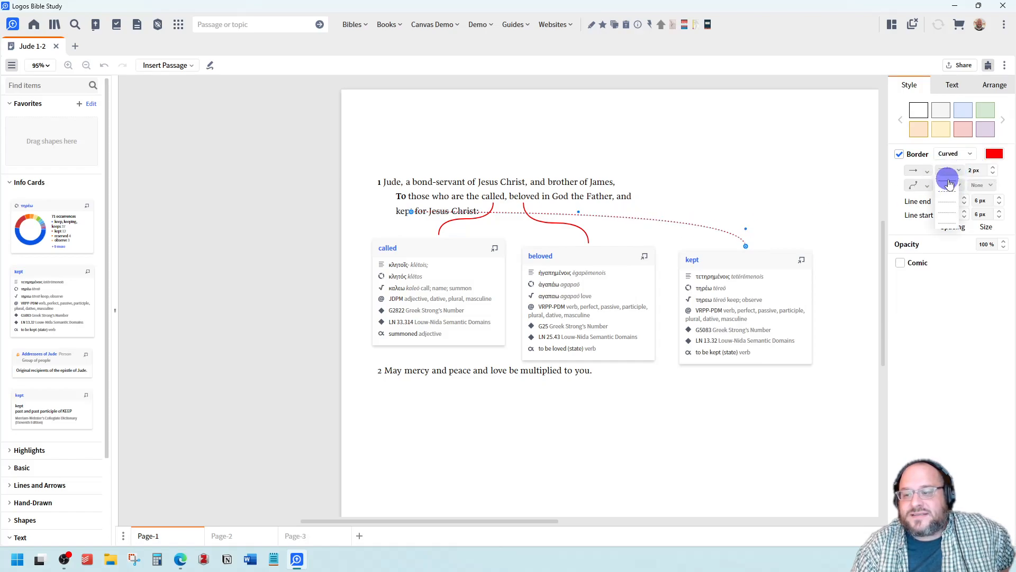
click(947, 183)
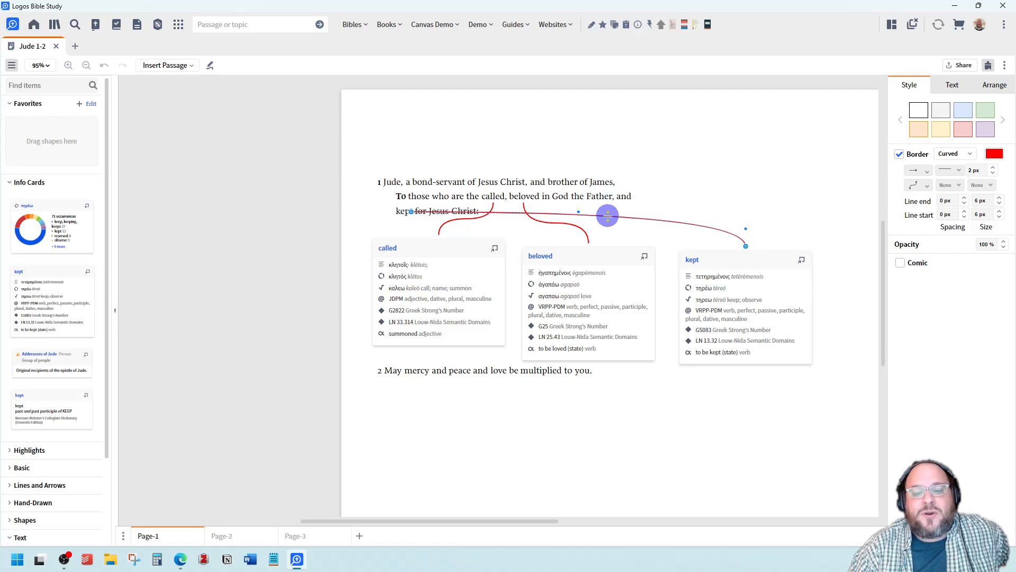
Bring the connector between "kept" and its info card to the front.
right_click(582, 214)
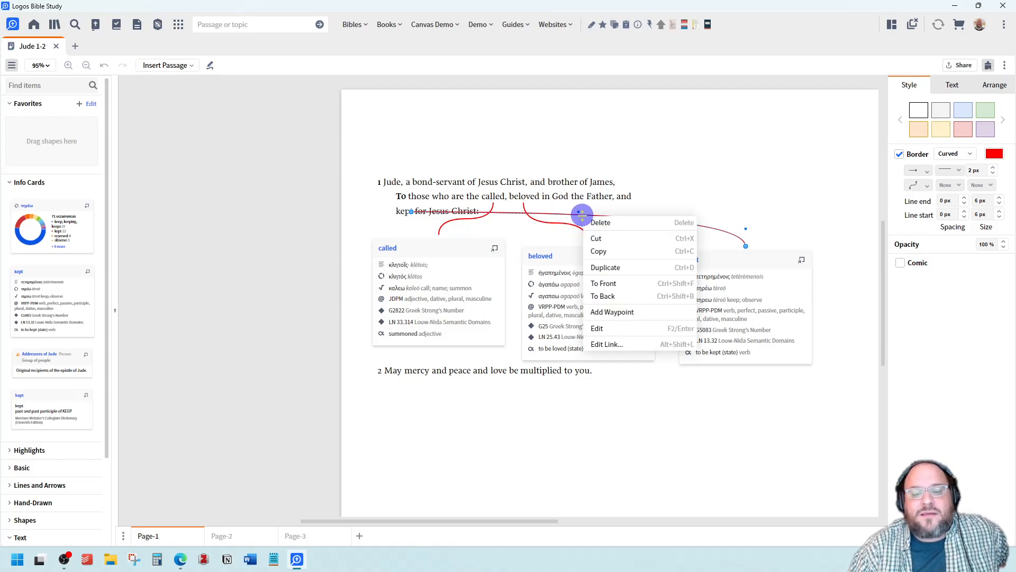
click(603, 284)
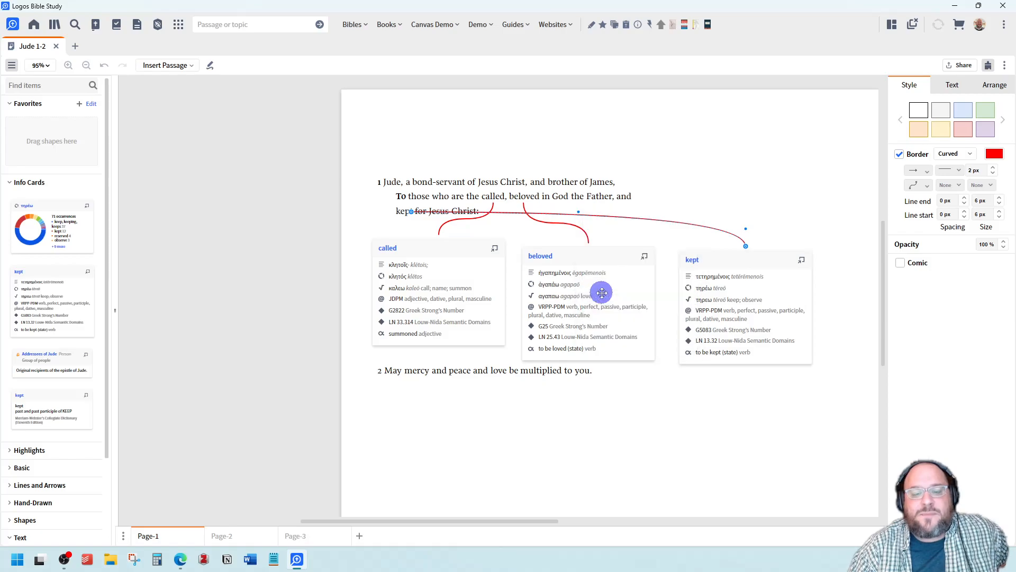
right_click(605, 215)
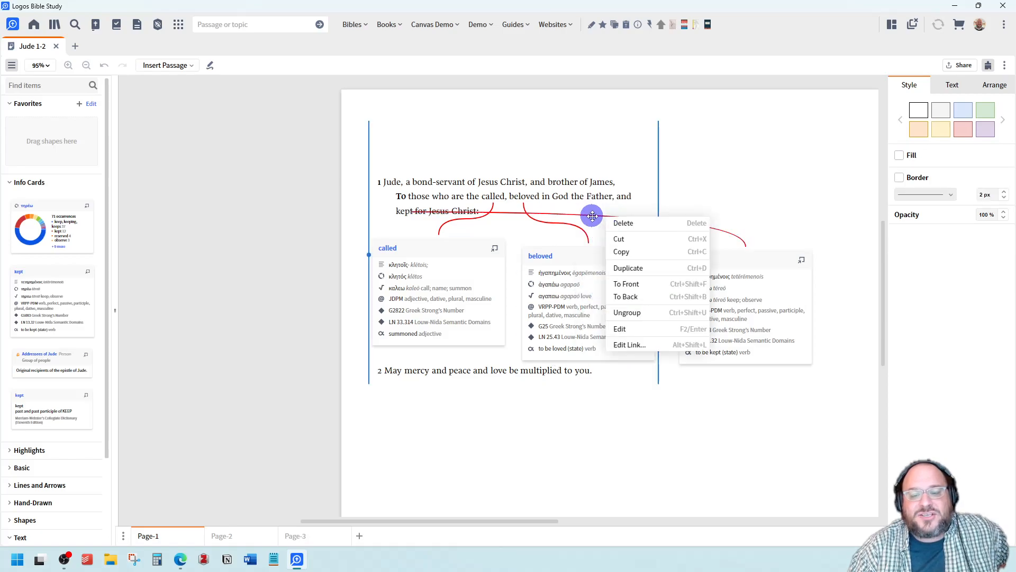
click(737, 198)
click(608, 216)
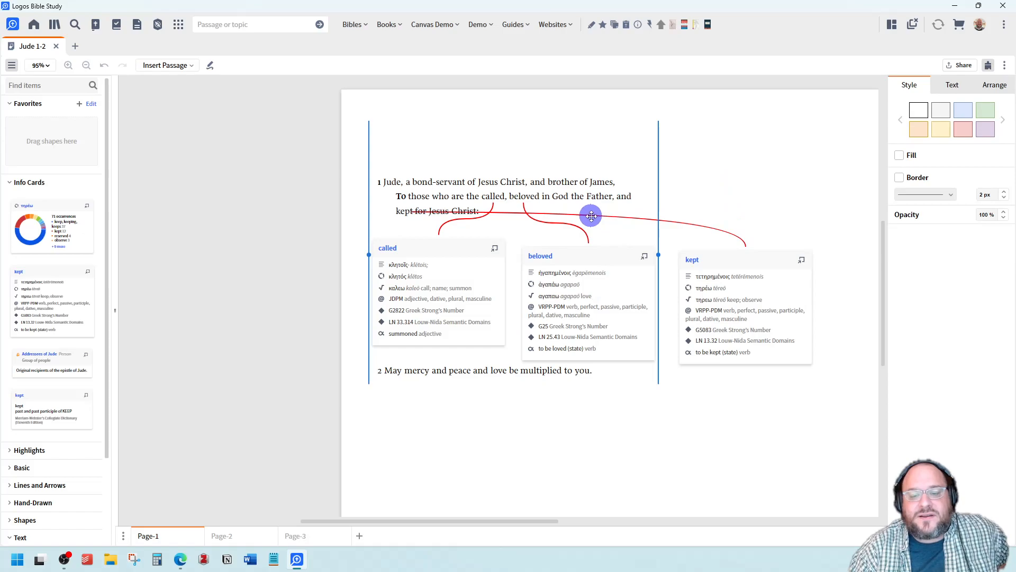
Lower the "kept" connector so it runs beneath the last line of verse 1 instead of through the text.
click(674, 222)
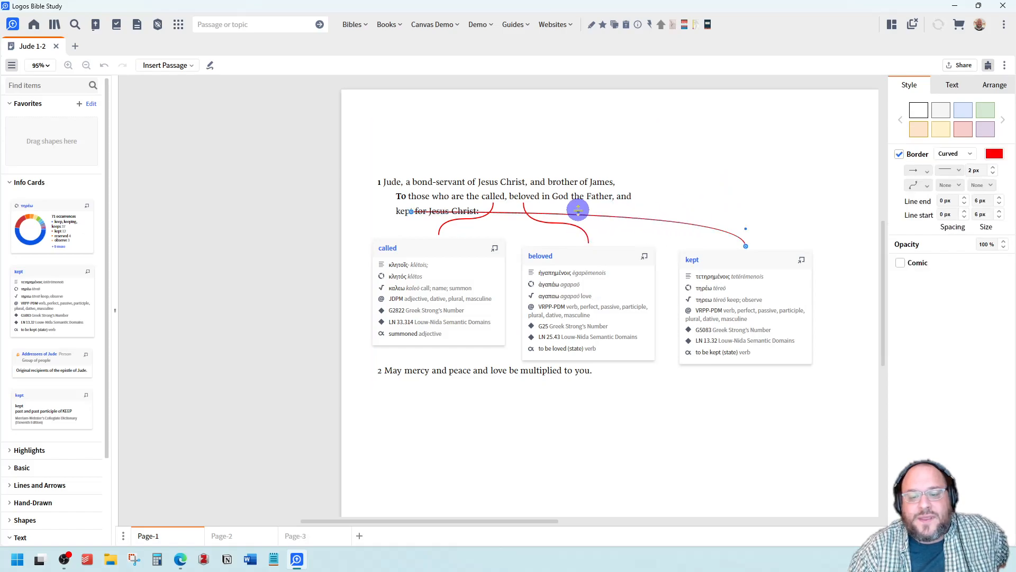
drag(578, 211, 575, 224)
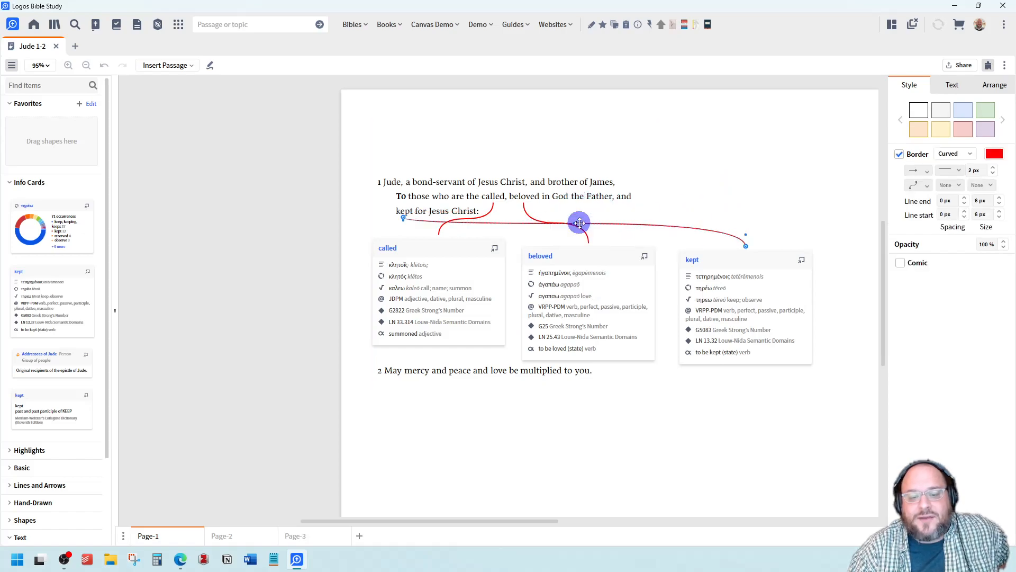
click(281, 233)
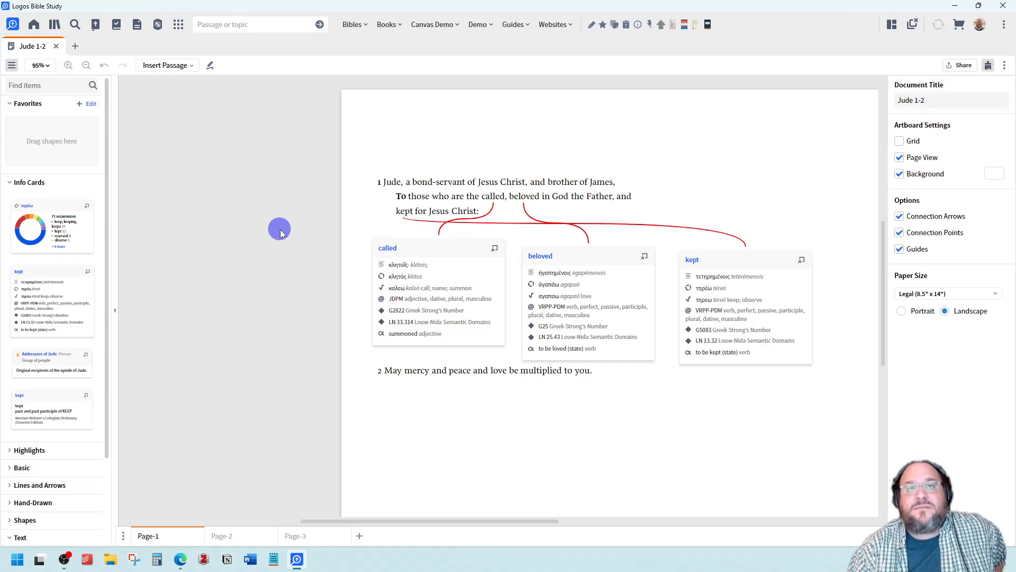
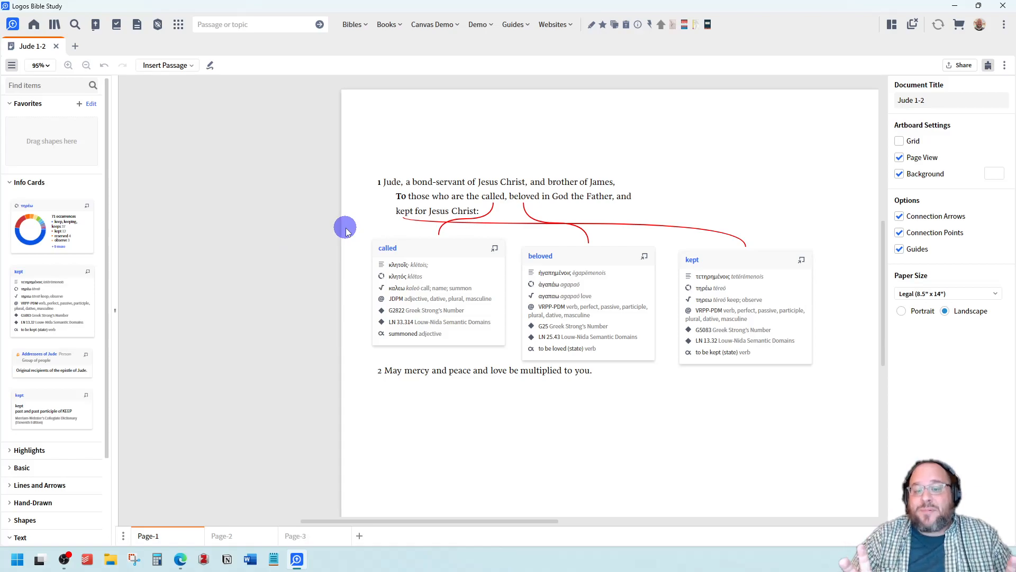
Add an orange filled oval highlight and fit it over the word "called" in verse 1.
click(11, 182)
click(9, 199)
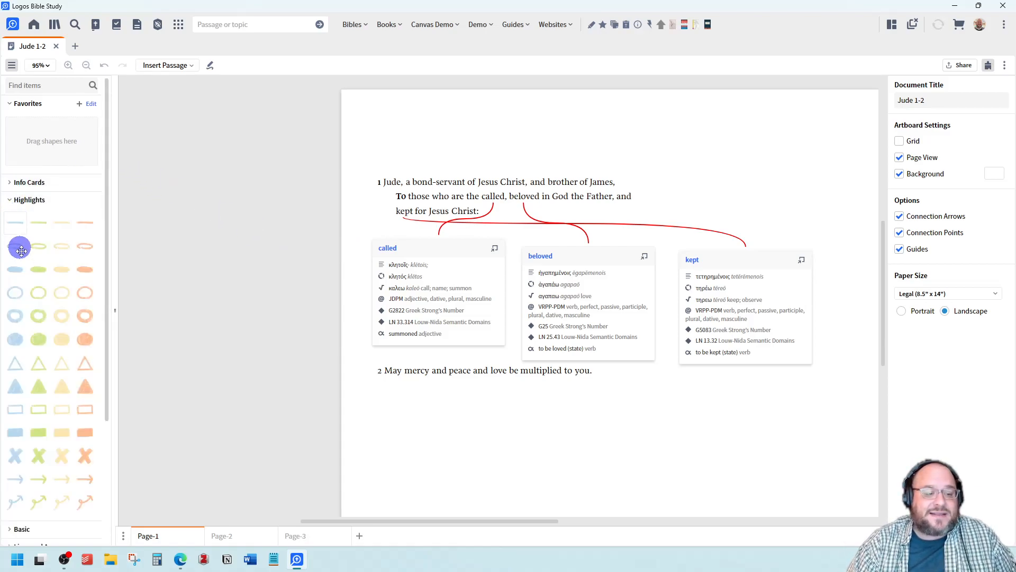
scroll(74, 317, down, 4)
scroll(61, 363, up, 4)
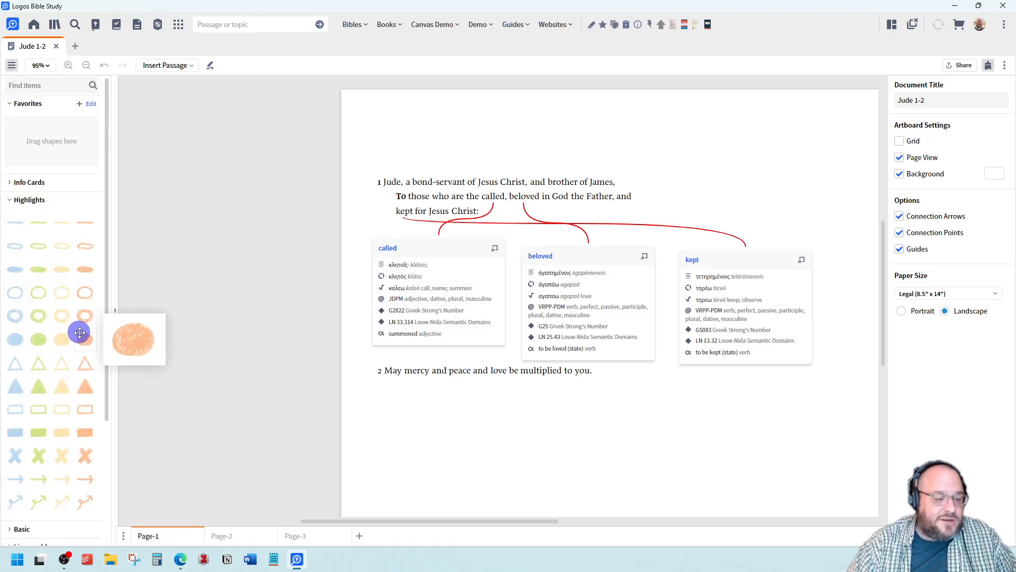
click(84, 266)
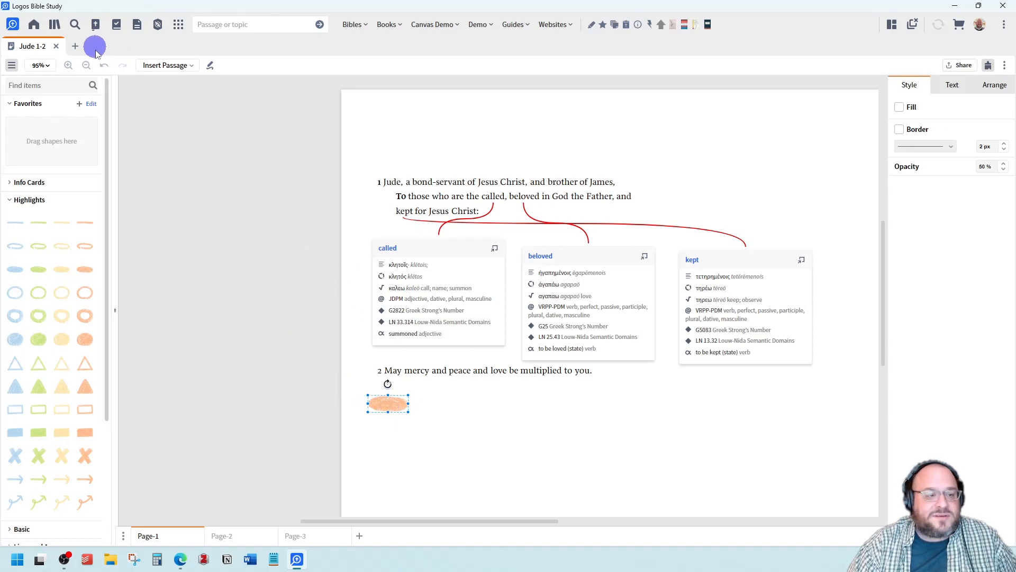
click(67, 66)
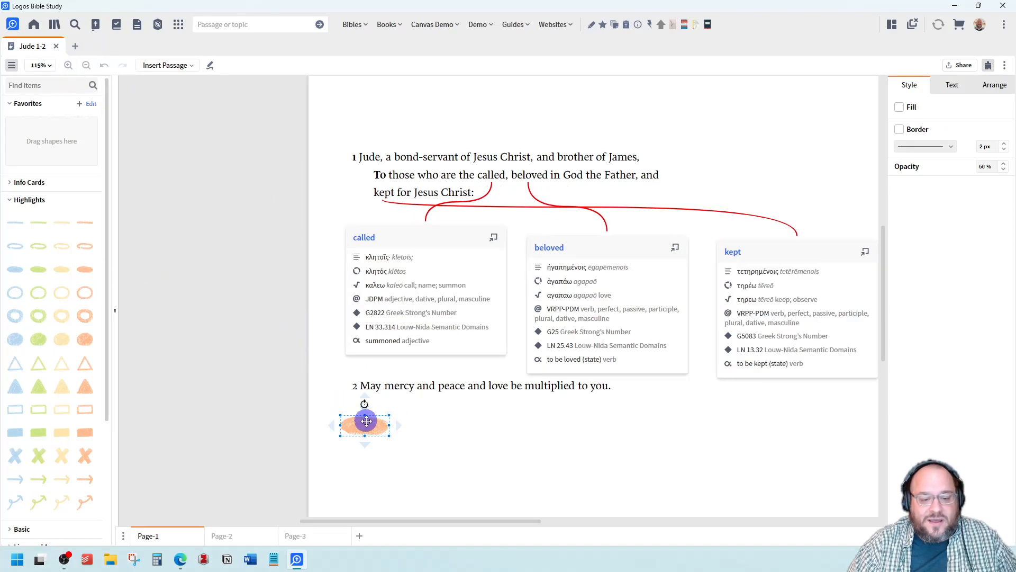
drag(364, 424, 475, 176)
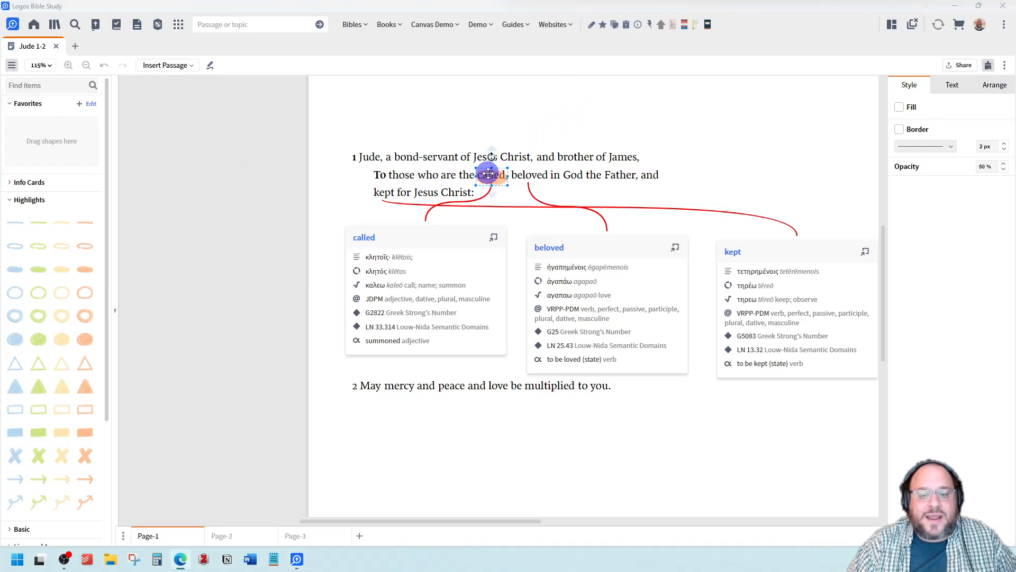
Duplicate the orange highlight on "called" and fit the copy over "beloved".
right_click(488, 173)
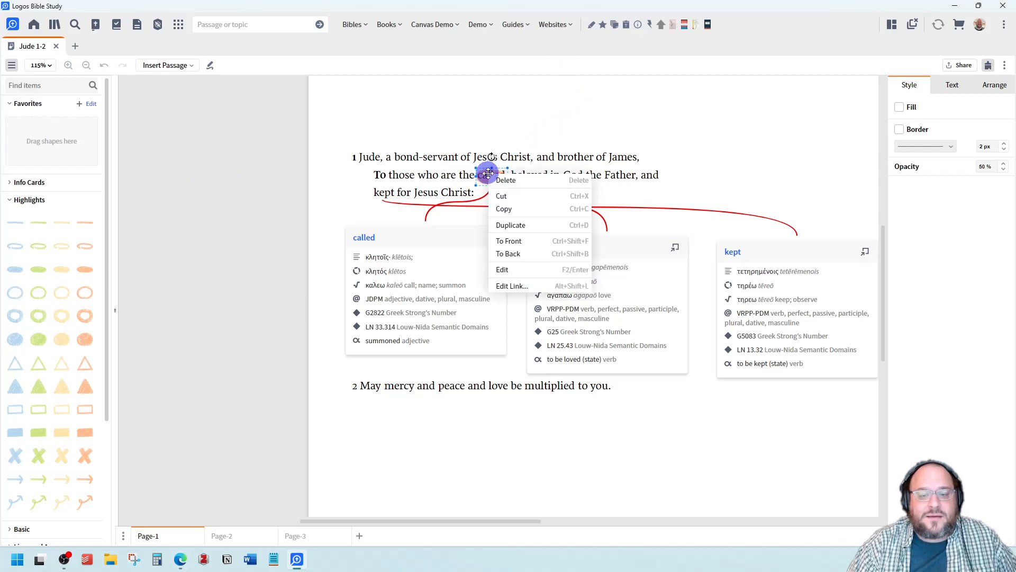
click(506, 243)
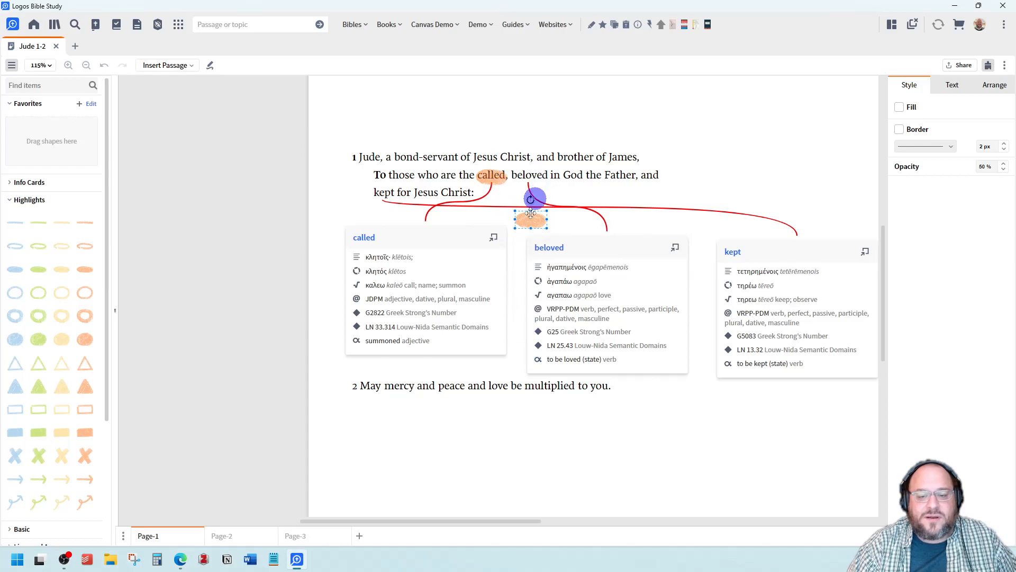
click(530, 221)
drag(529, 222, 553, 178)
Duplicate the orange highlight on "beloved" and fit the copy over "kept" in verse 1.
right_click(527, 180)
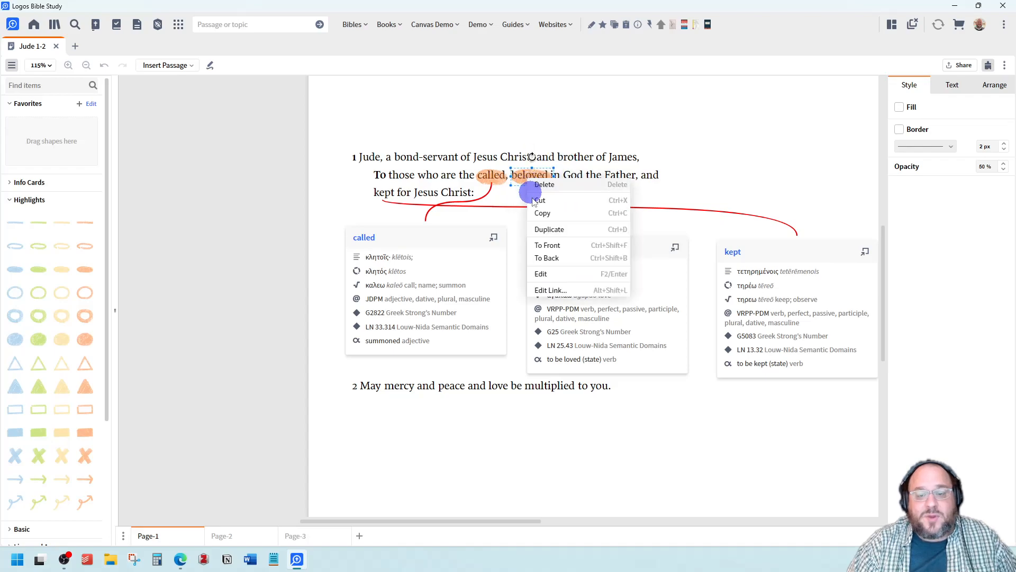
click(530, 225)
drag(571, 218, 382, 190)
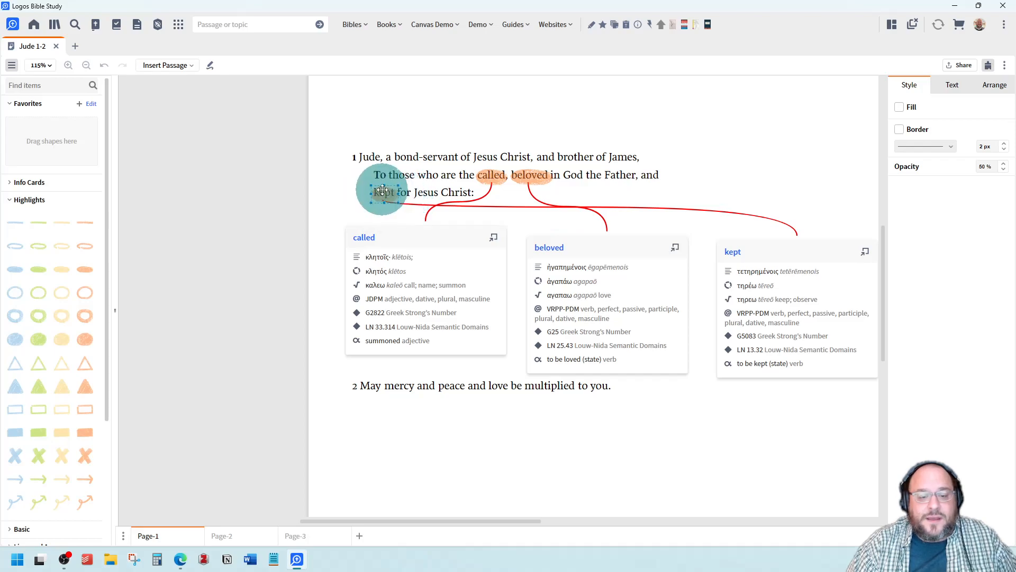
click(289, 197)
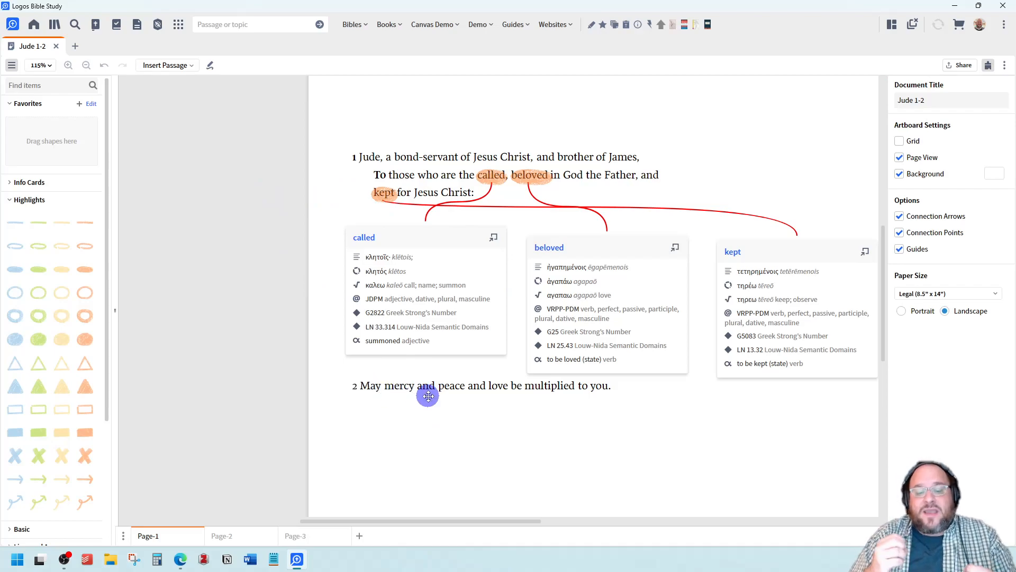
Add the word-details info card for "mercy" below verse 2.
click(401, 388)
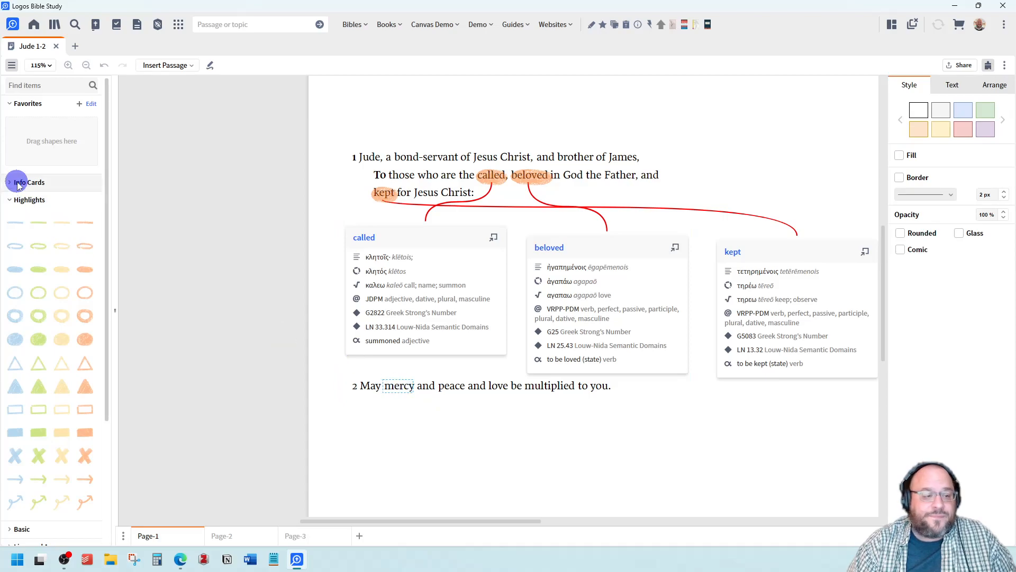
click(6, 185)
click(46, 318)
scroll(391, 420, down, 3)
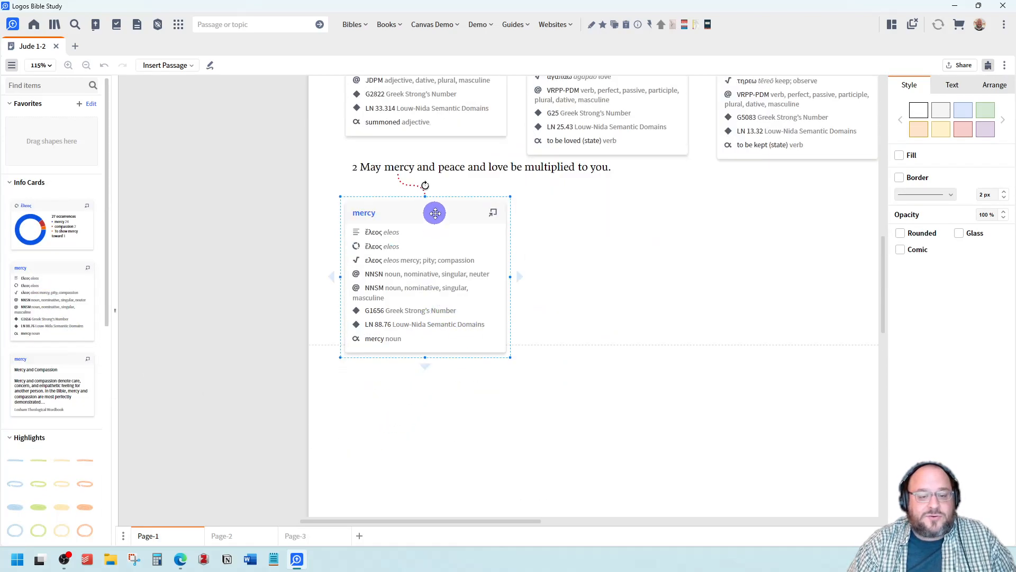
Shift the verses with their highlights and cards up the page and reposition the "mercy" card just below verse 2.
drag(433, 212, 433, 196)
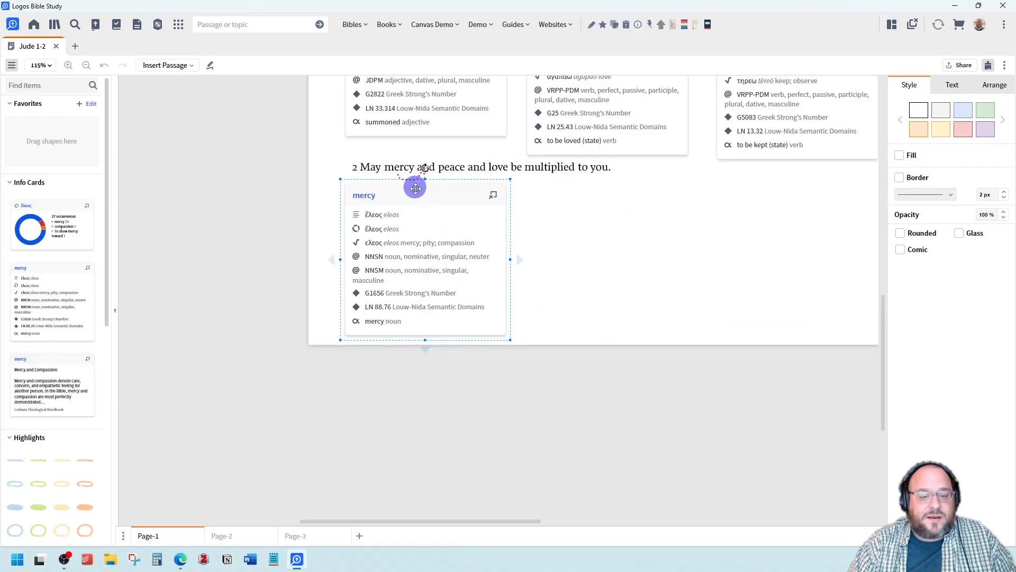
scroll(417, 209, up, 5)
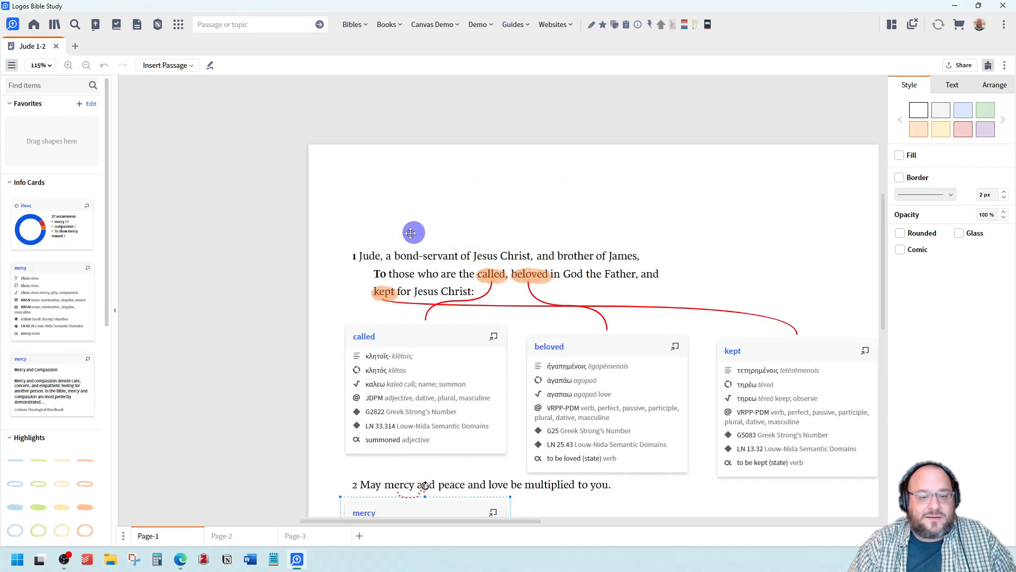
click(241, 201)
drag(236, 133, 898, 516)
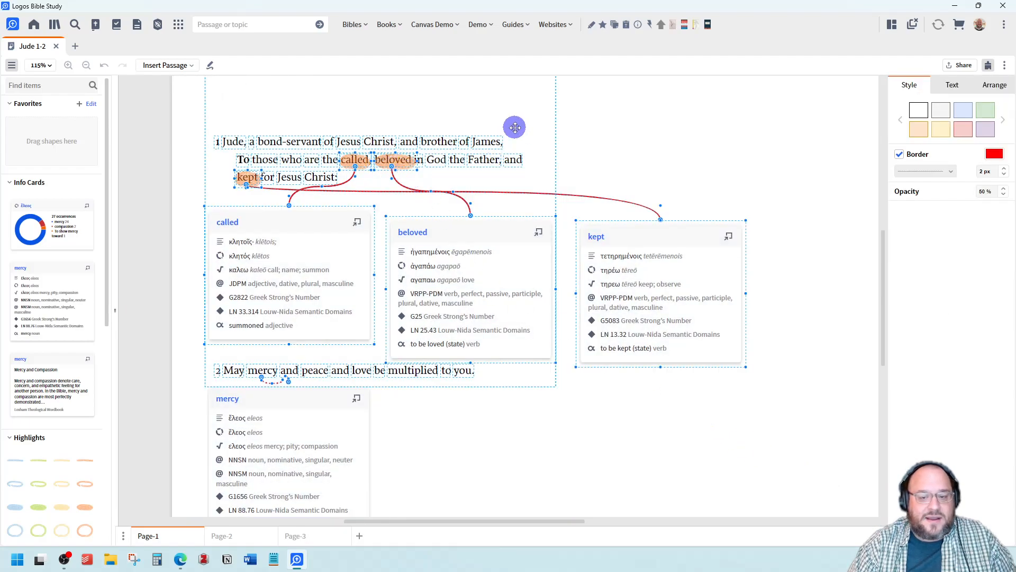
drag(515, 123, 513, 94)
drag(301, 393, 299, 365)
scroll(141, 415, down, 2)
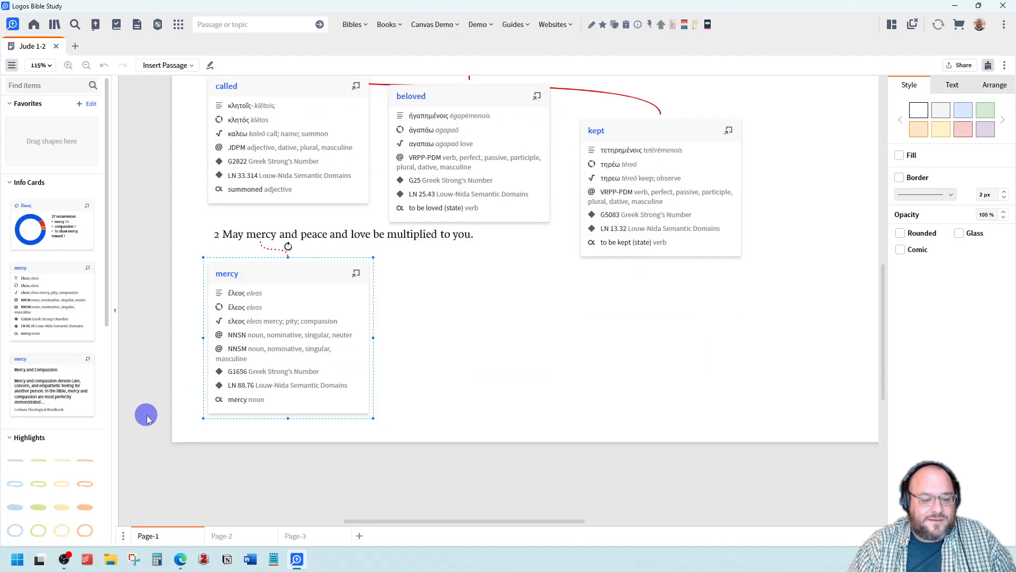
Change the connector between "mercy" in verse 2 and its card to a solid line.
click(154, 346)
click(269, 246)
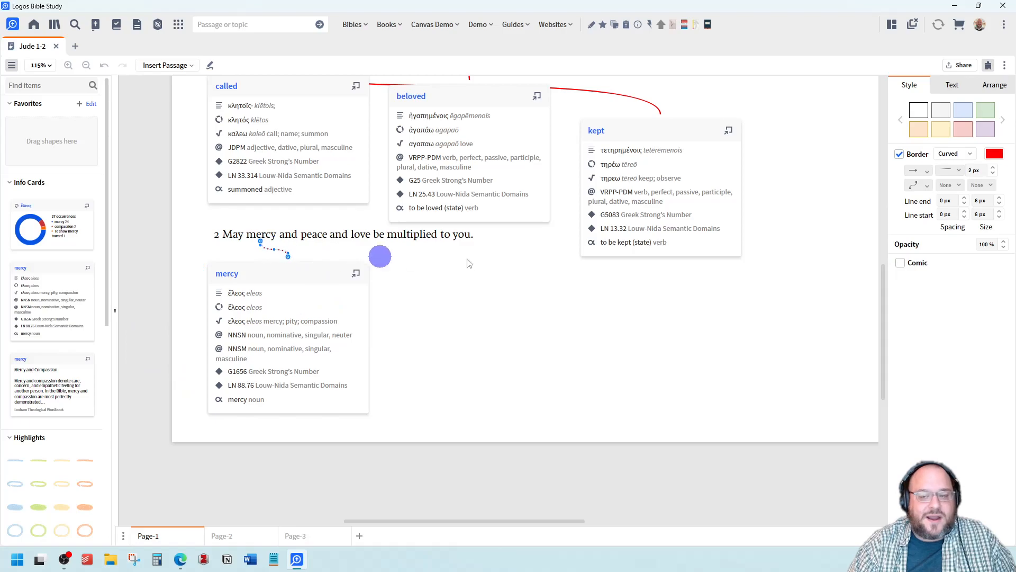
click(953, 170)
click(948, 181)
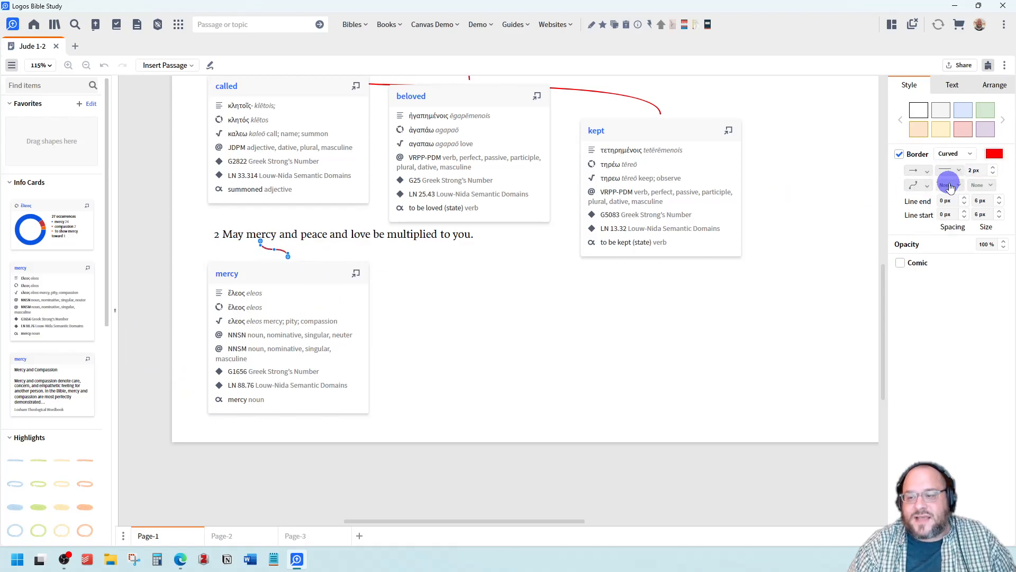
click(136, 295)
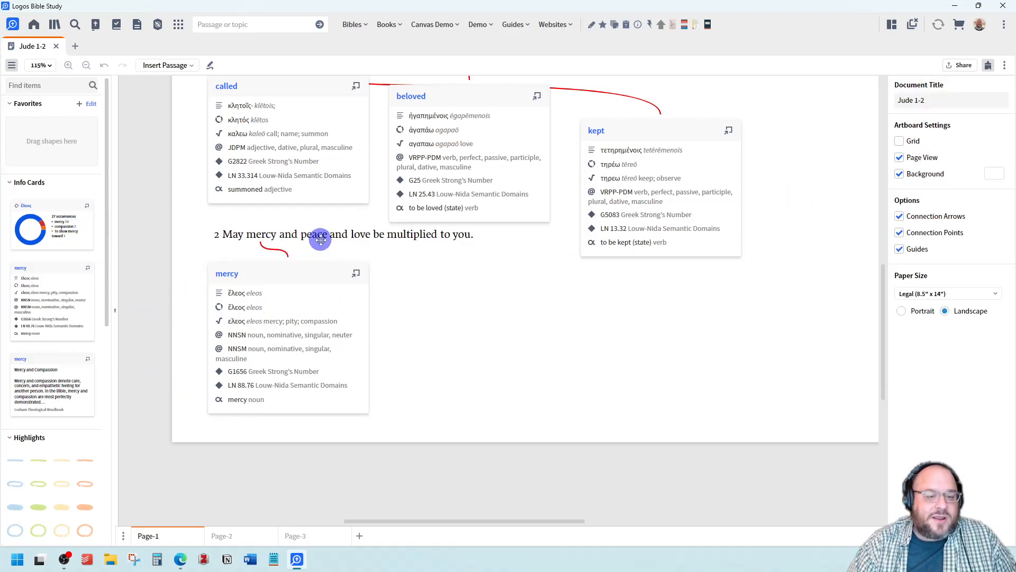
Add the Original Language Info card for "peace" and place it beside the "mercy" card below verse 2.
click(314, 236)
click(316, 233)
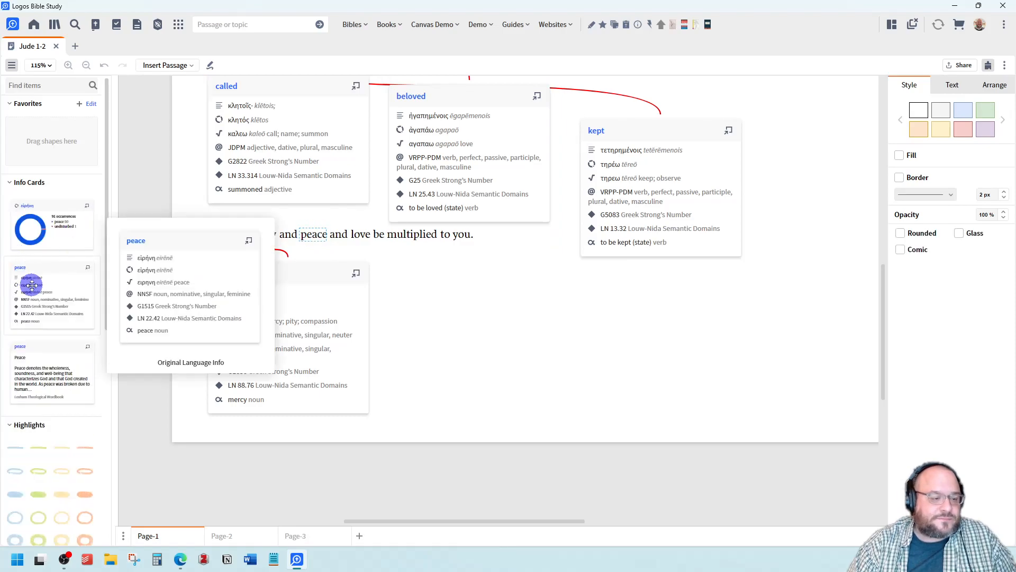
click(39, 284)
drag(274, 391, 462, 228)
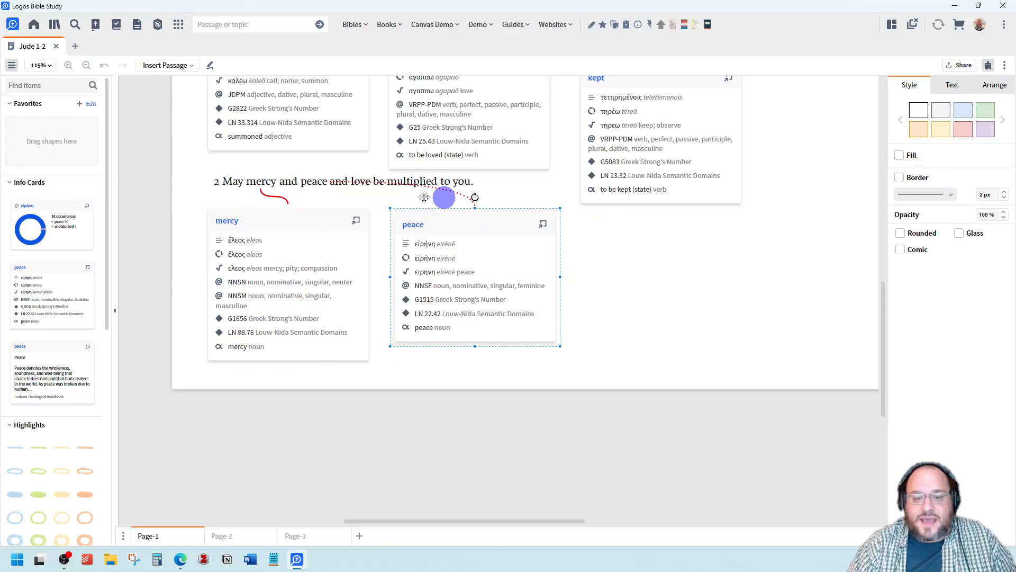
Make the "peace" connector a solid line and reroute it to run beneath the verse 2 text.
click(450, 194)
click(950, 171)
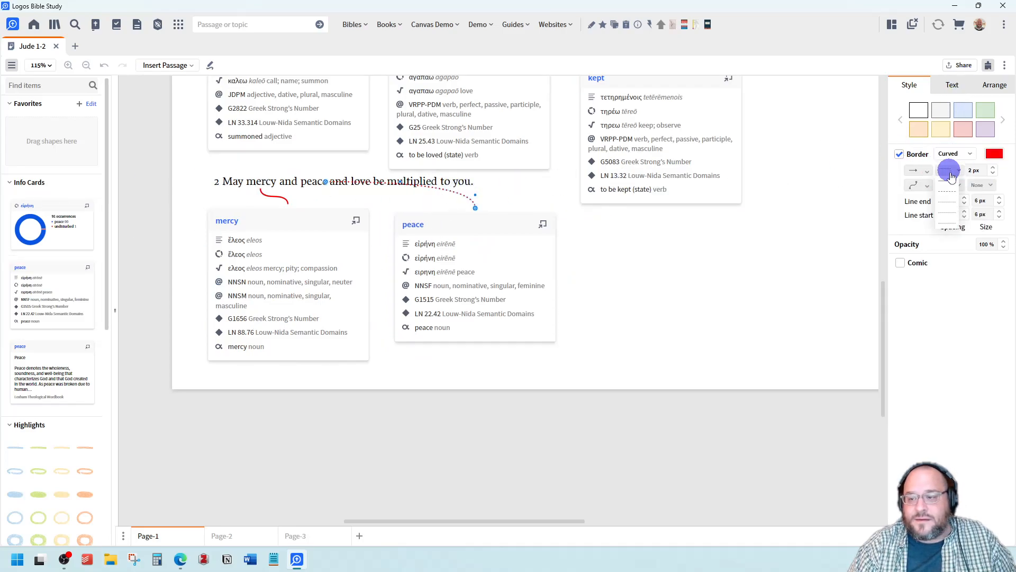
click(950, 185)
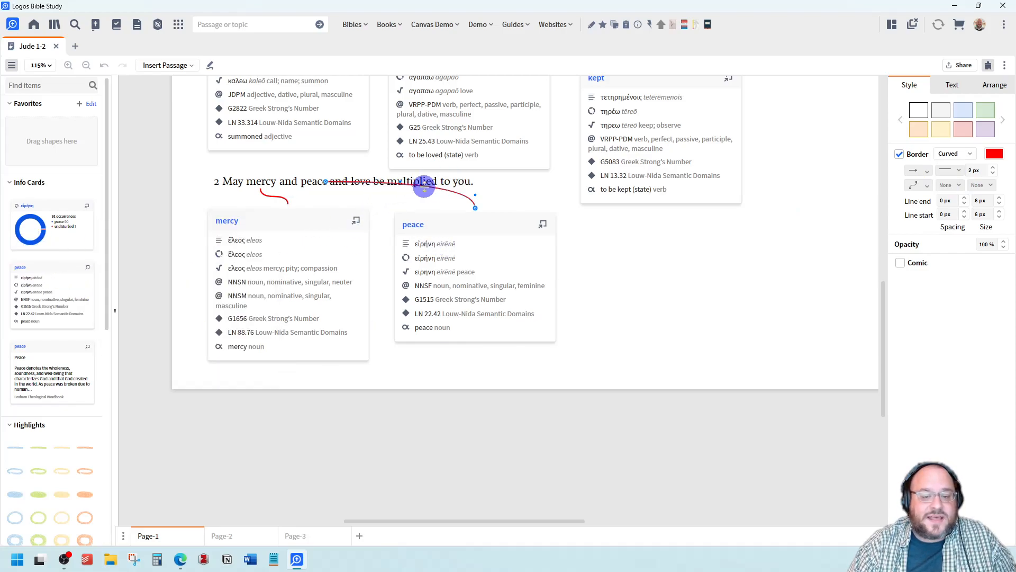
drag(424, 186, 422, 196)
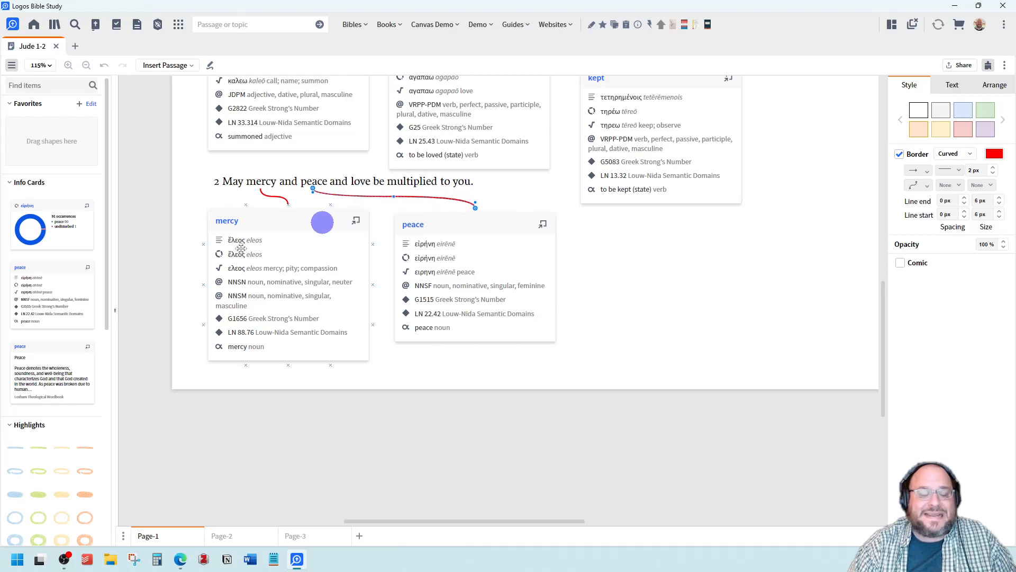
Add the word-details info card for "love" and place it beside the "peace" card, below the "kept" card.
click(356, 181)
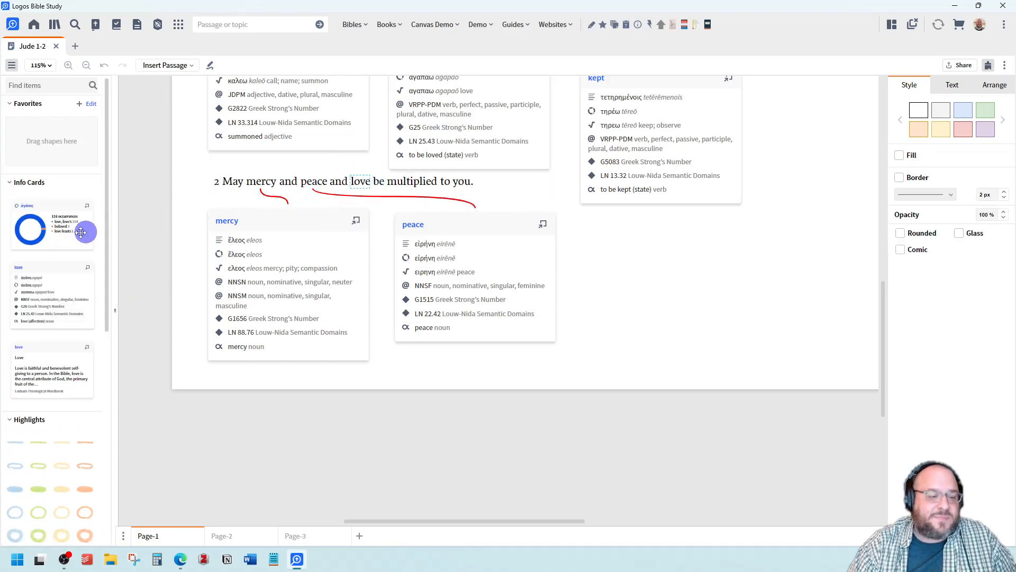
drag(81, 232, 163, 273)
drag(288, 392, 666, 230)
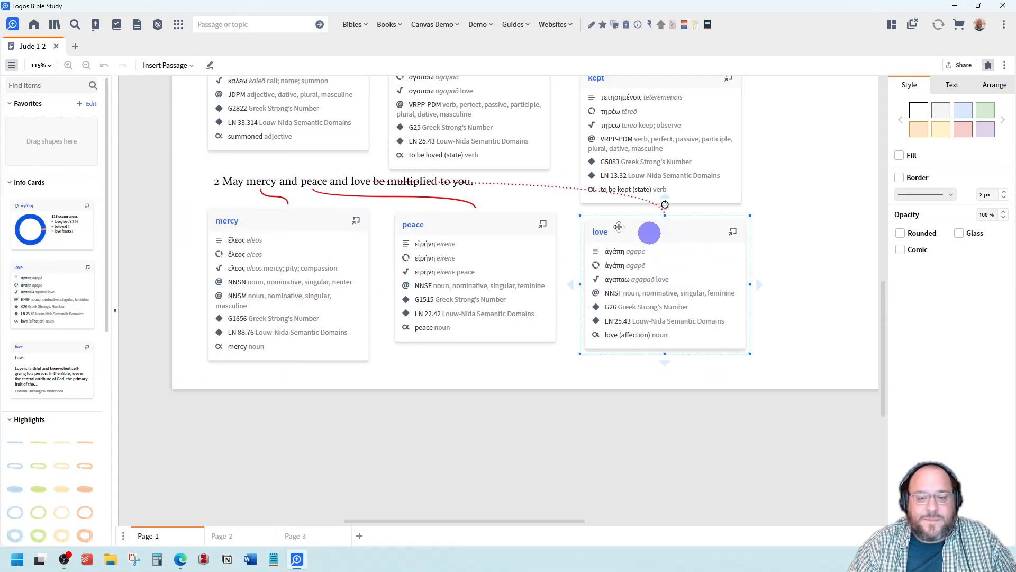
Send the "love" connector to the back and reroute it beneath the verse 2 text to its card.
drag(545, 185, 545, 205)
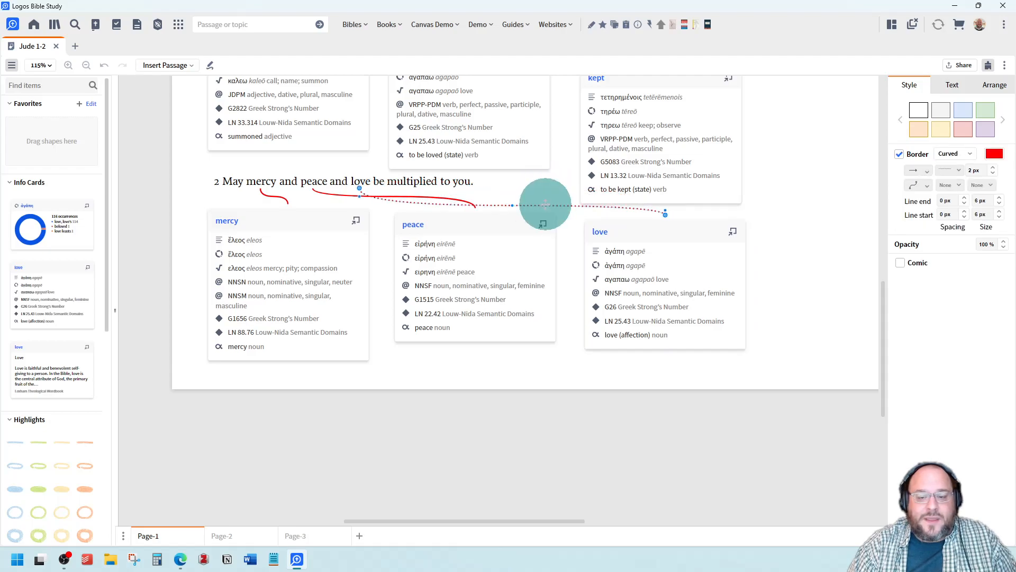
drag(545, 204, 605, 187)
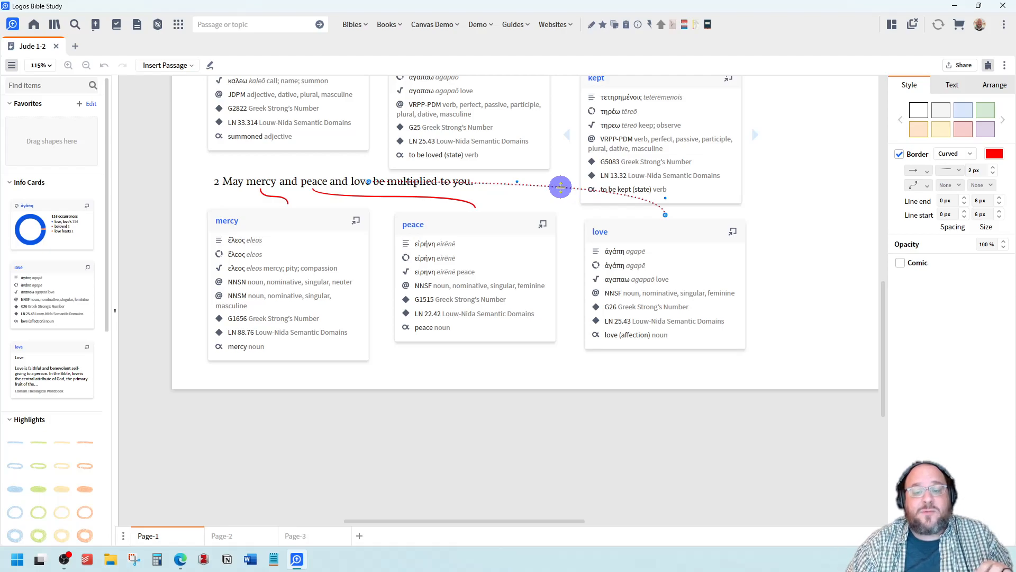
right_click(561, 186)
click(579, 267)
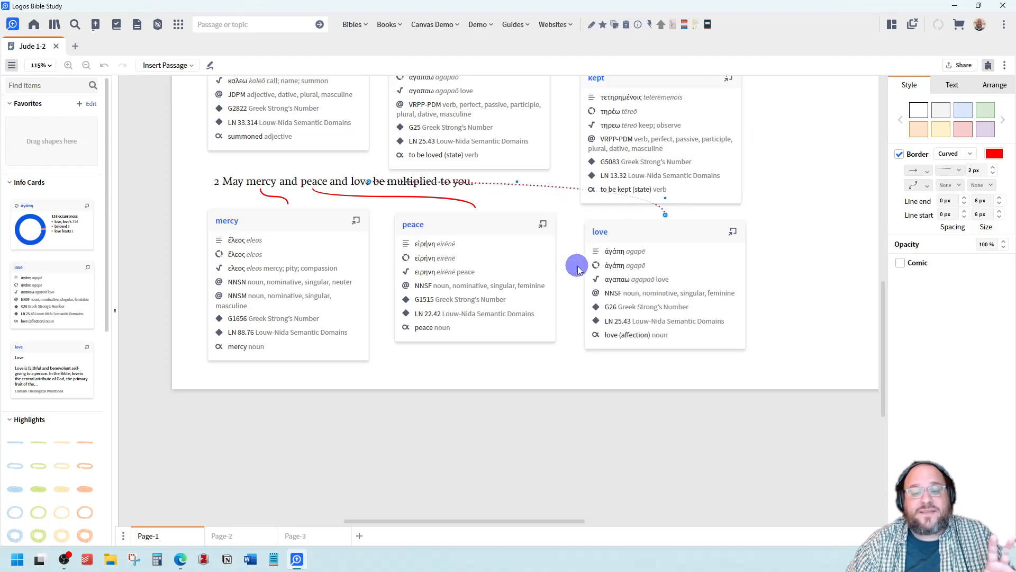
click(745, 187)
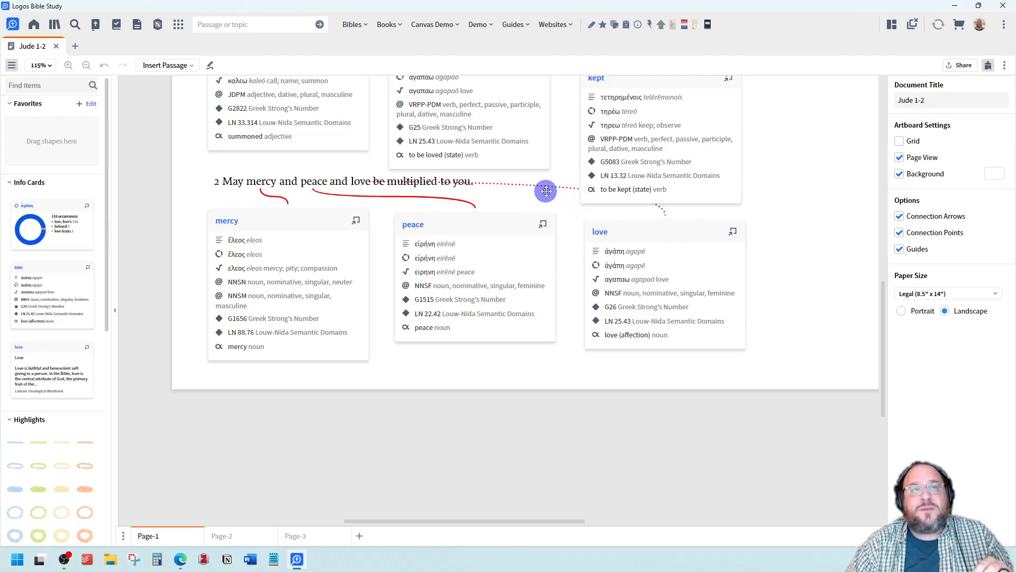
click(546, 186)
click(567, 187)
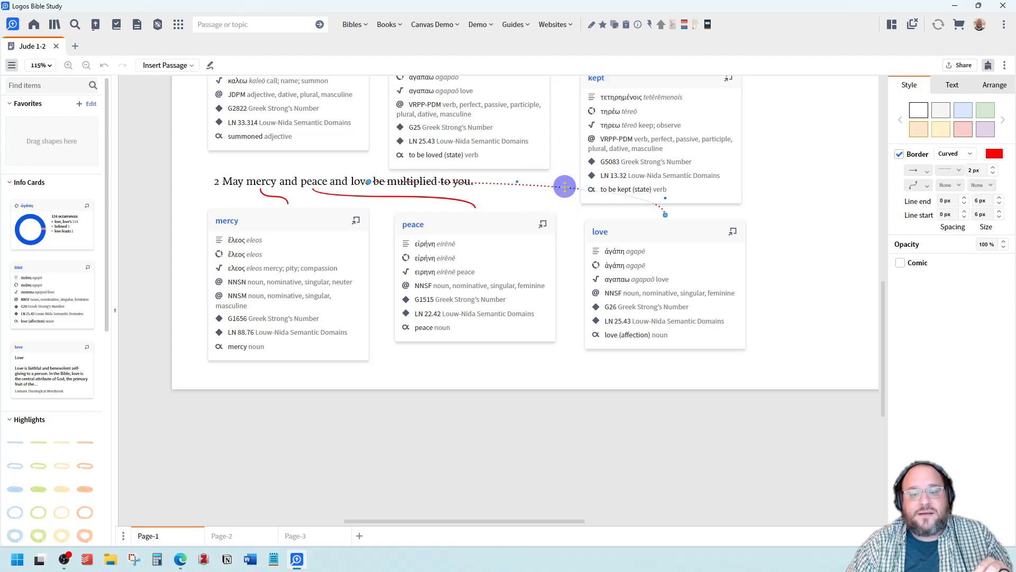
drag(561, 196, 562, 192)
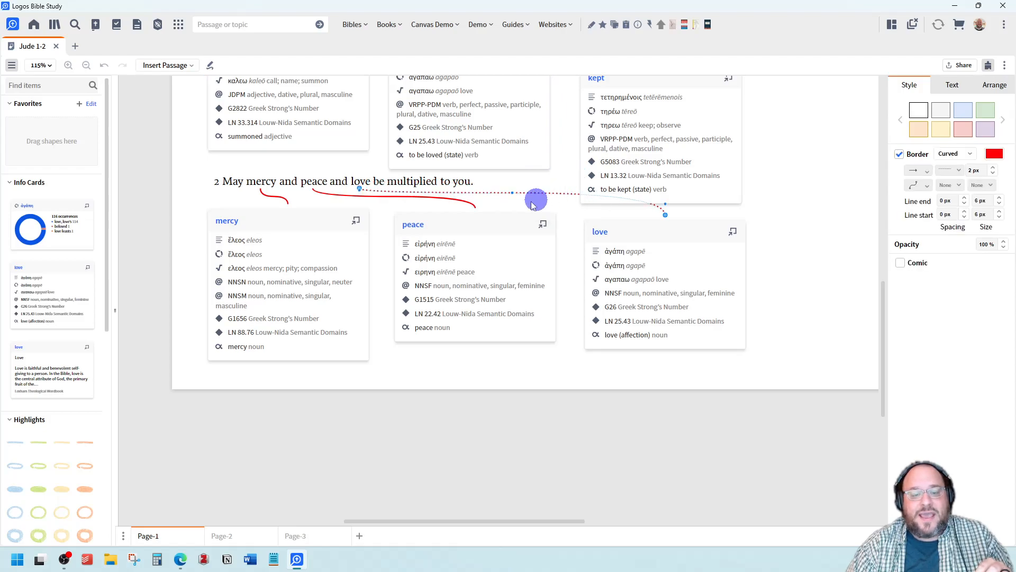
Change the "love" connector to a solid line, keeping its Curved shape.
click(955, 154)
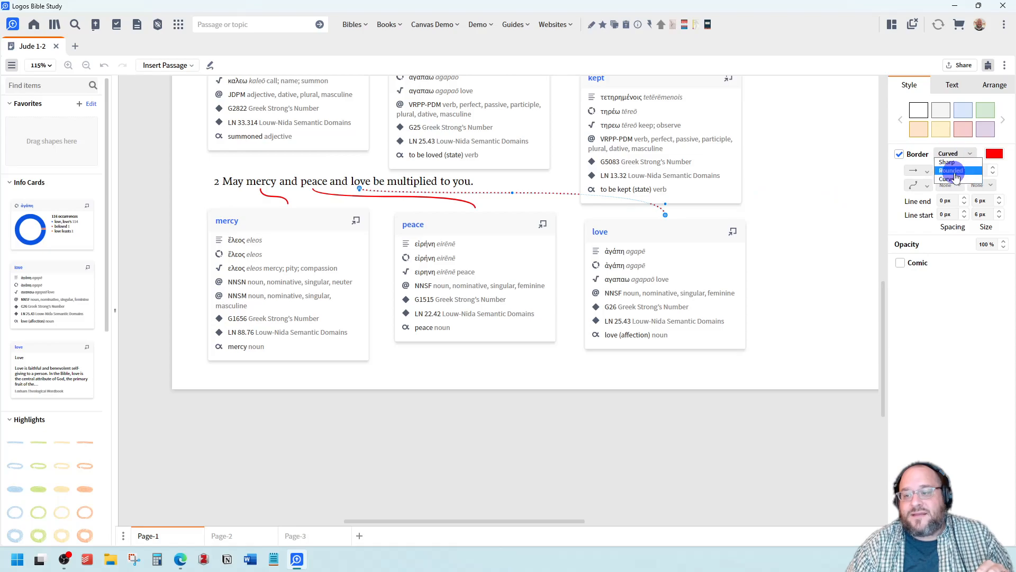
click(884, 169)
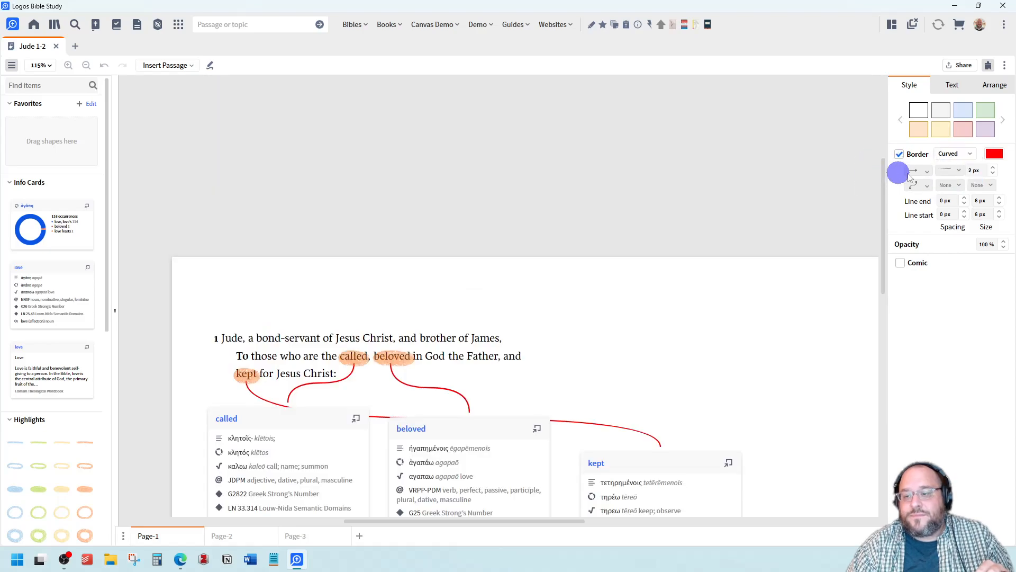
click(953, 173)
click(947, 183)
scroll(723, 336, down, 5)
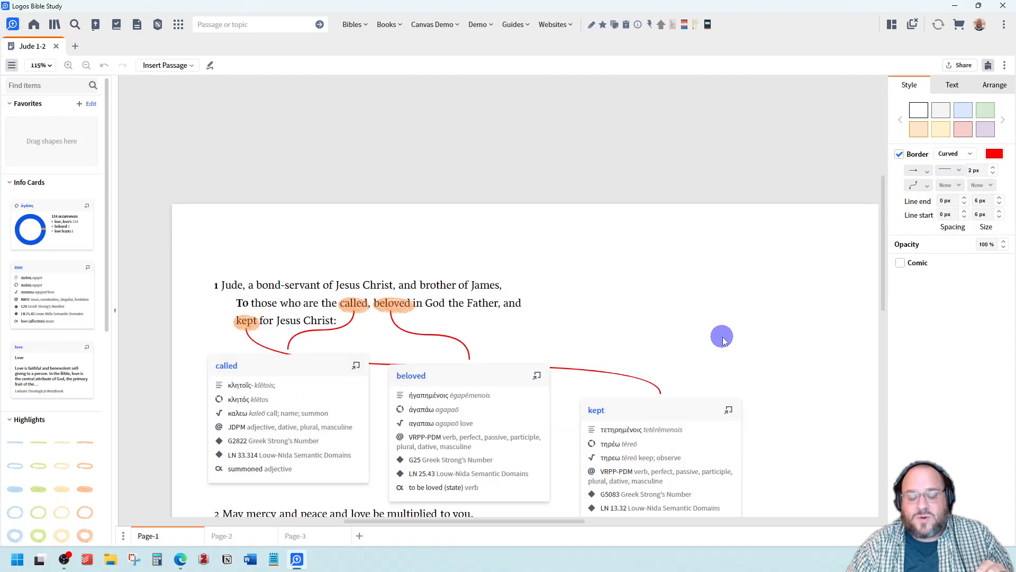
click(790, 354)
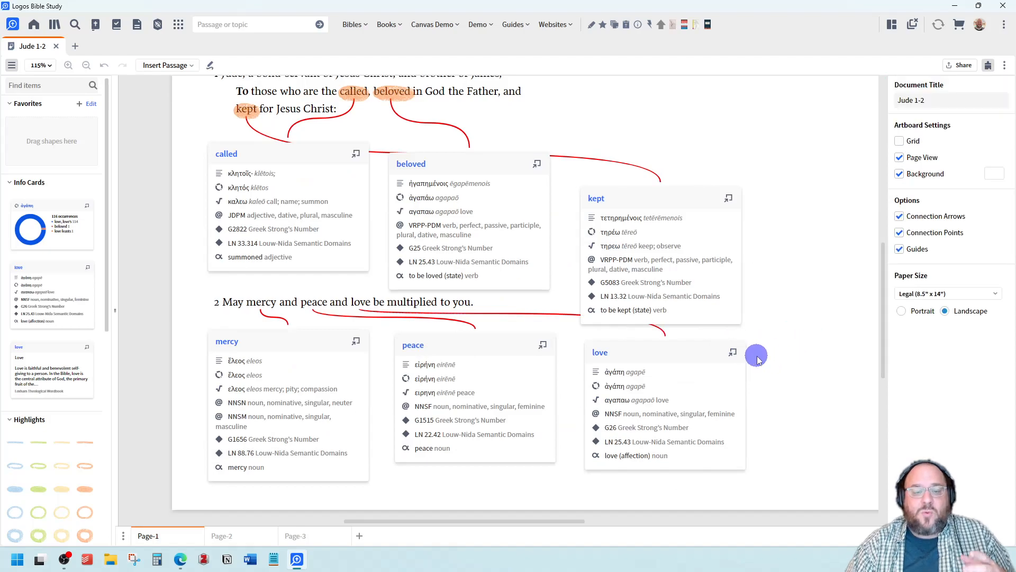
Add a blue filled oval highlight and fit it over the word "mercy" in verse 2.
scroll(756, 352, up, 1)
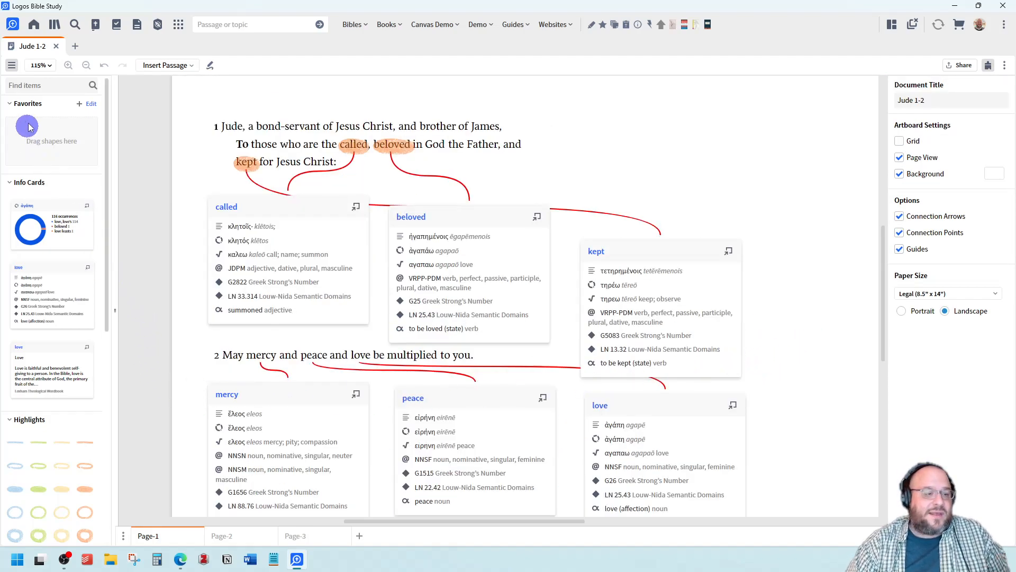
drag(25, 457, 250, 509)
drag(234, 496, 273, 296)
Duplicate the blue highlight on "mercy" and fit the copy over "peace".
right_click(265, 299)
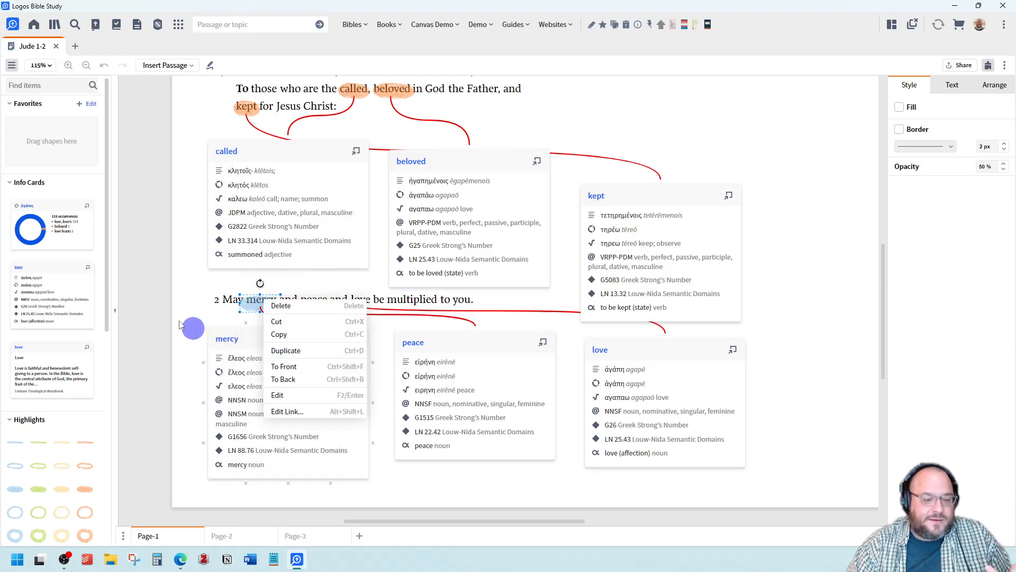
click(286, 350)
drag(271, 315, 328, 301)
Duplicate the blue highlight on "peace" and fit the copy over "love", keeping the "peace" connector routed beneath the verse.
right_click(313, 300)
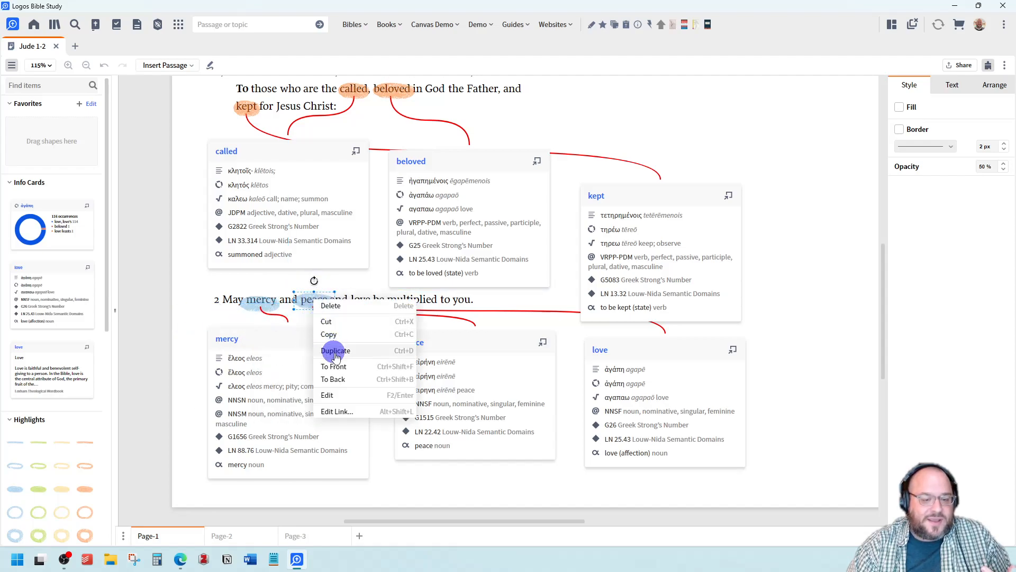
click(334, 352)
click(358, 317)
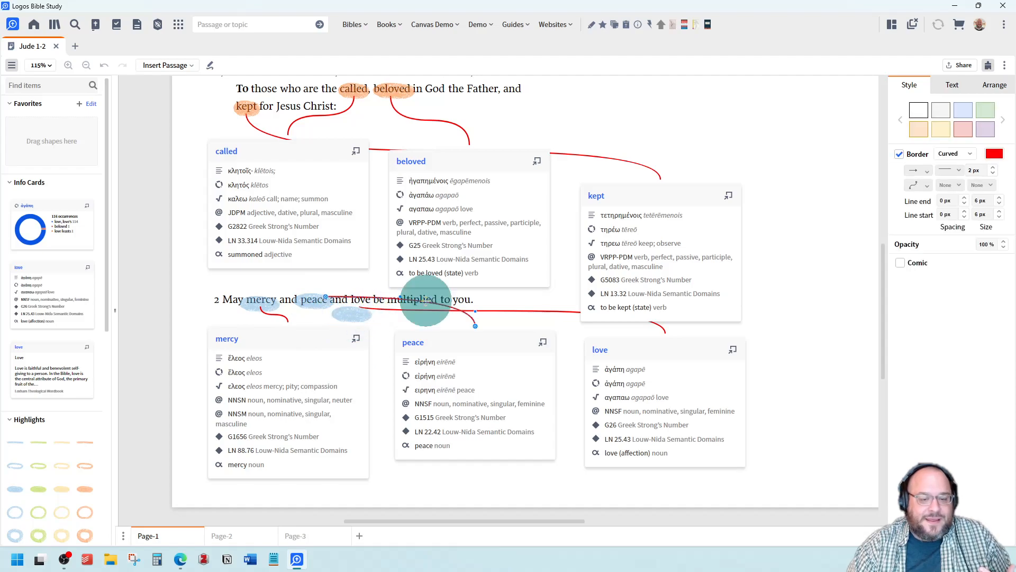
drag(421, 298, 426, 315)
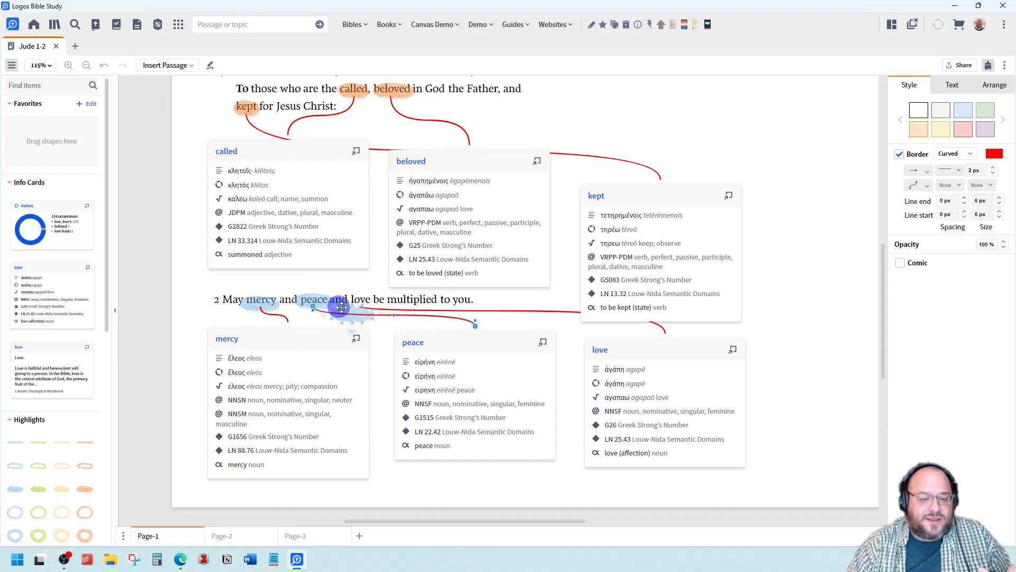
click(349, 309)
click(352, 310)
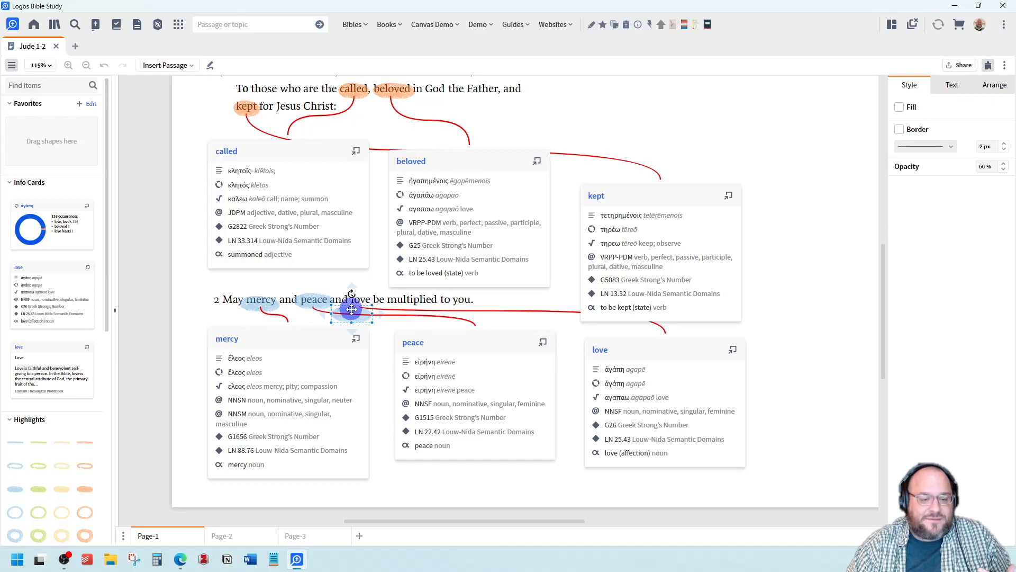
mouse_move(352, 310)
mouse_down()
mouse_move(336, 286)
mouse_move(342, 303)
mouse_move(371, 305)
mouse_up()
click(840, 249)
Add a Title text object below the "mercy" card and enter "Triplets in Jude 1-2" as its text.
scroll(546, 438, up, 2)
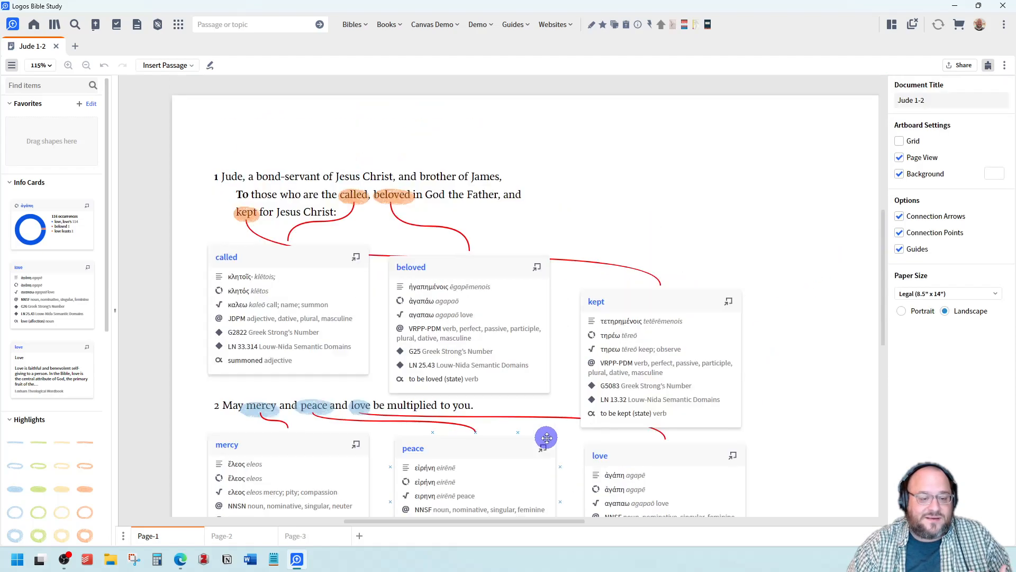
scroll(547, 438, down, 1)
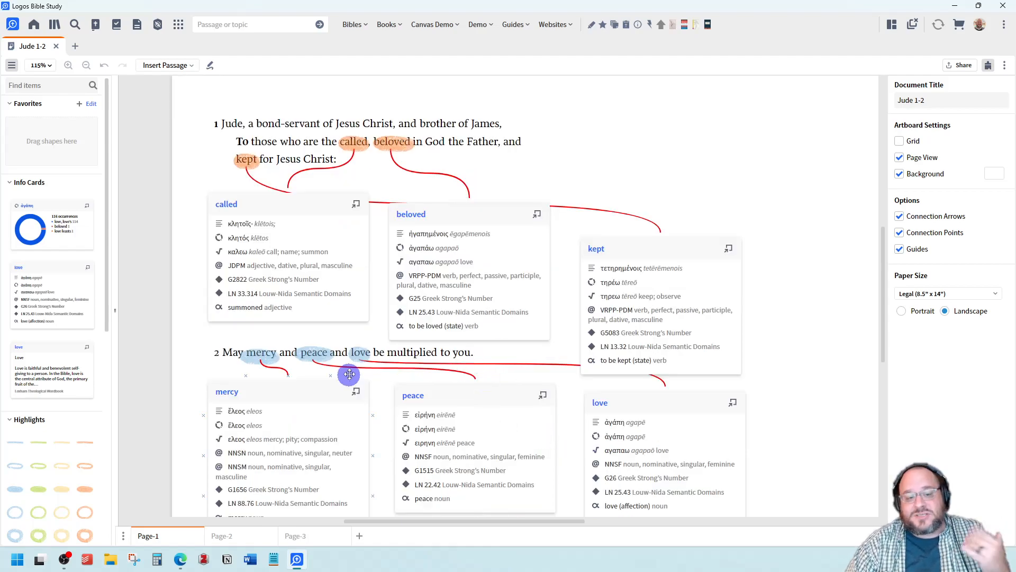
scroll(23, 411, down, 5)
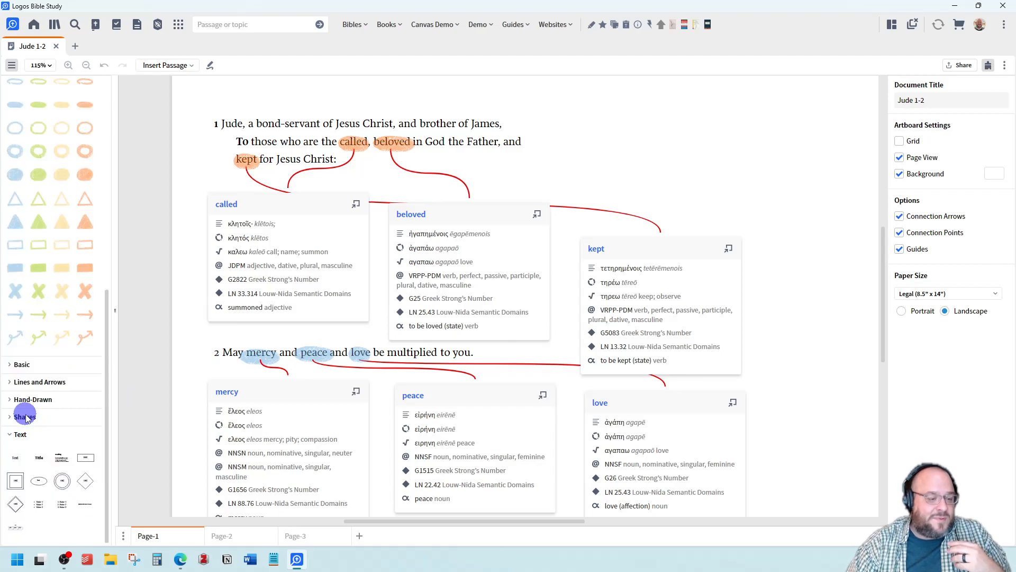
mouse_move(37, 459)
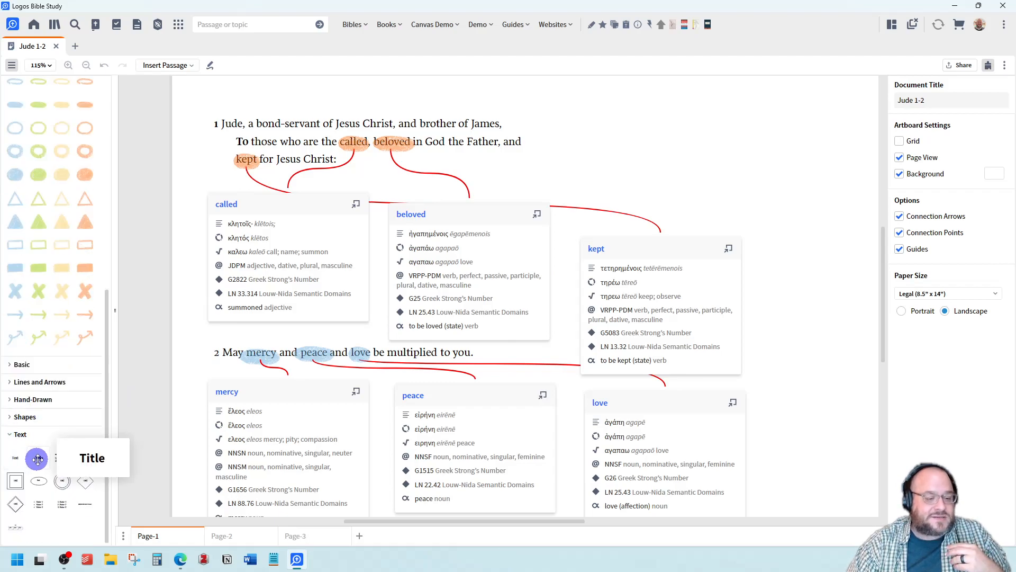
drag(38, 459, 233, 395)
double_click(238, 398)
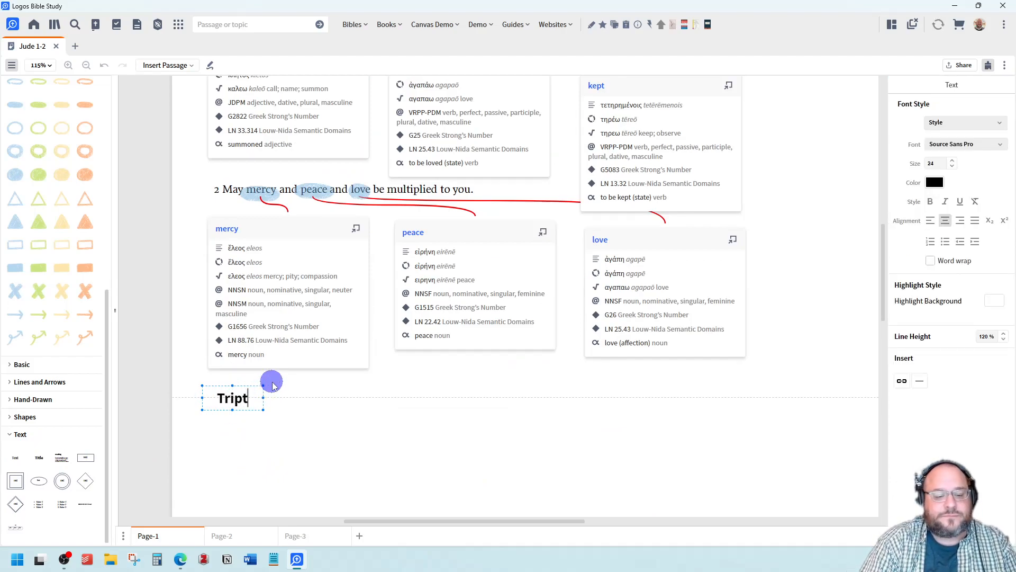
text(Triplets in Jude )
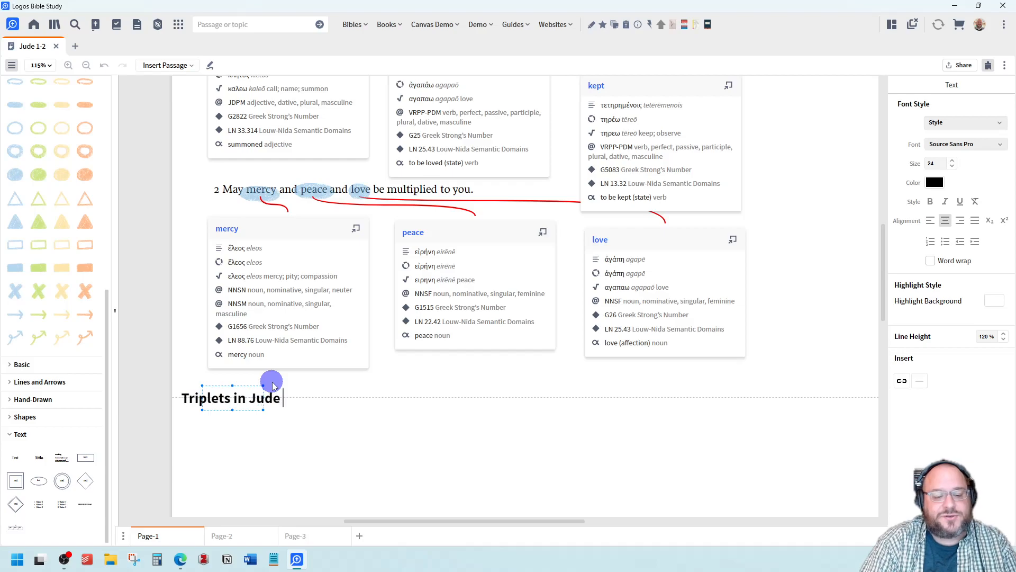
text(1-2)
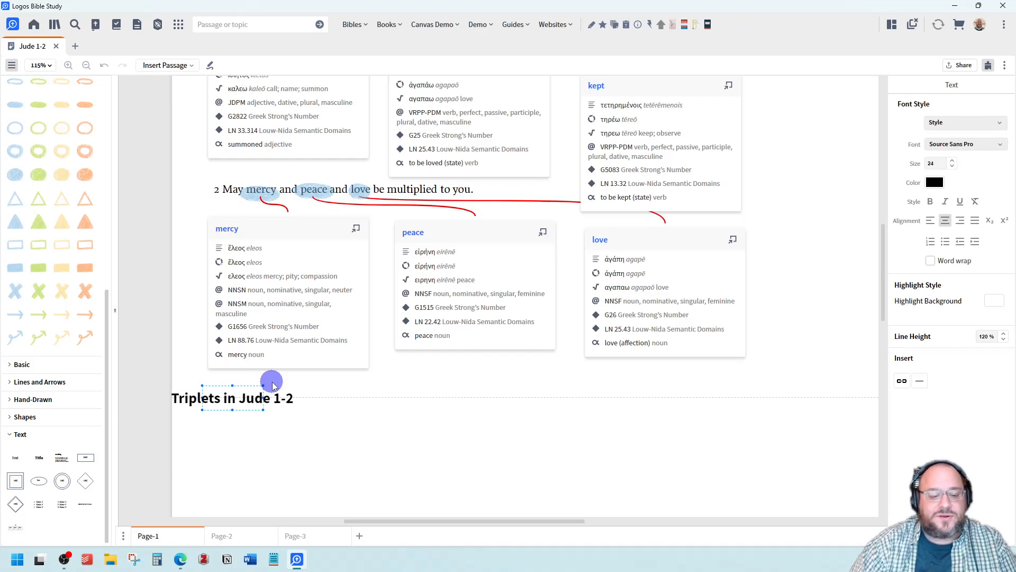
click(1000, 123)
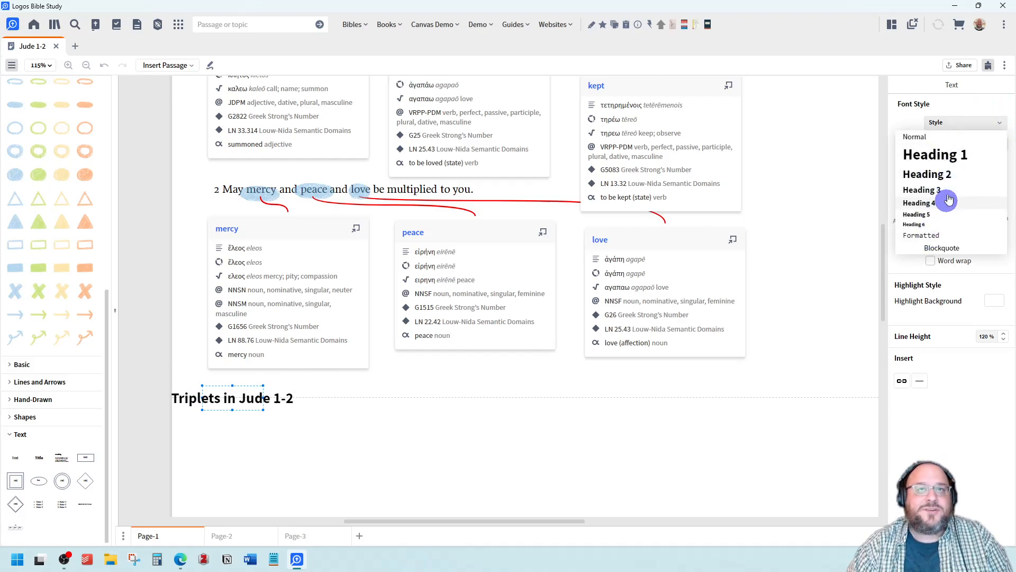
click(902, 117)
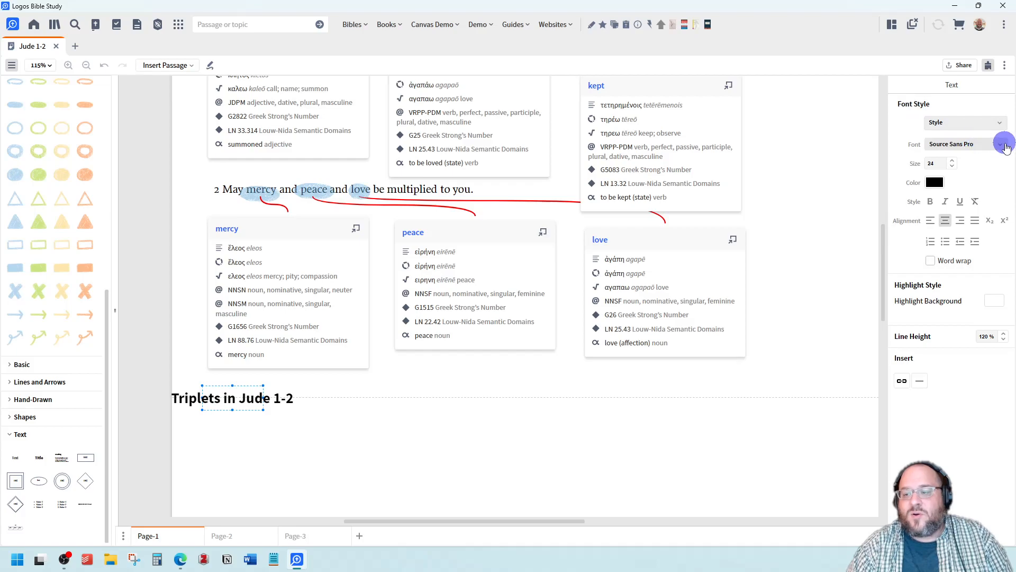
click(1000, 144)
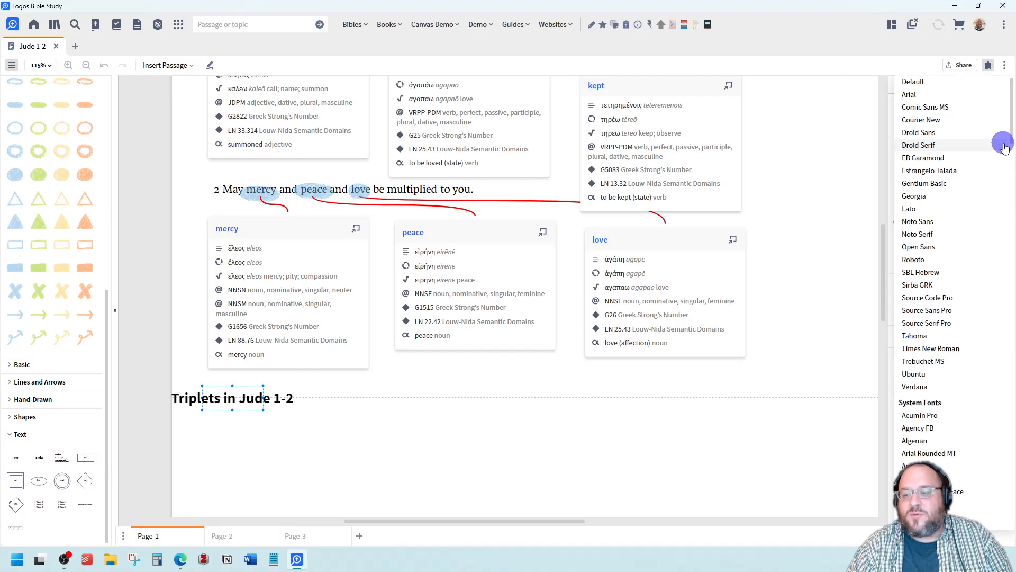
click(957, 259)
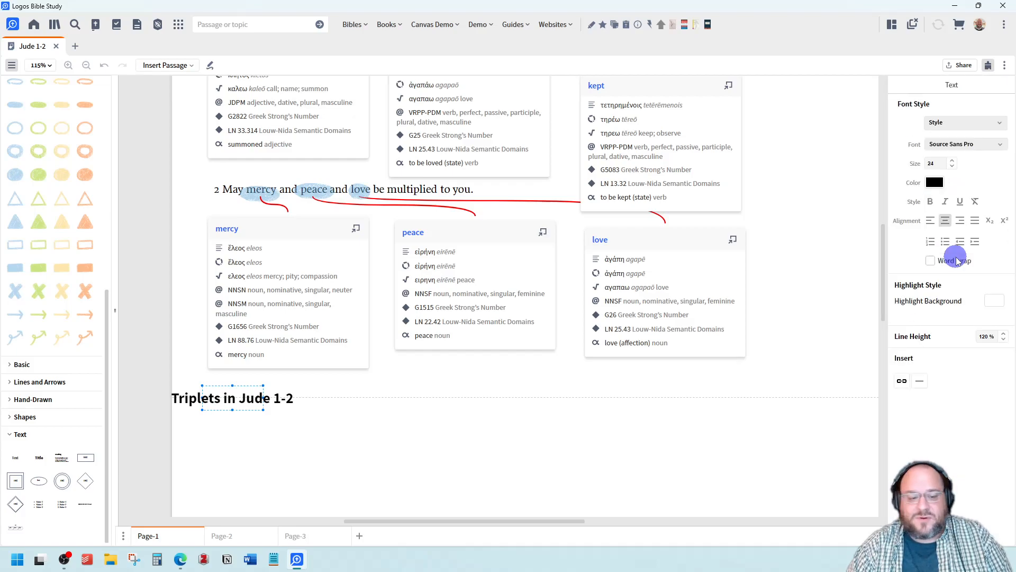
Select the whole "Triplets in Jude 1-2" title, try Noto Sans and Droid Sans, and set its font to Roboto.
click(234, 398)
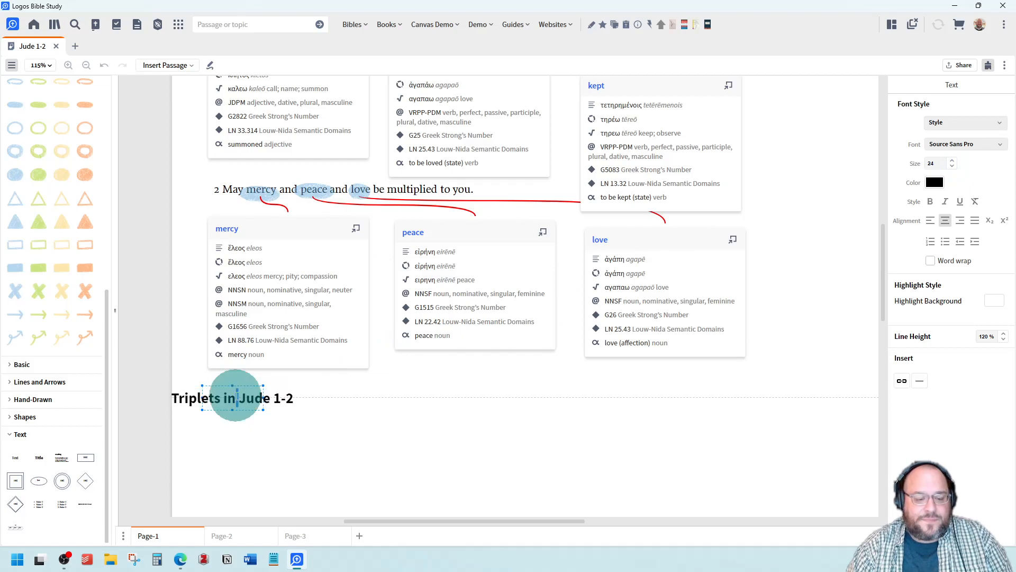
triple_click(233, 398)
click(1002, 148)
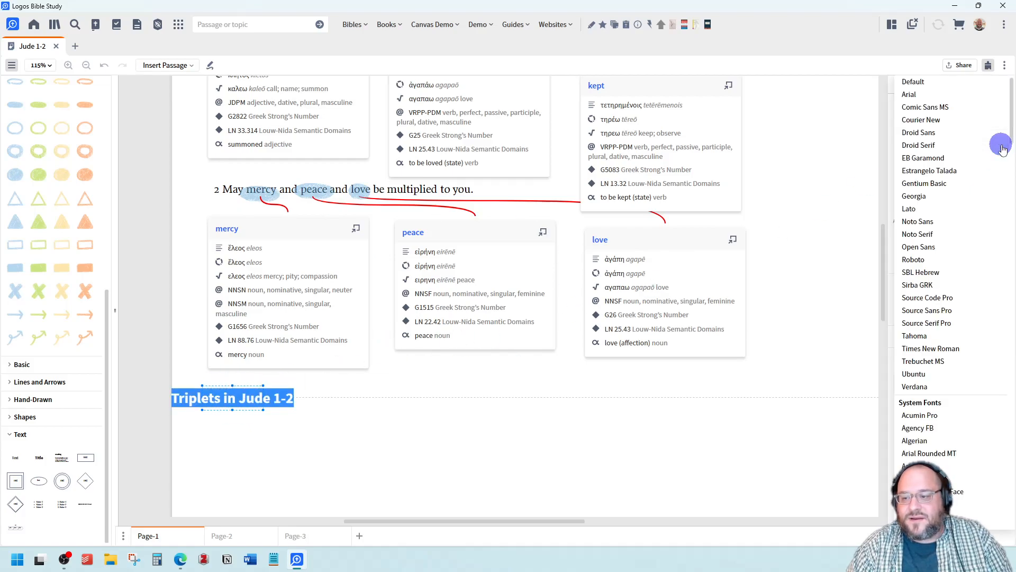
click(947, 224)
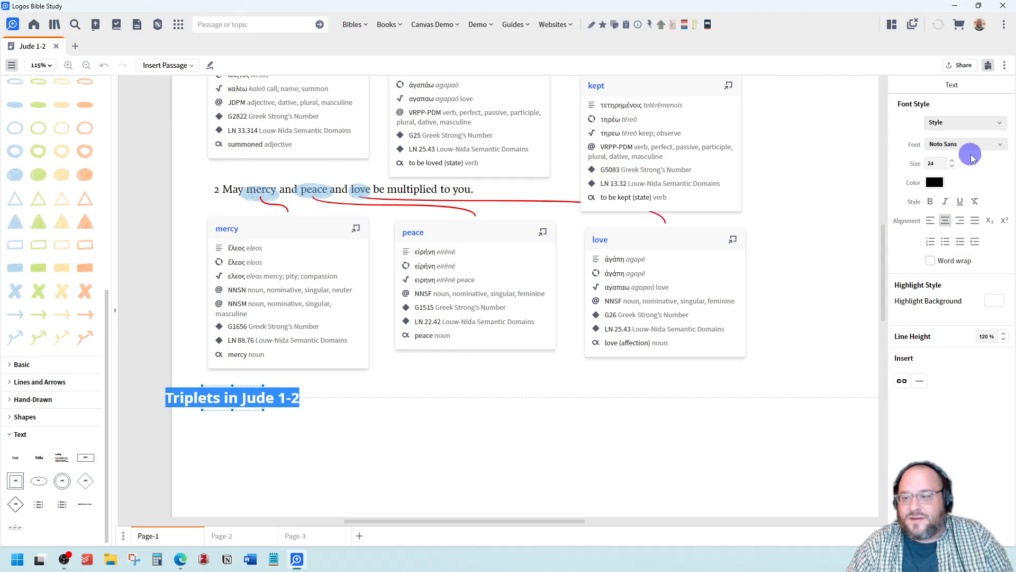
click(997, 144)
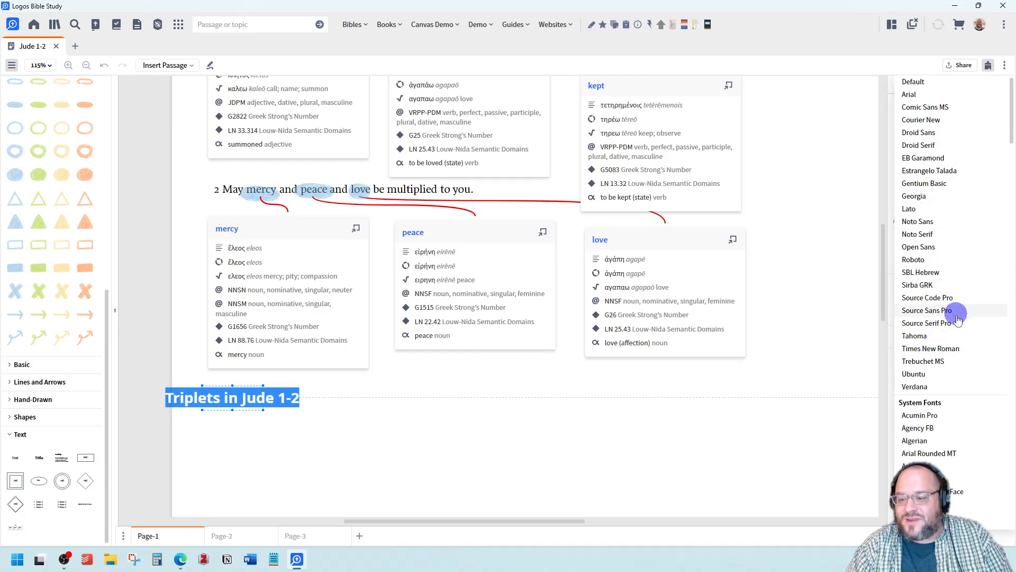
click(955, 133)
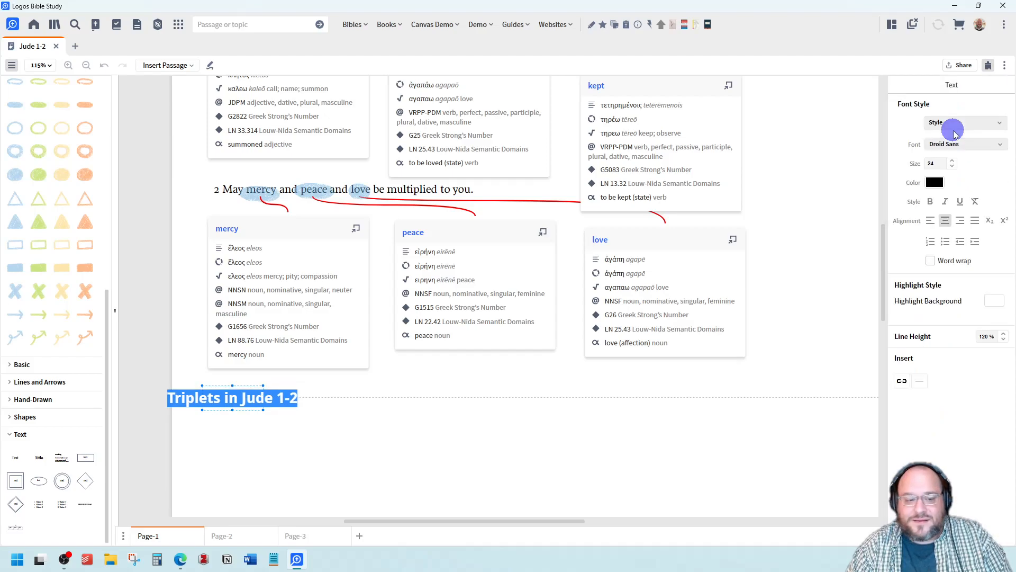
click(980, 144)
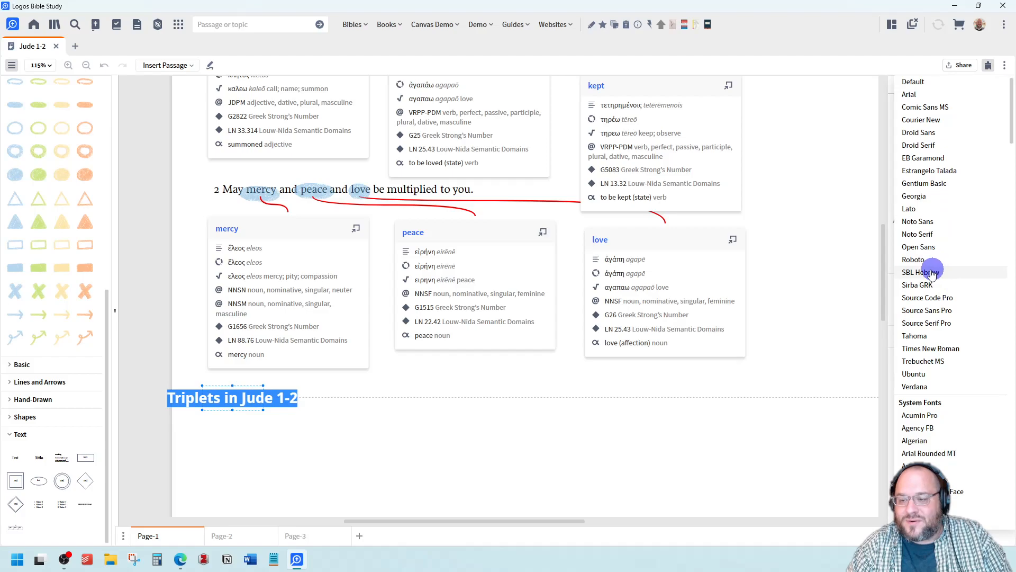
click(914, 259)
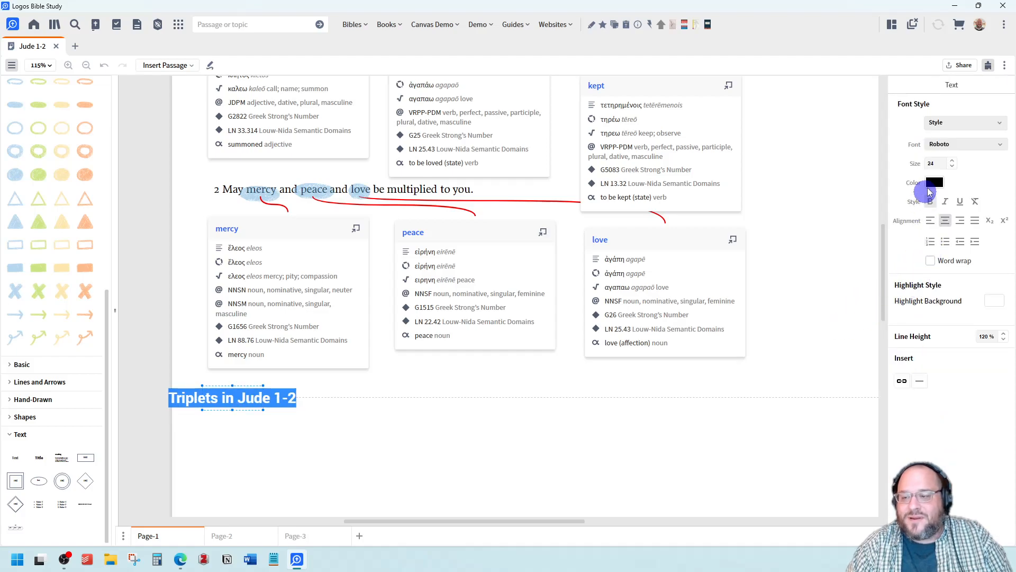
Set the title's font size to 27 and its text color to dark blue.
click(952, 161)
click(952, 161)
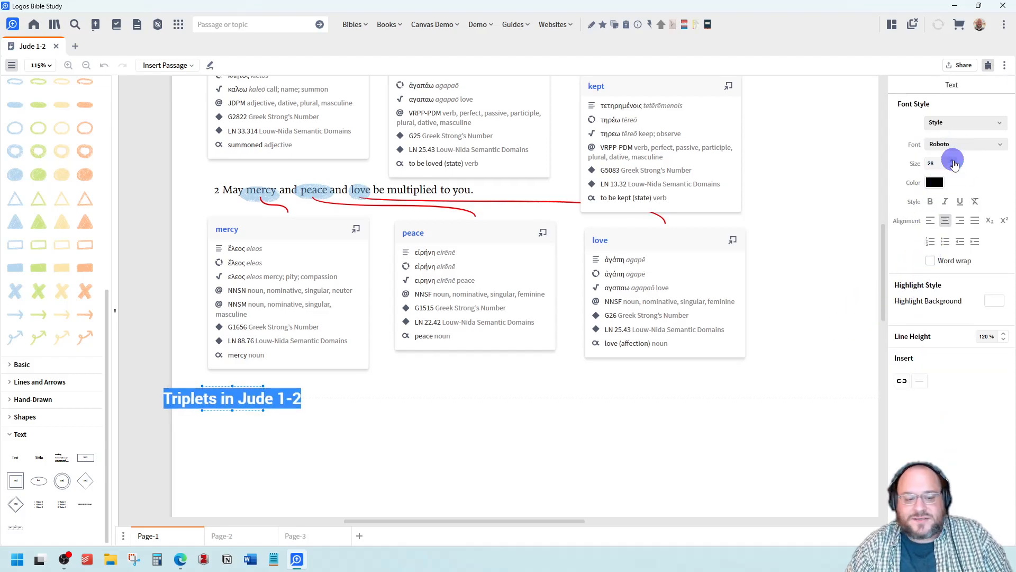
click(953, 161)
click(935, 183)
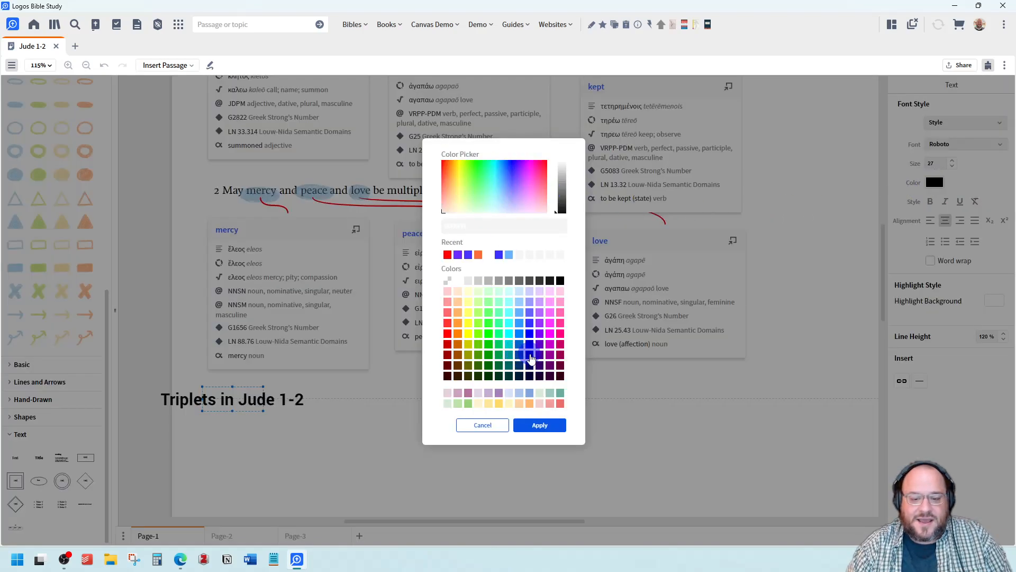
click(528, 430)
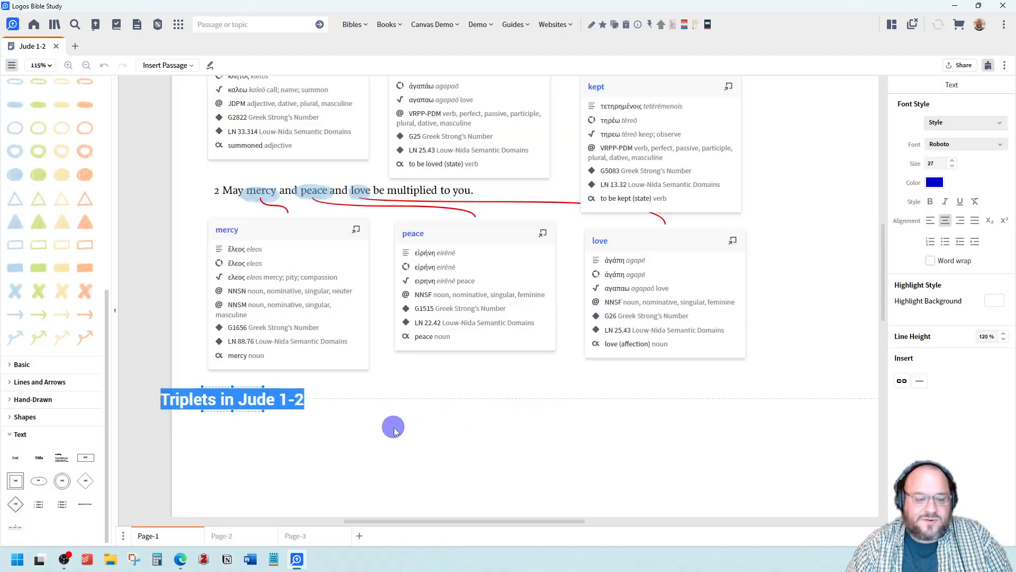
click(183, 411)
click(184, 403)
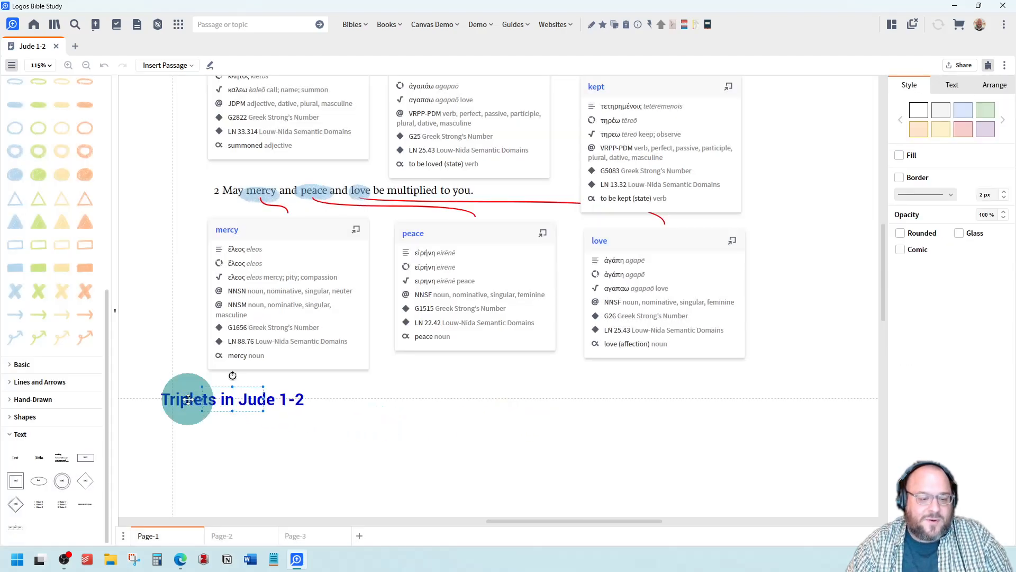
Move the title to the head of the page, just above verse 1.
drag(231, 399, 334, 260)
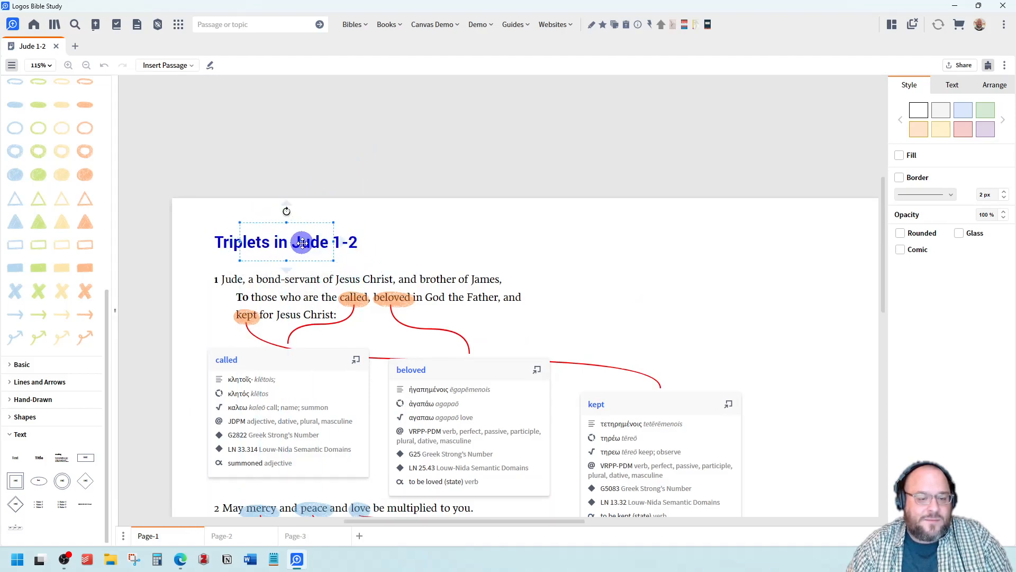
click(184, 238)
click(221, 238)
click(299, 245)
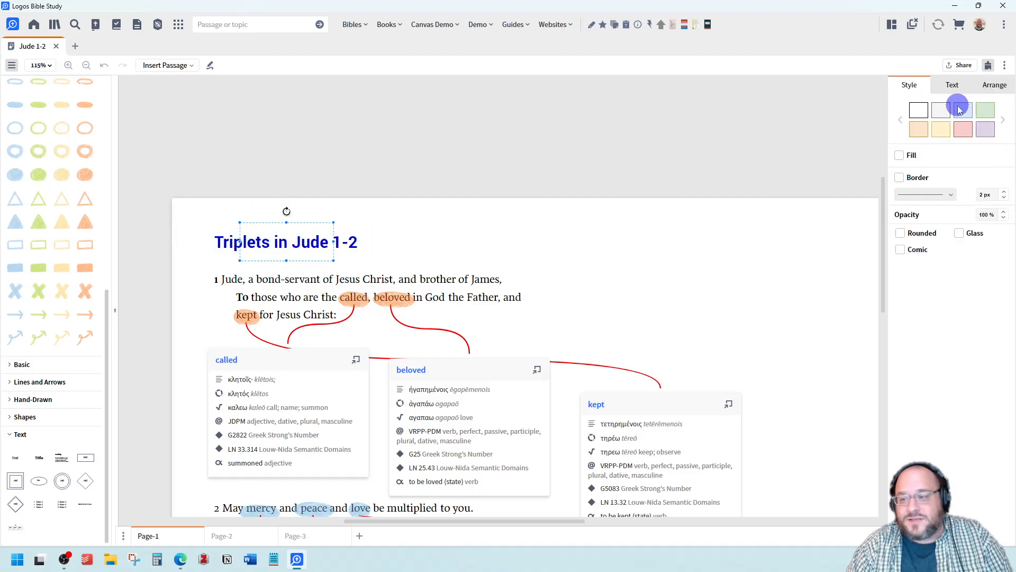
Enlarge the title to size 49 and shift it so it starts near the left edge of verse 1.
click(961, 86)
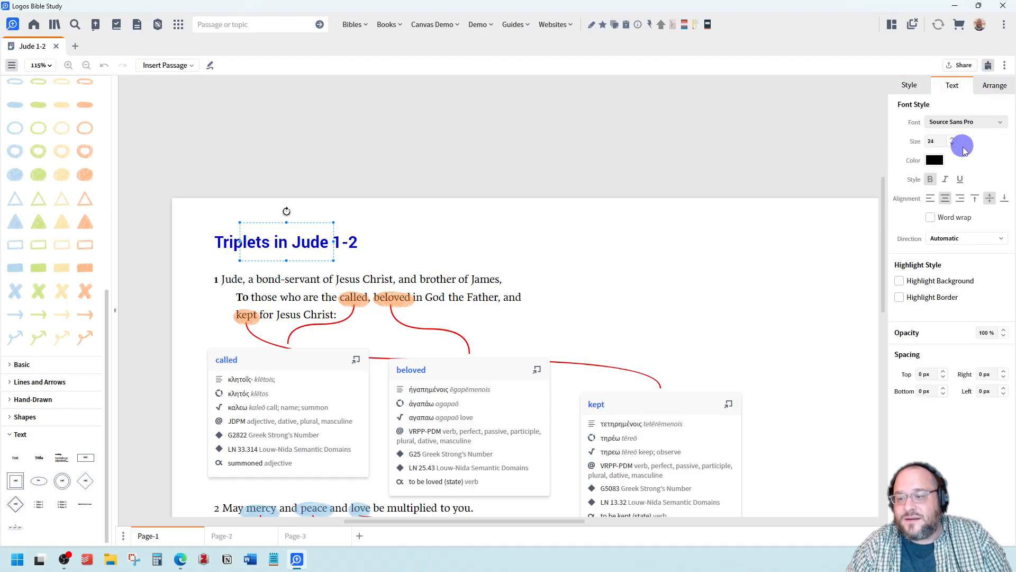
click(952, 138)
click(953, 139)
click(953, 139)
double_click(953, 138)
click(953, 138)
double_click(953, 138)
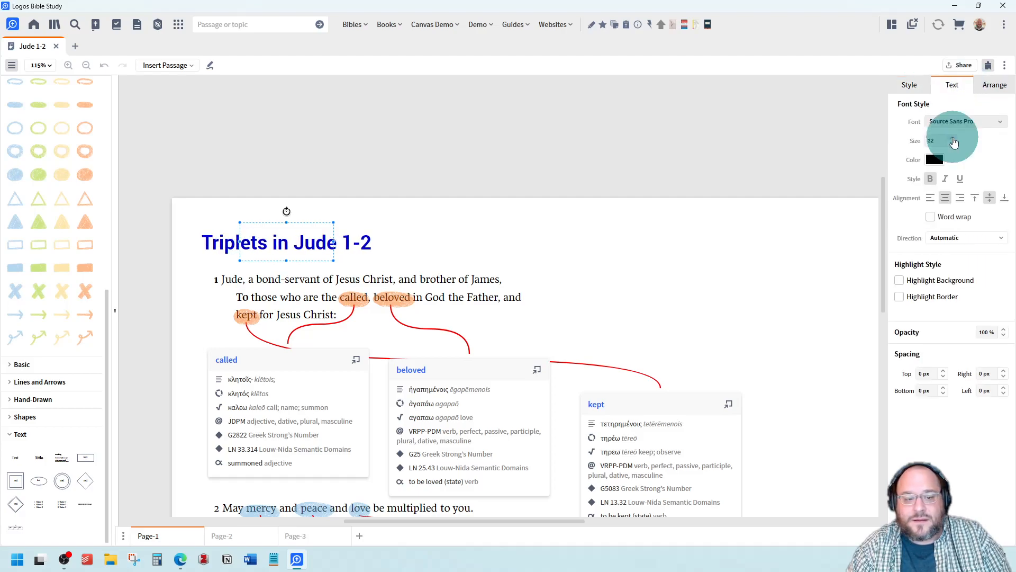
click(953, 138)
click(952, 138)
click(952, 138)
click(953, 139)
click(952, 139)
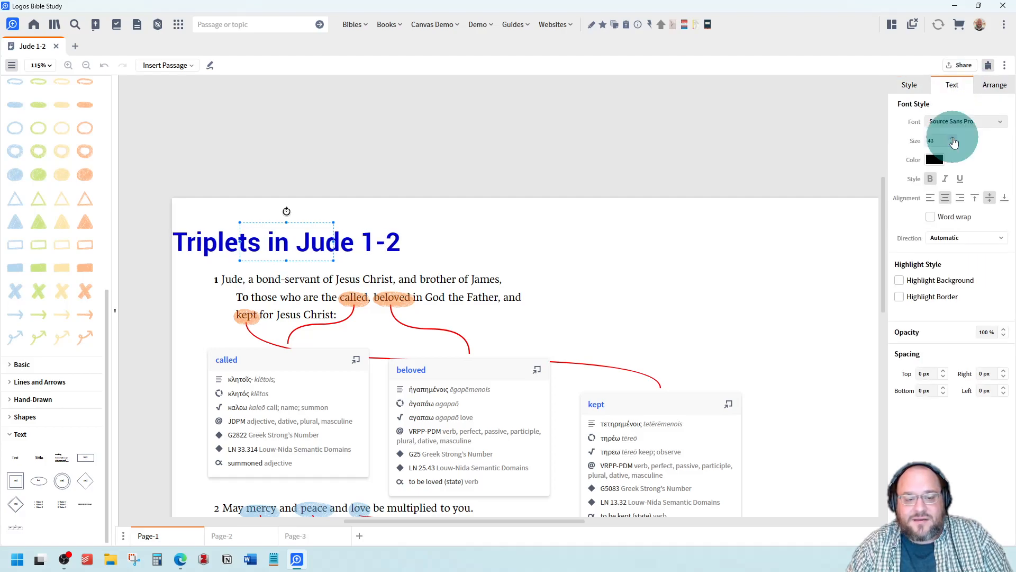
click(953, 138)
click(952, 138)
drag(290, 218, 343, 238)
click(142, 260)
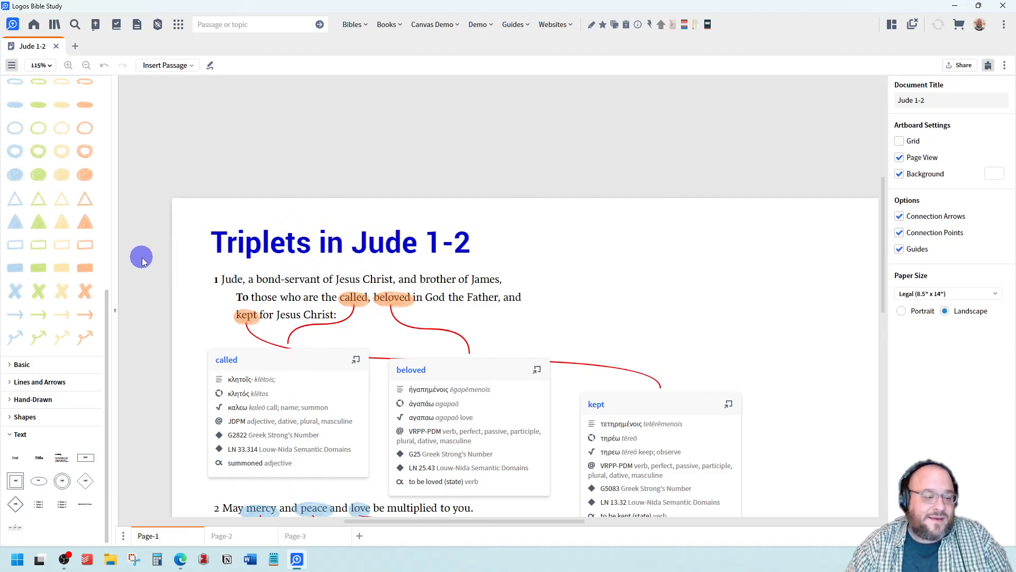
Insert a basic straight line below the "mercy" card and undo the attempted move that follows.
click(19, 365)
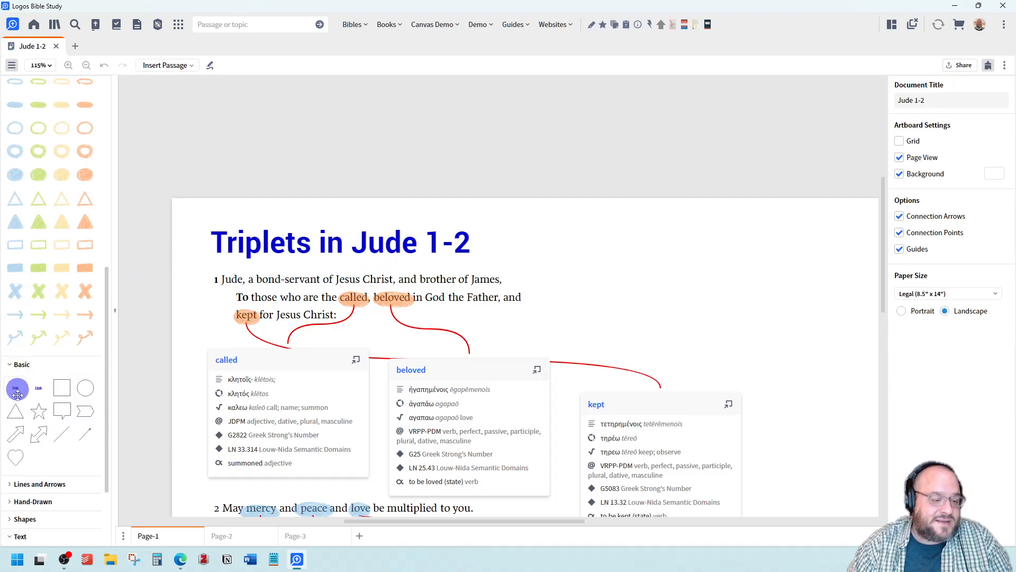
click(62, 433)
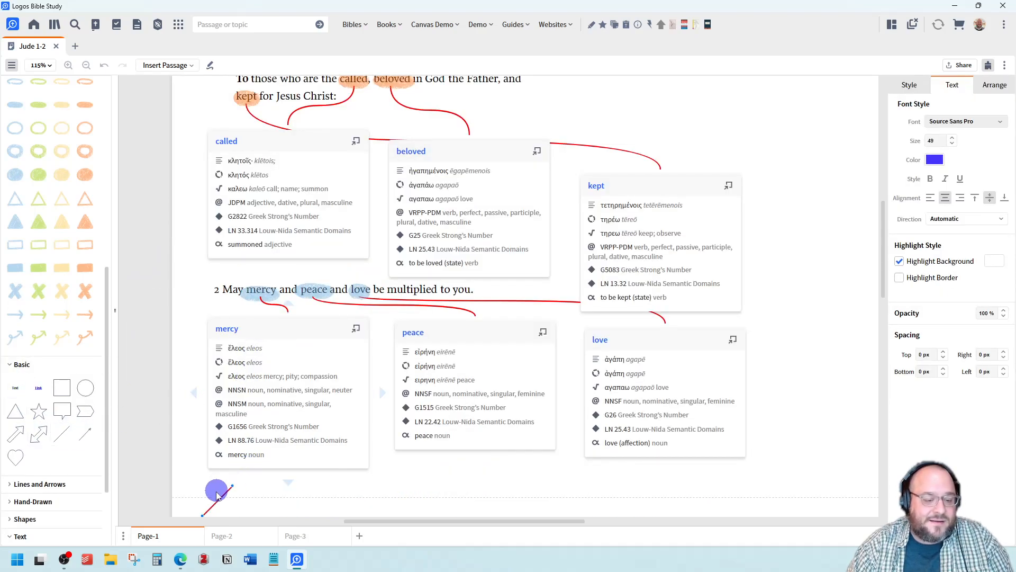
drag(215, 500, 348, 154)
key(ctrl+z)
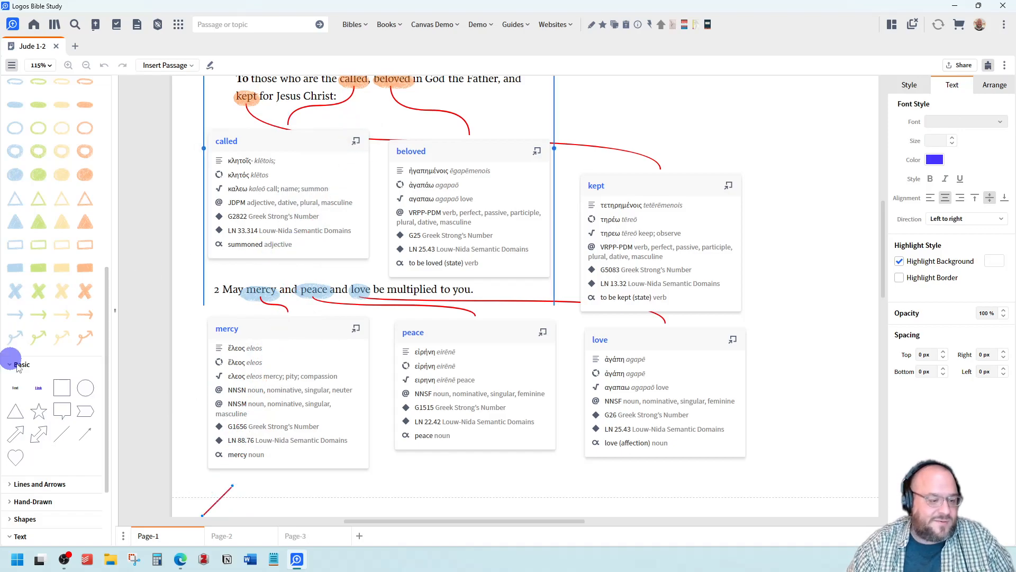
scroll(12, 452, down, 2)
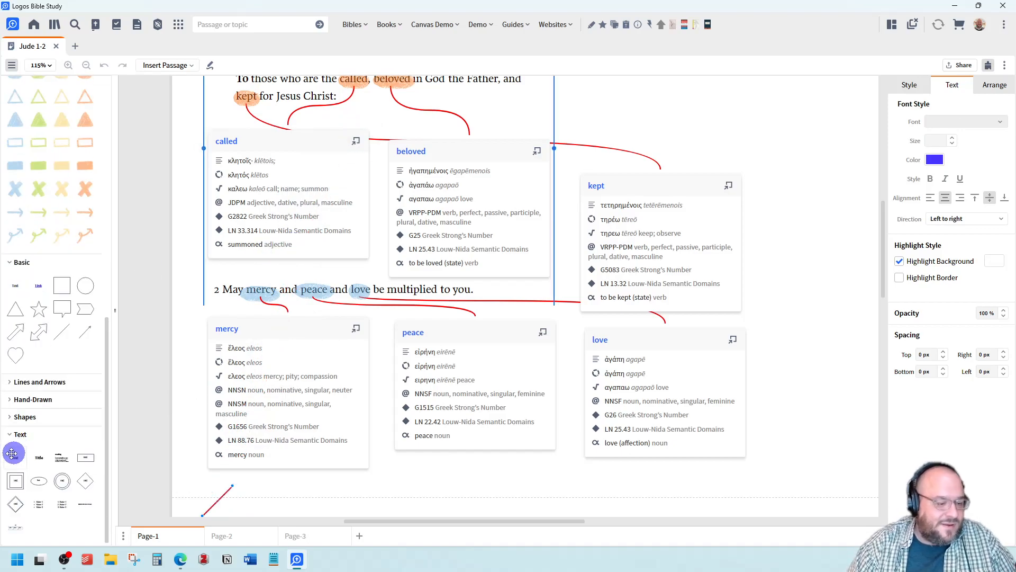
click(10, 416)
scroll(11, 371, down, 2)
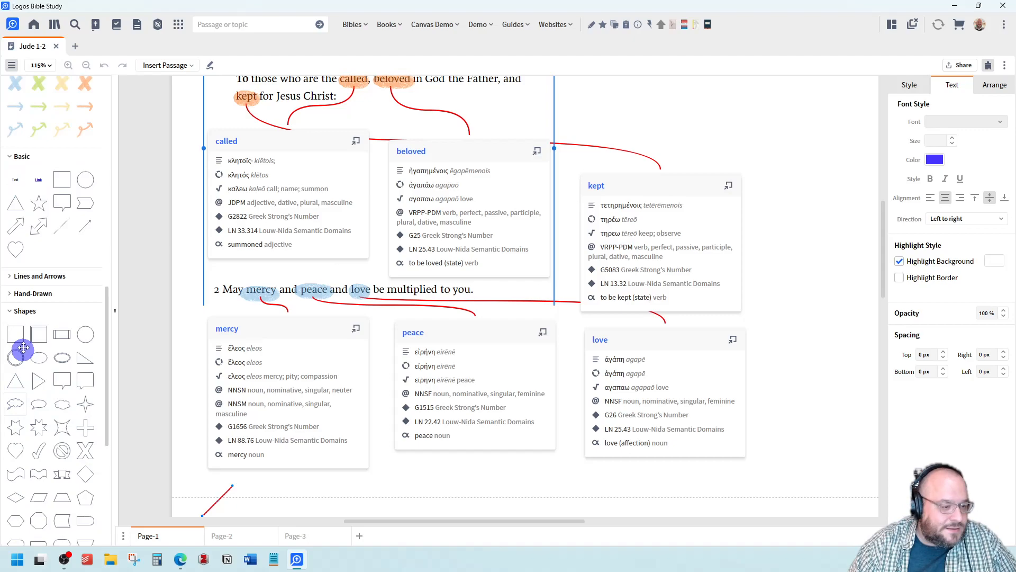
click(10, 277)
click(233, 485)
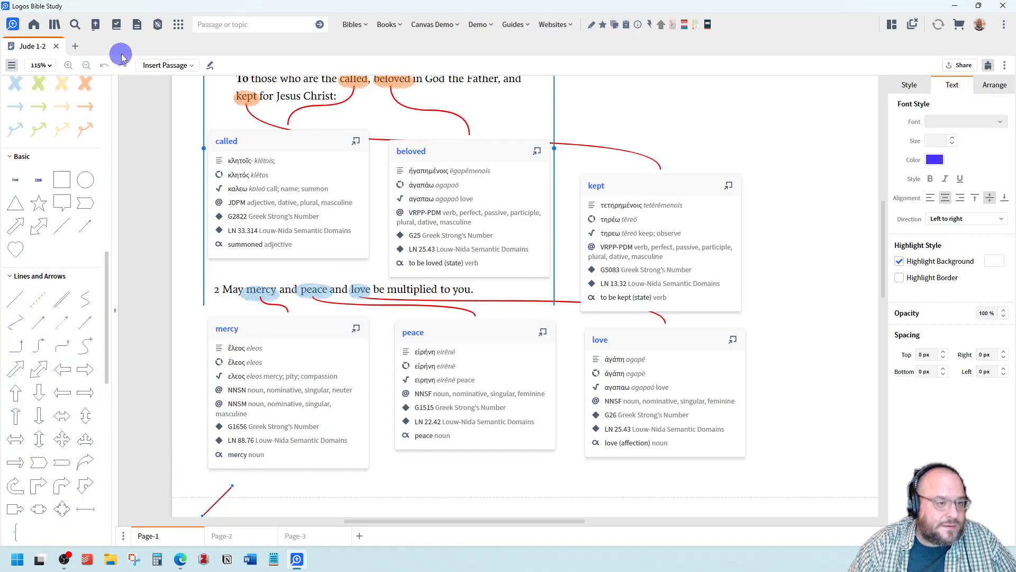
click(67, 65)
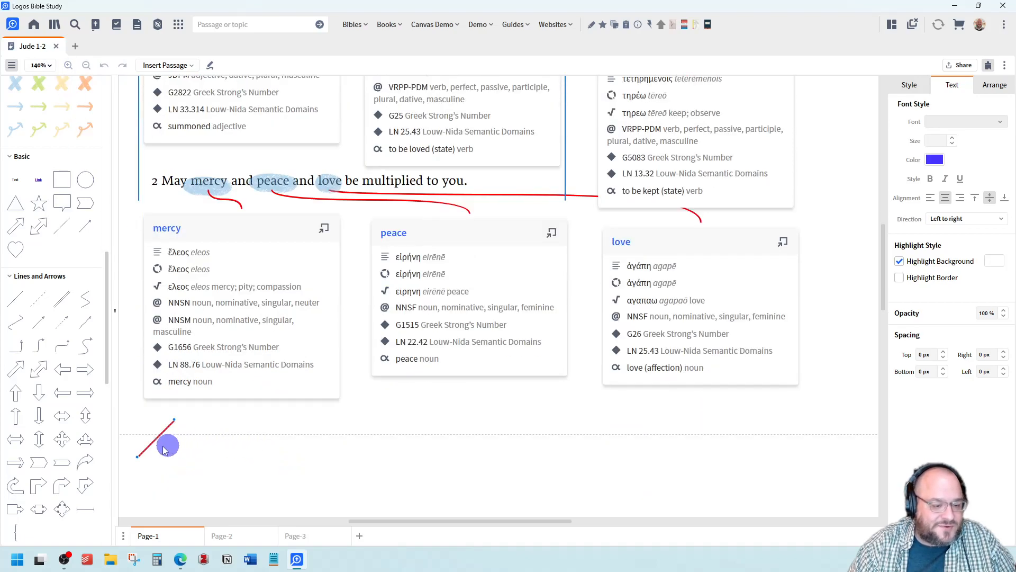
click(147, 442)
mouse_move(151, 445)
mouse_down()
mouse_move(227, 459)
mouse_move(165, 433)
mouse_up()
key(ctrl+z)
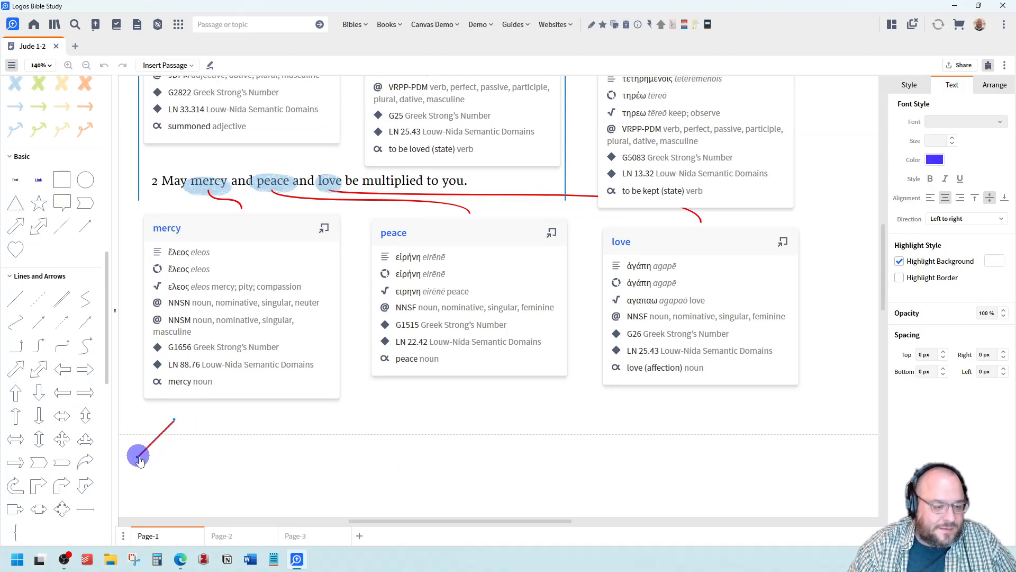
Reposition both ends of the red line so it runs level beneath the title, from its first letter to just past its end.
drag(139, 460, 468, 175)
click(155, 446)
click(153, 426)
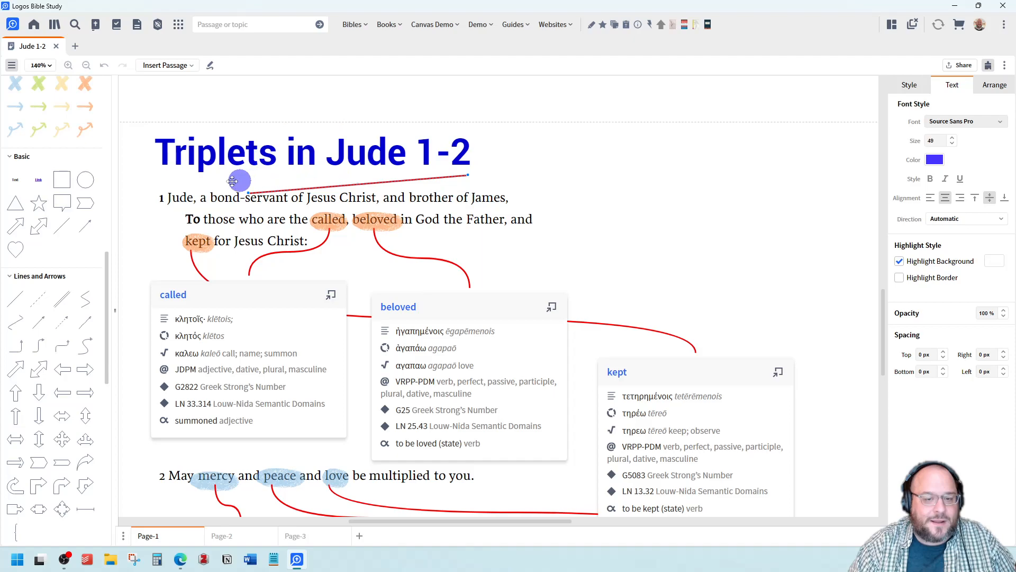
drag(248, 194, 154, 178)
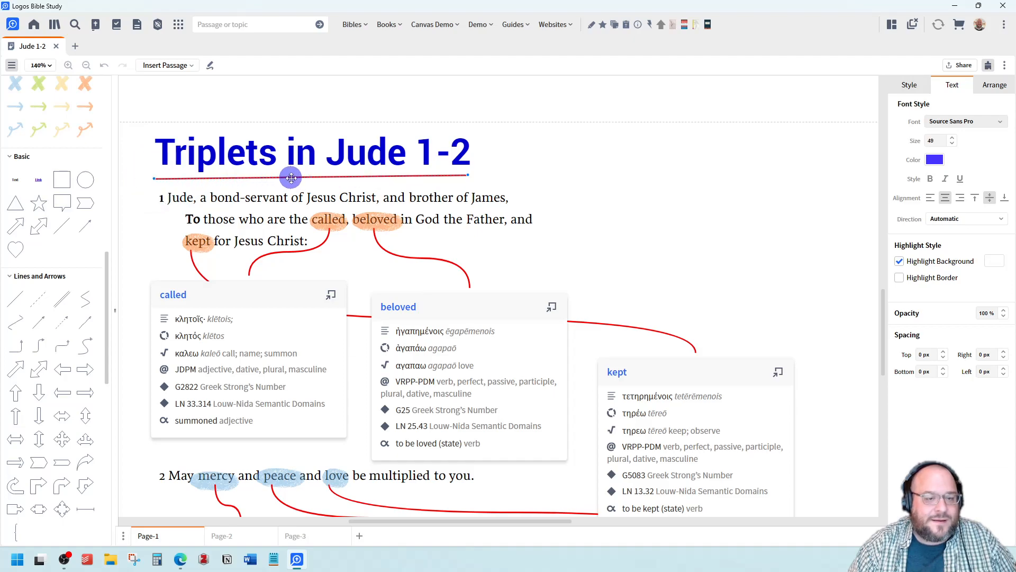
drag(469, 176, 478, 178)
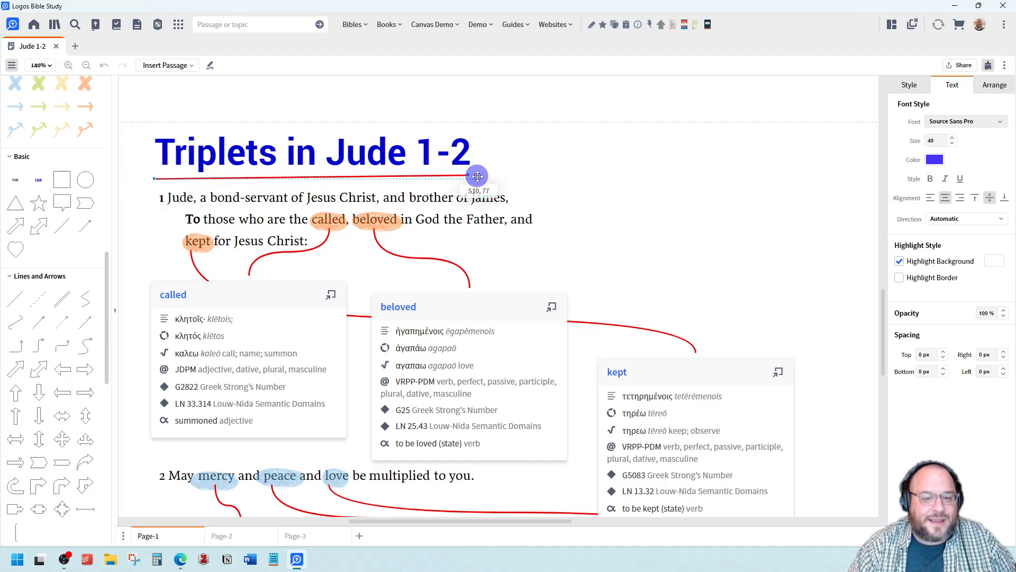
click(550, 175)
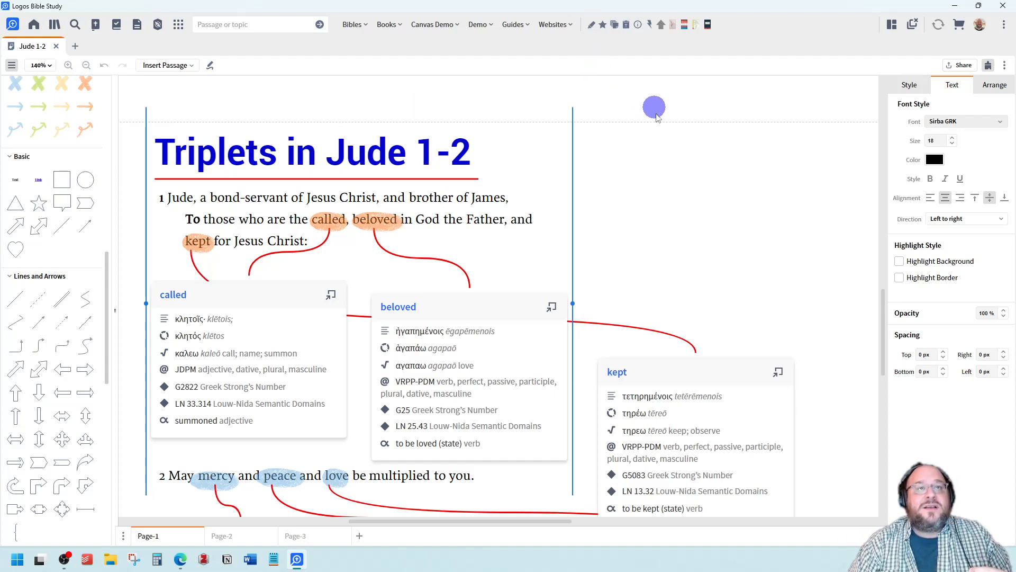
click(669, 176)
Nudge the "Triplets in Jude 1-2" title slightly down so it sits closer to the red line, and deselect it.
click(87, 65)
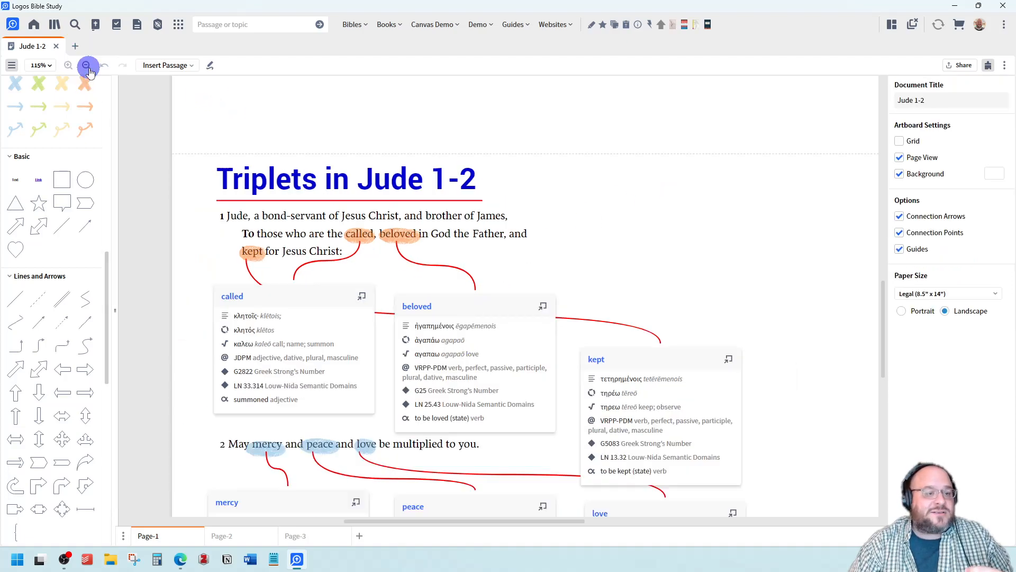
click(86, 65)
click(86, 65)
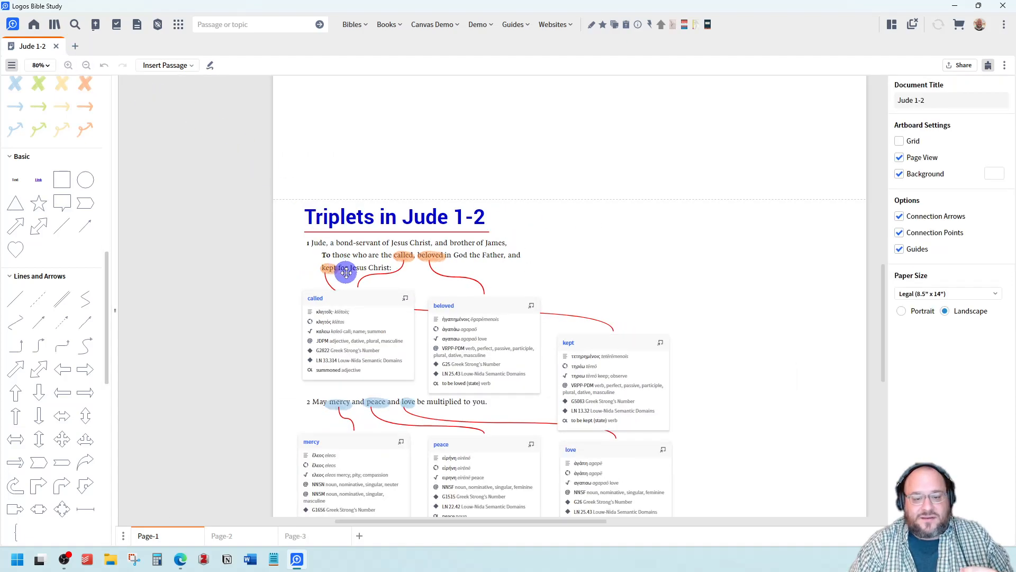
scroll(346, 272, down, 2)
scroll(524, 279, up, 2)
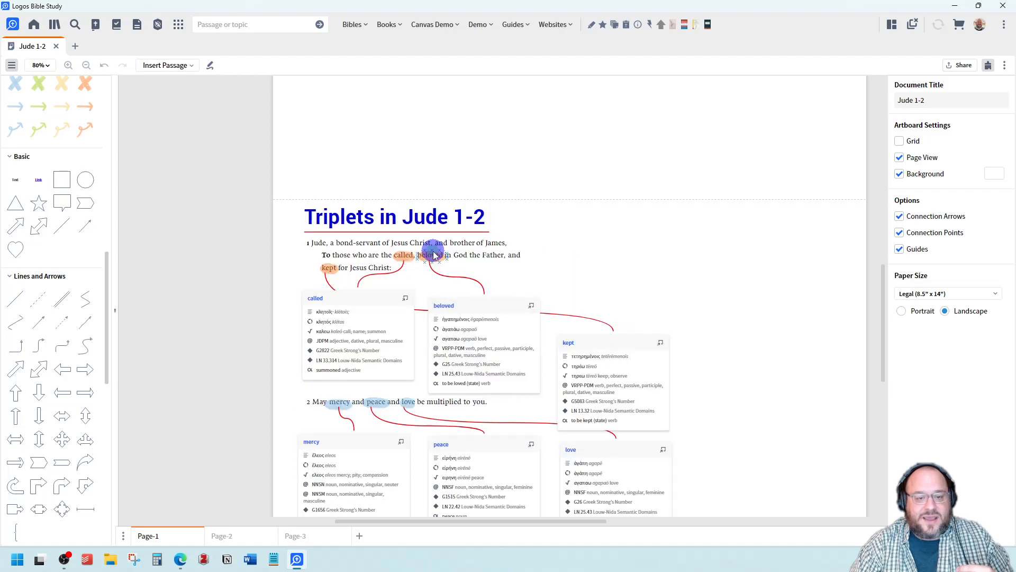
click(396, 218)
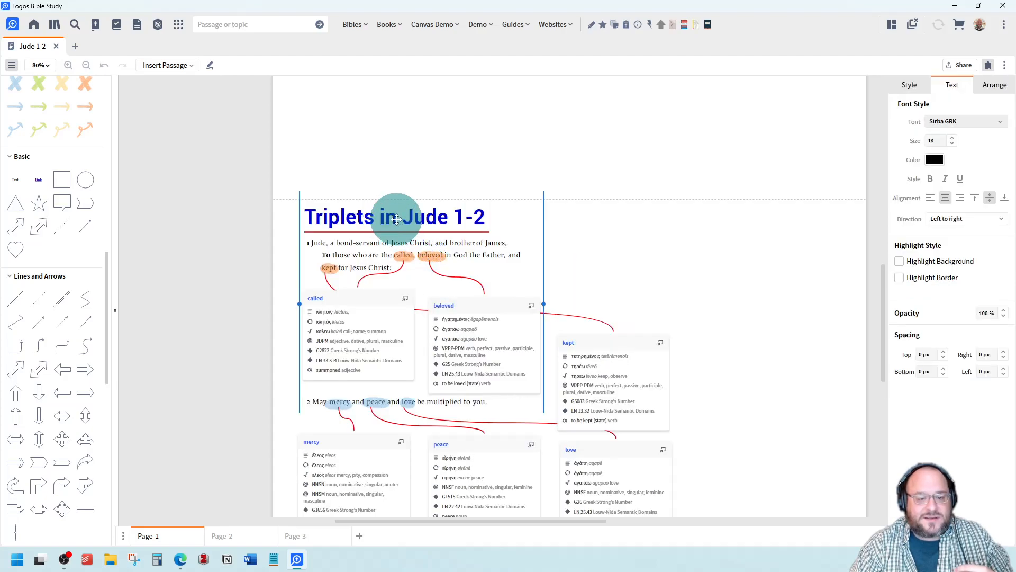
click(392, 221)
mouse_move(391, 221)
mouse_down()
mouse_move(392, 232)
mouse_move(391, 221)
mouse_up()
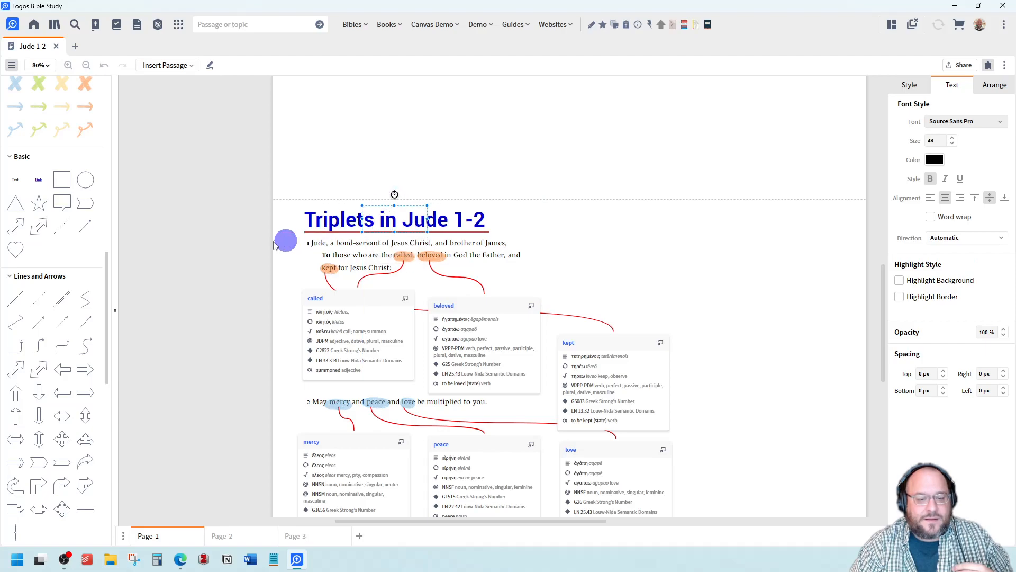
click(249, 239)
Export the canvas as a PNG image at 100% zoom with border 0, saved to the Desktop as "jude 1-2".
scroll(576, 263, up, 3)
scroll(575, 263, down, 8)
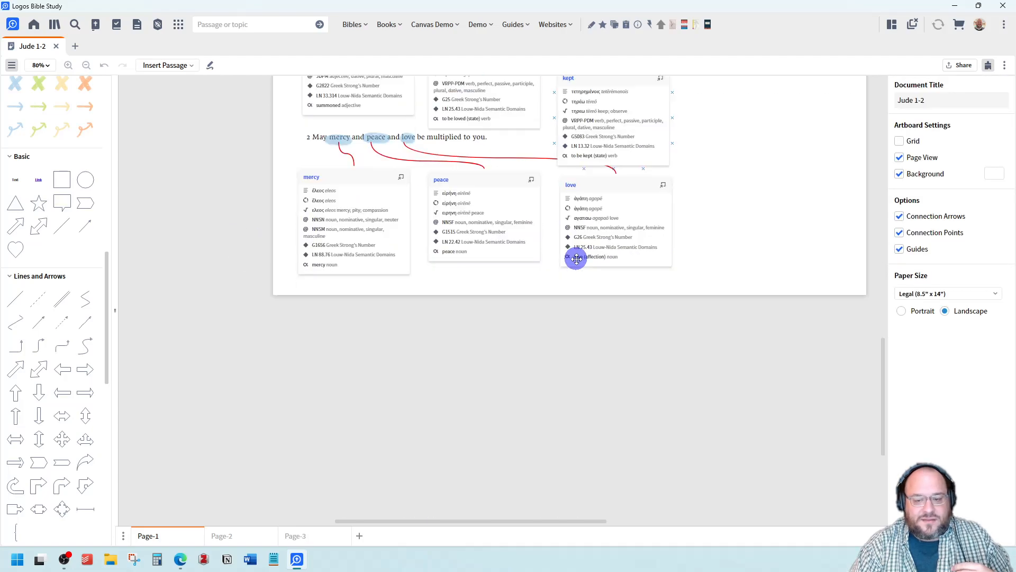
scroll(576, 260, up, 5)
scroll(576, 256, down, 2)
scroll(577, 257, up, 2)
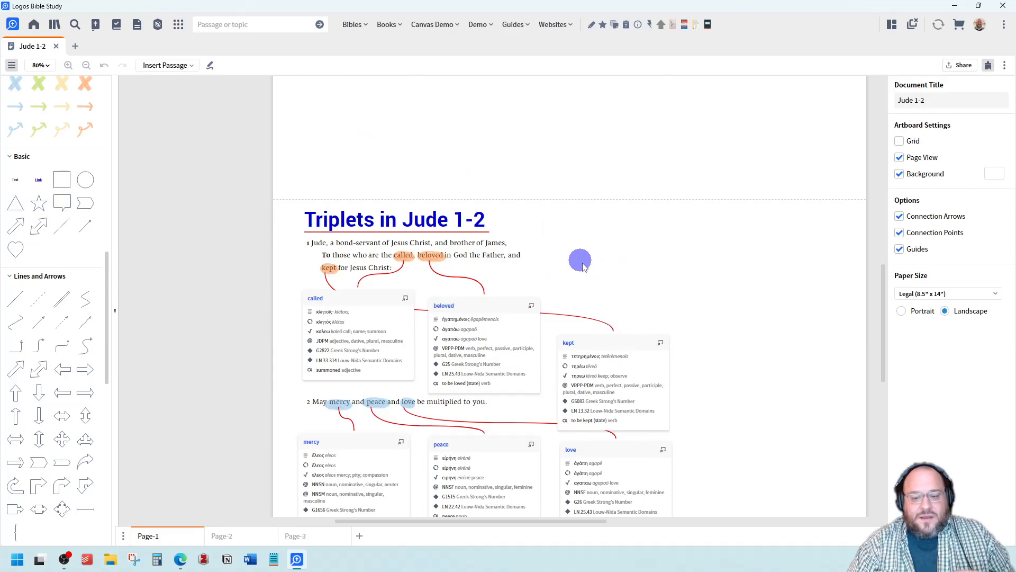
scroll(411, 236, down, 1)
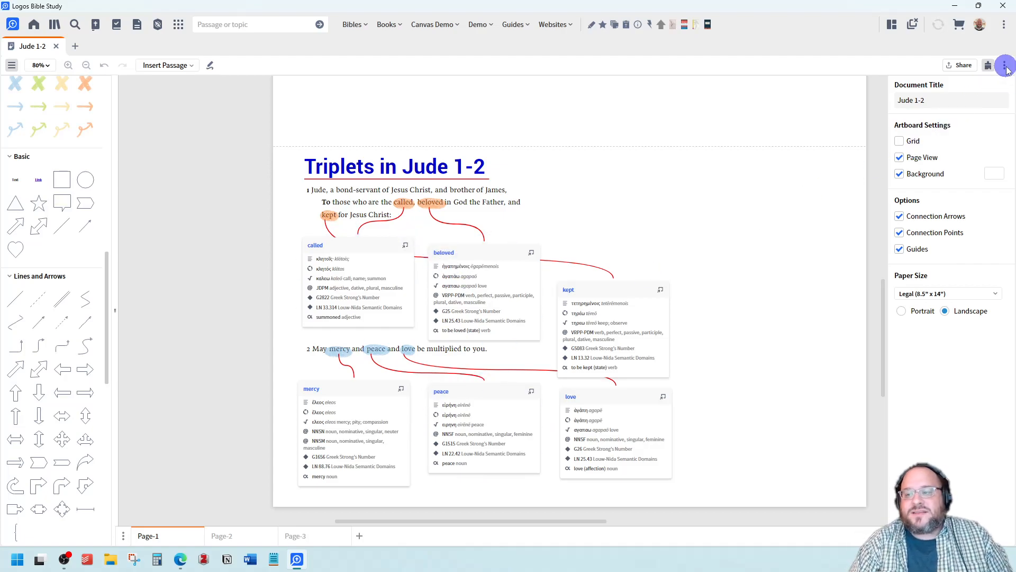
click(1004, 65)
click(834, 142)
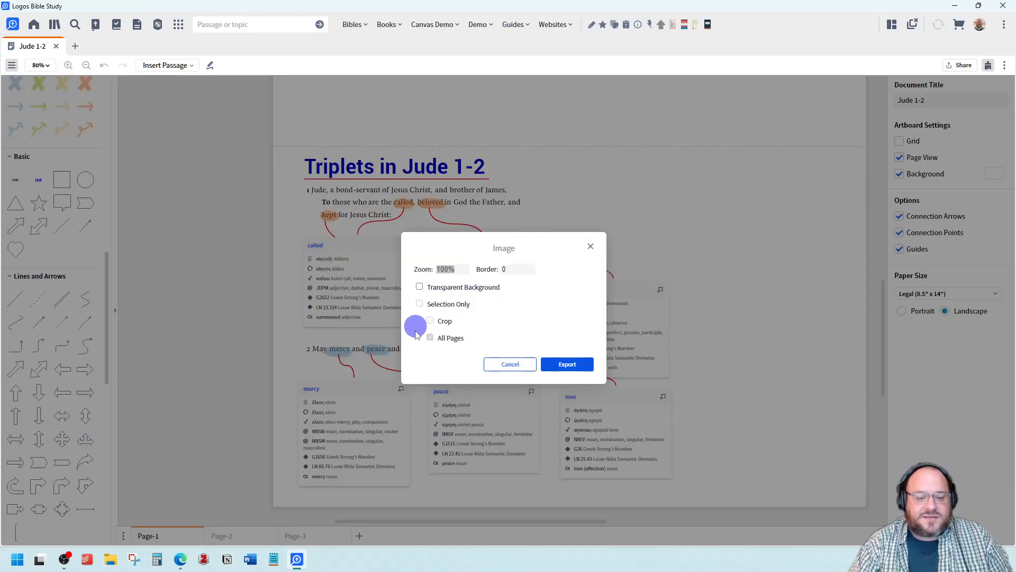
click(428, 320)
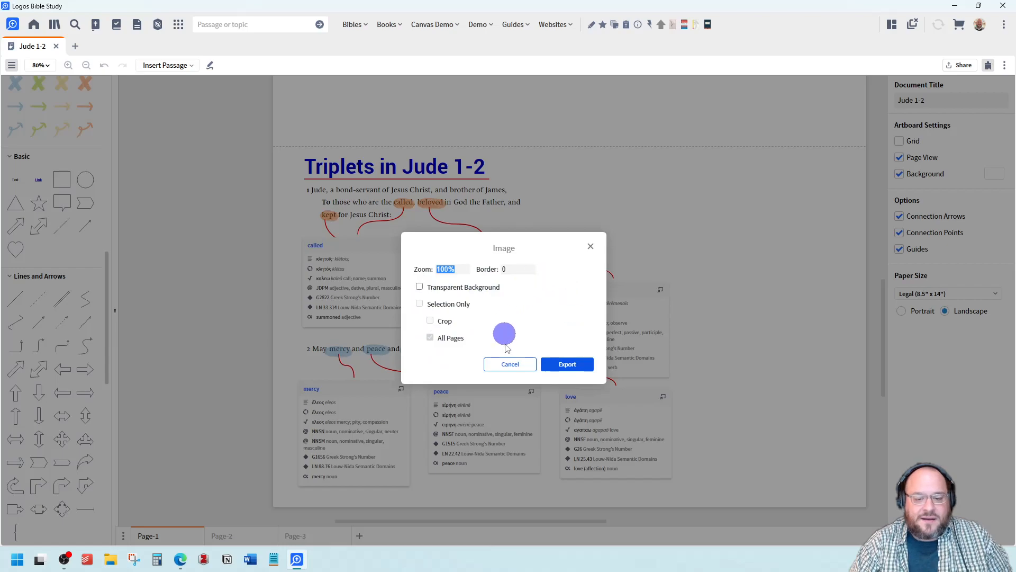
click(567, 364)
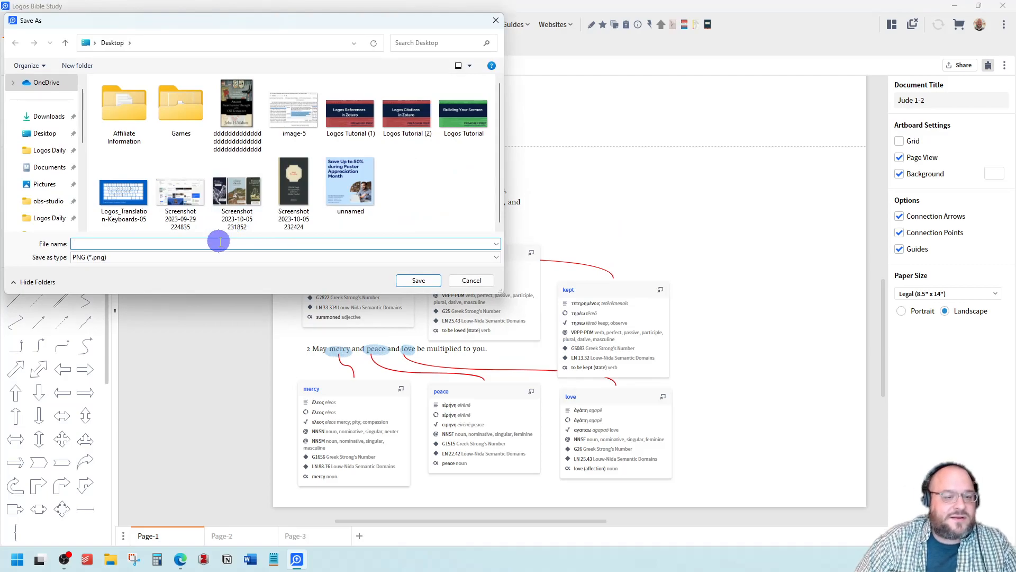
text(Jude 1-2)
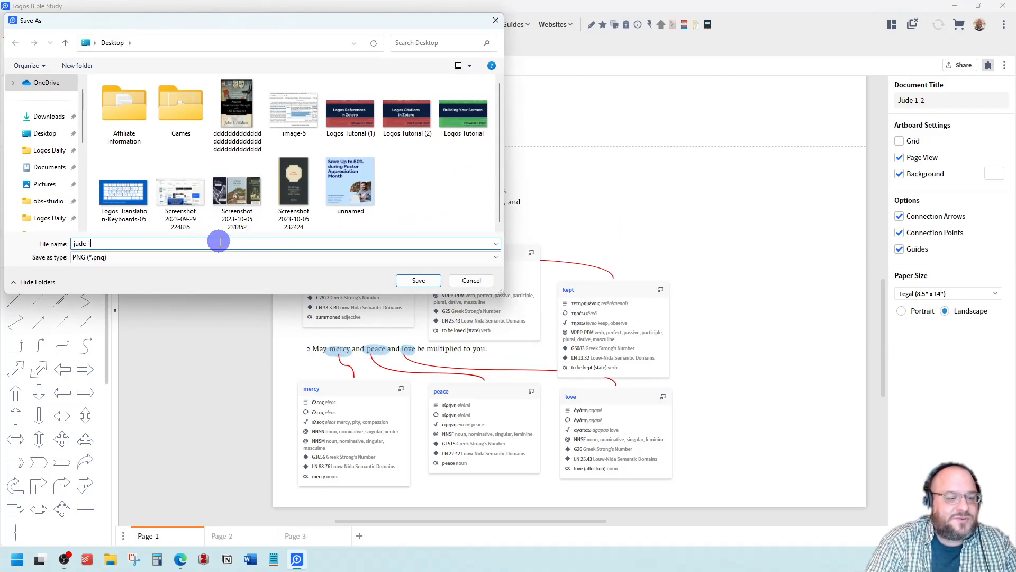
key(Return)
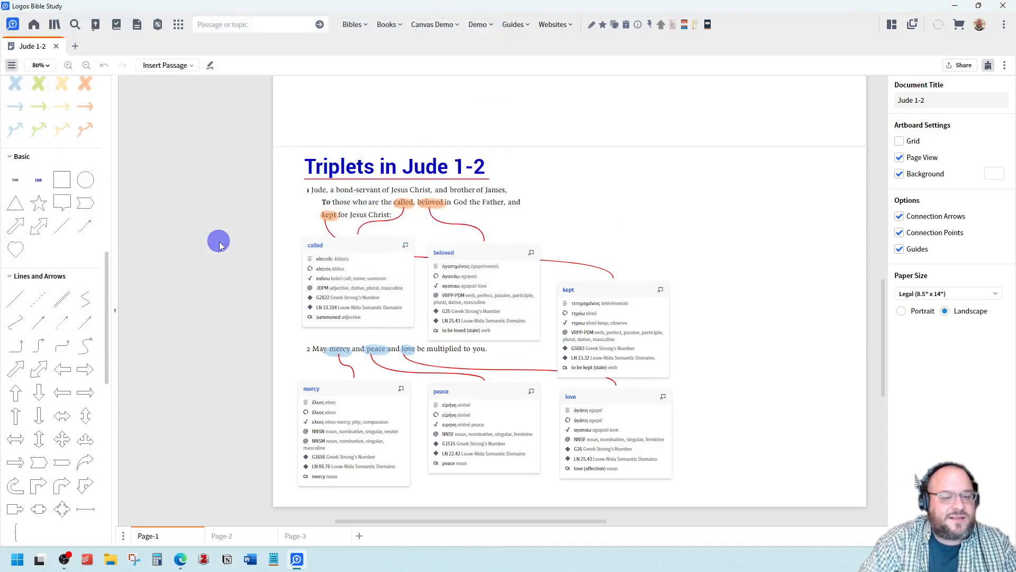
Close the canvas and open the New American Standard Bible: 1995 Update at Jude 1.
click(57, 47)
click(96, 25)
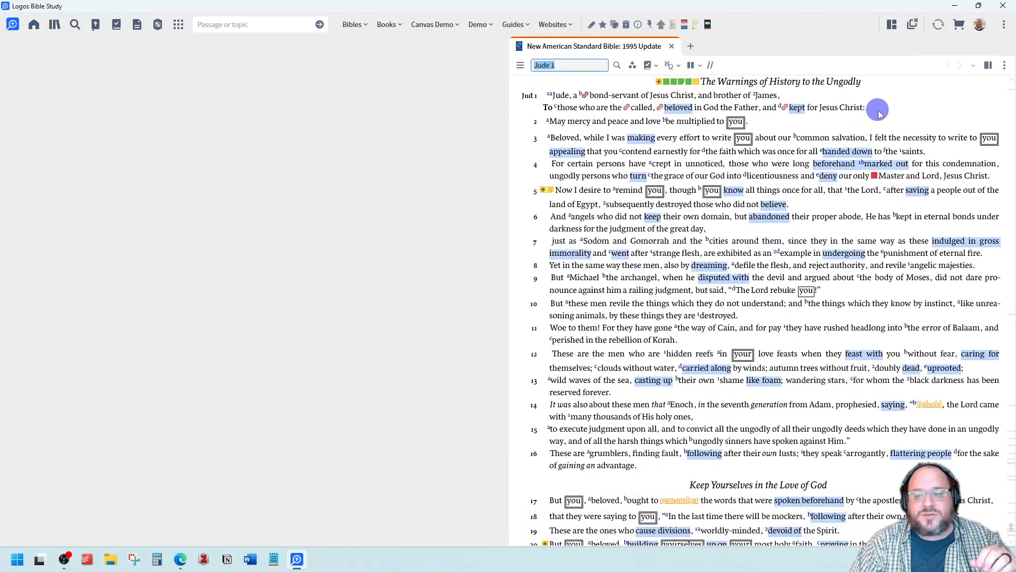
Create a note anchored to the full text of Jude verse 1 and file it in the "1. Bible Notes" notebook.
drag(874, 109, 522, 97)
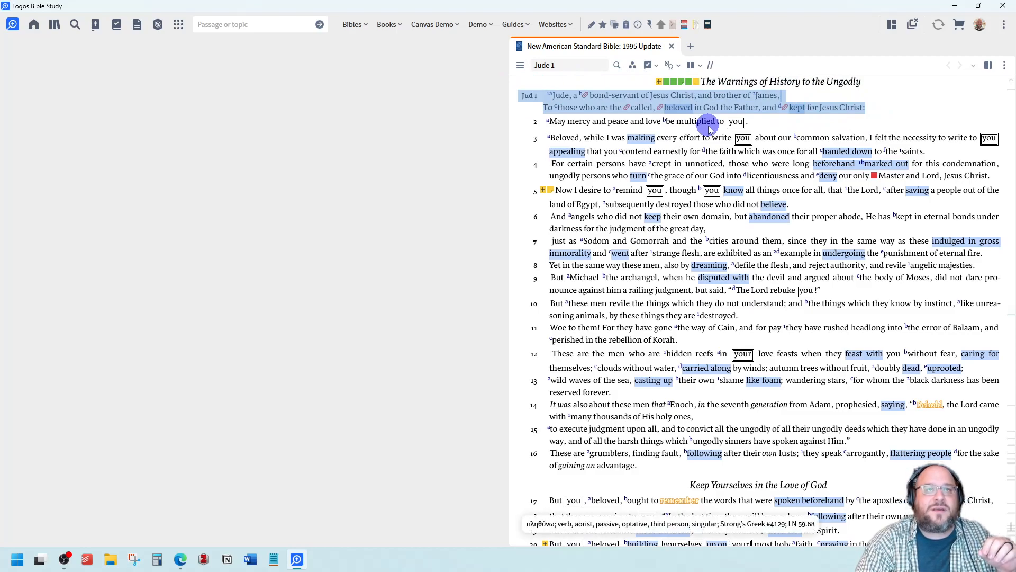
key(n)
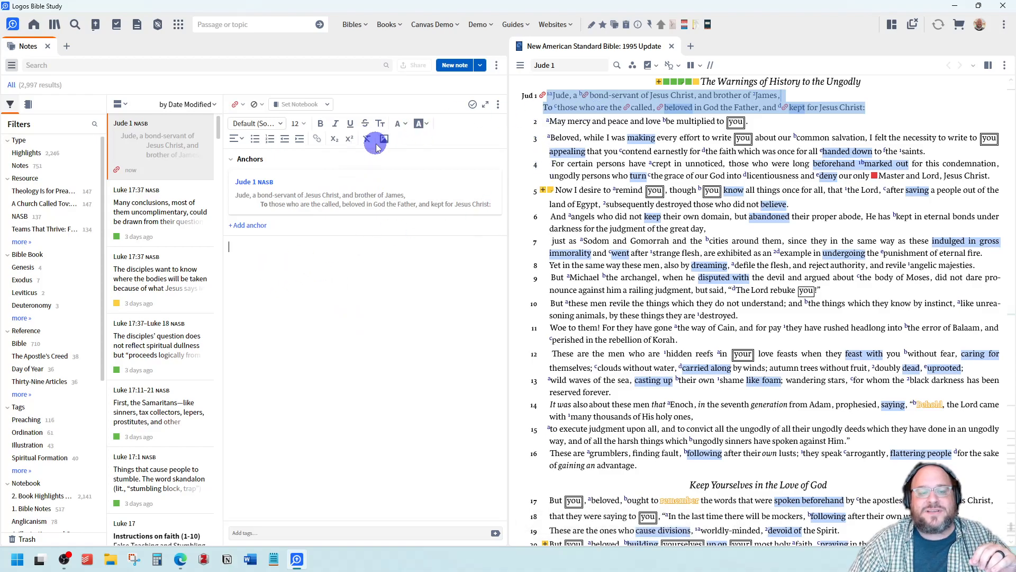
click(300, 104)
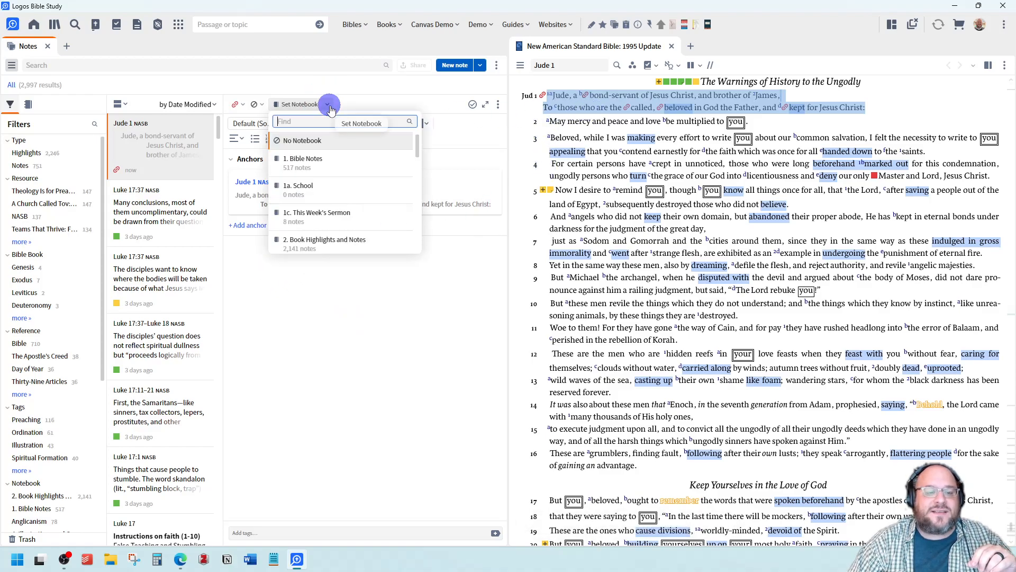
click(312, 166)
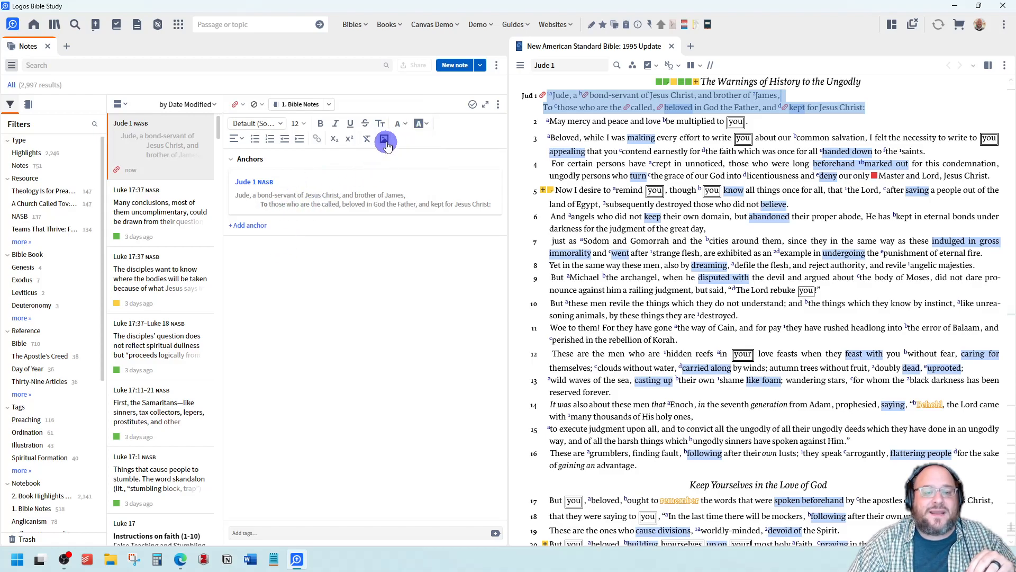
Upload the "jude 1-2" image from the Desktop and insert it into the body of the Jude 1 note.
click(385, 140)
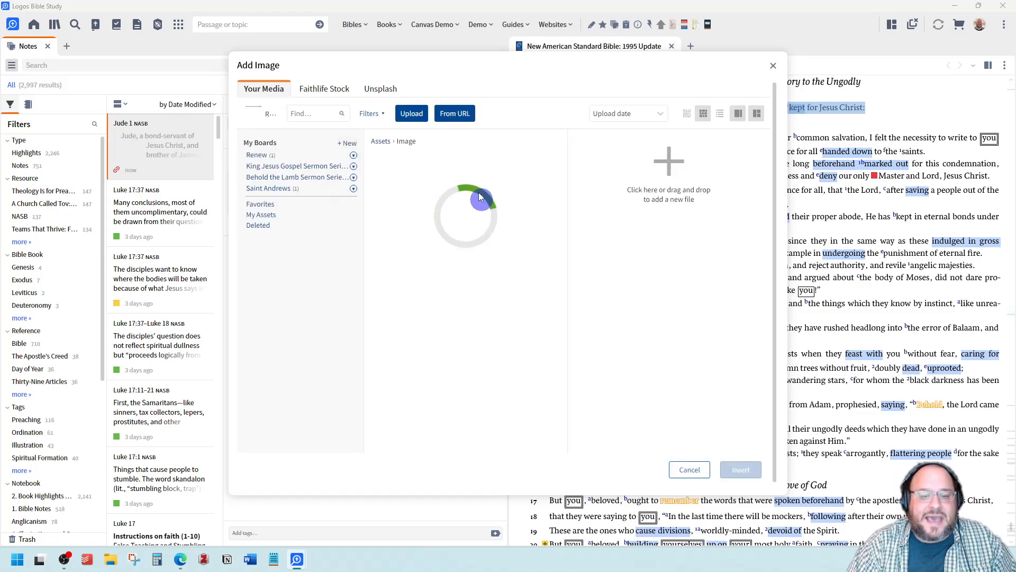
click(410, 114)
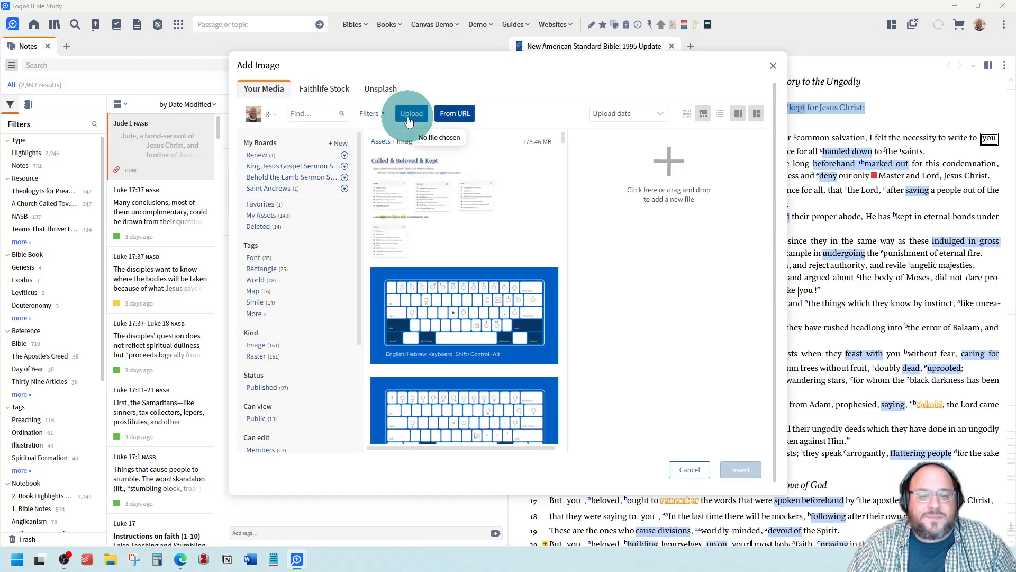
scroll(504, 191, down, 5)
scroll(504, 192, up, 2)
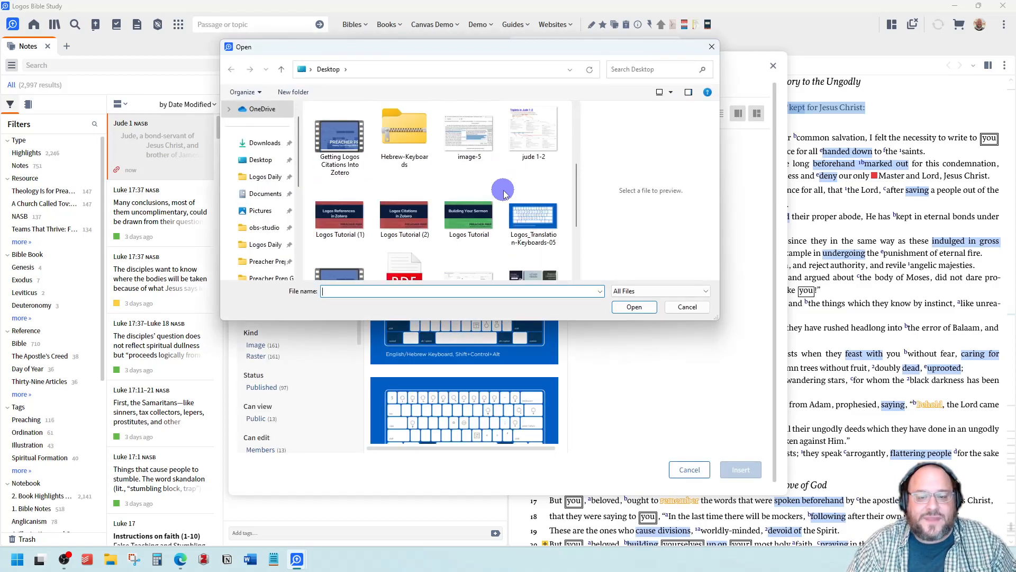
scroll(503, 211, down, 3)
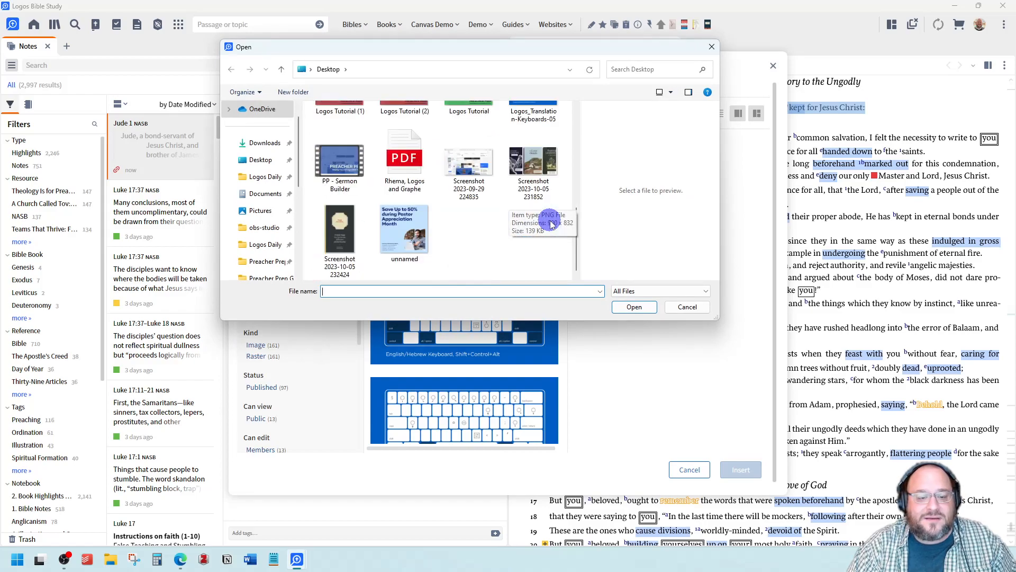
scroll(484, 233, up, 3)
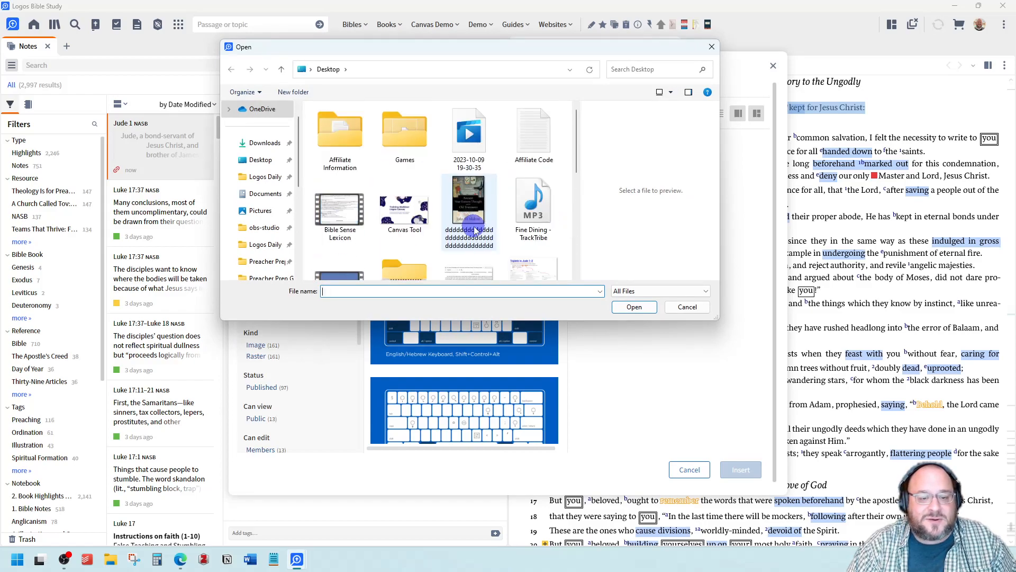
scroll(503, 222, down, 2)
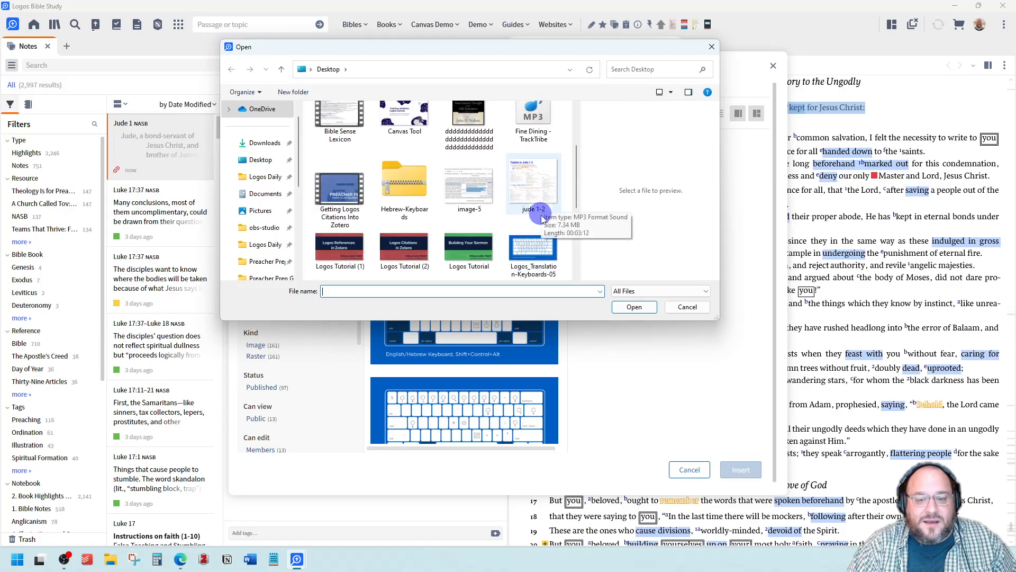
click(532, 185)
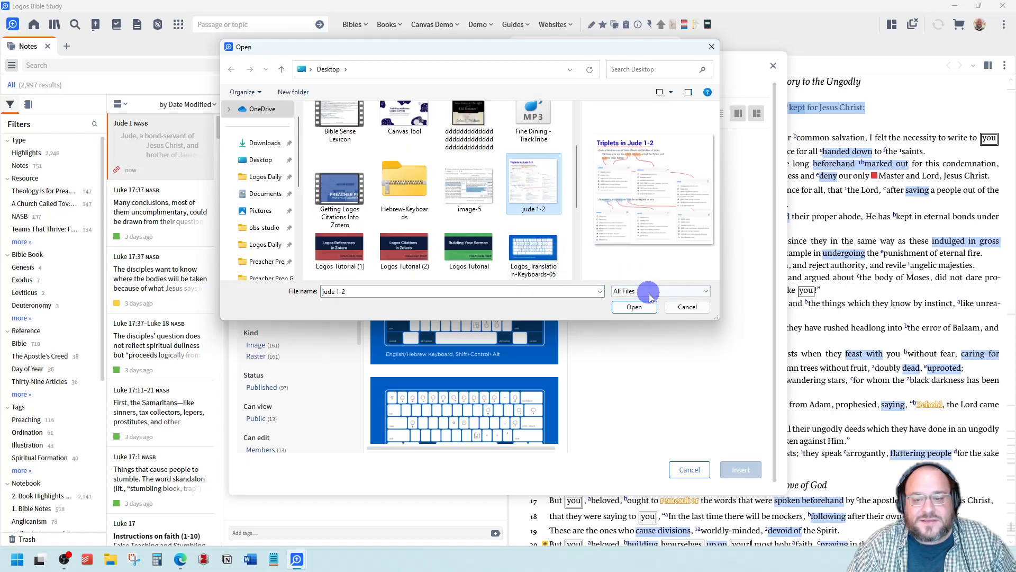
click(633, 307)
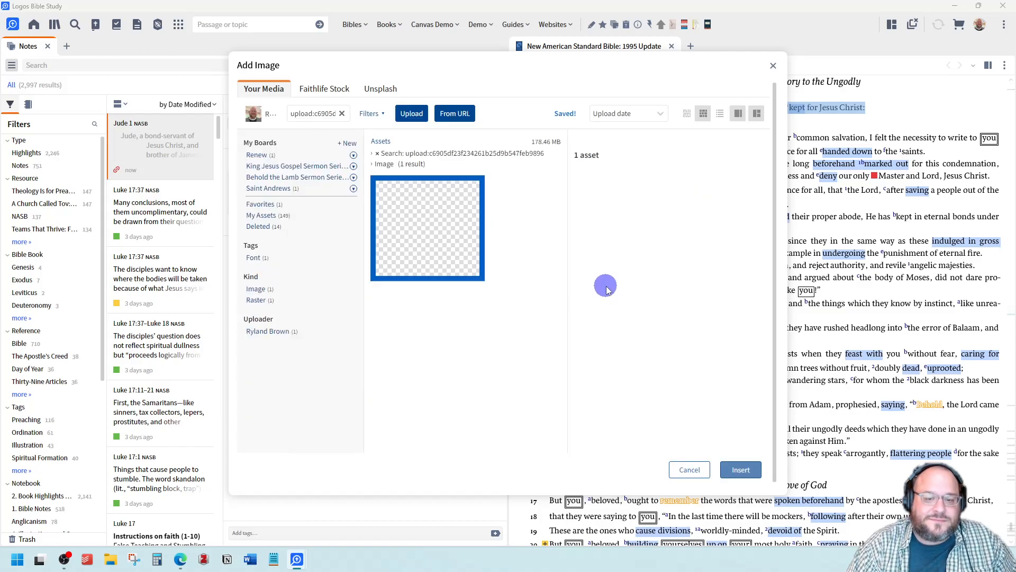
click(741, 469)
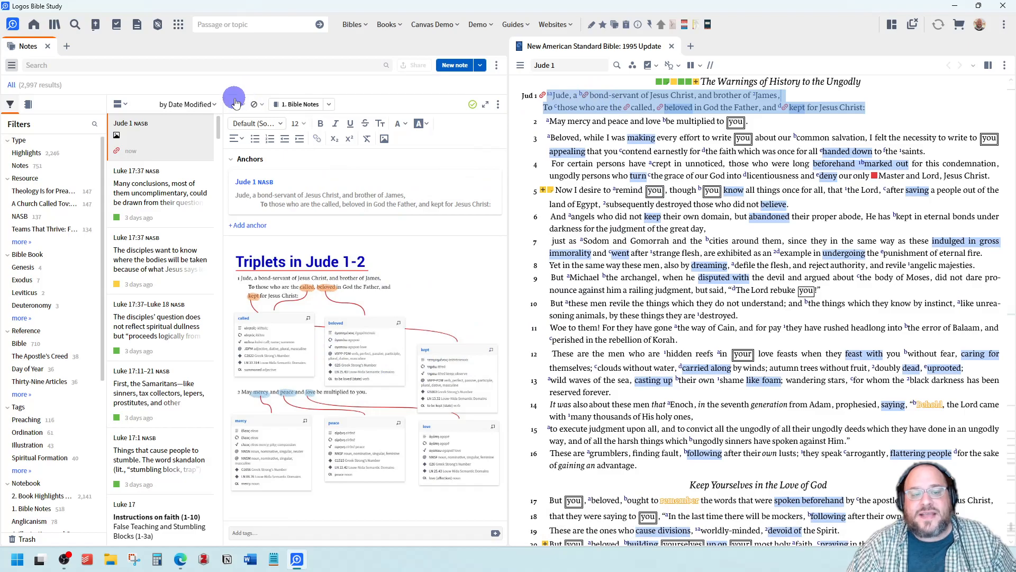
Change the Jude 1 note's icon to the red square with an outward-pointing arrow.
click(237, 104)
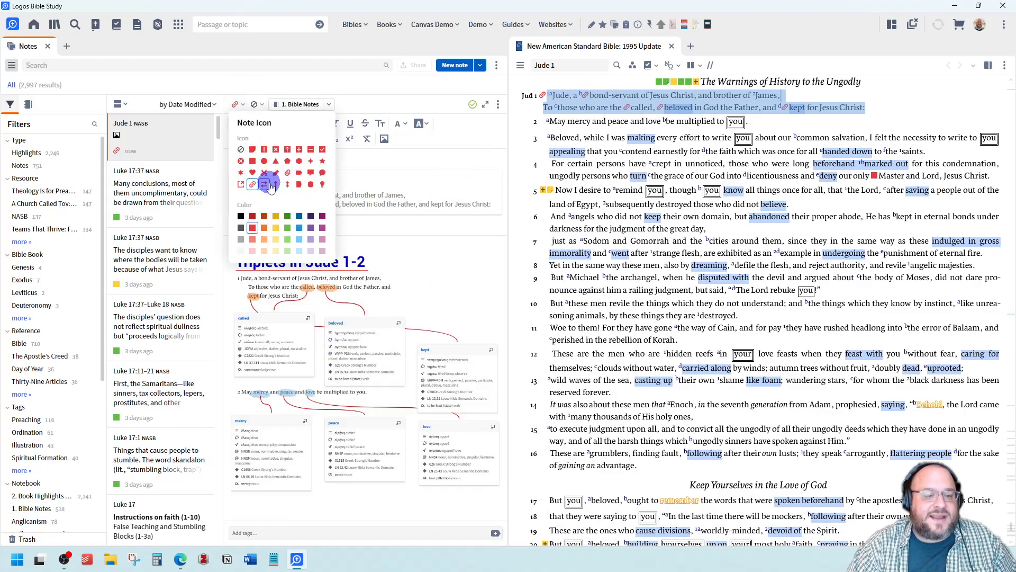
click(242, 185)
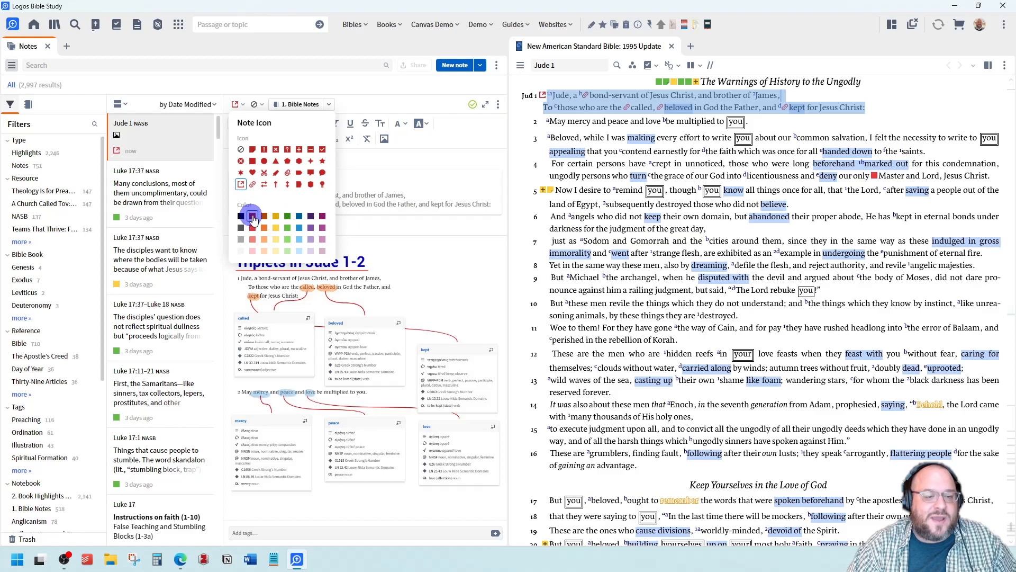
click(475, 132)
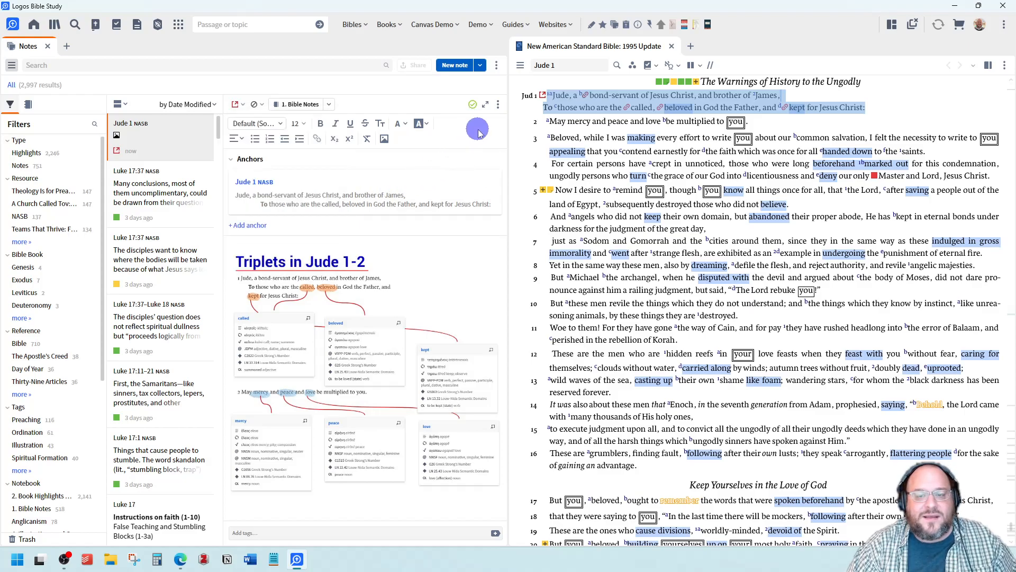
Close the Notes document and reopen the note from its marker beside Jude verse 1 in the Bible text.
click(47, 46)
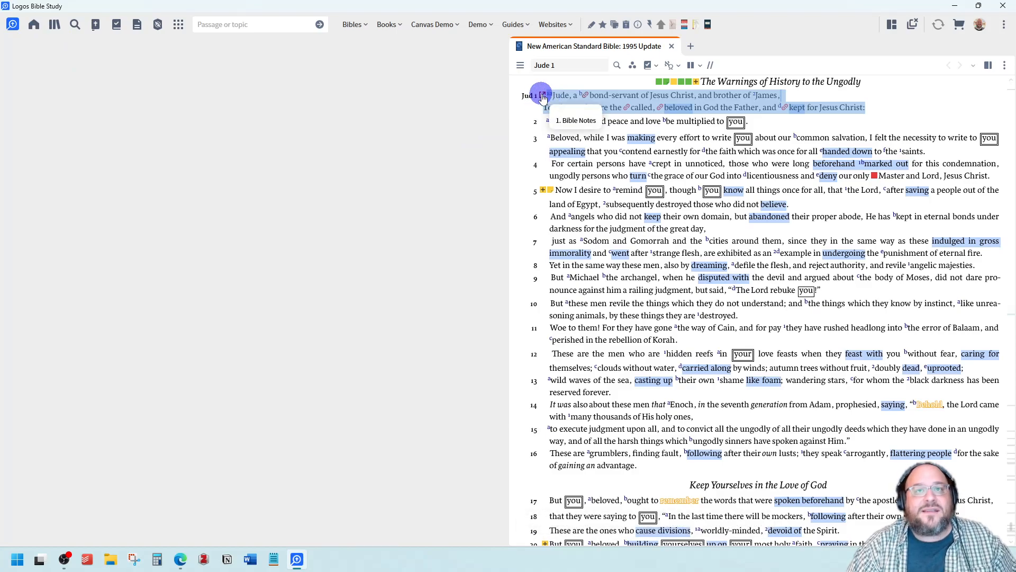
click(543, 98)
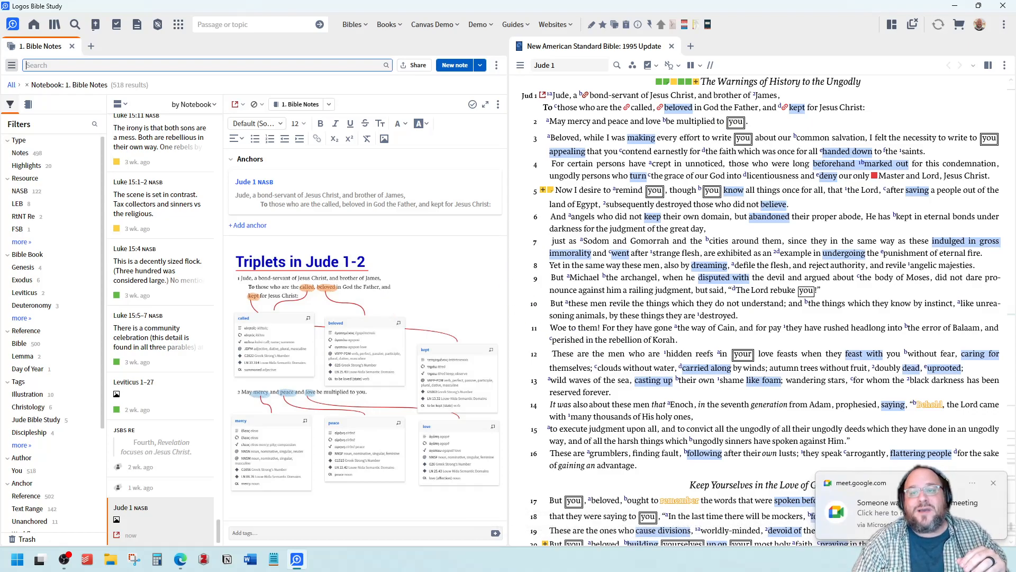
click(921, 507)
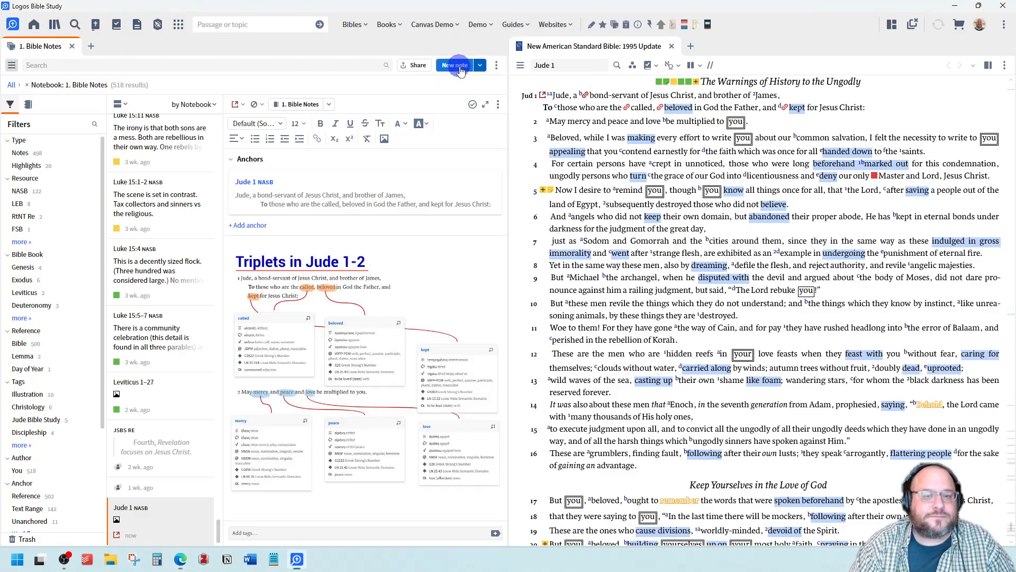
Create a second Jude 1 note, insert the existing "Jude 1-12" image into its body, and view that image enlarged.
click(454, 64)
click(386, 139)
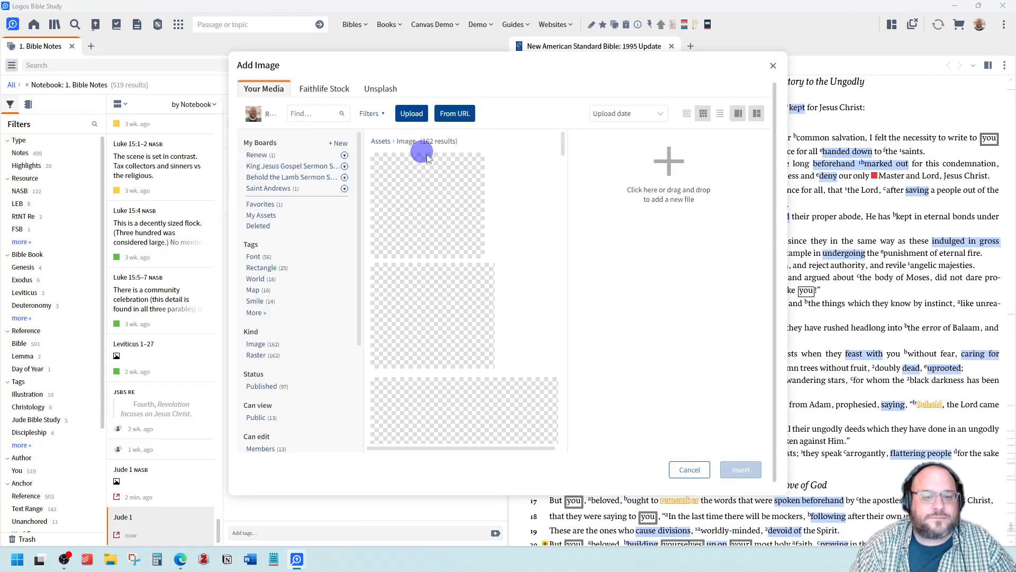
click(430, 286)
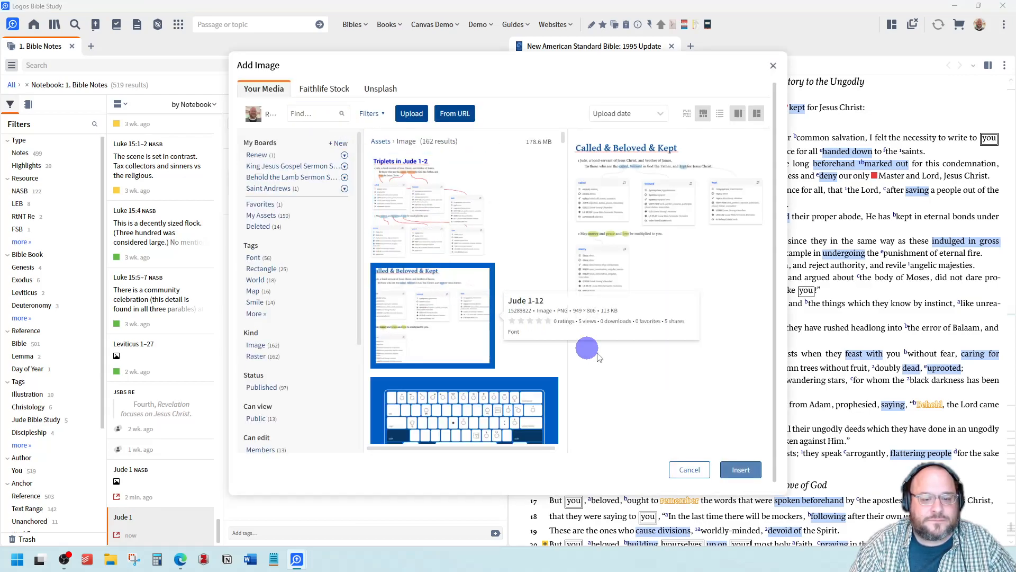
click(741, 469)
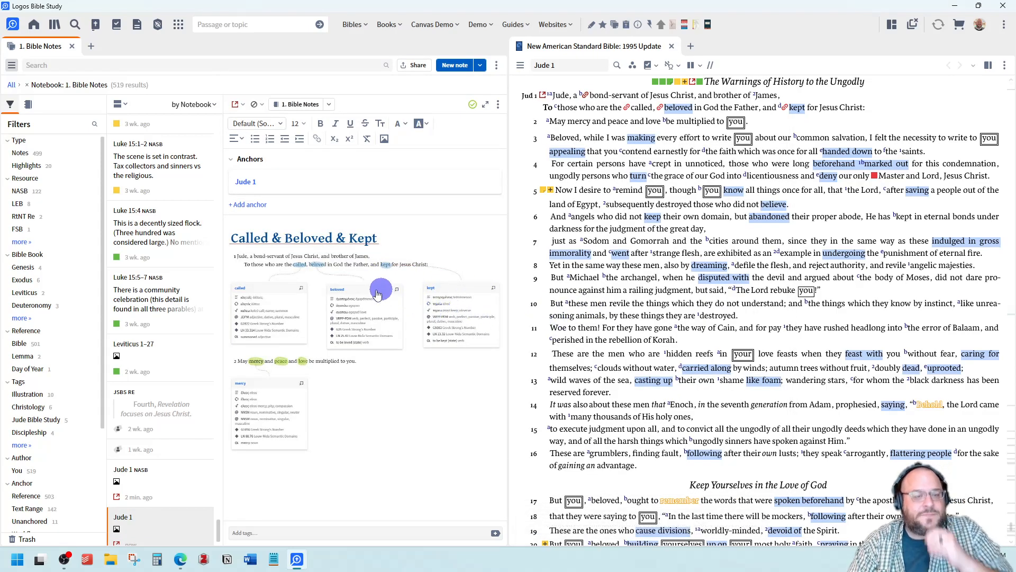
double_click(363, 291)
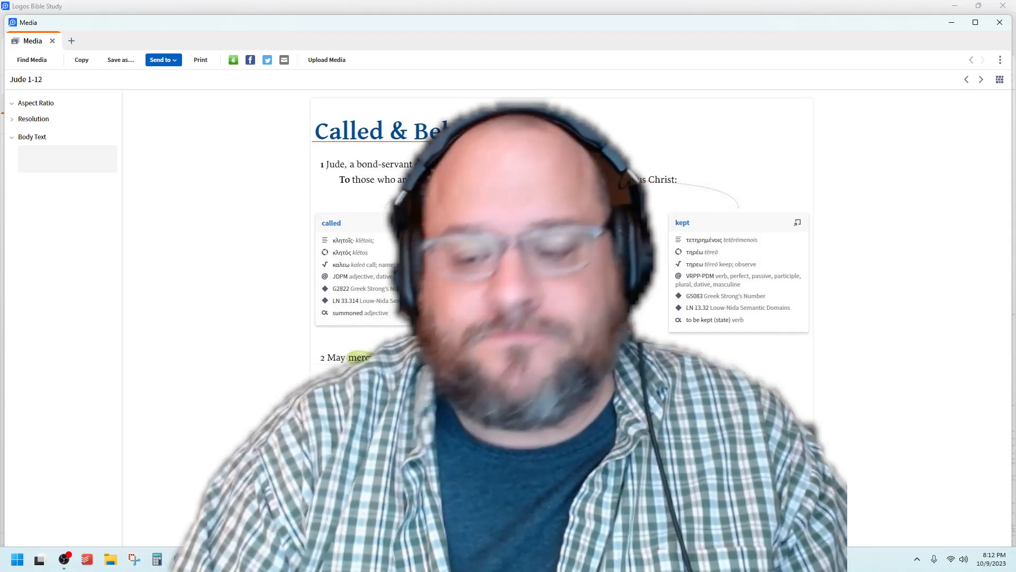
click(1001, 23)
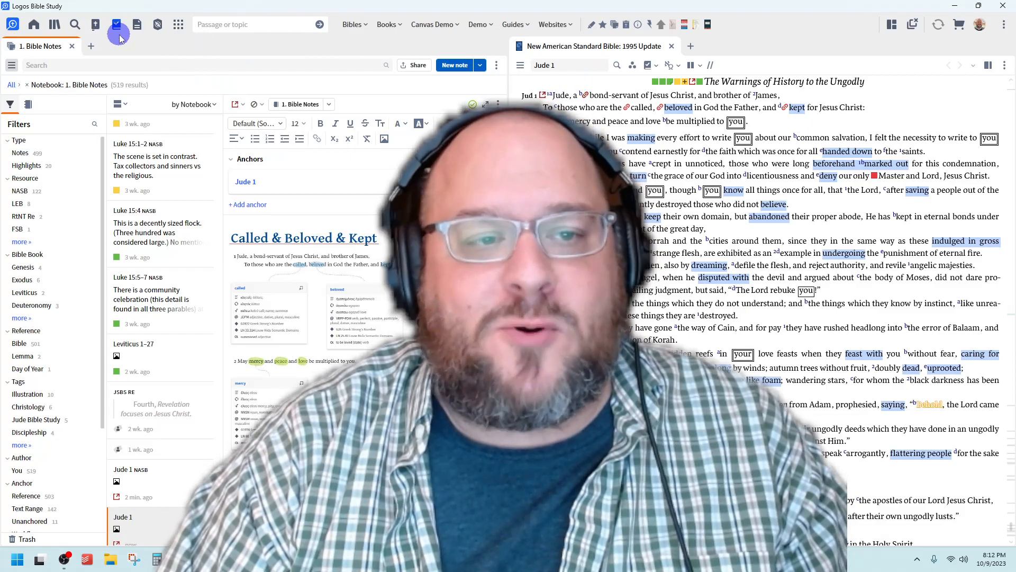
Filter the saved documents to the Canvas type and open the "Jude 1-2" canvas.
click(136, 24)
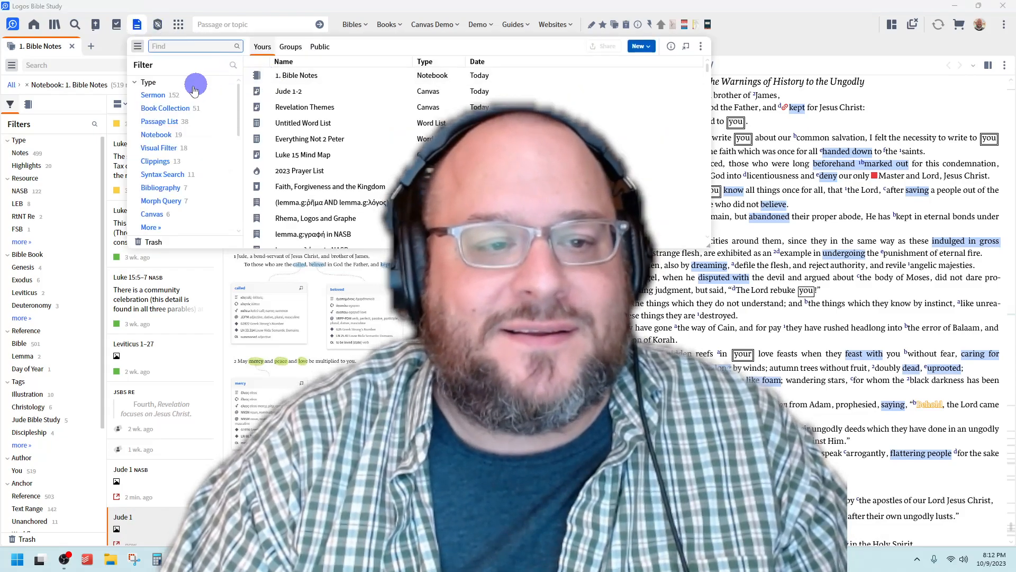
click(153, 215)
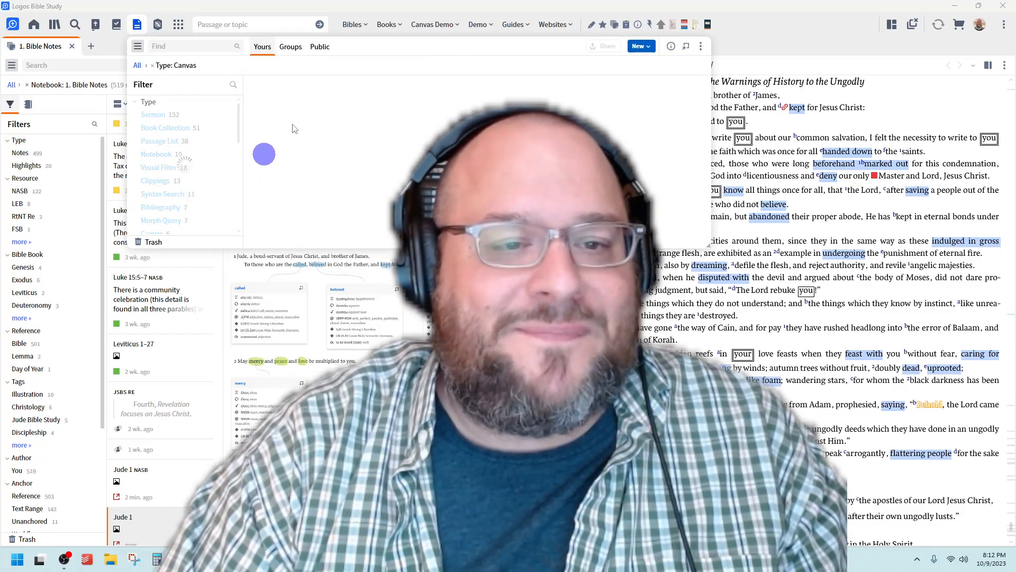
click(290, 96)
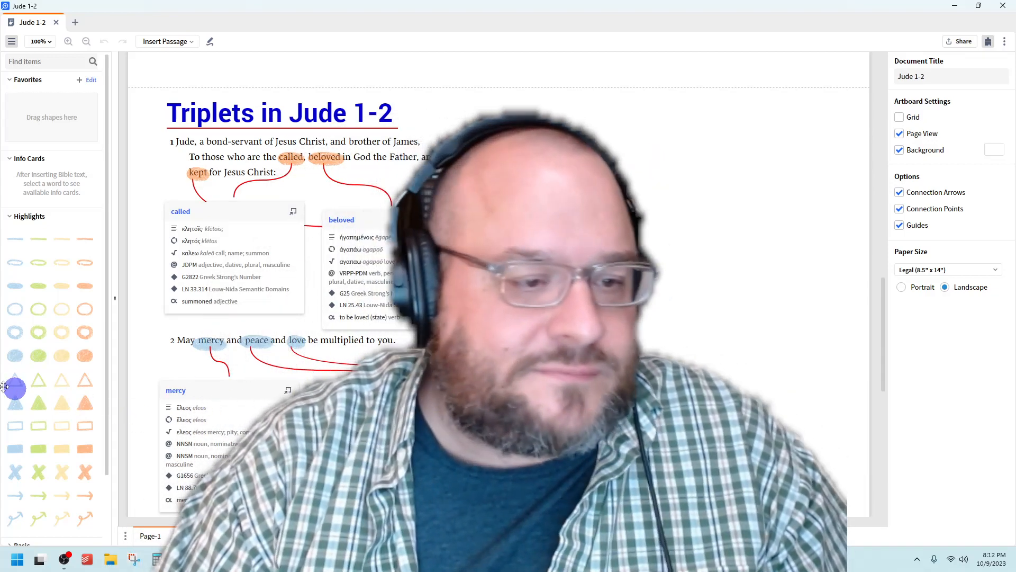
Add a double-bordered square text shape to the empty area of the canvas, to the right of the verse 1 text.
scroll(18, 403, down, 2)
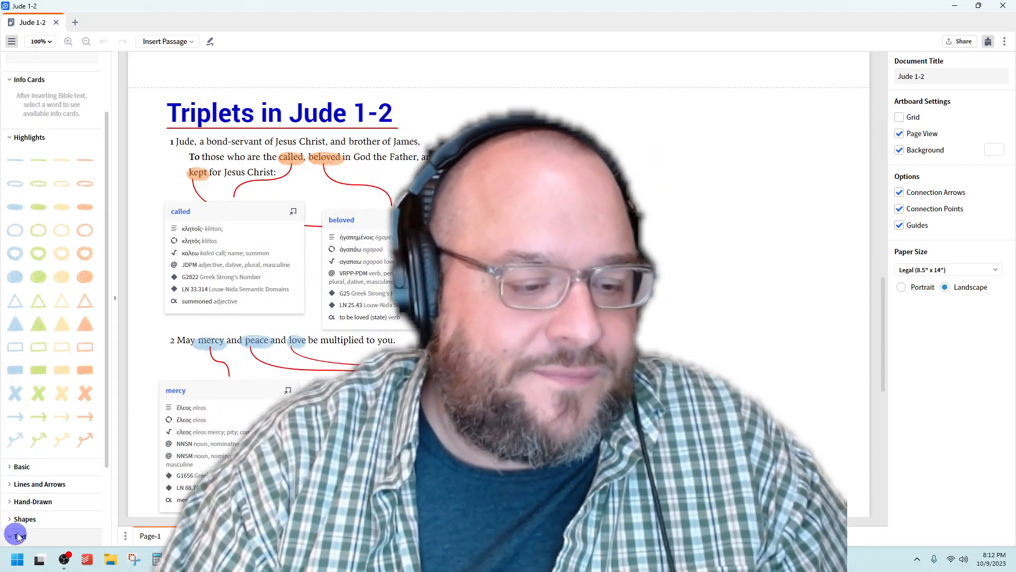
click(18, 536)
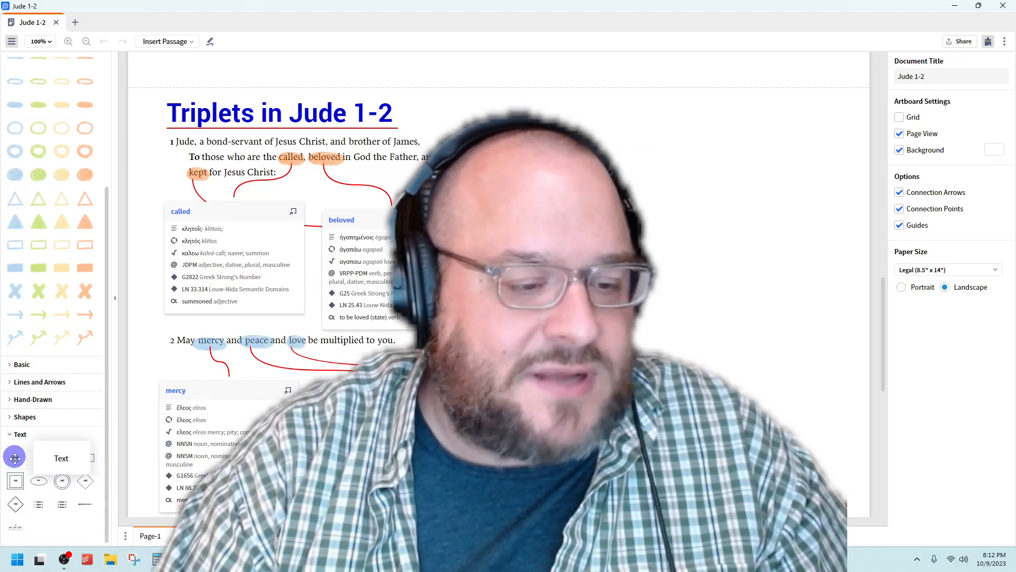
click(15, 480)
drag(174, 489, 688, 101)
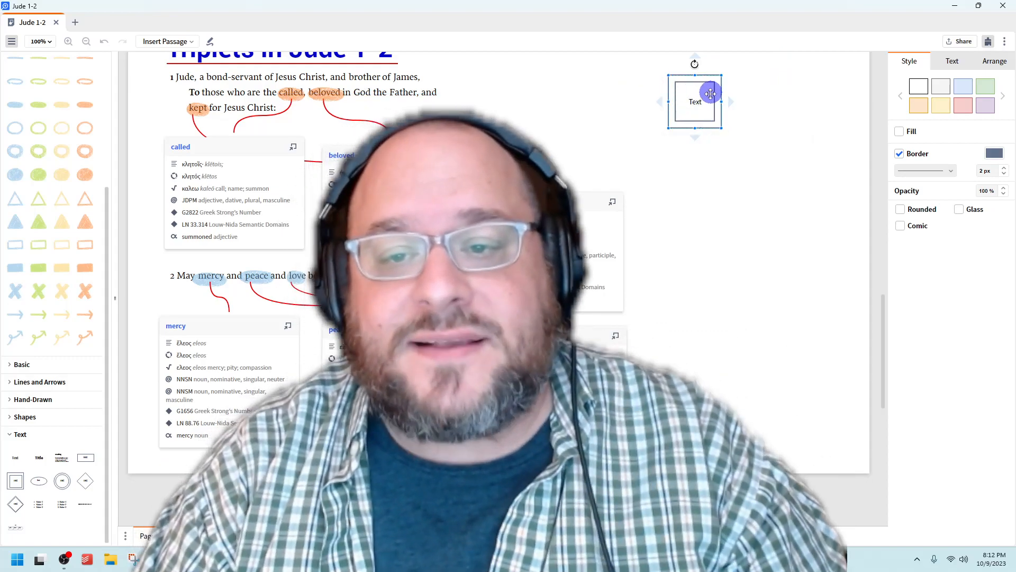
click(747, 100)
click(701, 100)
click(751, 105)
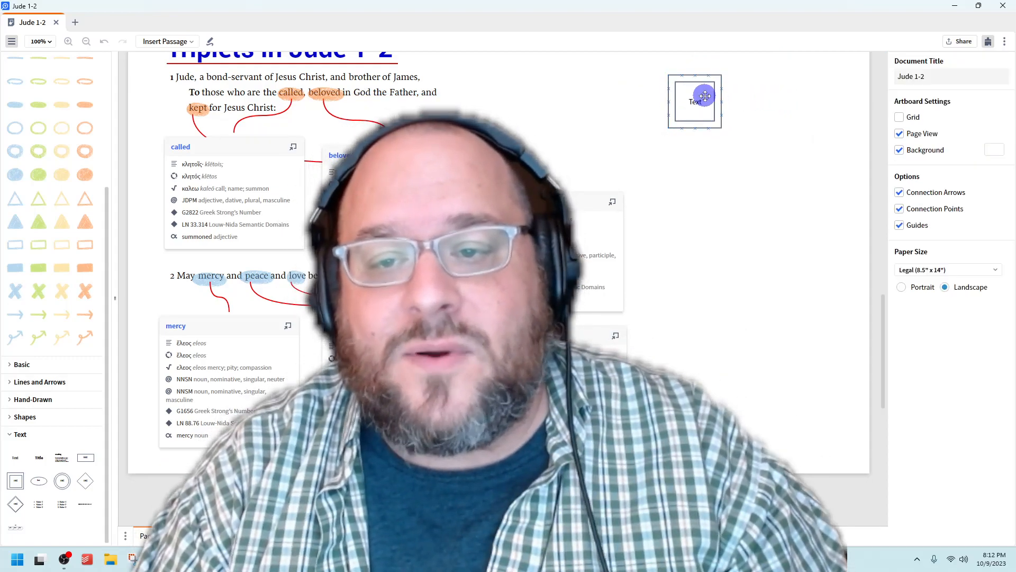
Add a connected copy of the double-bordered square on its left side, linked by a red arrow.
click(695, 101)
double_click(695, 102)
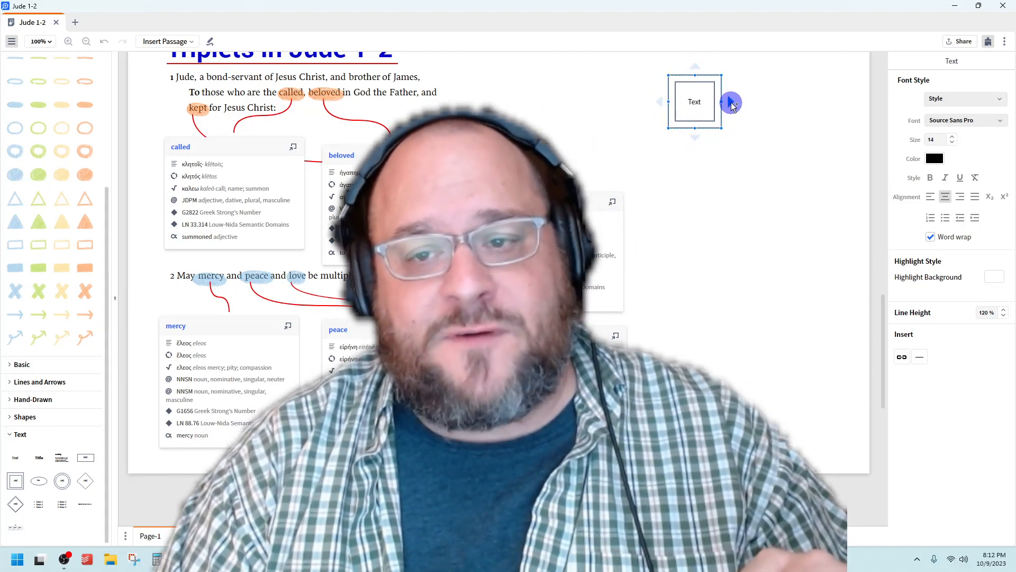
click(660, 102)
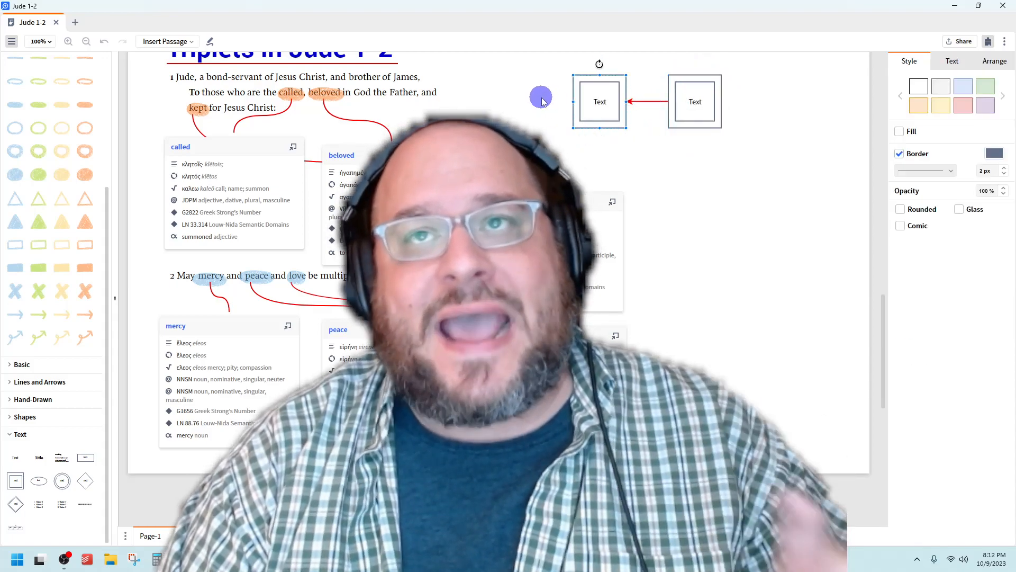
click(649, 102)
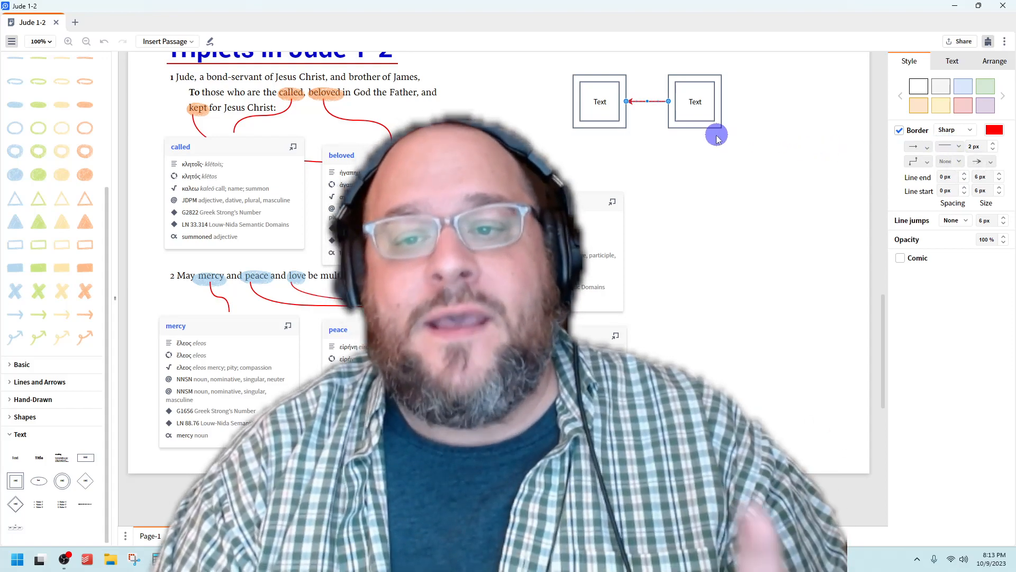
Draw an arrow connector from the bottom edge of the original square to the right edge of the "love" info card.
click(695, 101)
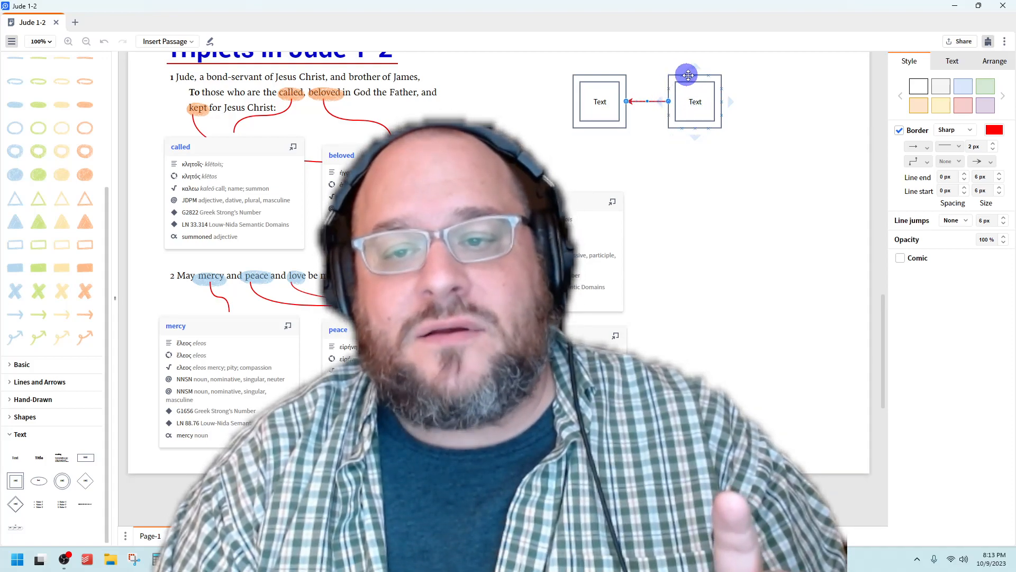
drag(682, 127, 477, 119)
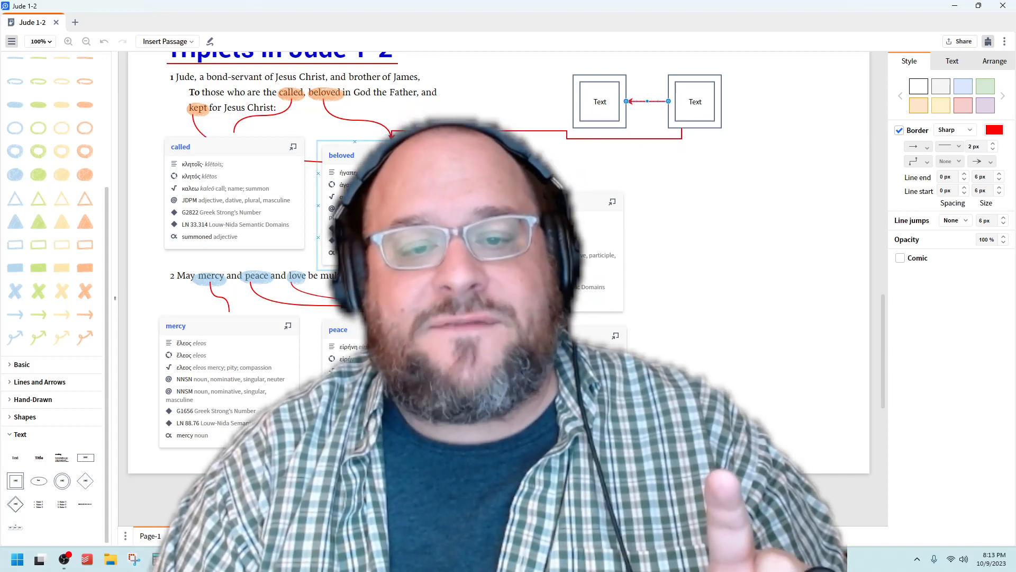
drag(393, 137, 629, 410)
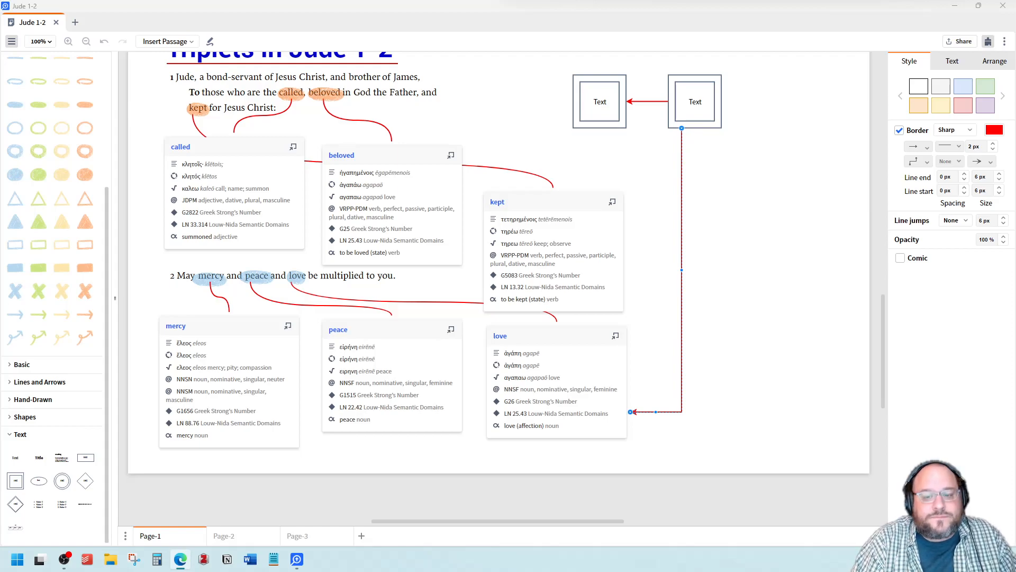
Connect the "kept" info card to both squares with arrows, and the left square to the "beloved" card.
drag(626, 218, 713, 128)
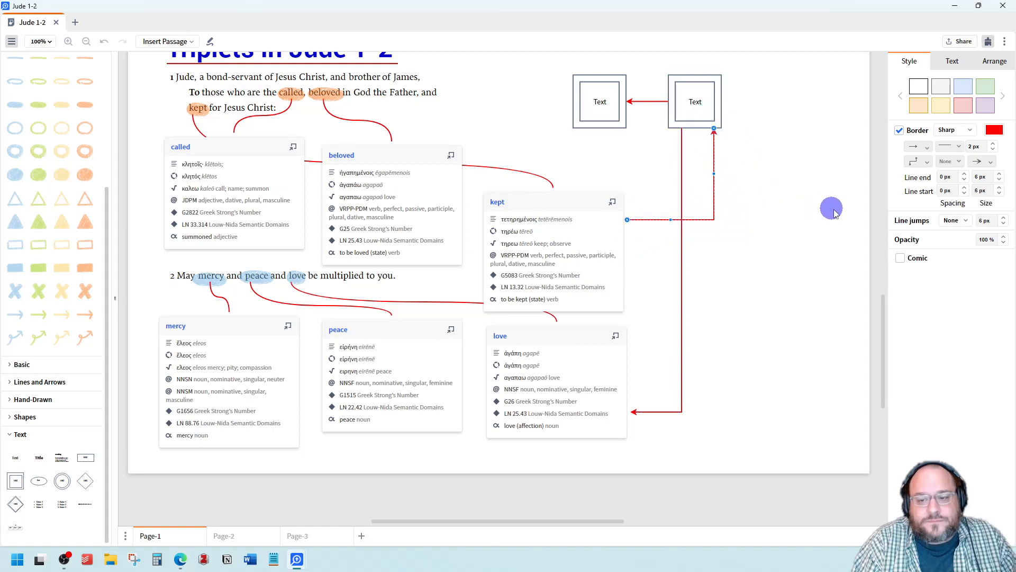
drag(590, 188, 614, 128)
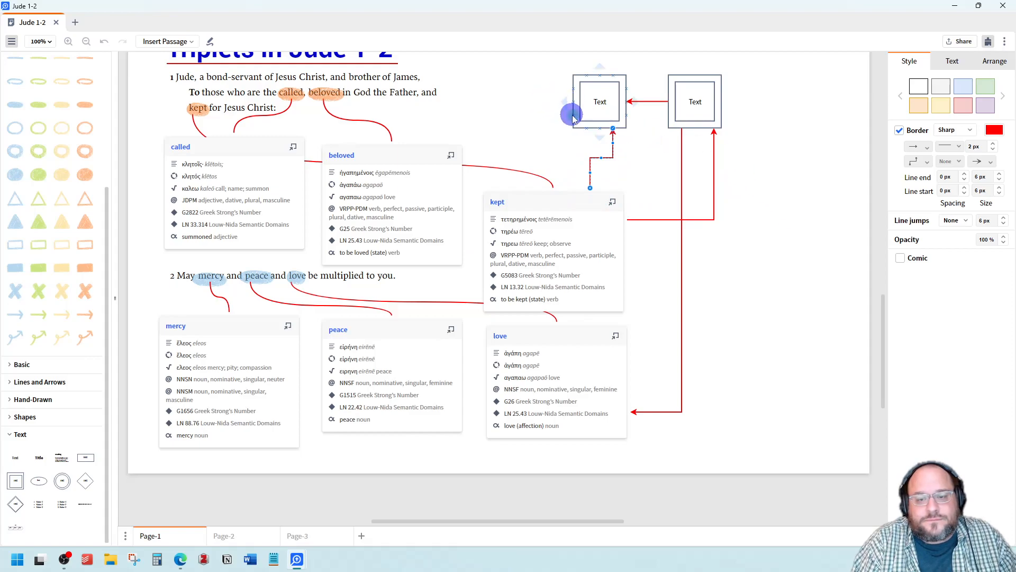
drag(574, 115, 428, 141)
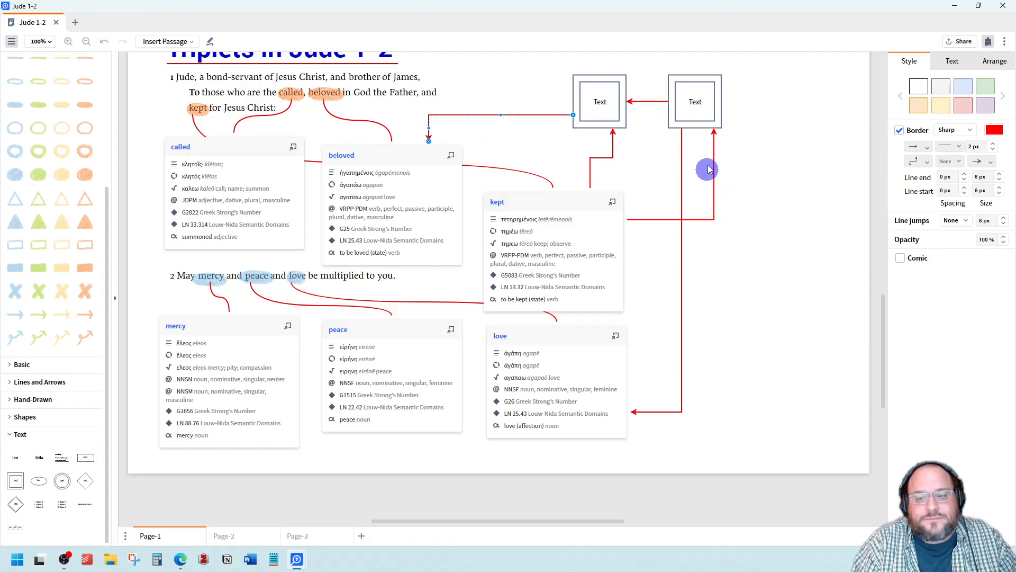
Draw a free-ended arrow from the right square and another from the left square into the verse 1 text, rerouting the latter below the first line.
drag(722, 105, 767, 136)
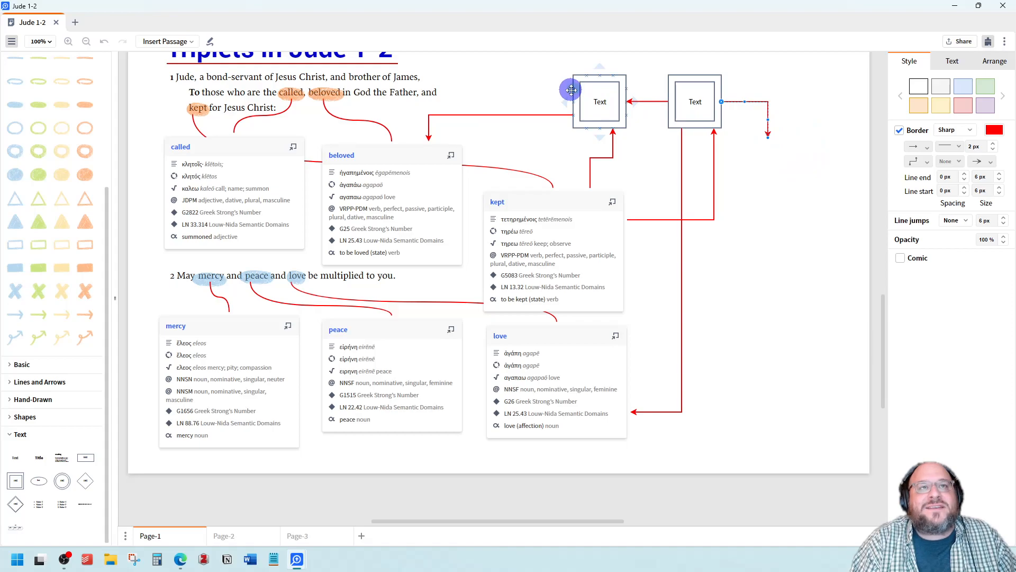
drag(574, 90, 307, 78)
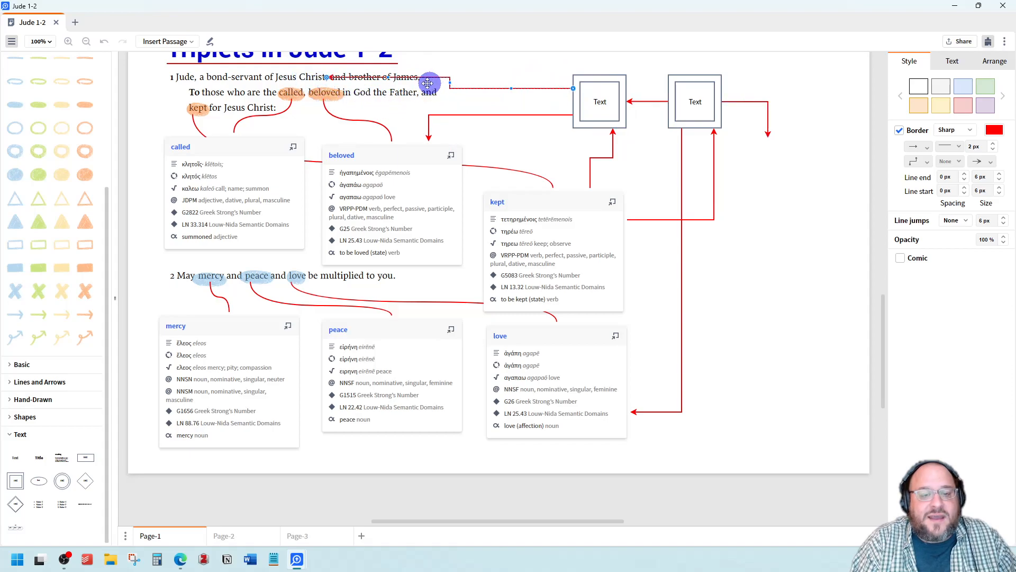
drag(451, 85, 435, 100)
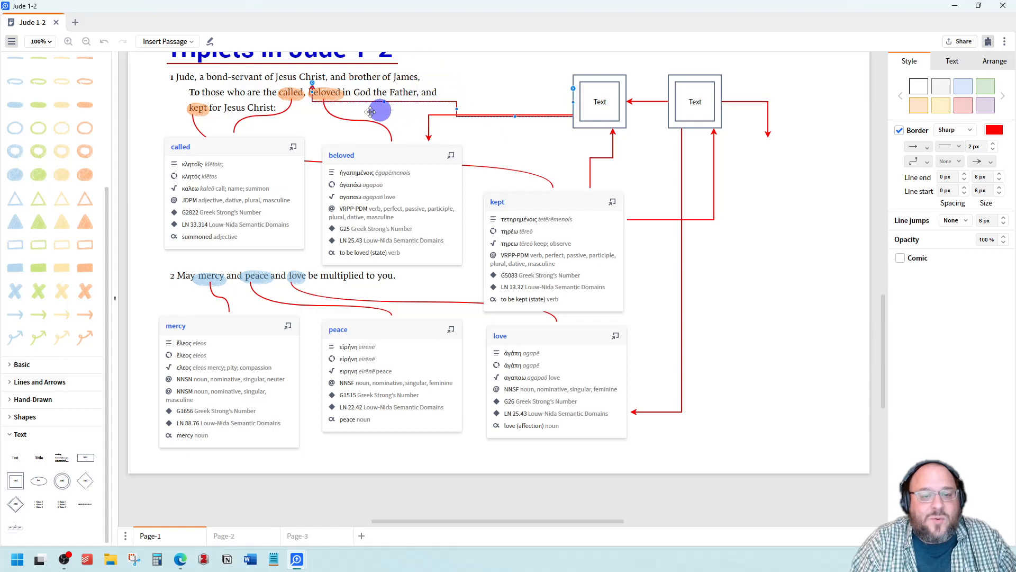
click(508, 79)
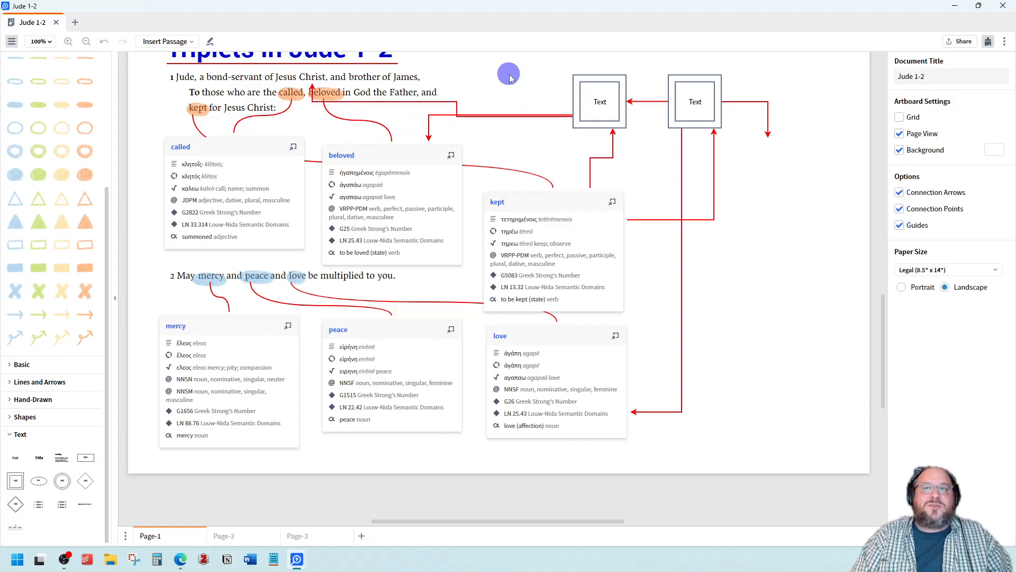